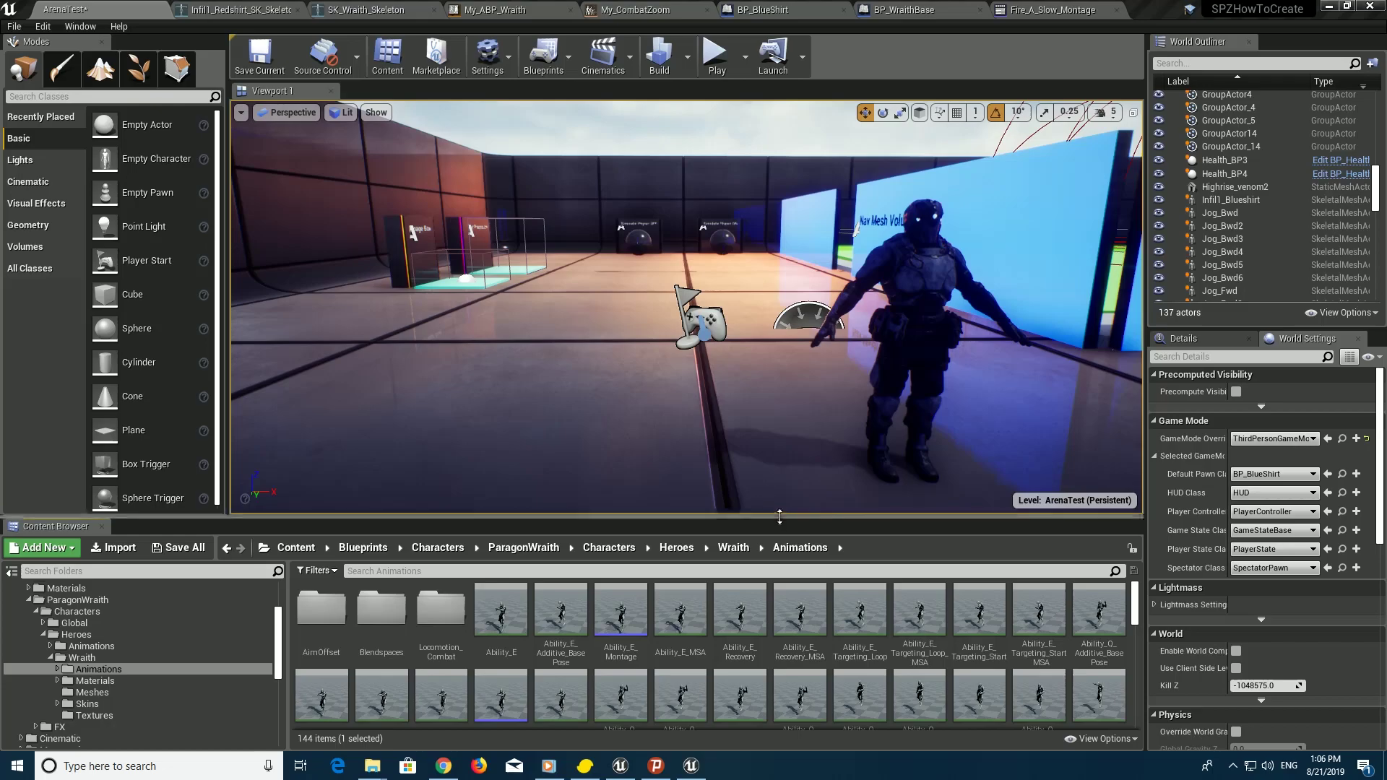
# Preview Death_Forward_Montage and Fire_A_Slow_Montage from the Wraith animations folder
pyautogui.scroll(-1, 882, 612)
pyautogui.scroll(-5, 882, 612)
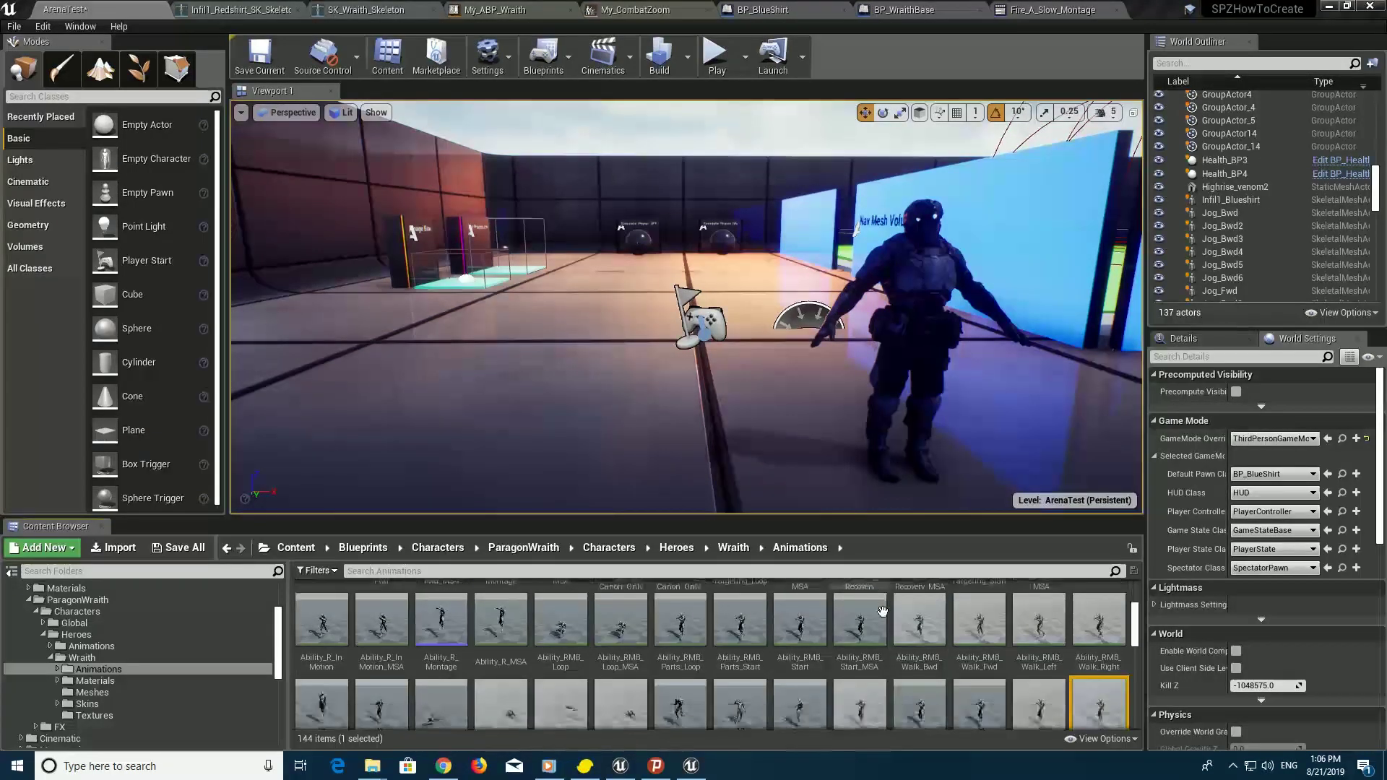
pyautogui.scroll(-4, 882, 612)
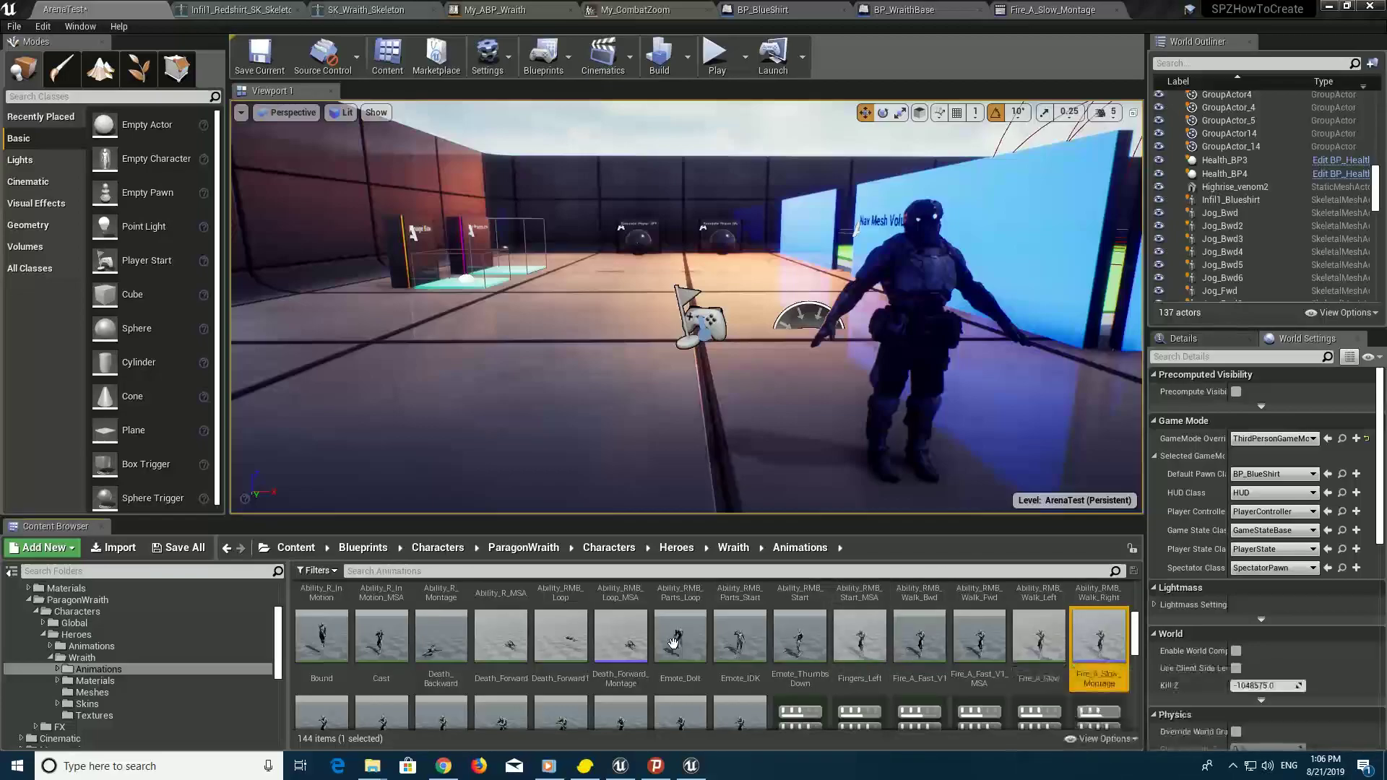
pyautogui.doubleClick(637, 651)
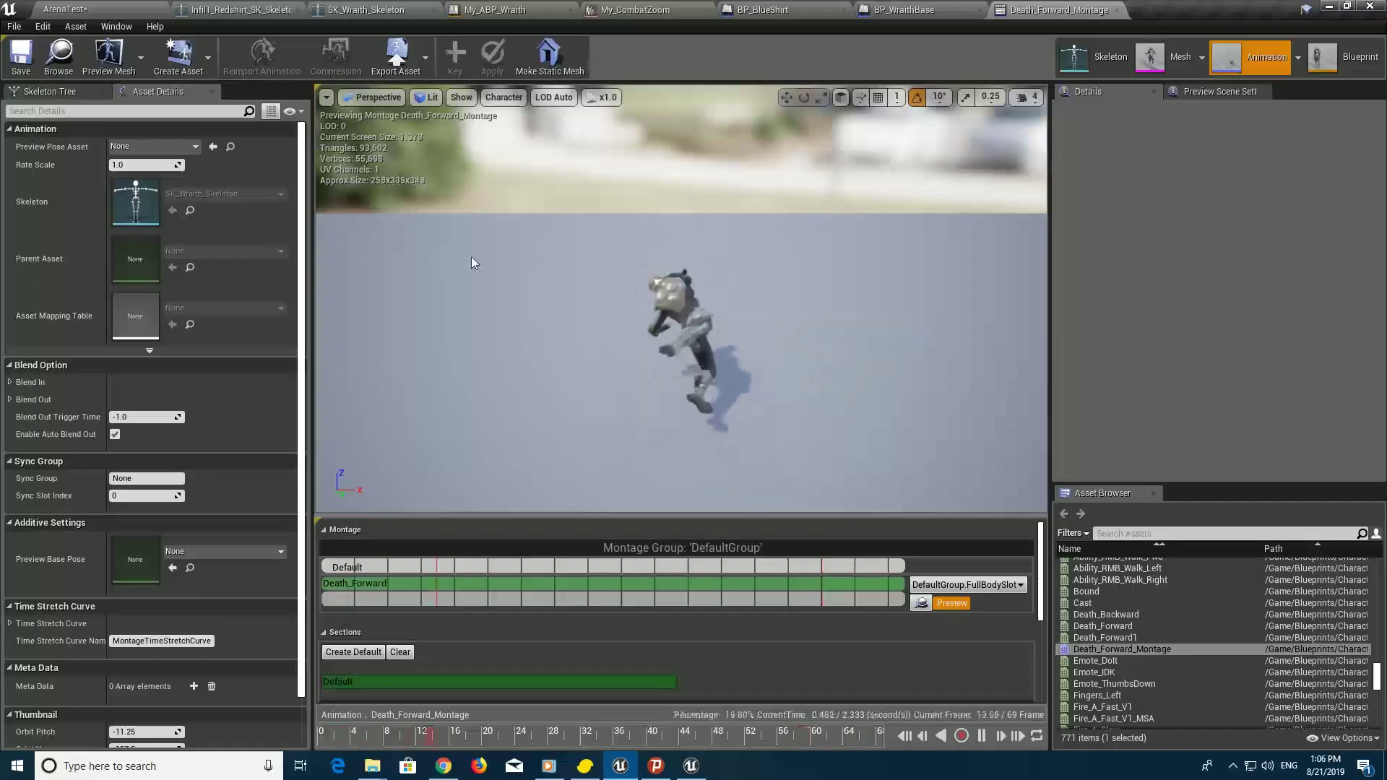
pyautogui.click(132, 20)
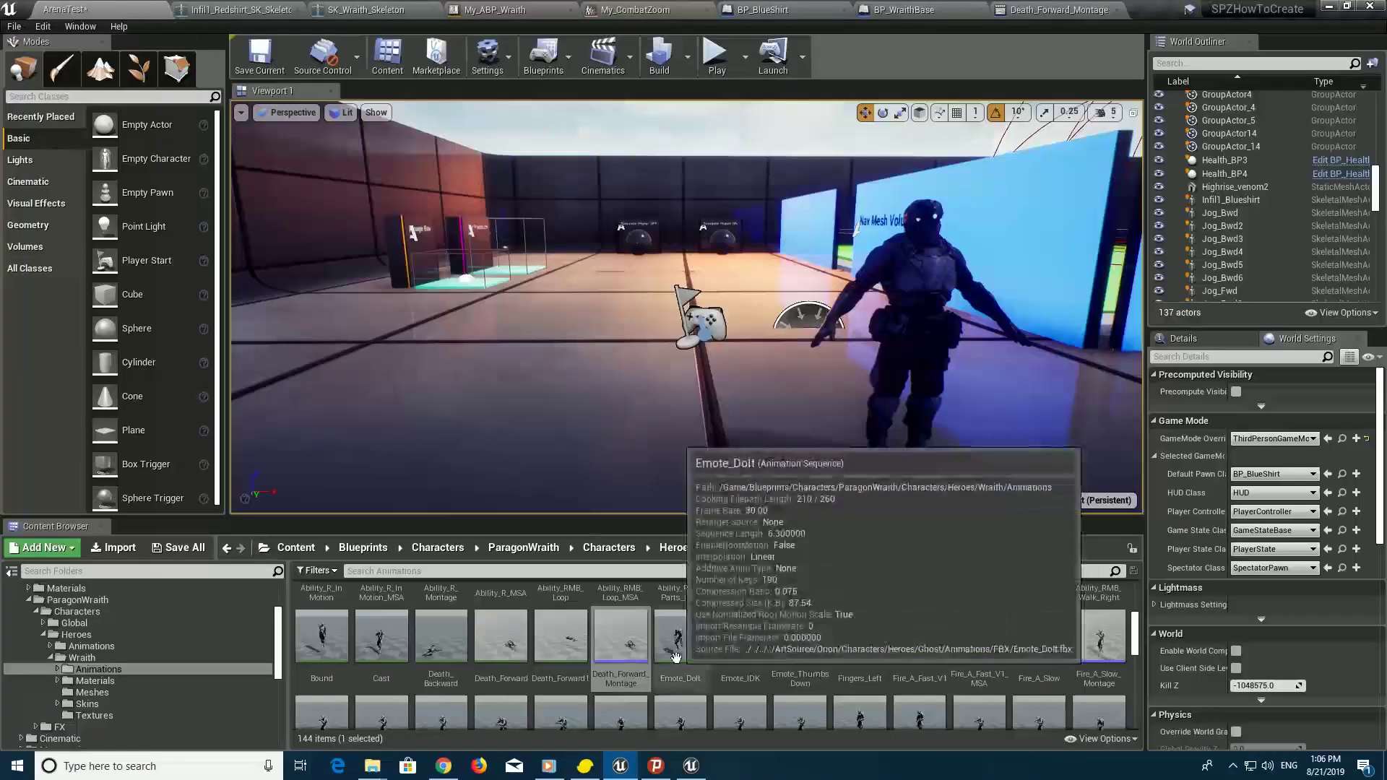
pyautogui.doubleClick(1098, 643)
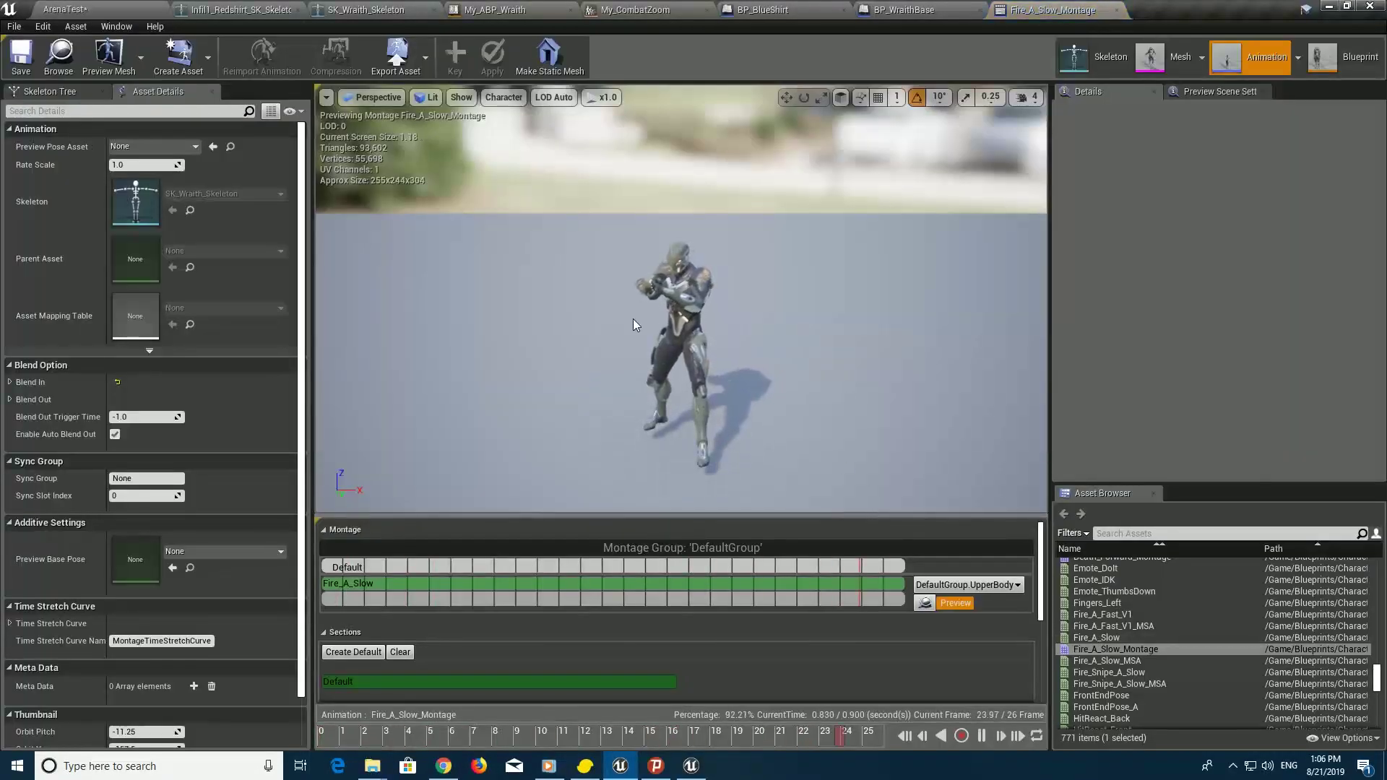
pyautogui.click(73, 10)
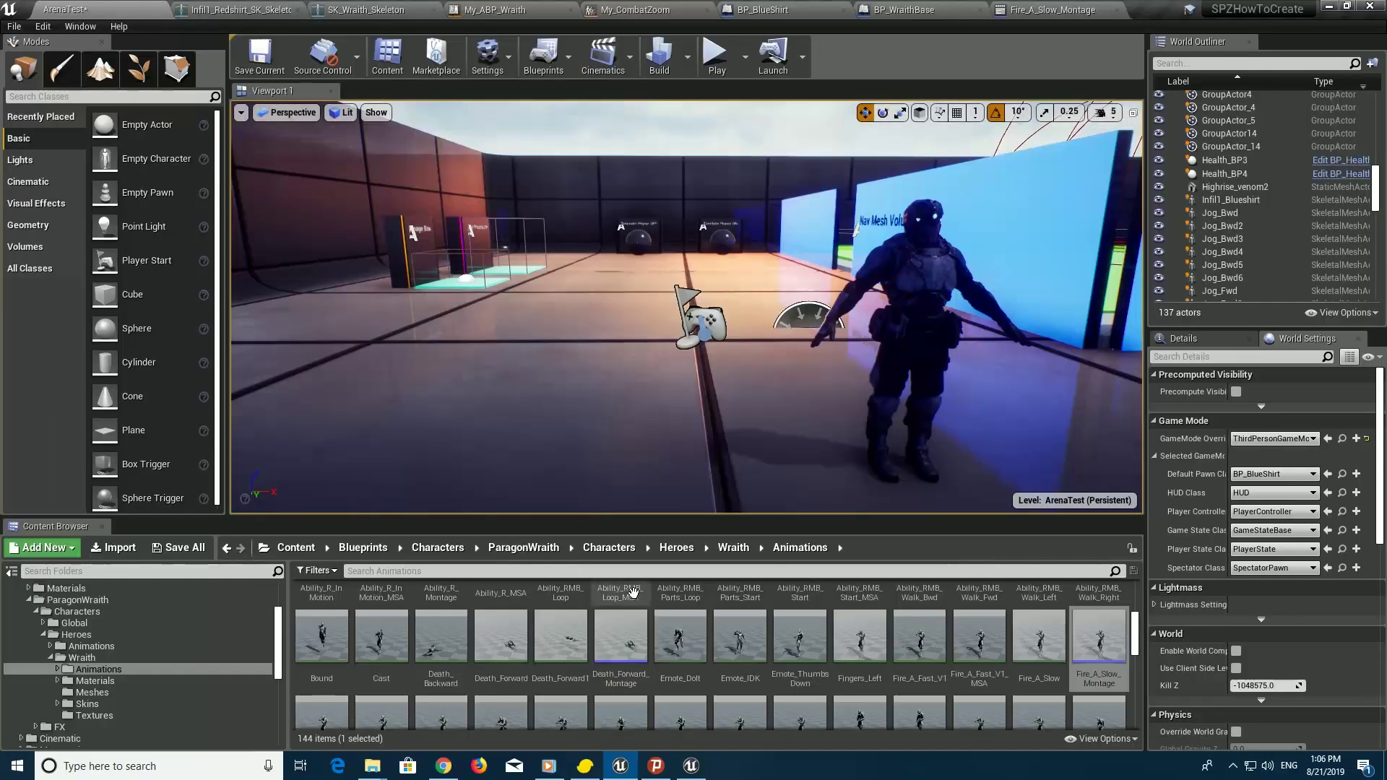
# Select both Death_Forward_Montage and Fire_A_Slow_Montage in the Content Browser
pyautogui.keyDown('ctrl'); pyautogui.click(627, 640); pyautogui.keyUp('ctrl')
pyautogui.scroll(-5, 628, 636)
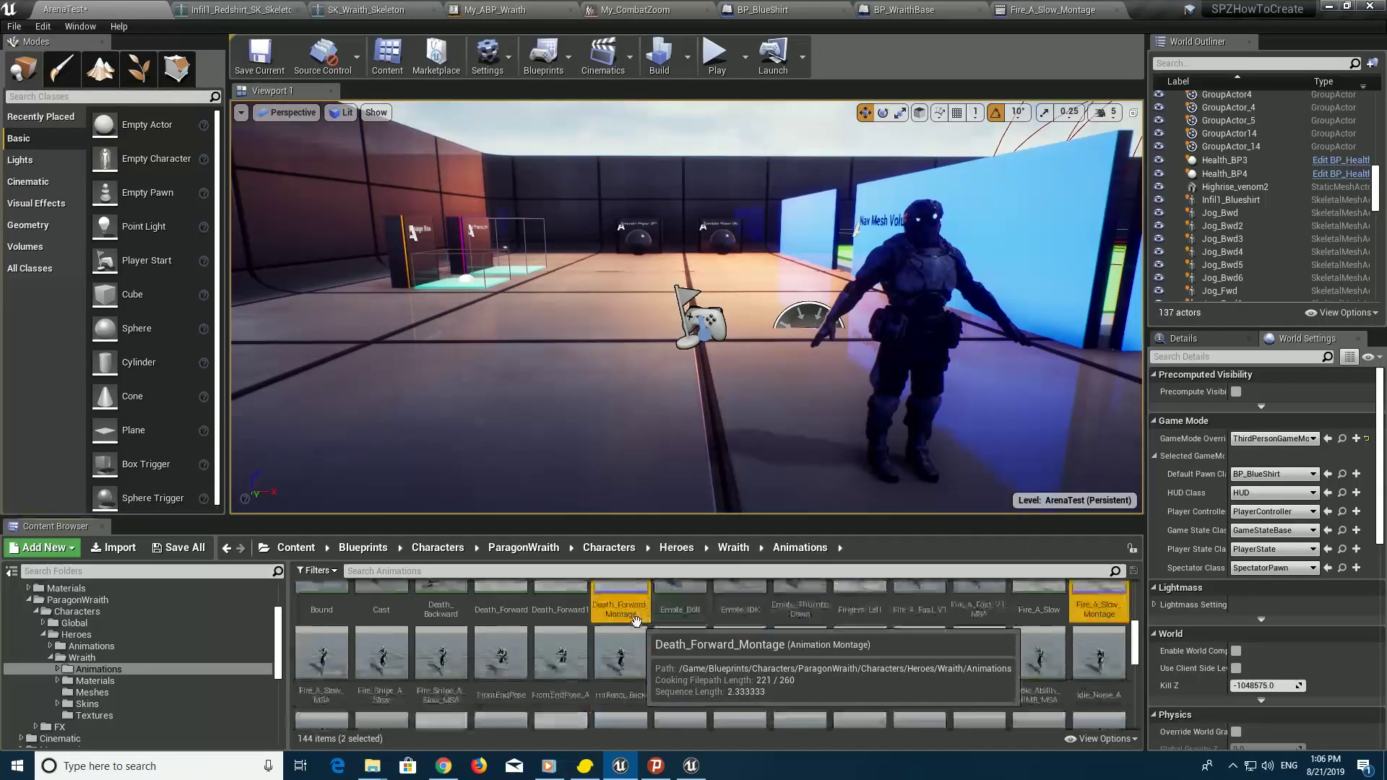
pyautogui.scroll(-1, 636, 621)
pyautogui.scroll(-1, 635, 621)
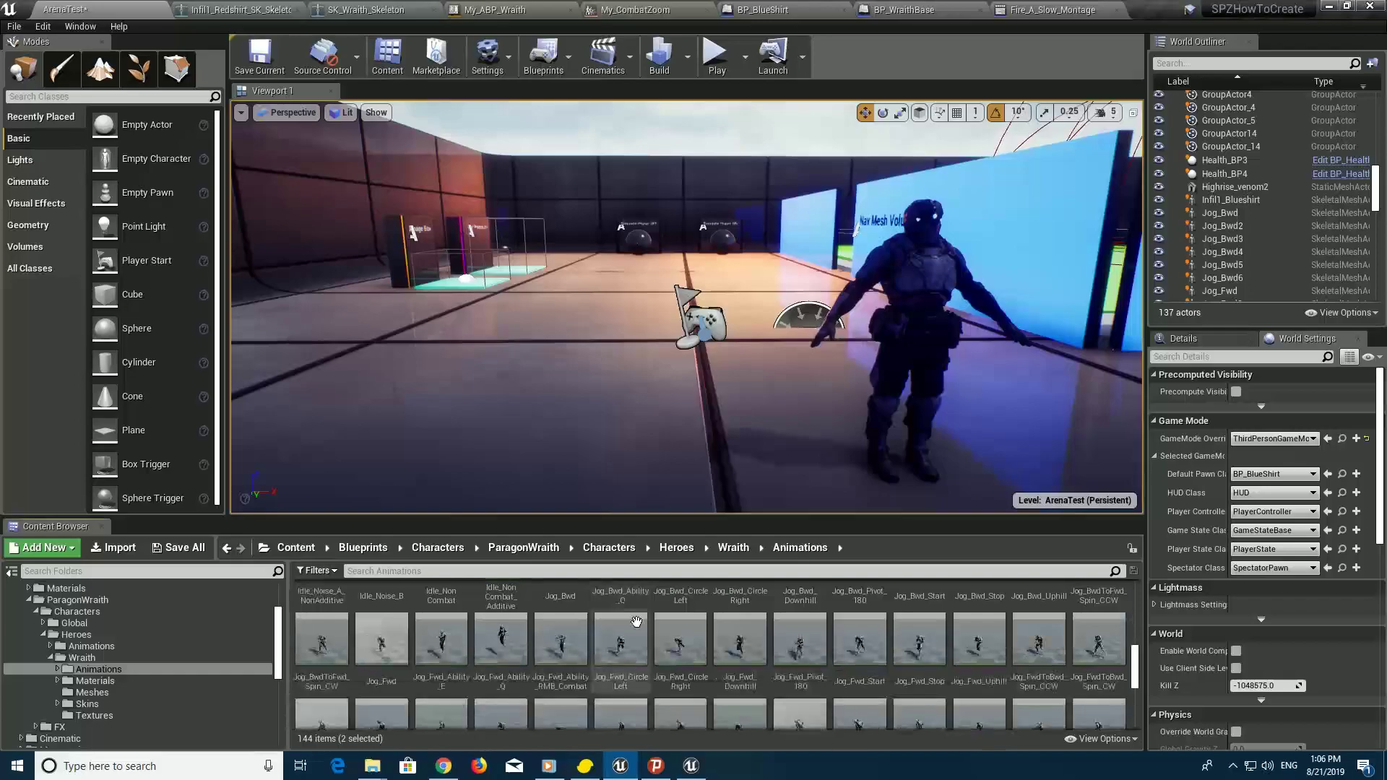
pyautogui.scroll(-1, 636, 621)
pyautogui.scroll(-1, 636, 621)
pyautogui.scroll(-1, 636, 622)
pyautogui.scroll(-1, 636, 622)
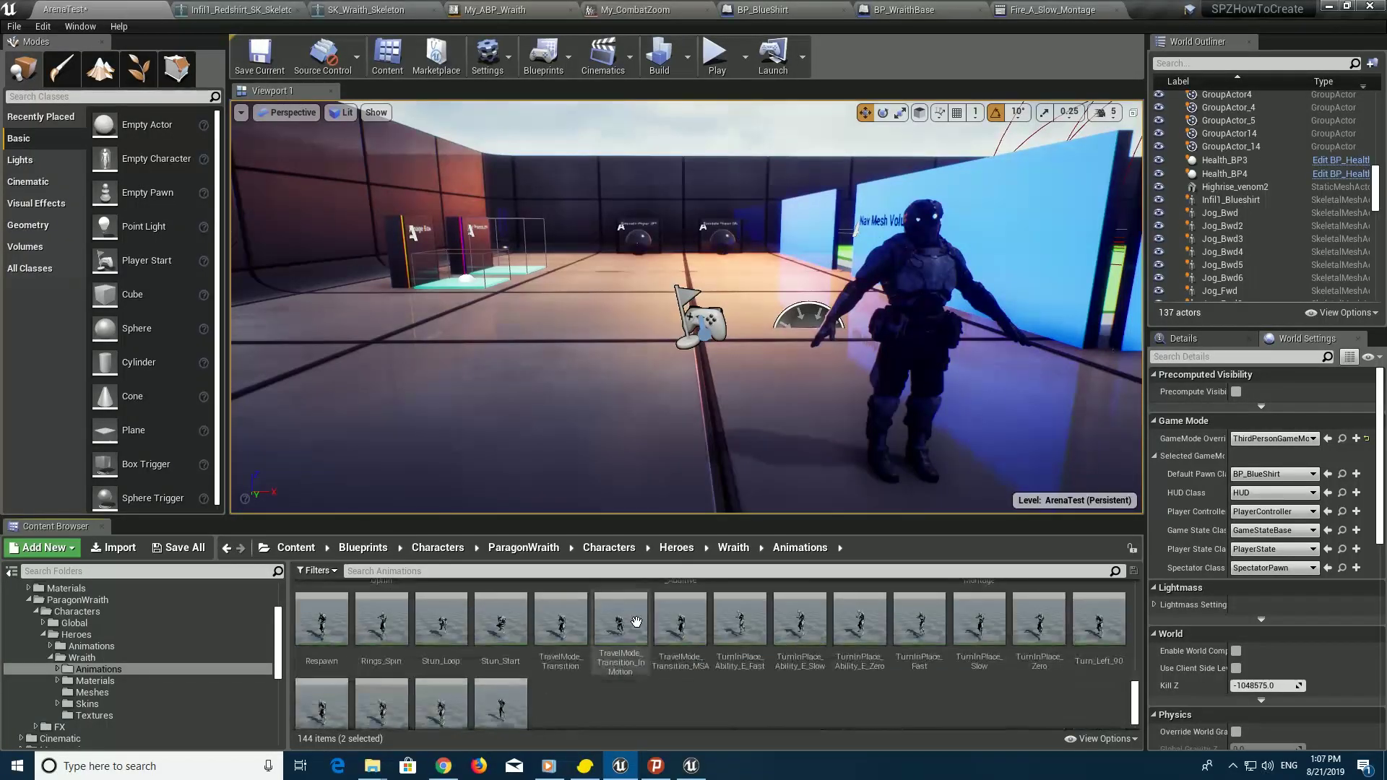
pyautogui.scroll(-1, 636, 622)
pyautogui.scroll(4, 635, 629)
pyautogui.scroll(4, 633, 636)
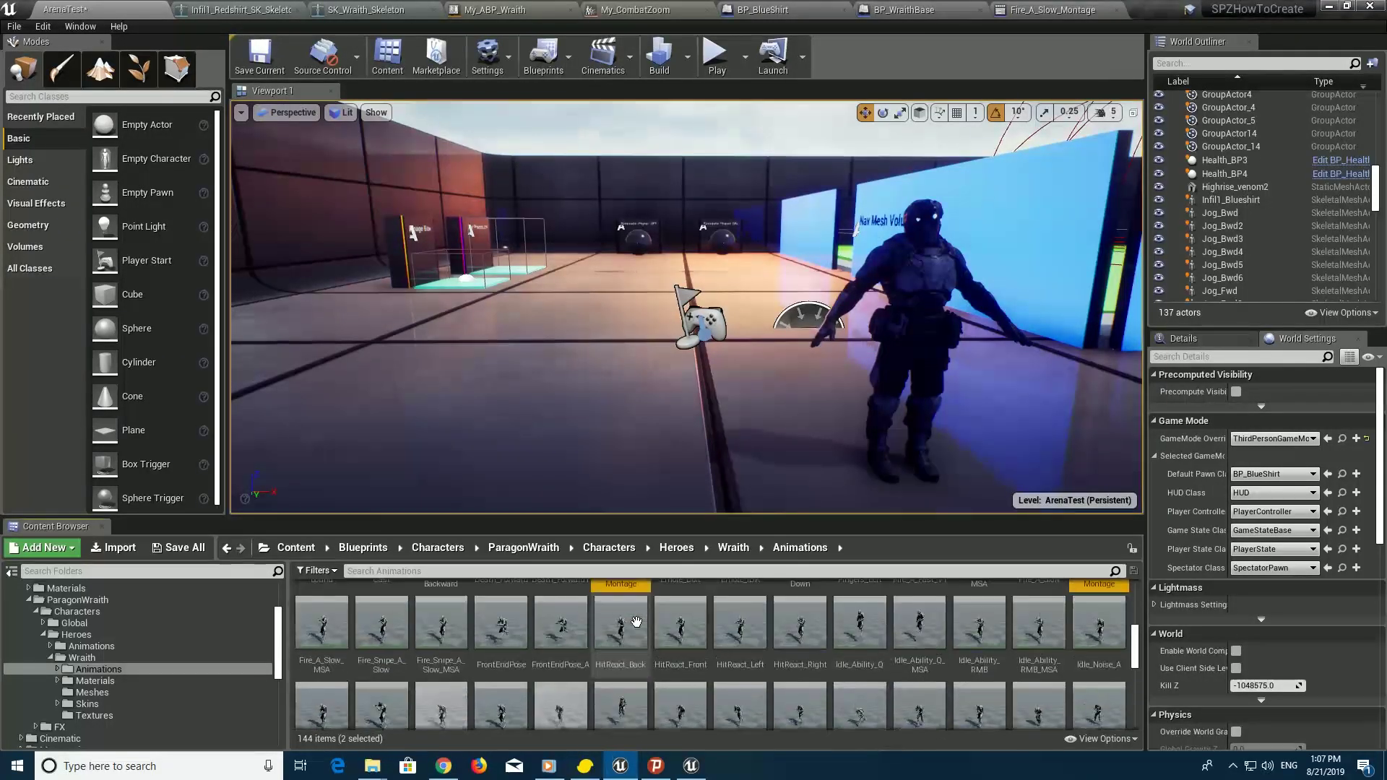
pyautogui.scroll(3, 632, 643)
# Duplicate both montages retargeted to Infil1_Redshirt_SK_Skeleton into Infinit1Blueshirt/Animations with a My_ prefix
pyautogui.rightClick(630, 647)
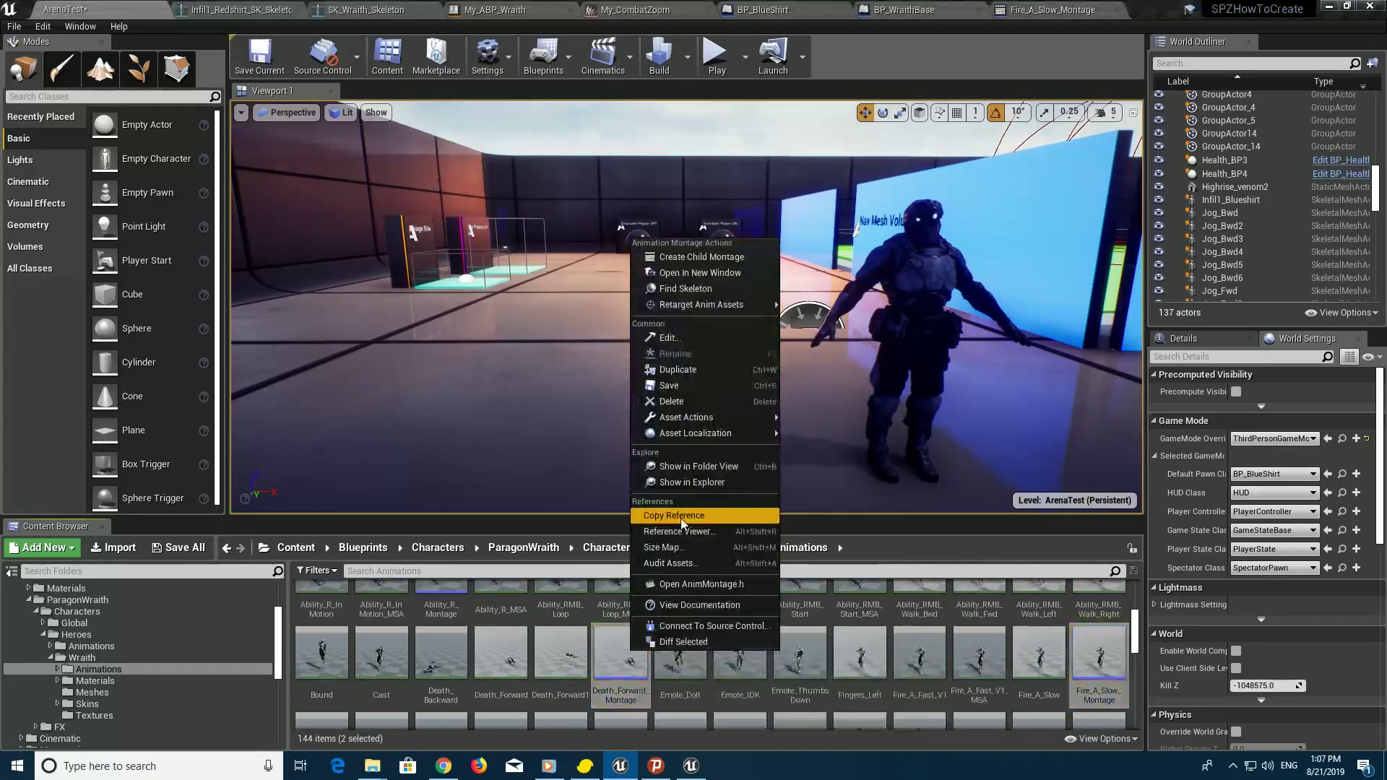
pyautogui.moveTo(743, 311)
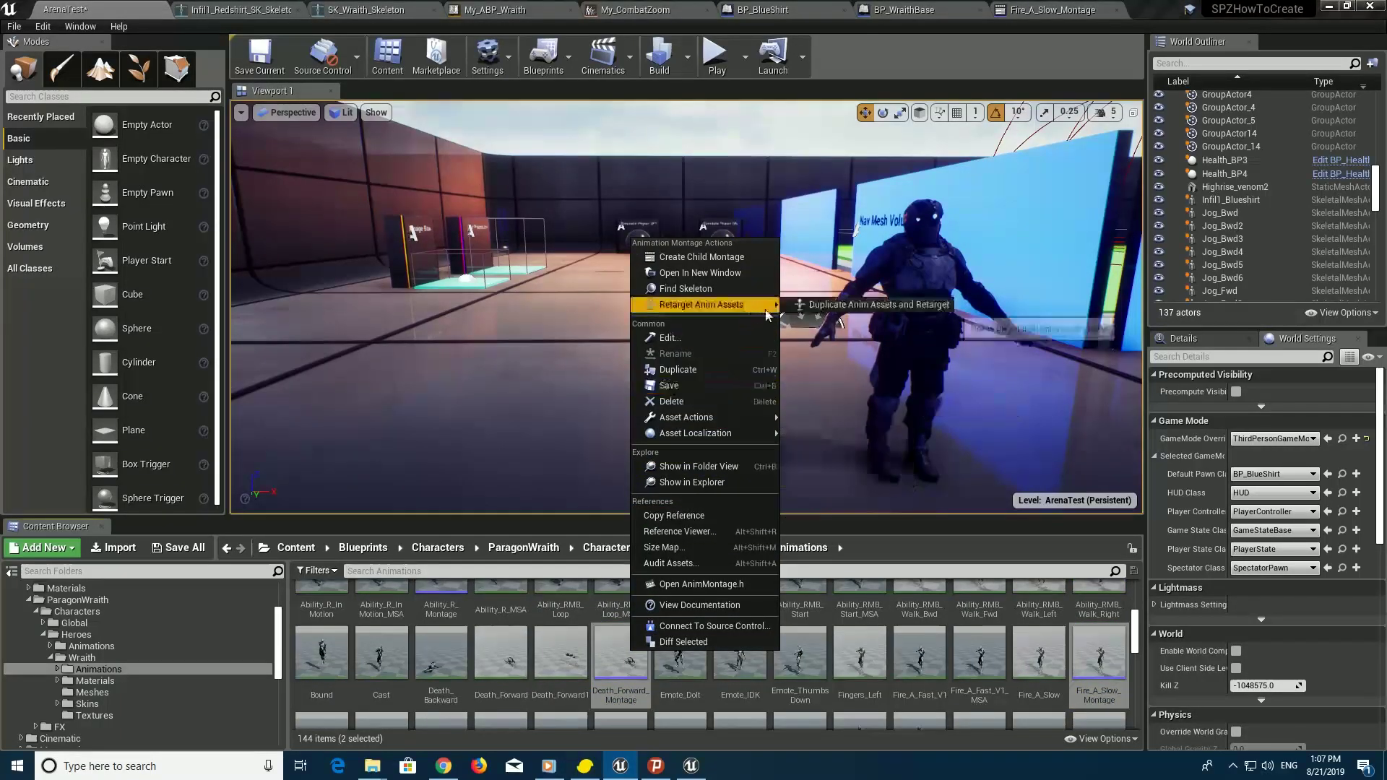
pyautogui.click(831, 306)
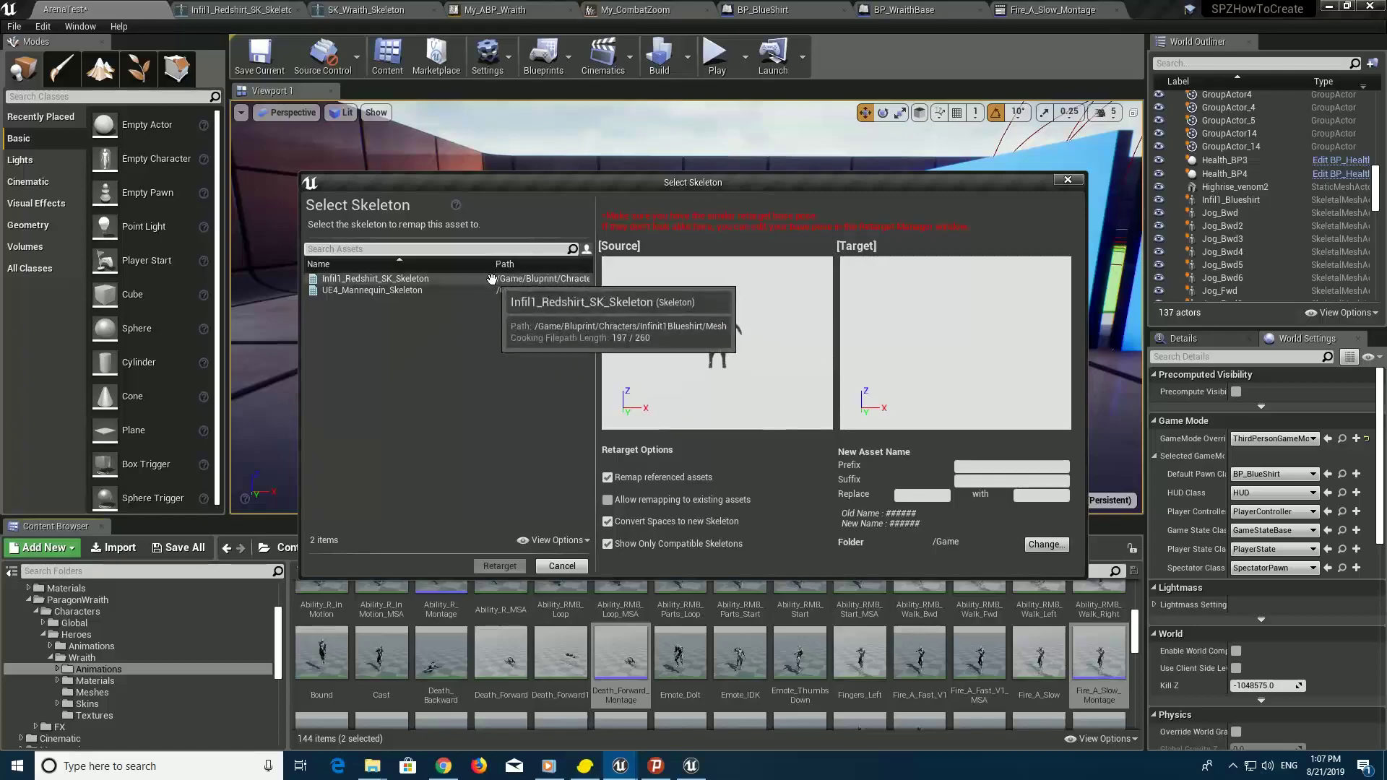
pyautogui.click(524, 279)
pyautogui.write('My_')
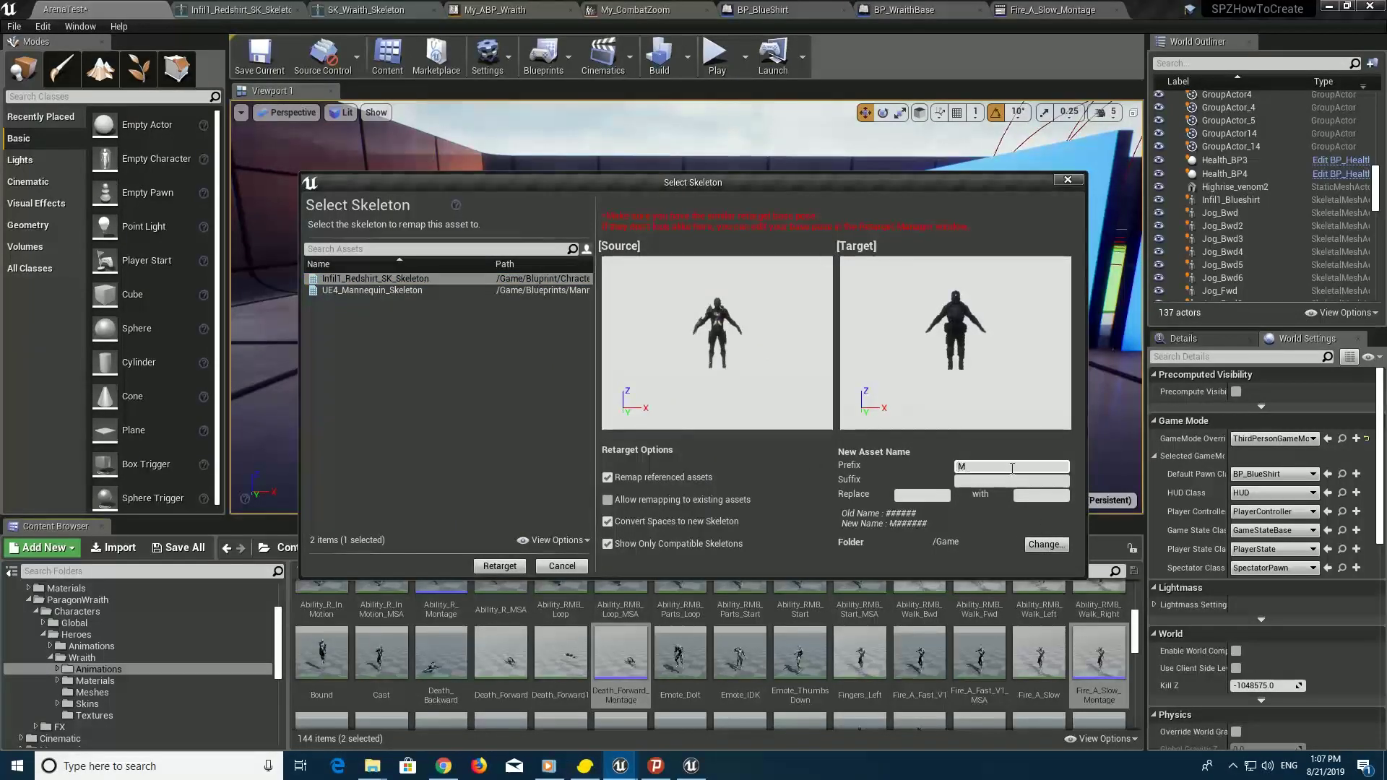
pyautogui.click(1048, 545)
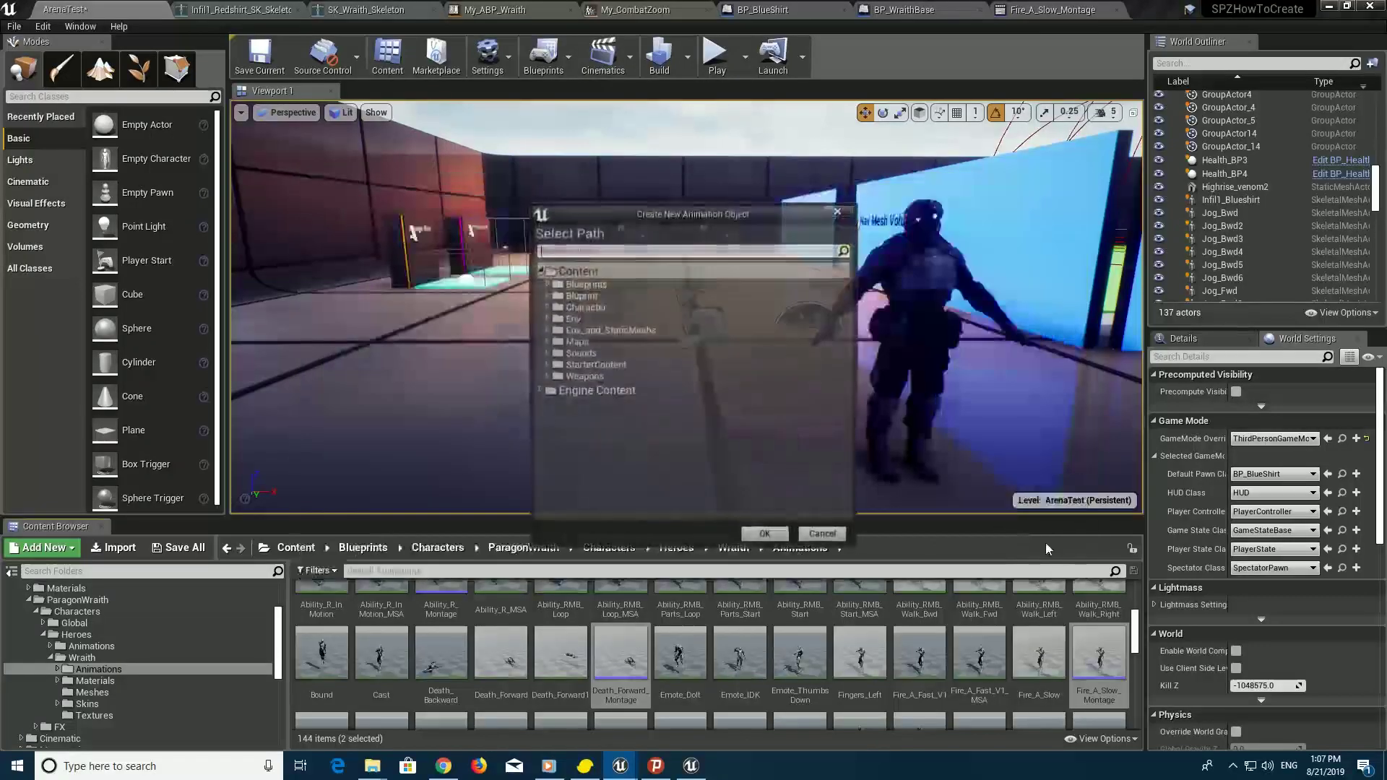
pyautogui.click(546, 295)
pyautogui.click(555, 307)
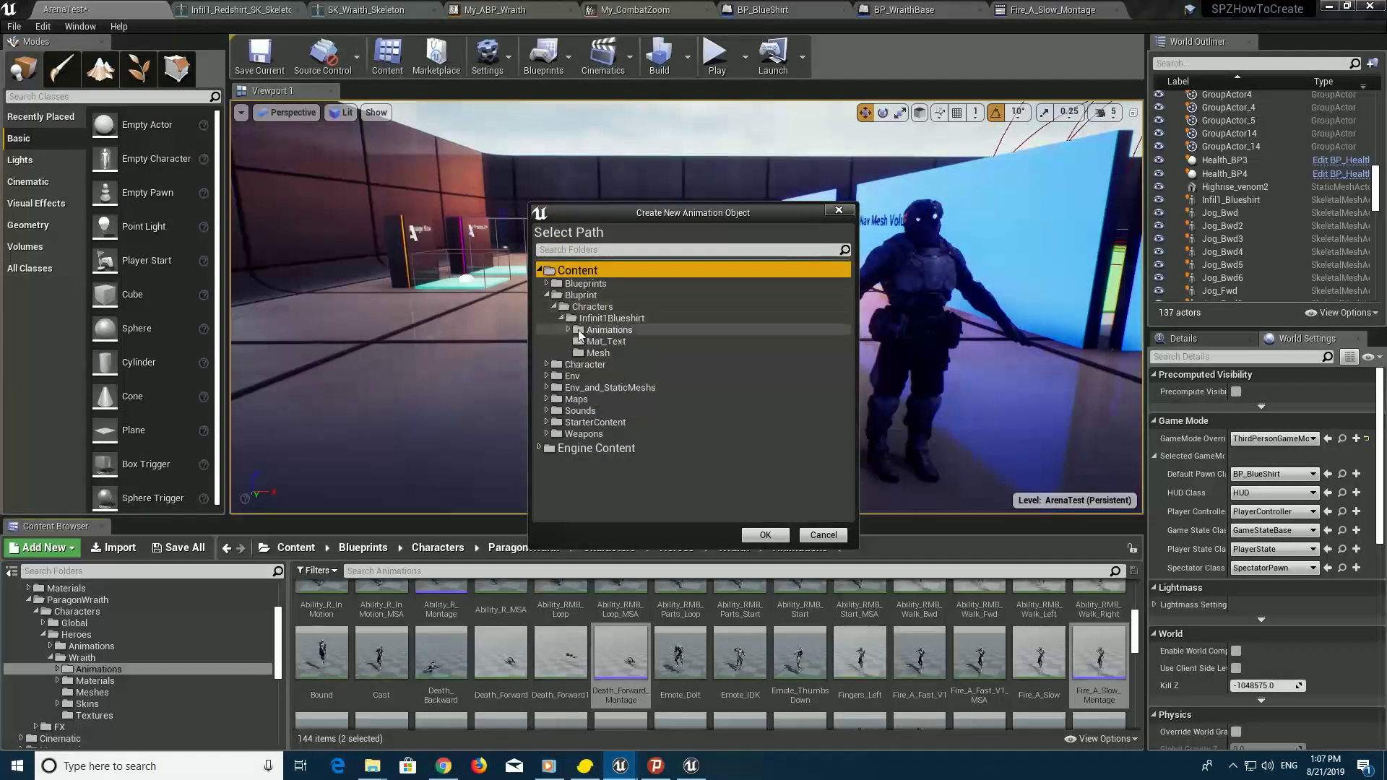
pyautogui.click(580, 331)
pyautogui.click(757, 536)
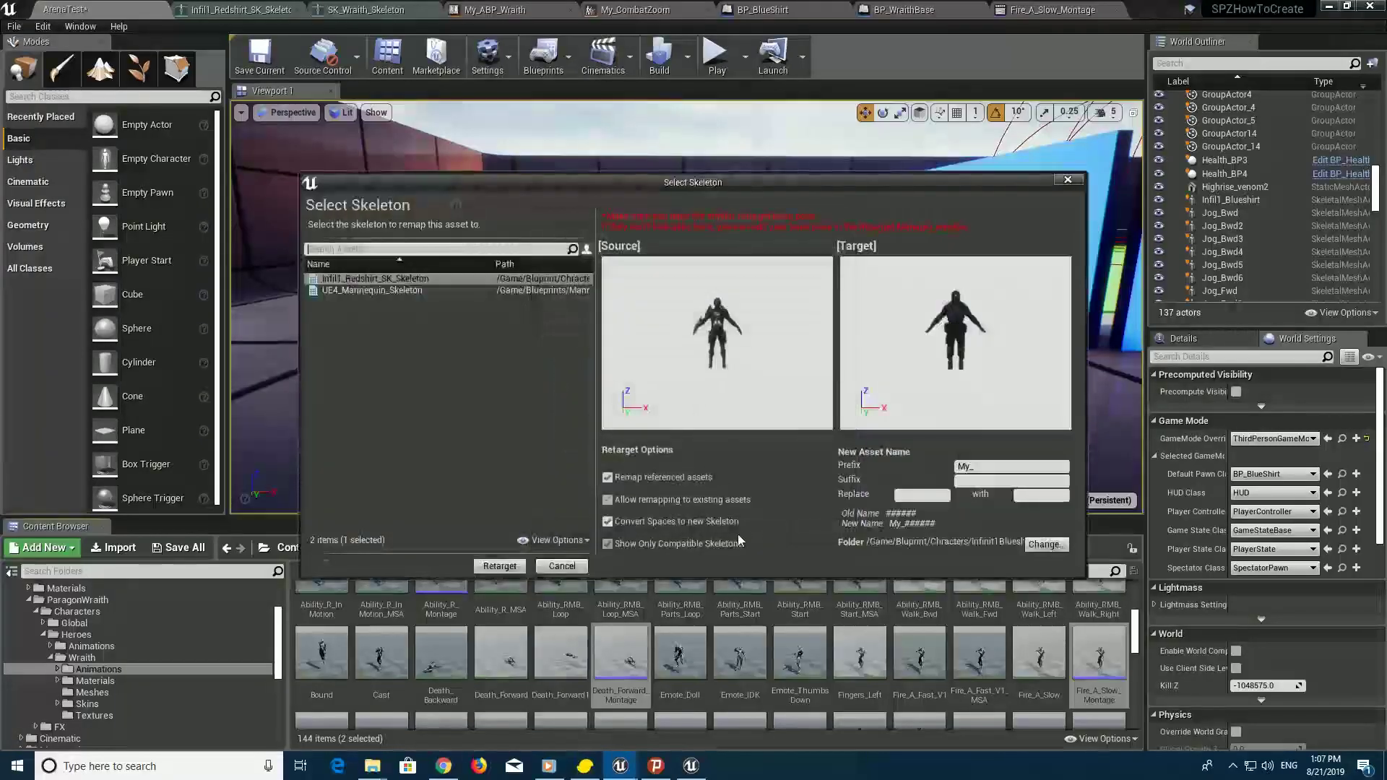
pyautogui.click(499, 566)
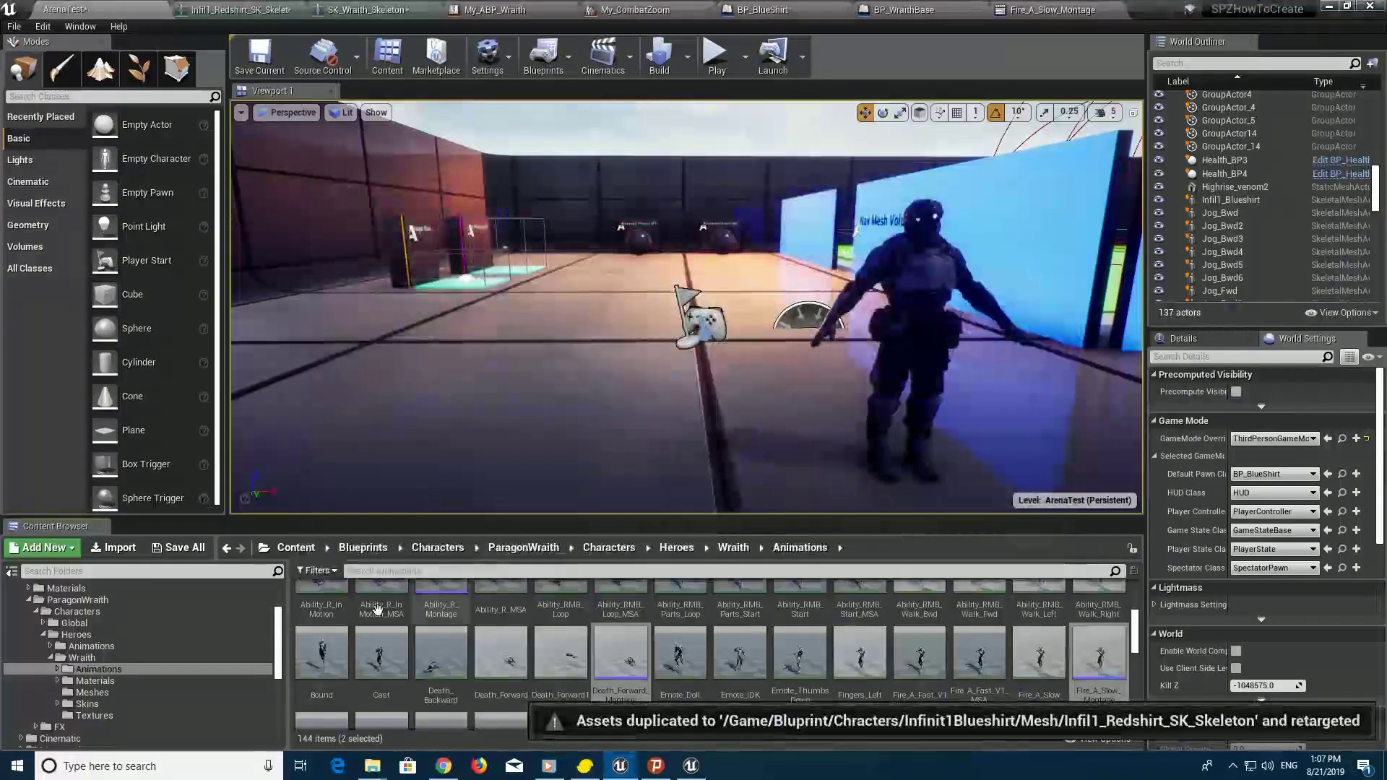
# Open the Infinit1Blueshirt Animations folder and select the four new My_ assets
pyautogui.scroll(-5, 201, 639)
pyautogui.scroll(-2, 201, 639)
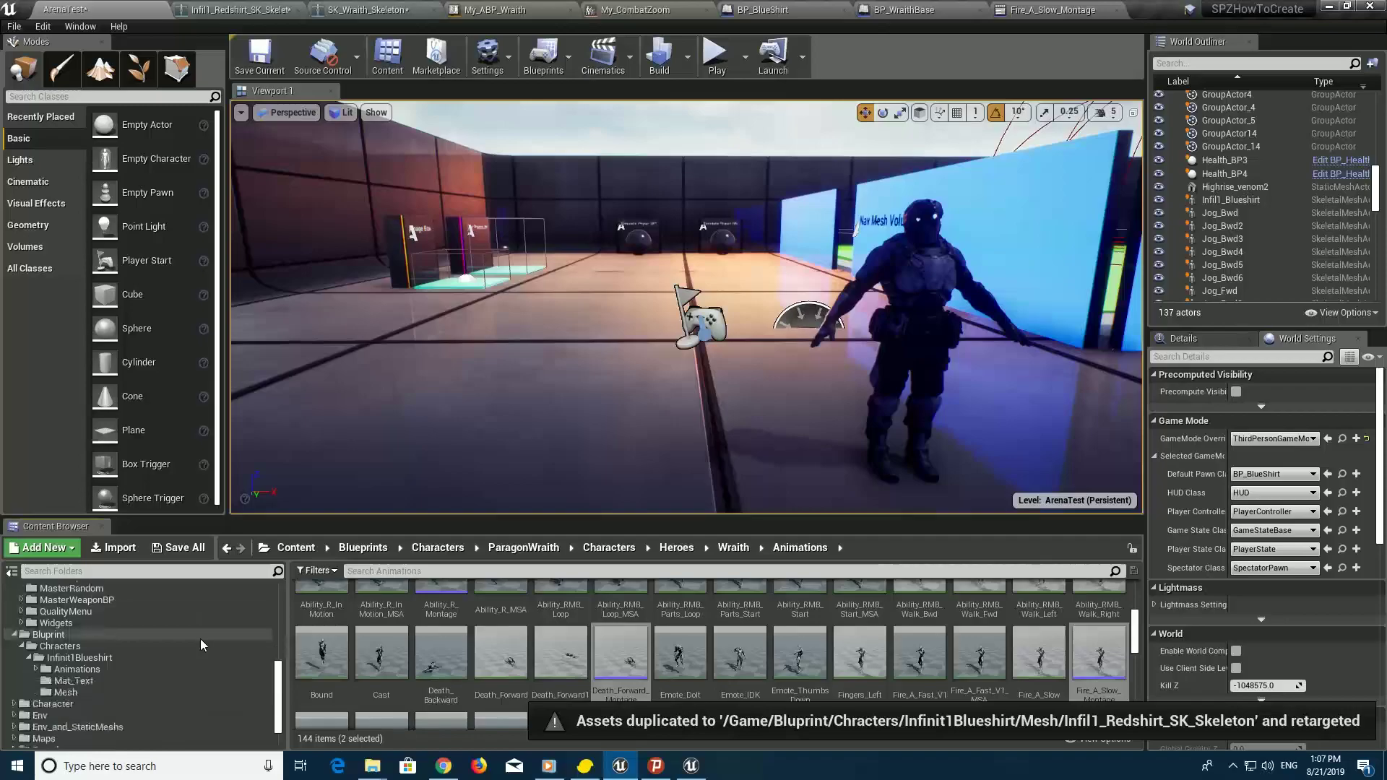
pyautogui.click(150, 669)
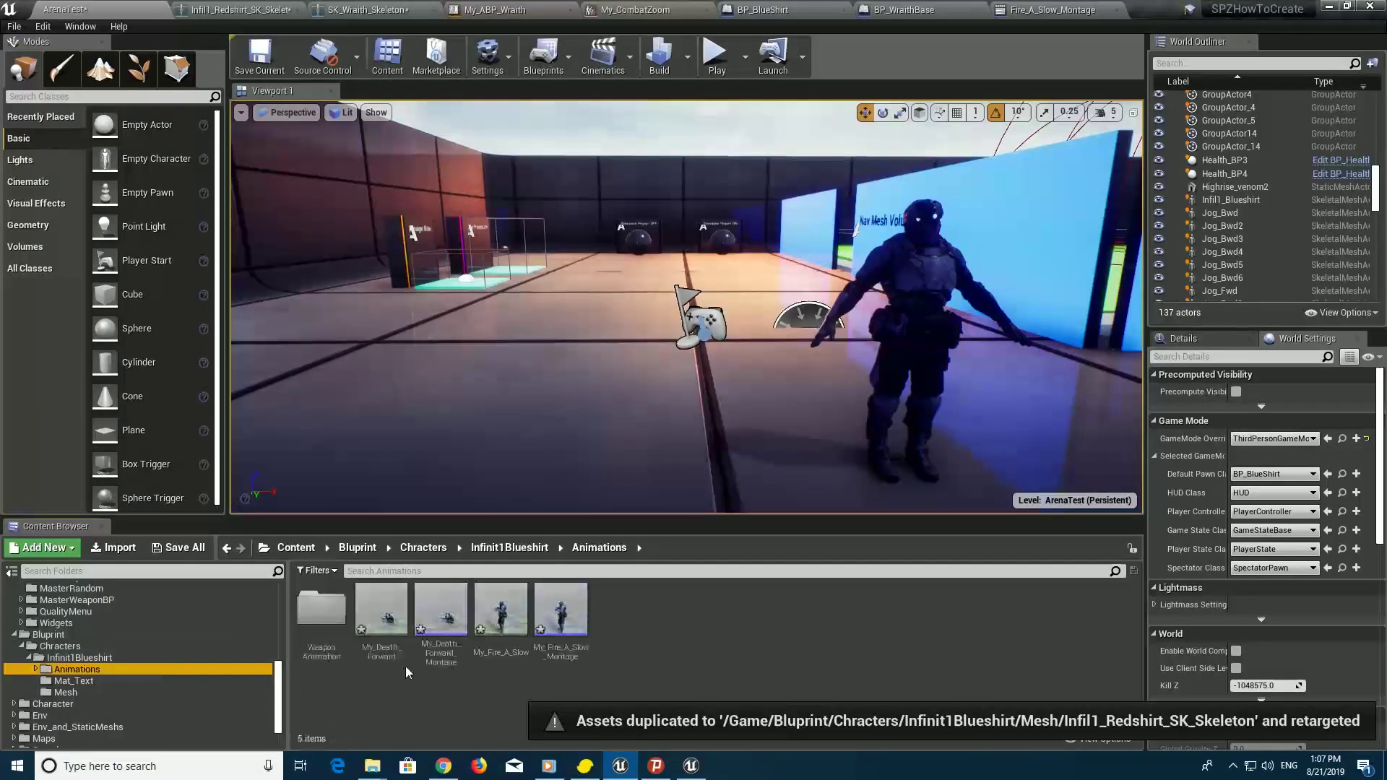
pyautogui.click(382, 612)
pyautogui.keyDown('shift'); pyautogui.click(561, 614); pyautogui.keyUp('shift')
pyautogui.rightClick(408, 616)
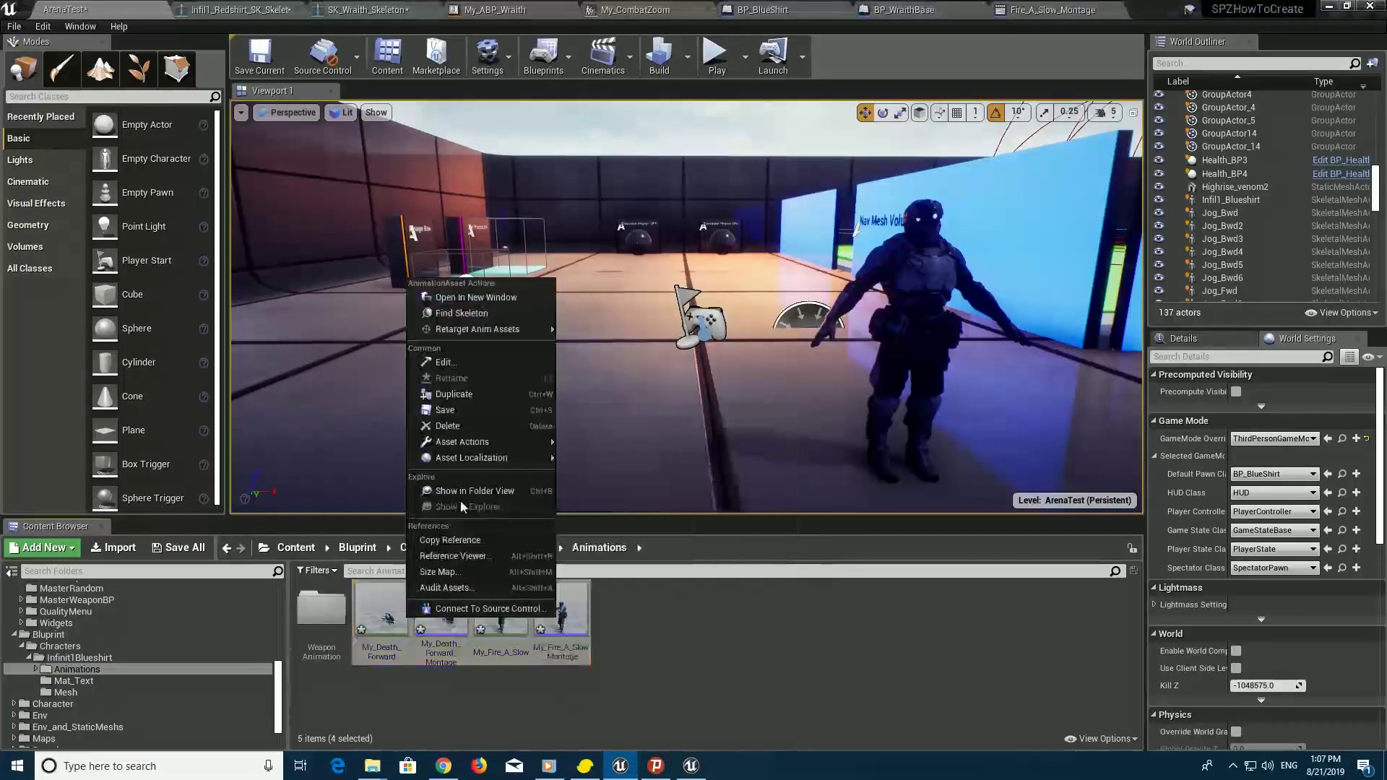
pyautogui.click(473, 427)
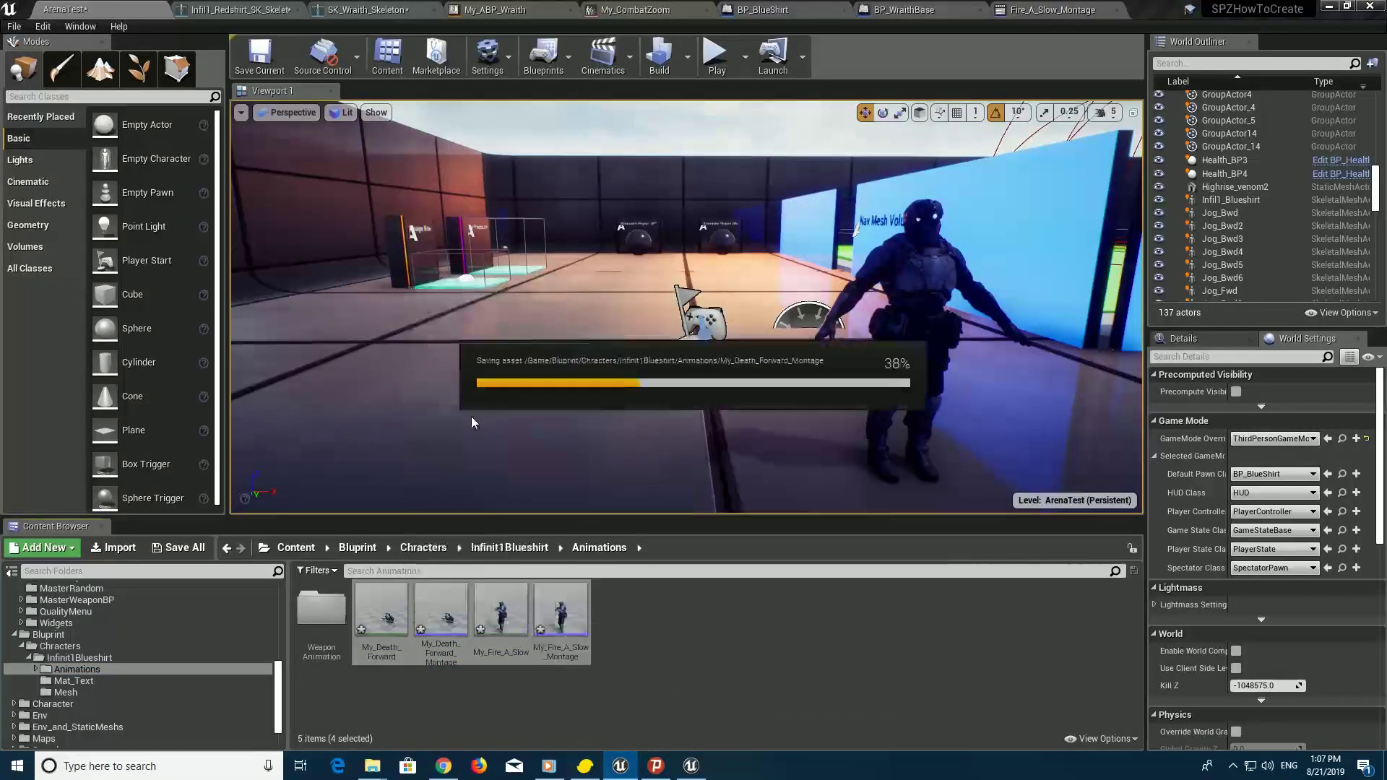
# Preview My_Death_Forward_Montage and My_Fire_A_Slow_Montage playing on the Redshirt character
pyautogui.doubleClick(442, 614)
pyautogui.moveTo(710, 381); pyautogui.dragTo(795, 381)
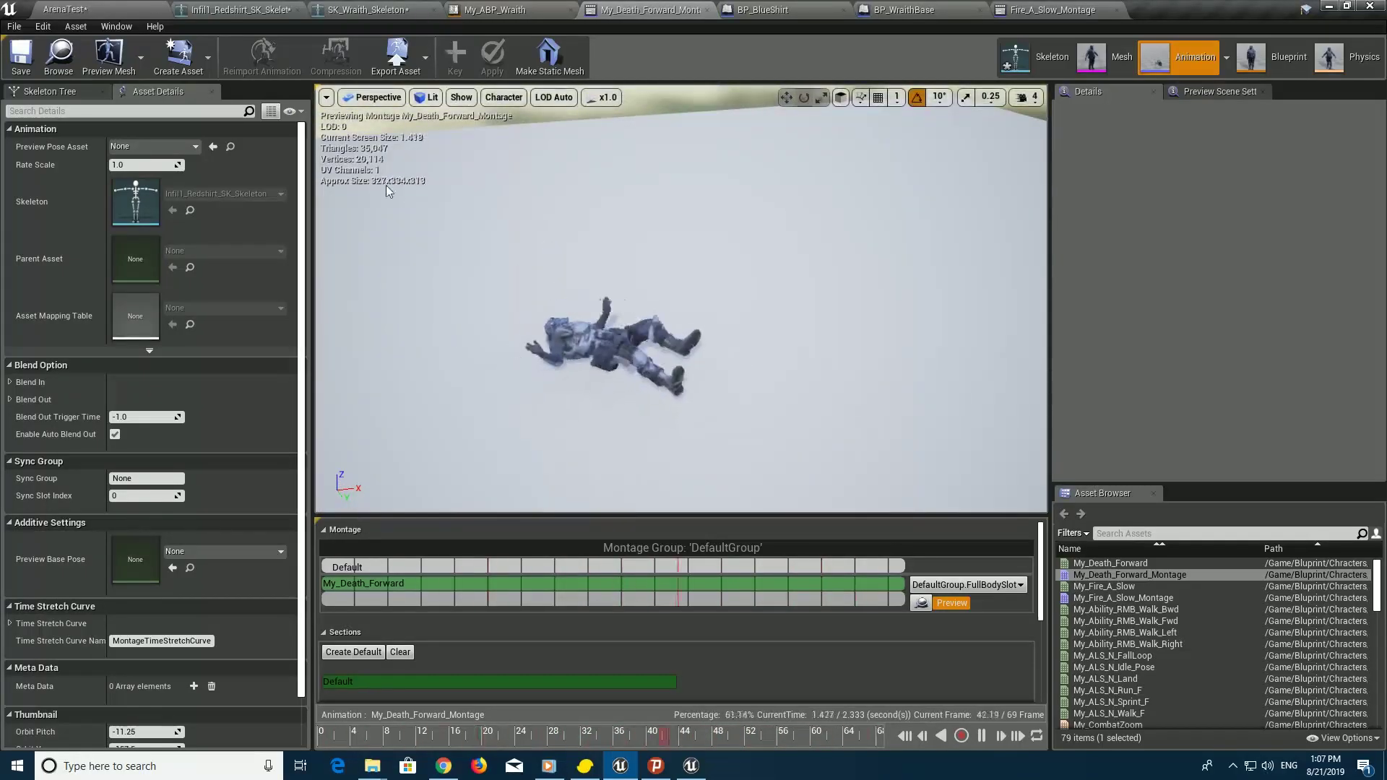
pyautogui.click(141, 12)
pyautogui.doubleClick(542, 602)
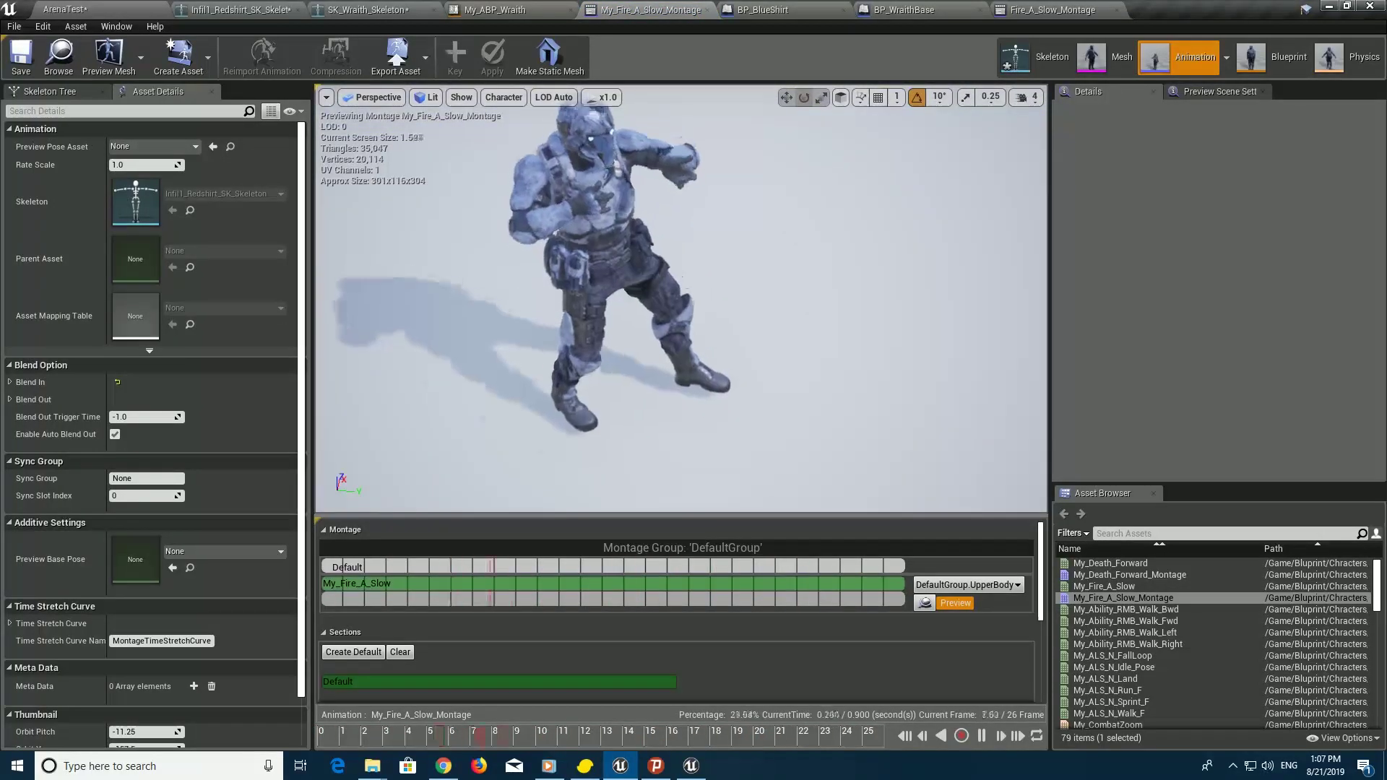
pyautogui.moveTo(436, 291); pyautogui.dragTo(491, 290)
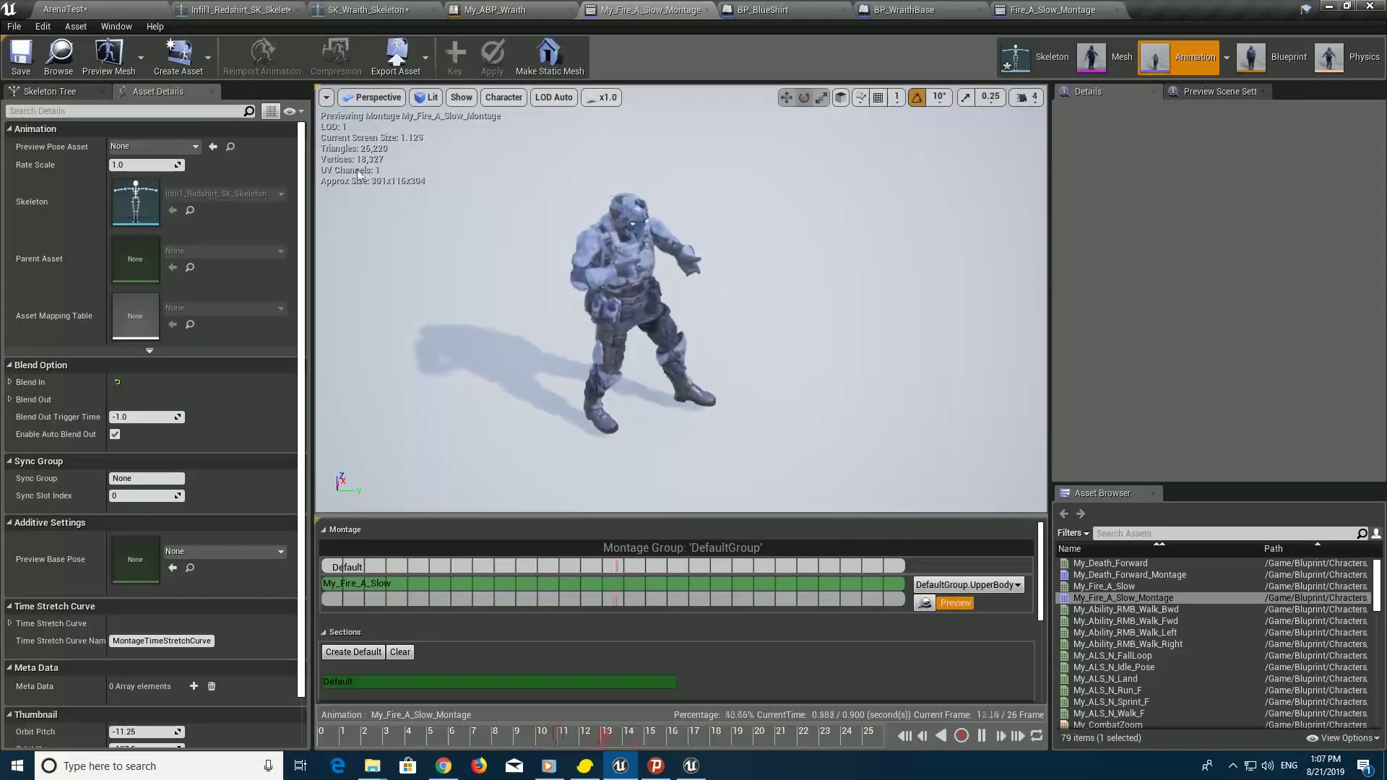
pyautogui.click(73, 10)
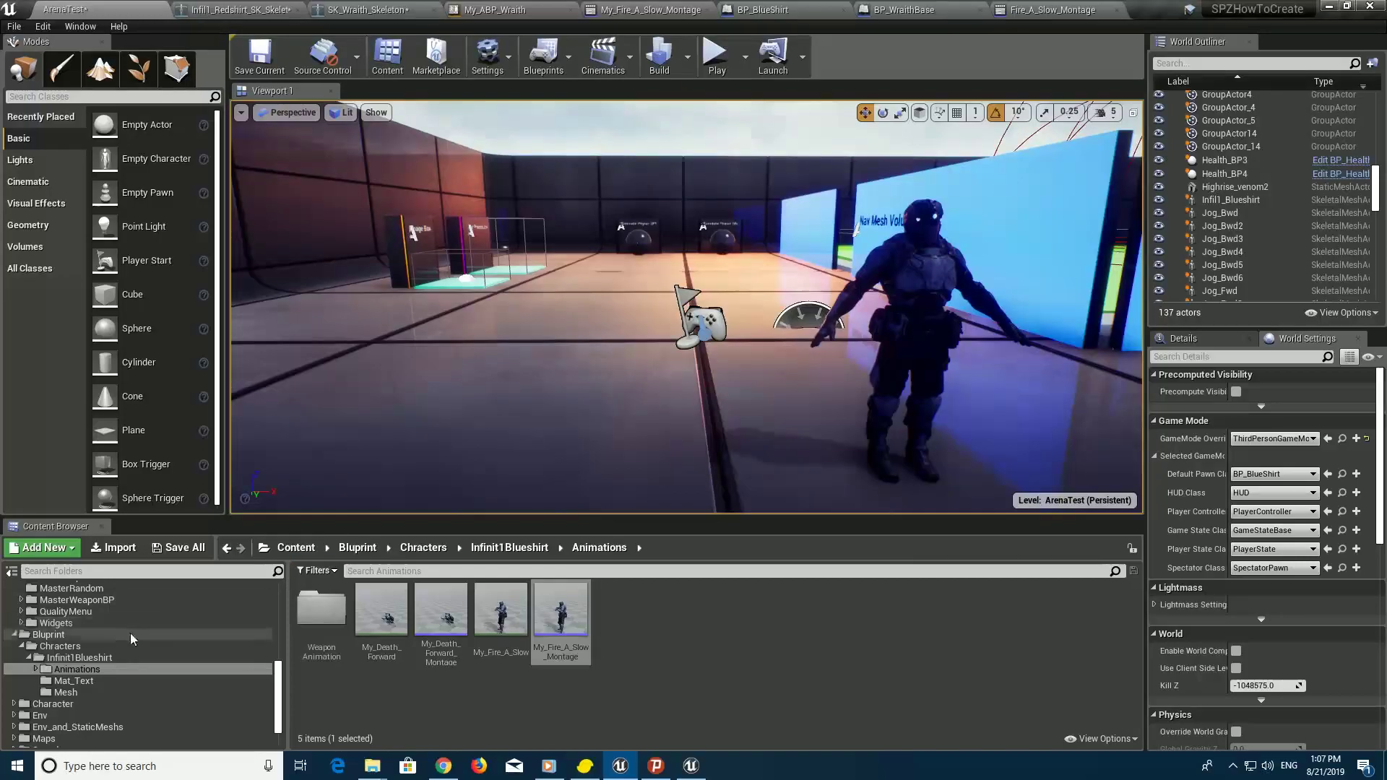
# Browse from ParagonWraith Characters through Heroes and Animations into the Assault folder
pyautogui.scroll(2, 130, 633)
pyautogui.scroll(2, 130, 633)
pyautogui.scroll(1, 130, 633)
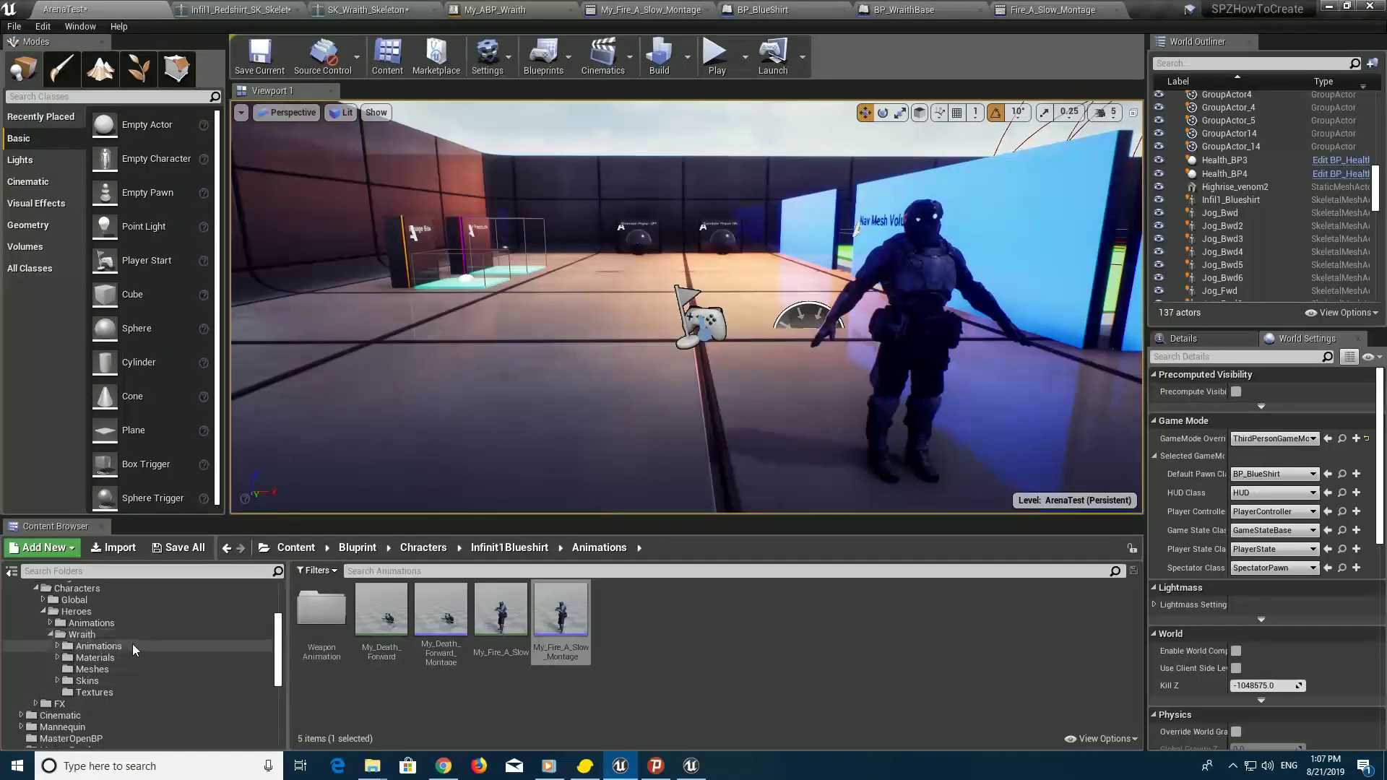
pyautogui.click(99, 646)
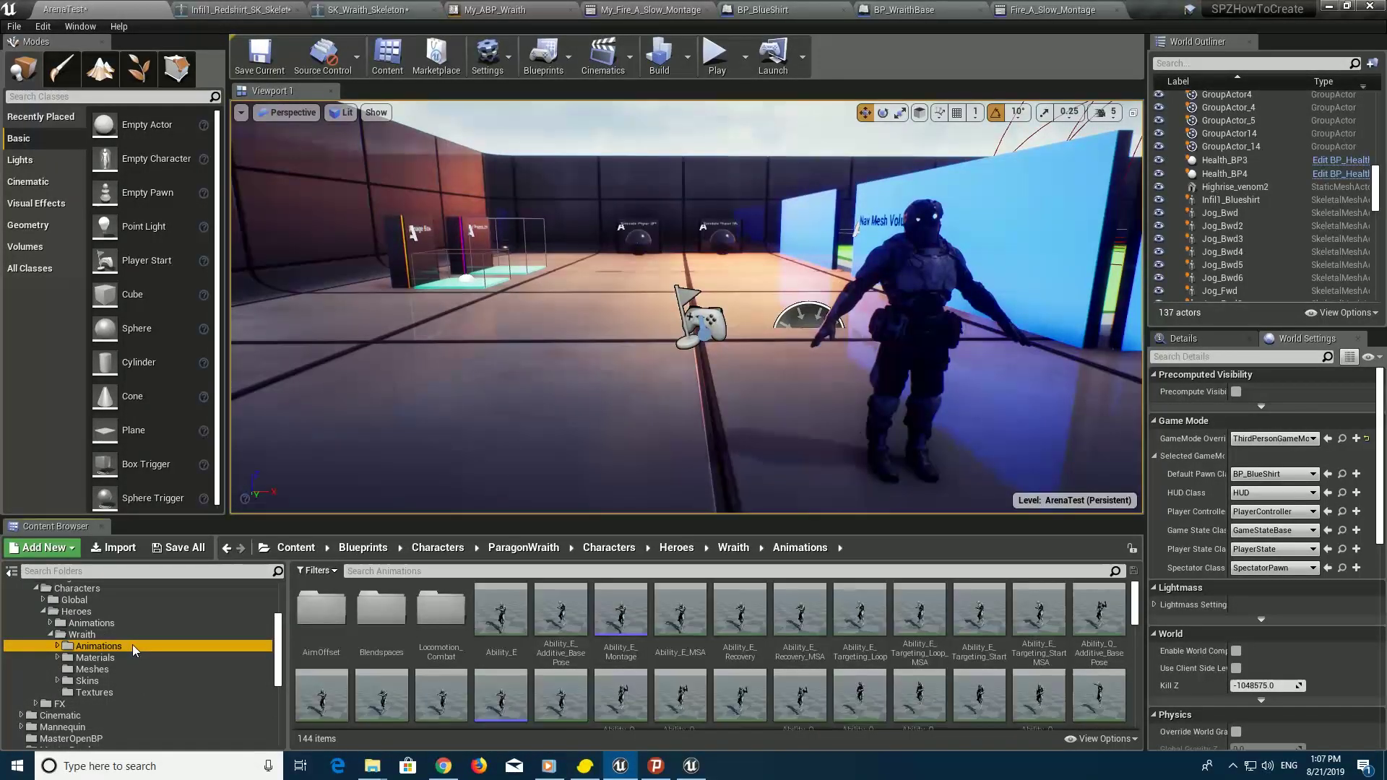
pyautogui.scroll(2, 132, 645)
pyautogui.click(118, 627)
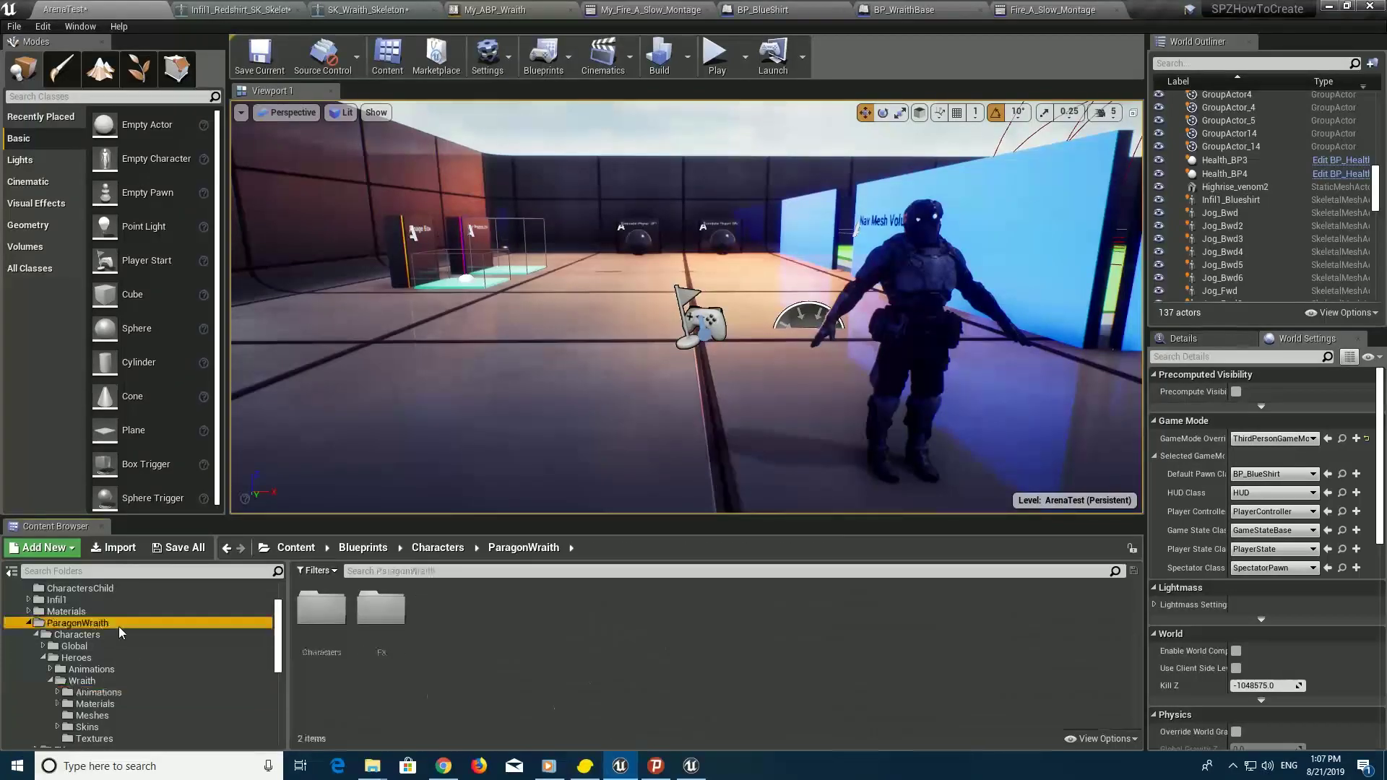
pyautogui.doubleClick(321, 614)
pyautogui.doubleClick(394, 625)
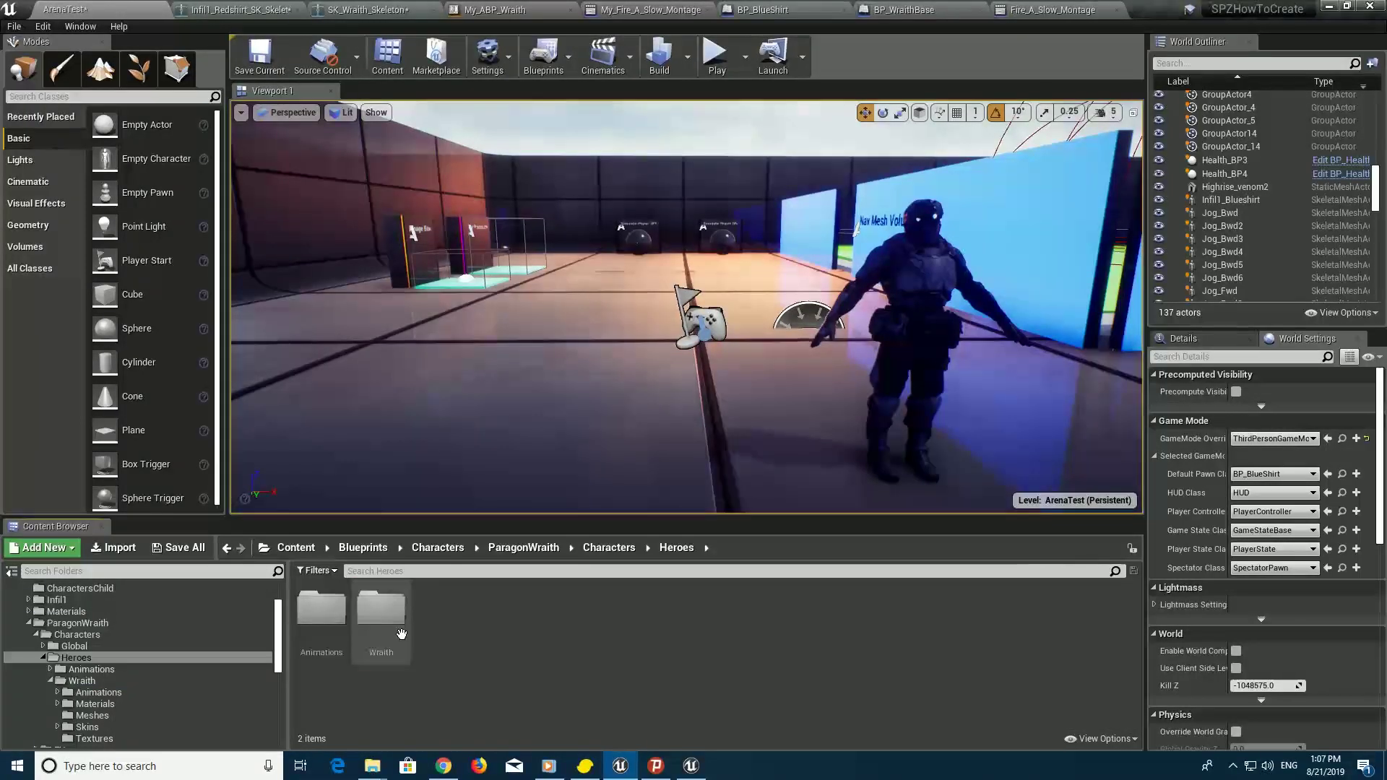
pyautogui.doubleClick(401, 633)
pyautogui.click(226, 550)
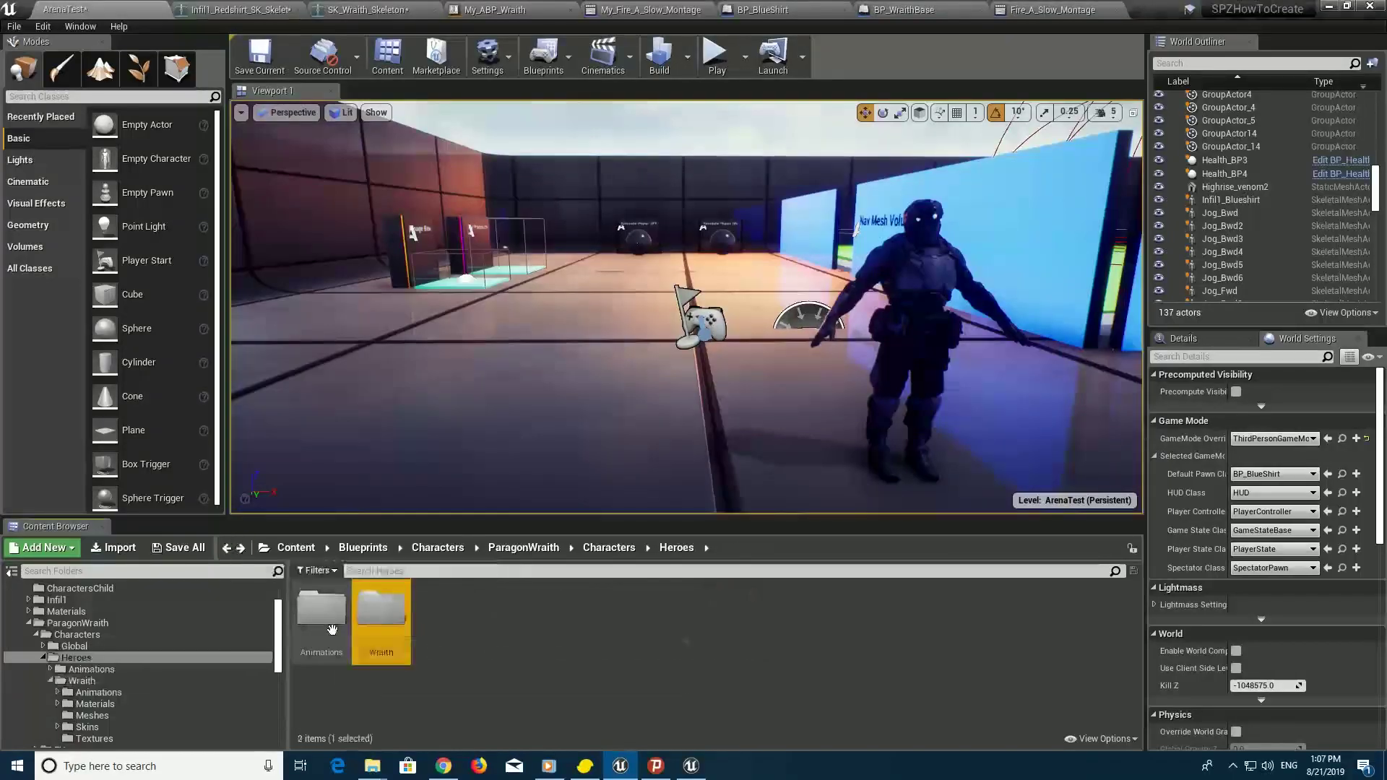
pyautogui.doubleClick(329, 622)
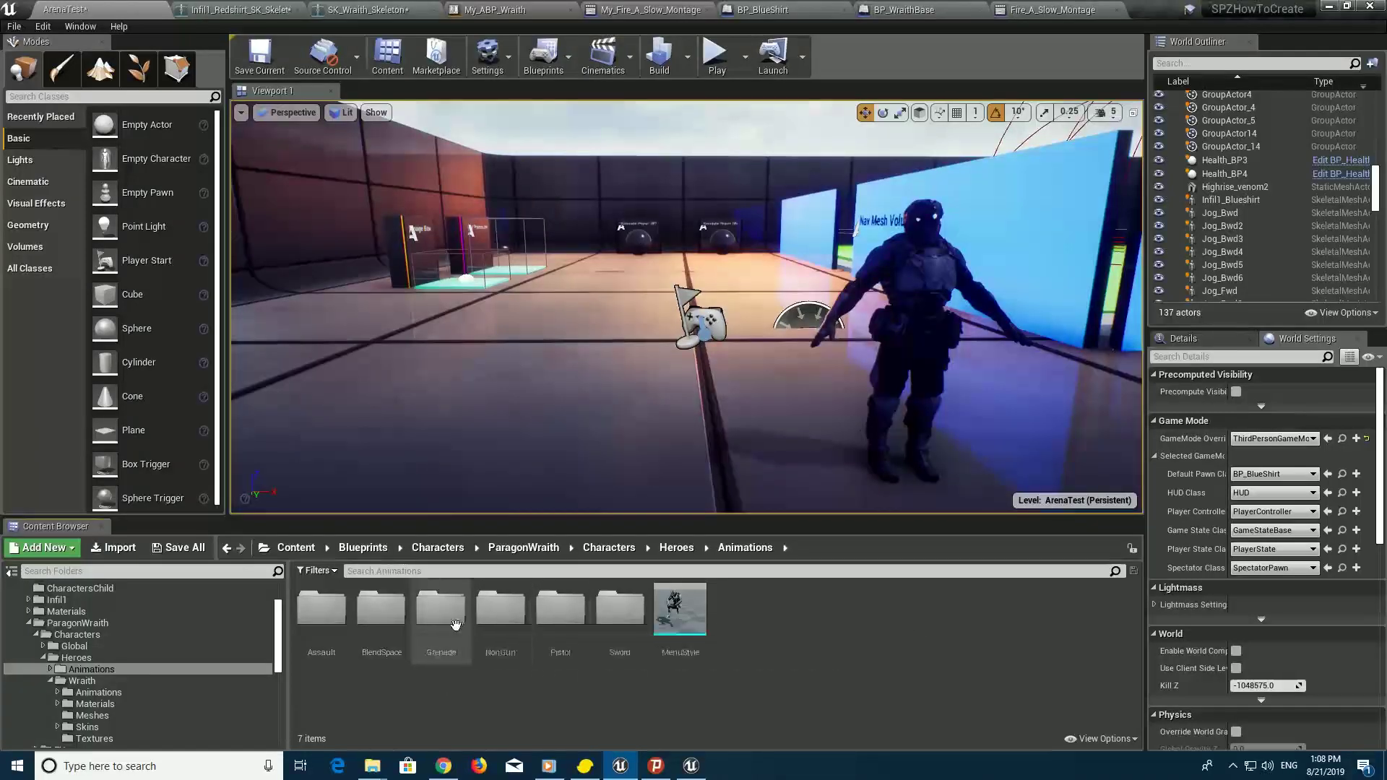
pyautogui.doubleClick(338, 629)
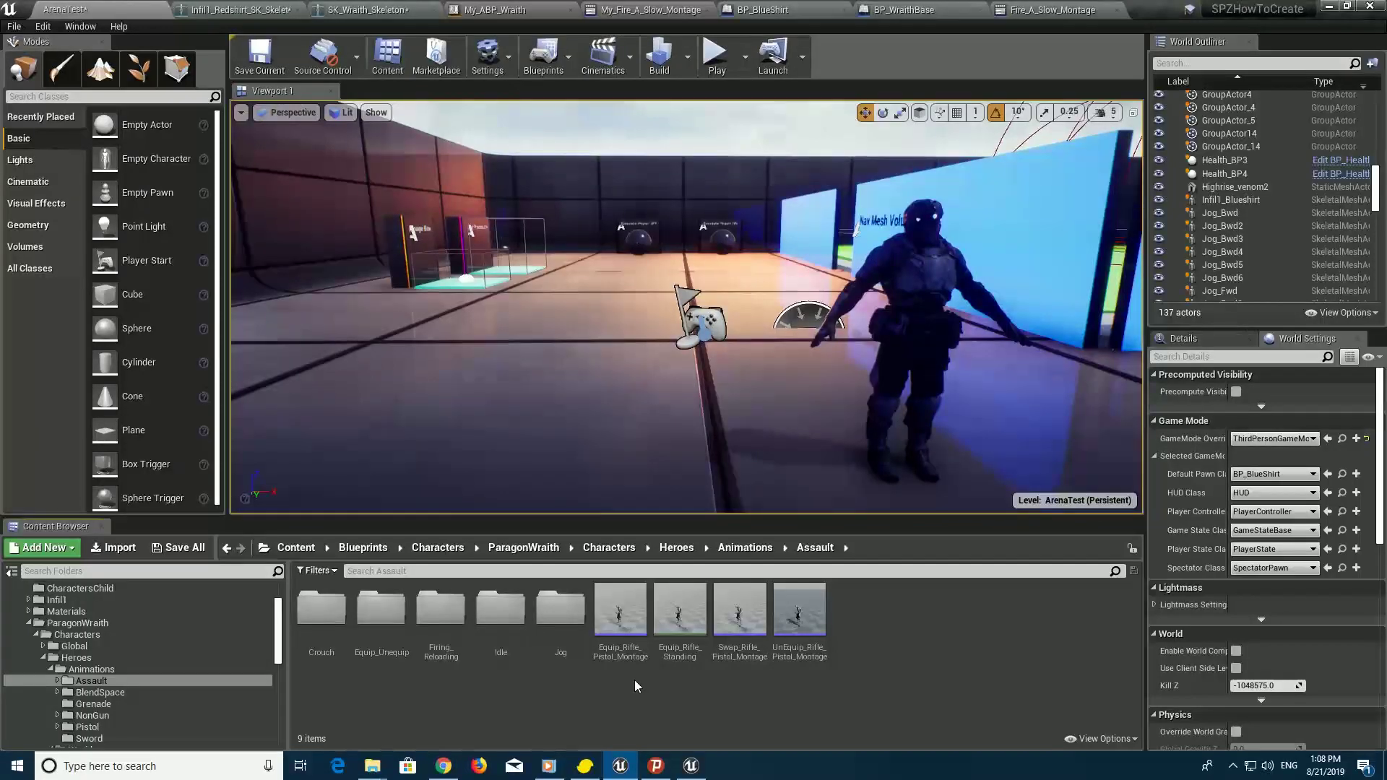
# Preview UnEquip_Rifle_Pistol_Montage and its notifies
pyautogui.doubleClick(808, 613)
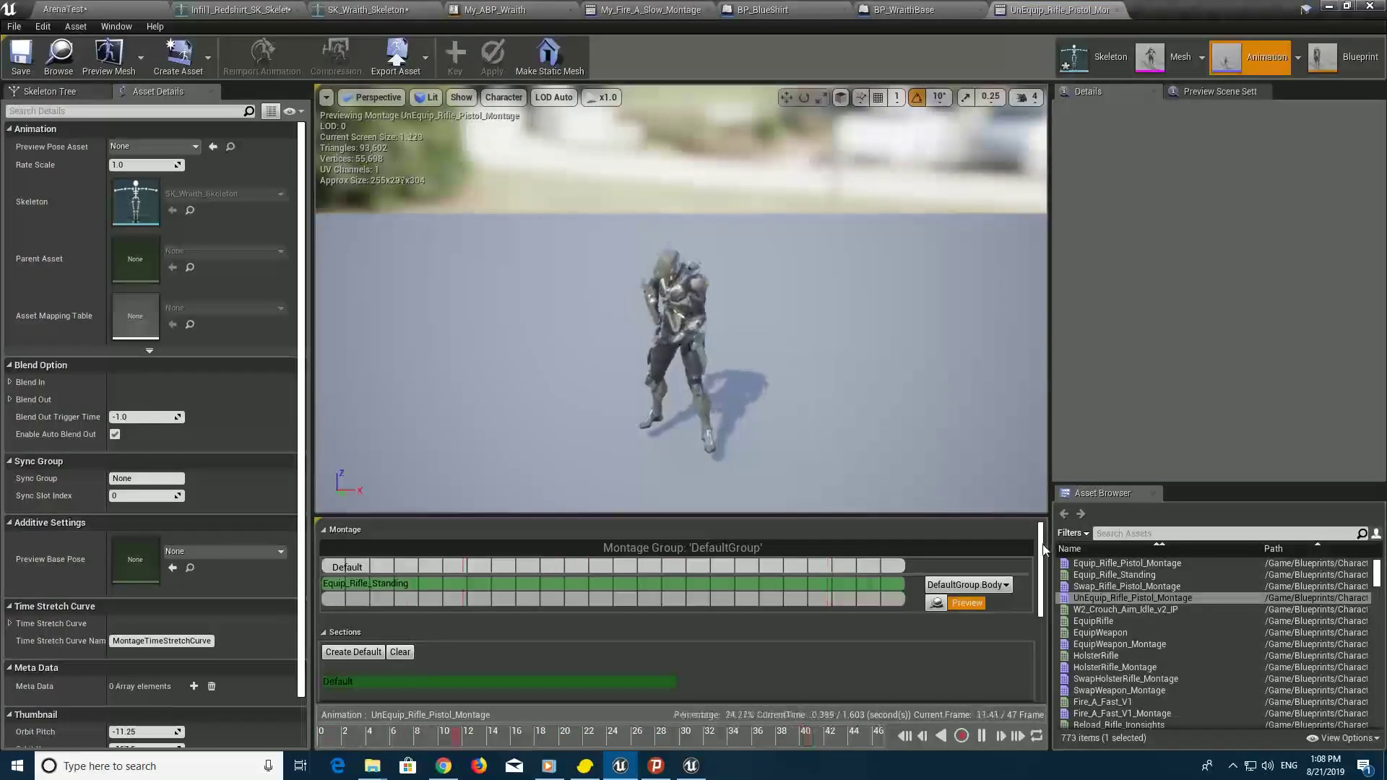
pyautogui.moveTo(1041, 549); pyautogui.dragTo(1043, 615)
pyautogui.scroll(-2, 1012, 600)
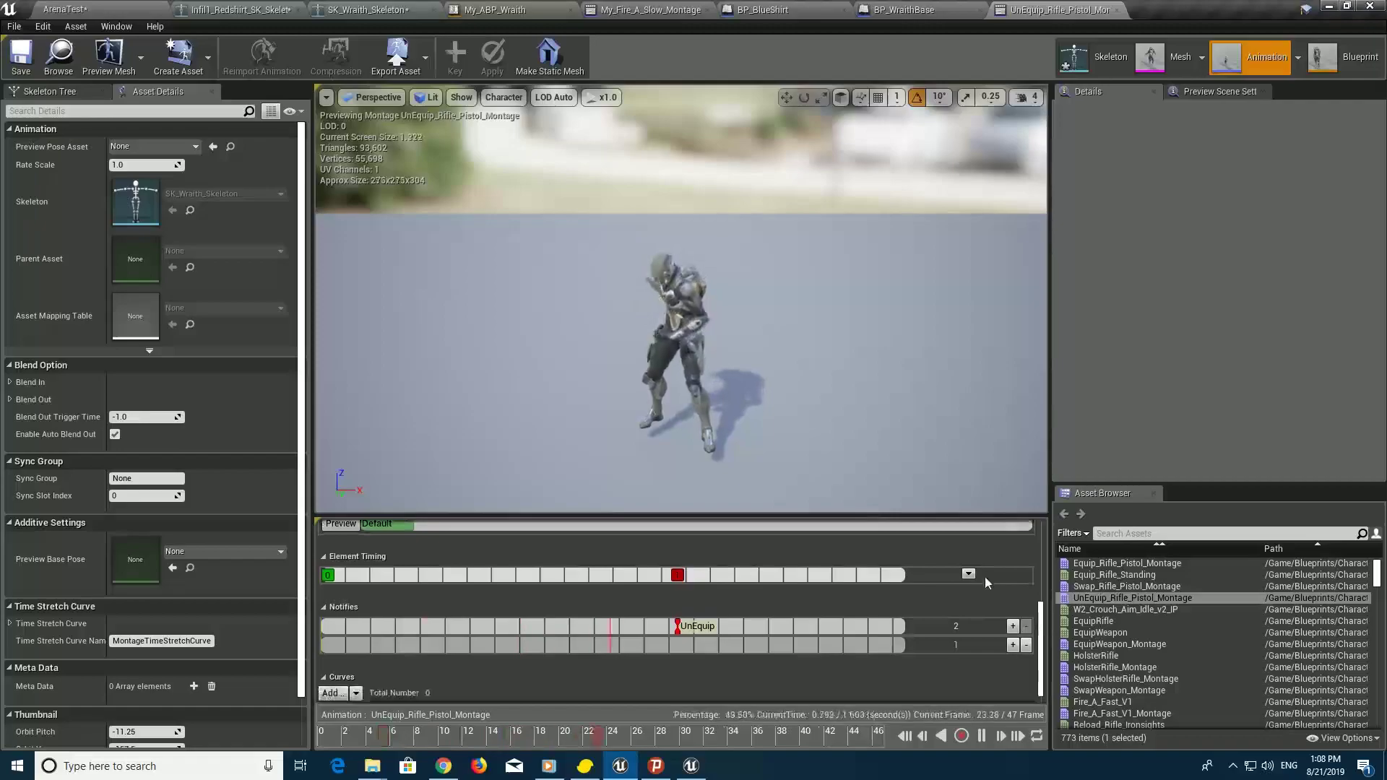
pyautogui.click(126, 10)
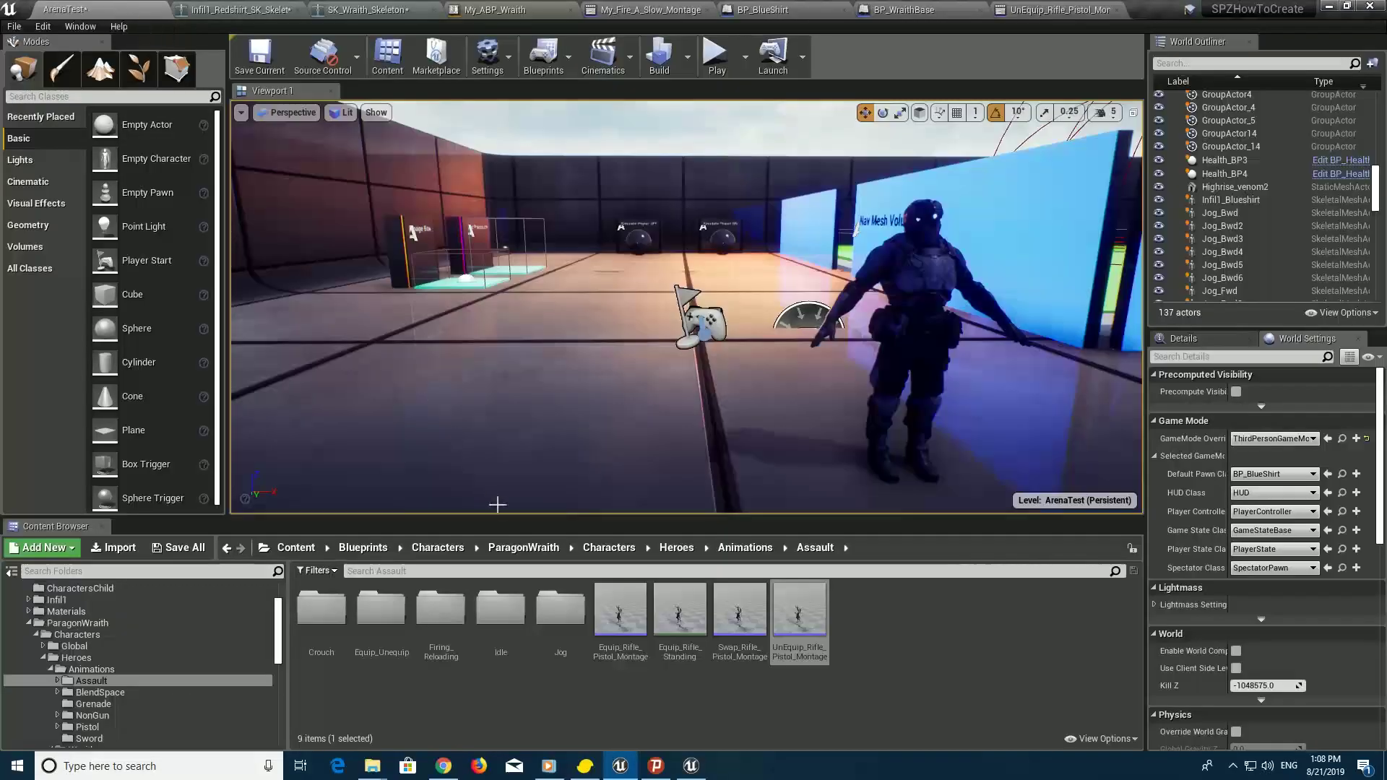
# Preview Equip_Rifle_Pistol_Montage, showing its EquipWeapon notify
pyautogui.click(625, 622)
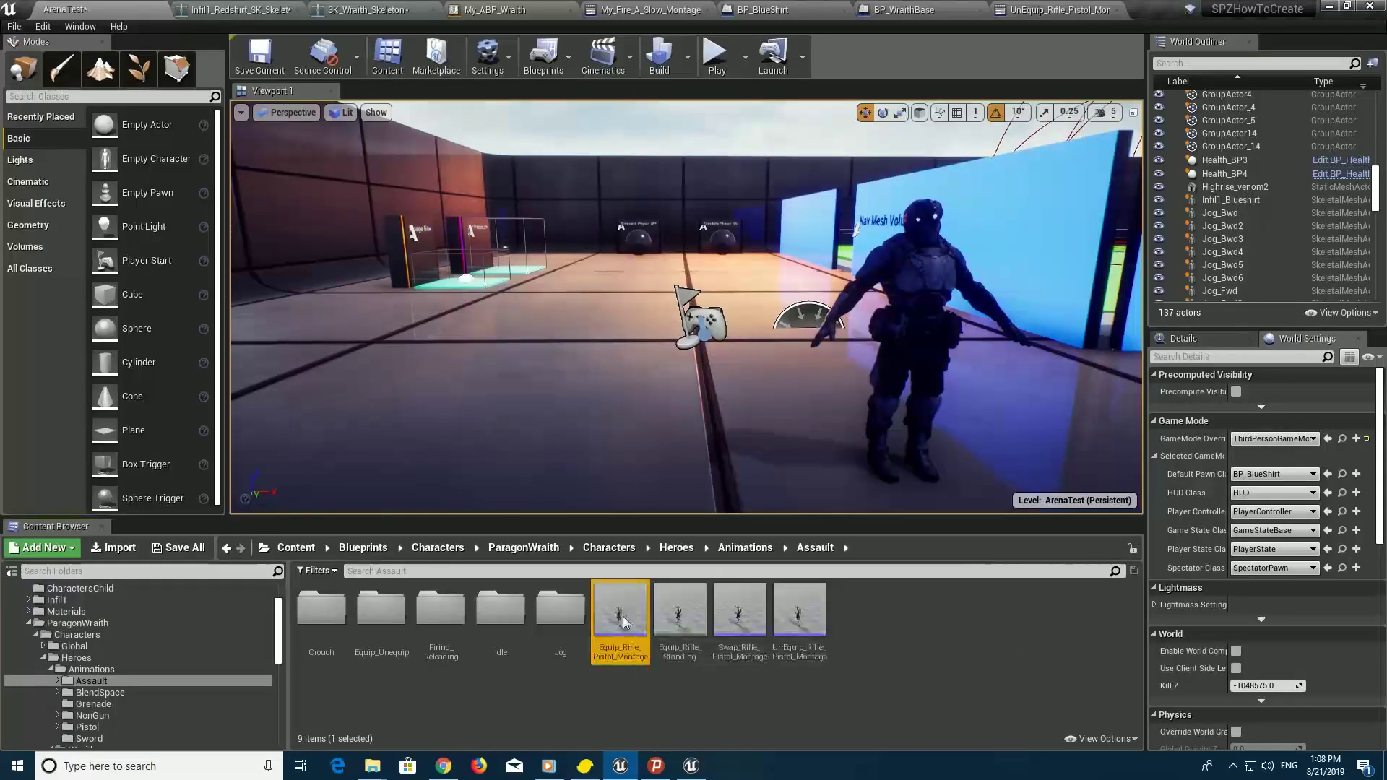
pyautogui.doubleClick(626, 623)
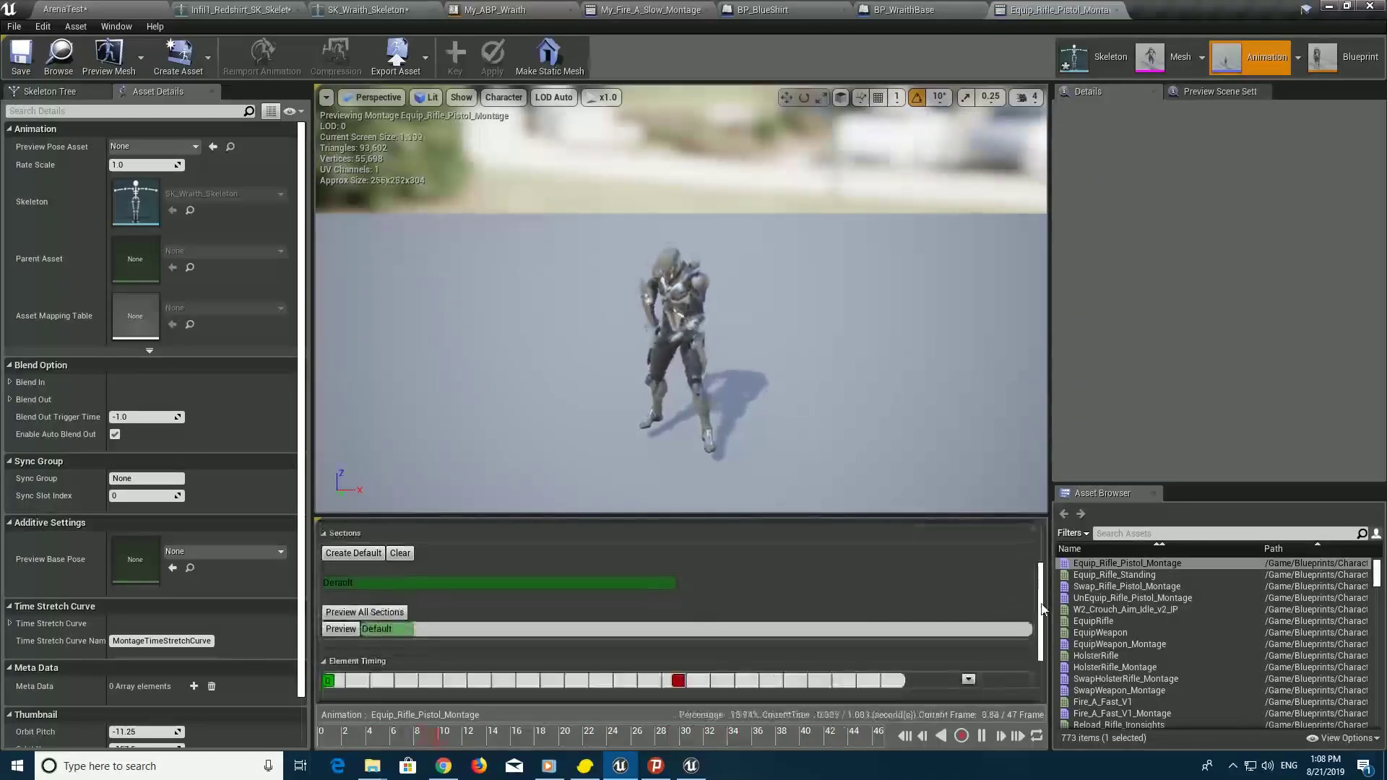
pyautogui.moveTo(1044, 563); pyautogui.dragTo(1044, 634)
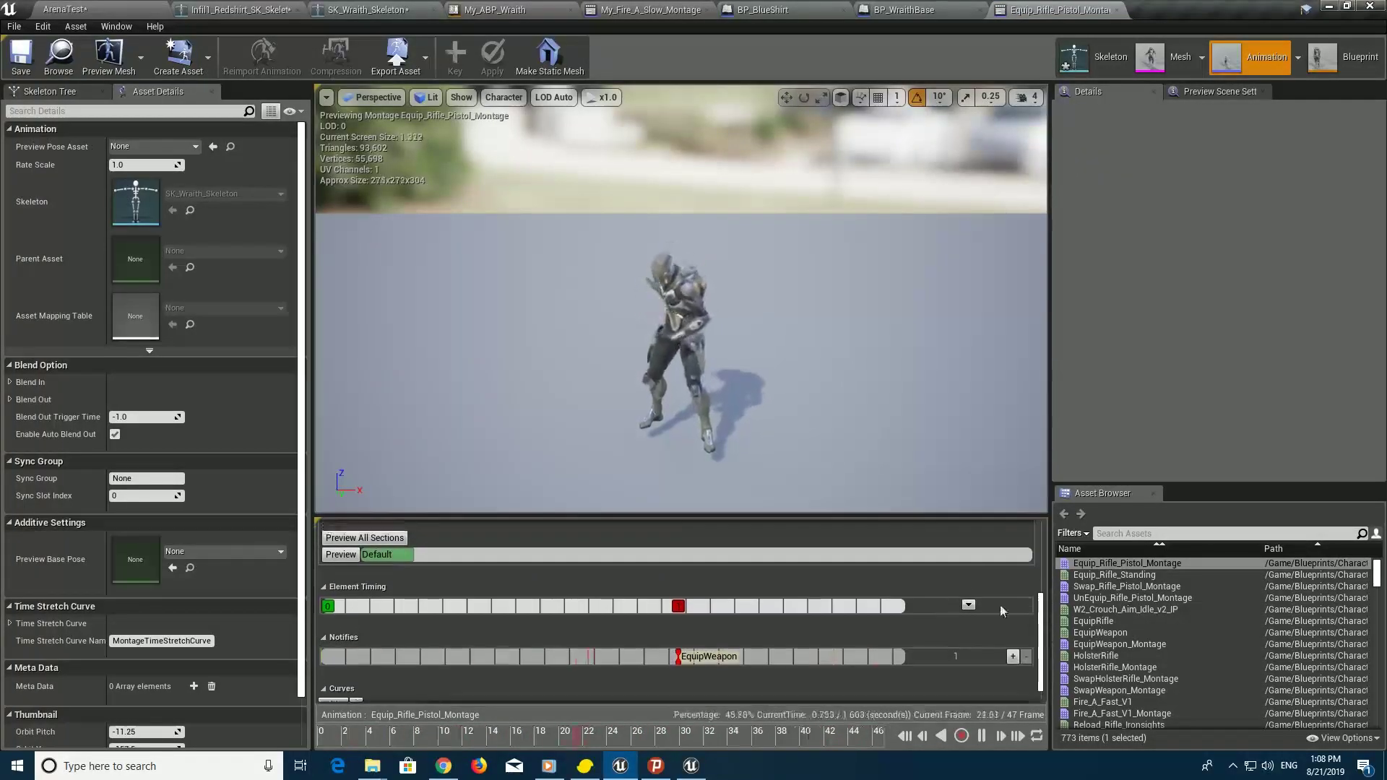
pyautogui.click(130, 10)
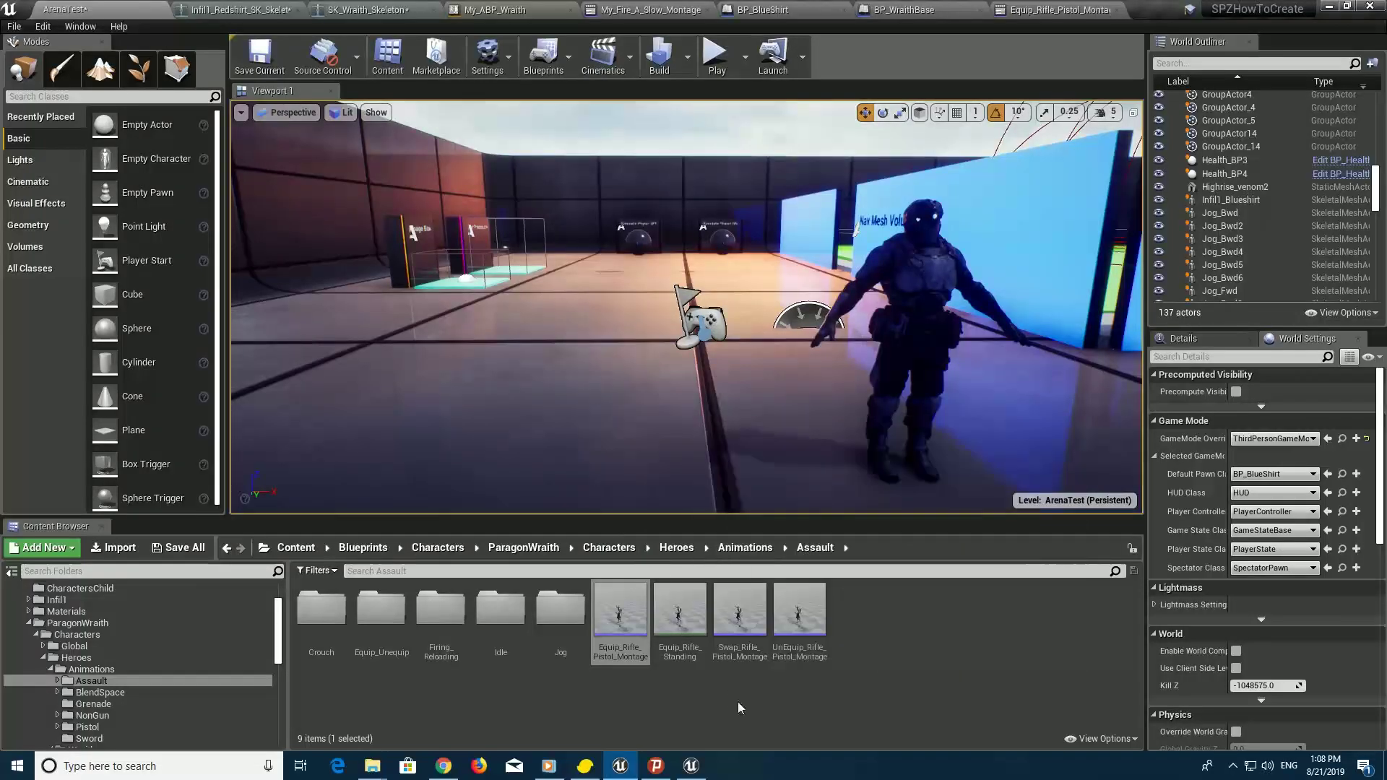
# Preview Swap_Rifle_Pistol_Montage, showing its SwapWeapon notify
pyautogui.click(736, 614)
pyautogui.doubleClick(736, 614)
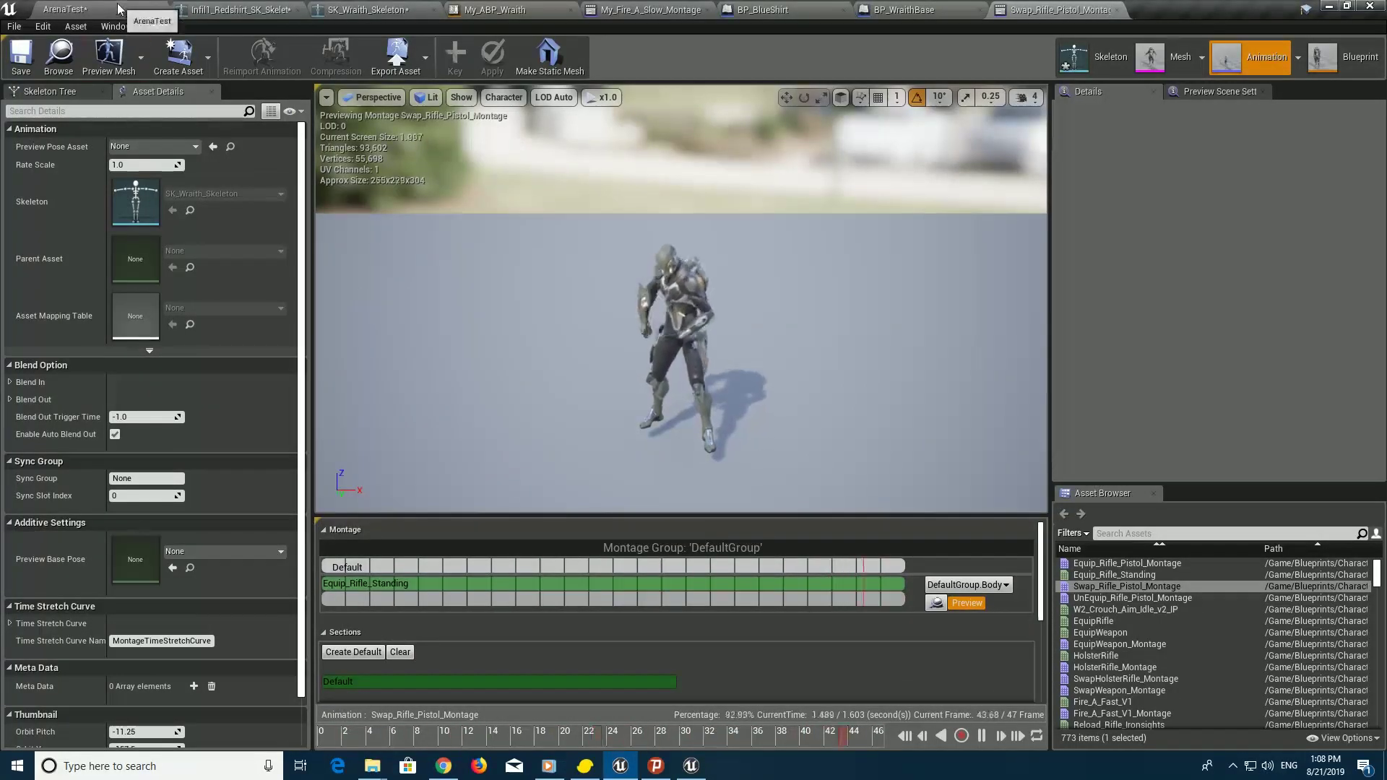
pyautogui.hotkey('ctrl', 'b')
# Retarget the Equip and Swap rifle-pistol montages onto the Redshirt skeleton
pyautogui.keyDown('ctrl'); pyautogui.click(619, 607); pyautogui.keyUp('ctrl')
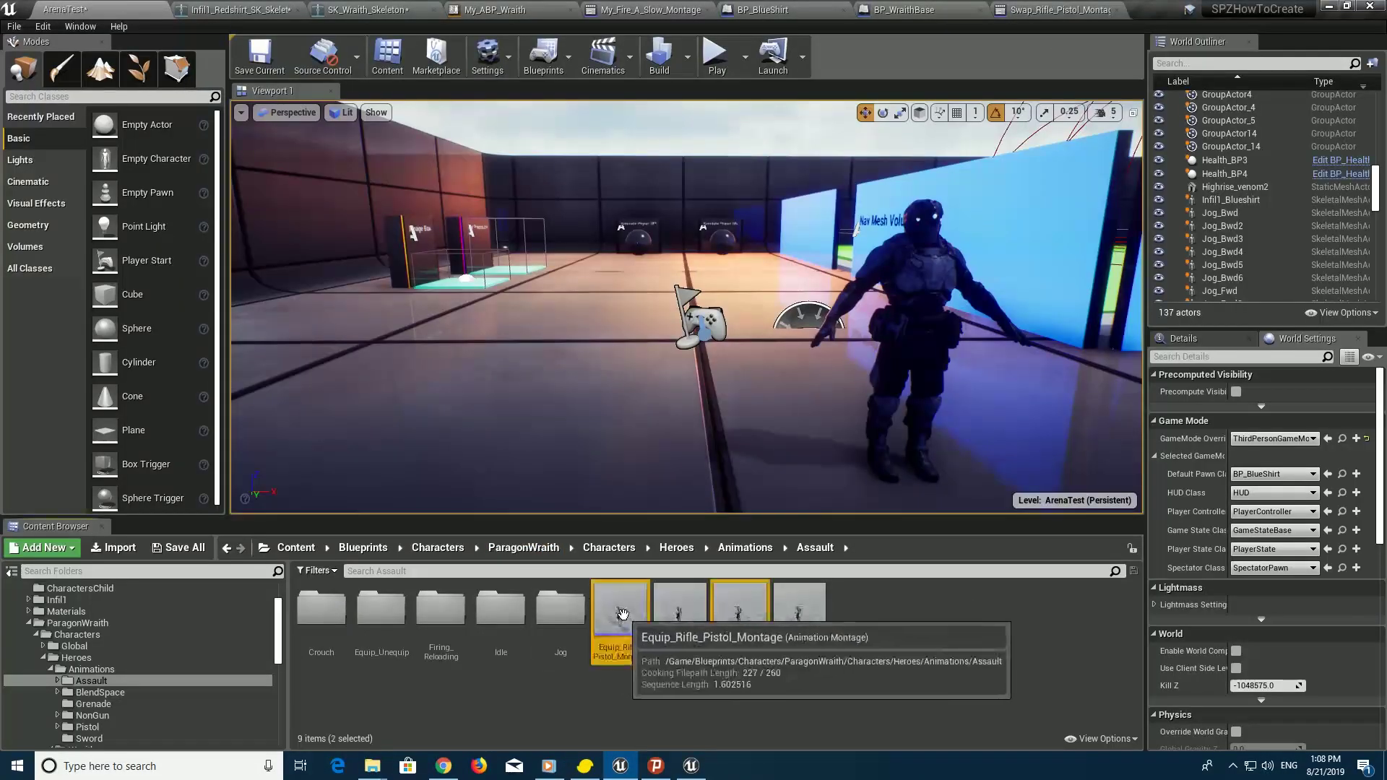
pyautogui.rightClick(623, 611)
pyautogui.moveTo(731, 275)
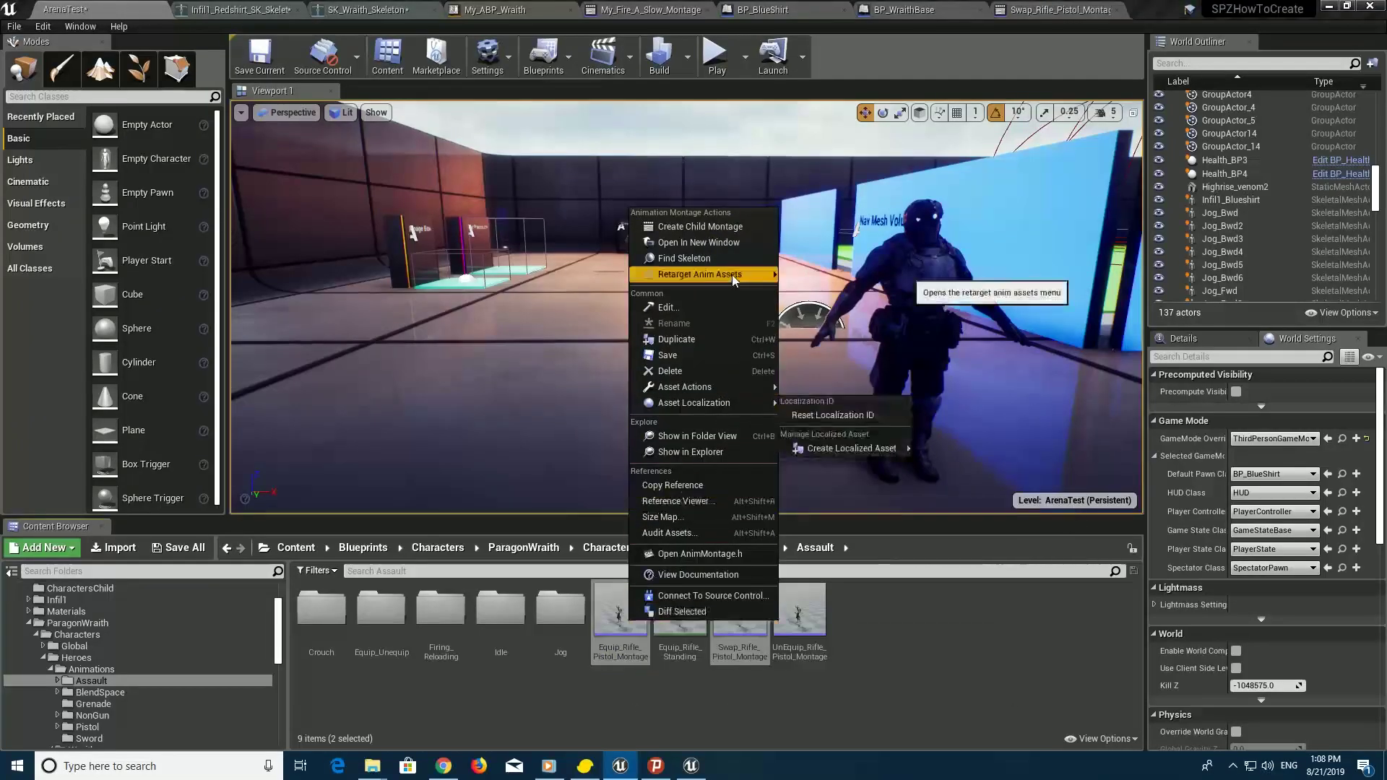
pyautogui.click(831, 279)
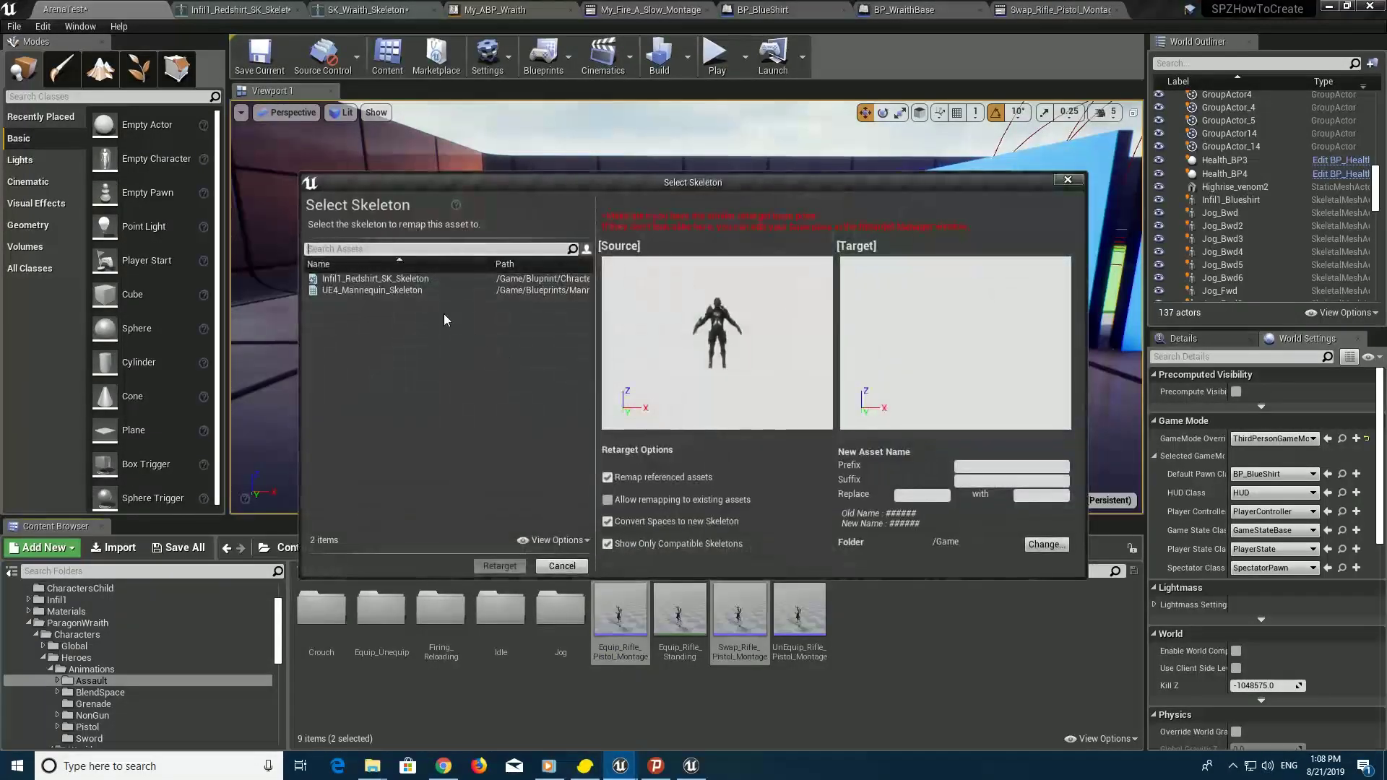
pyautogui.click(405, 279)
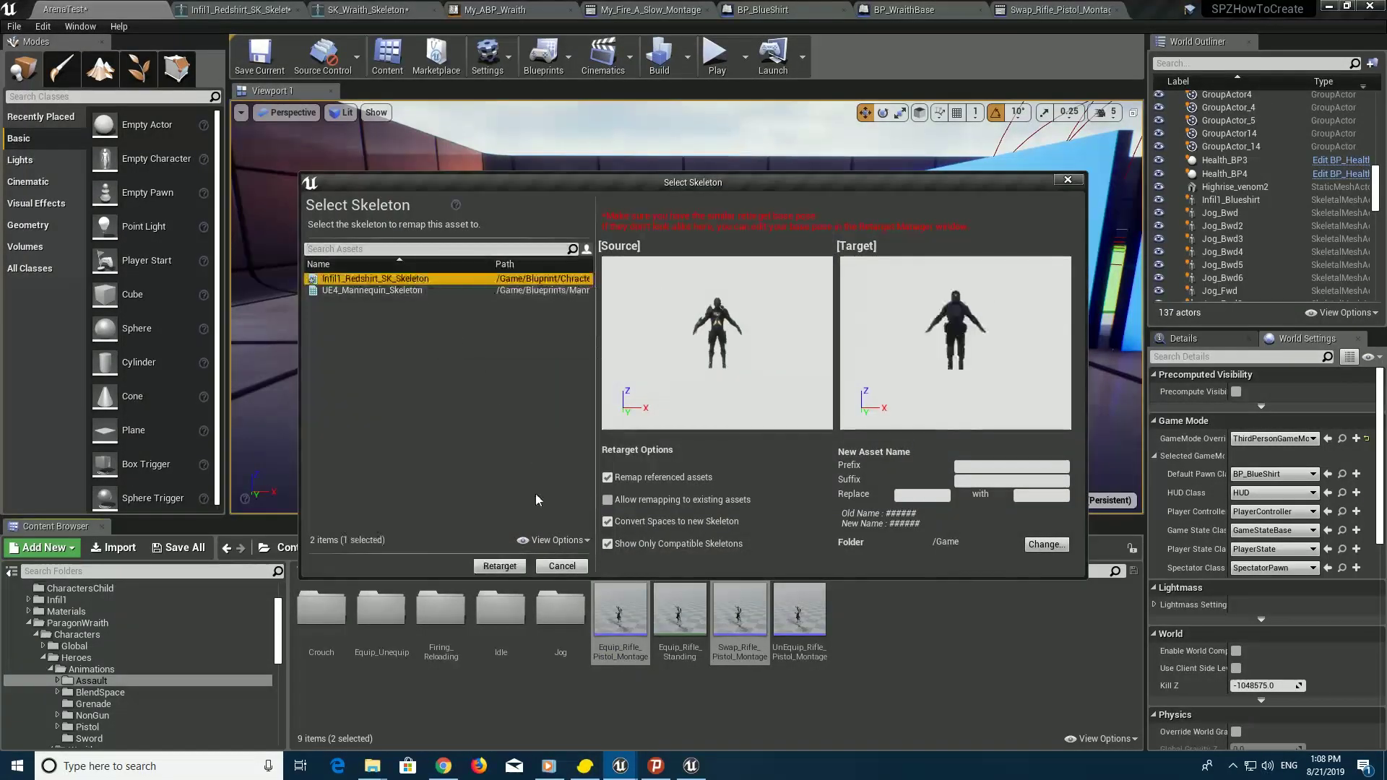
pyautogui.click(508, 569)
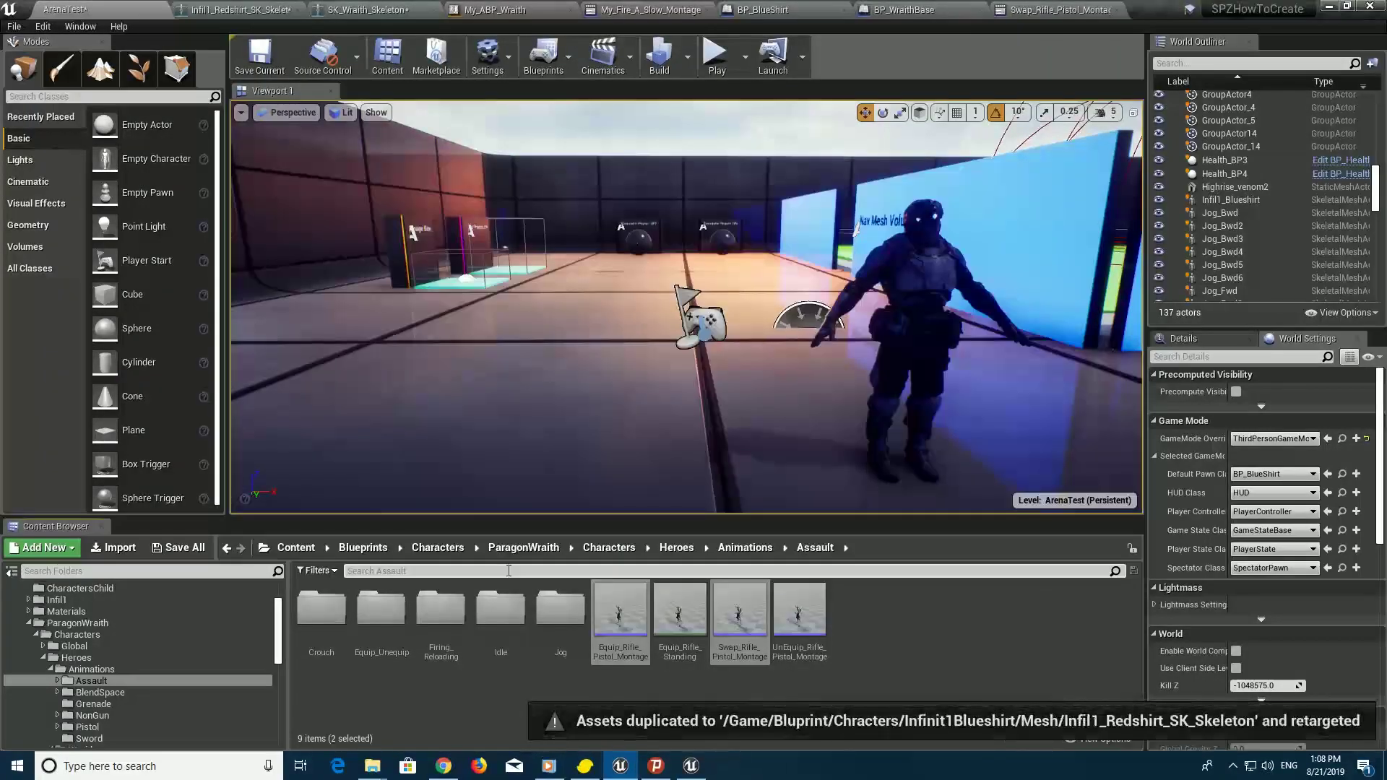
# Duplicate and retarget both montages to the Redshirt skeleton into Infinit1Blueshirt/Animations with My_ prefix
pyautogui.rightClick(627, 605)
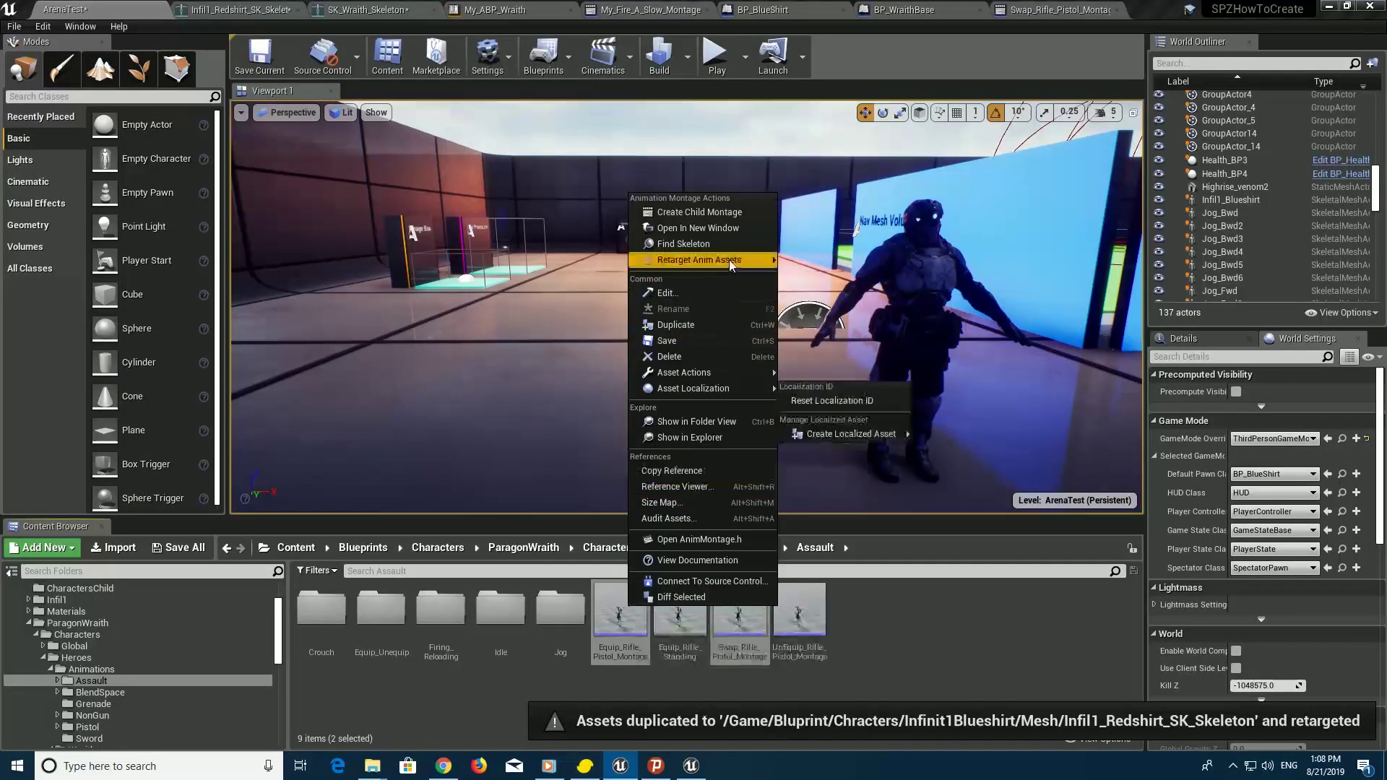
pyautogui.click(791, 262)
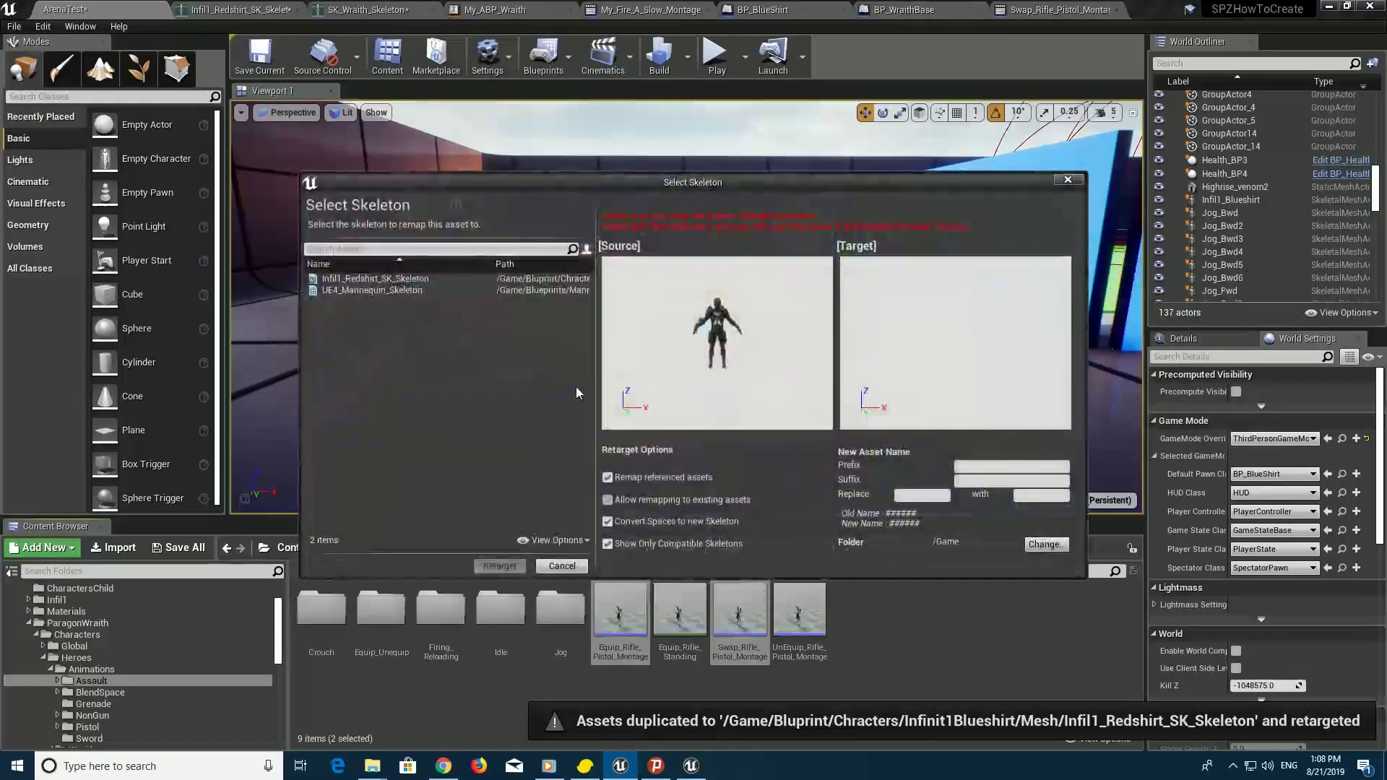
pyautogui.click(464, 281)
pyautogui.write('My_')
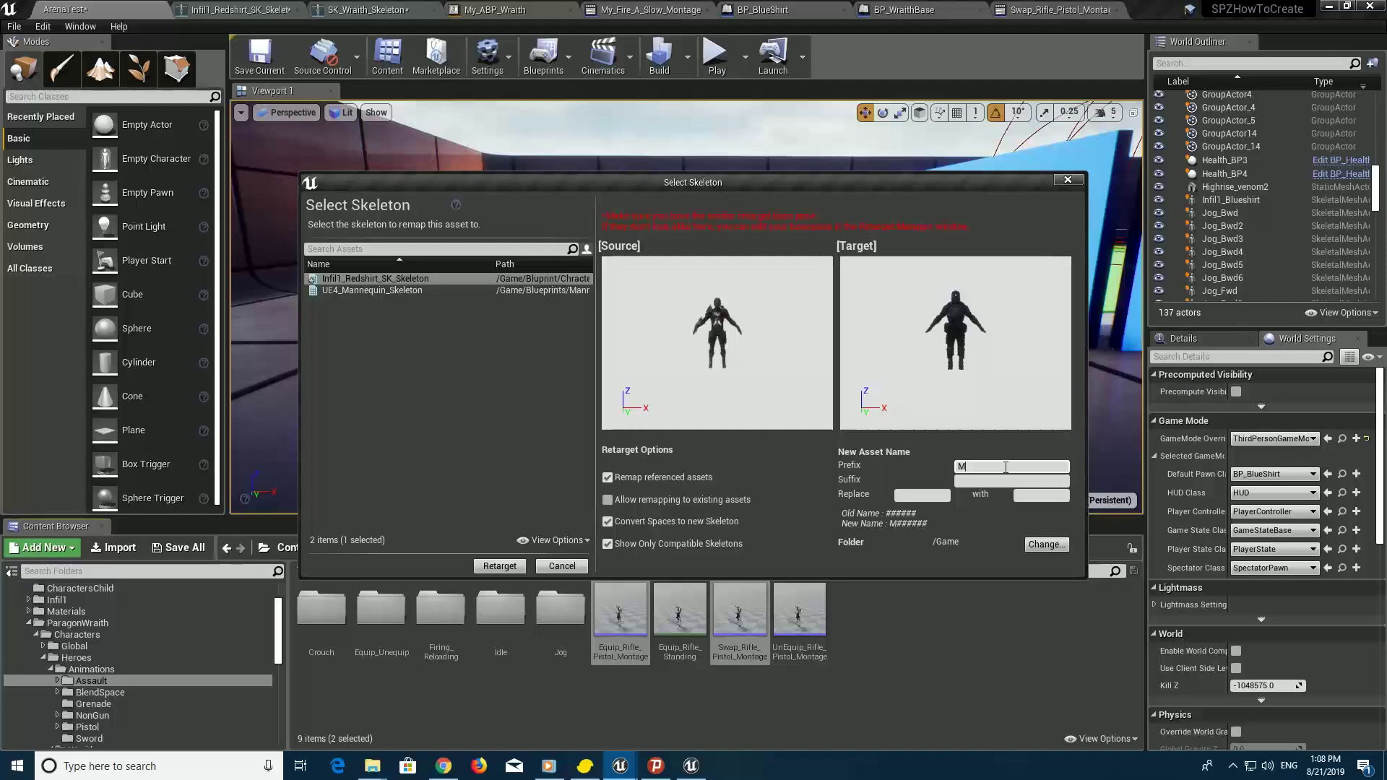
pyautogui.click(1046, 545)
pyautogui.click(546, 295)
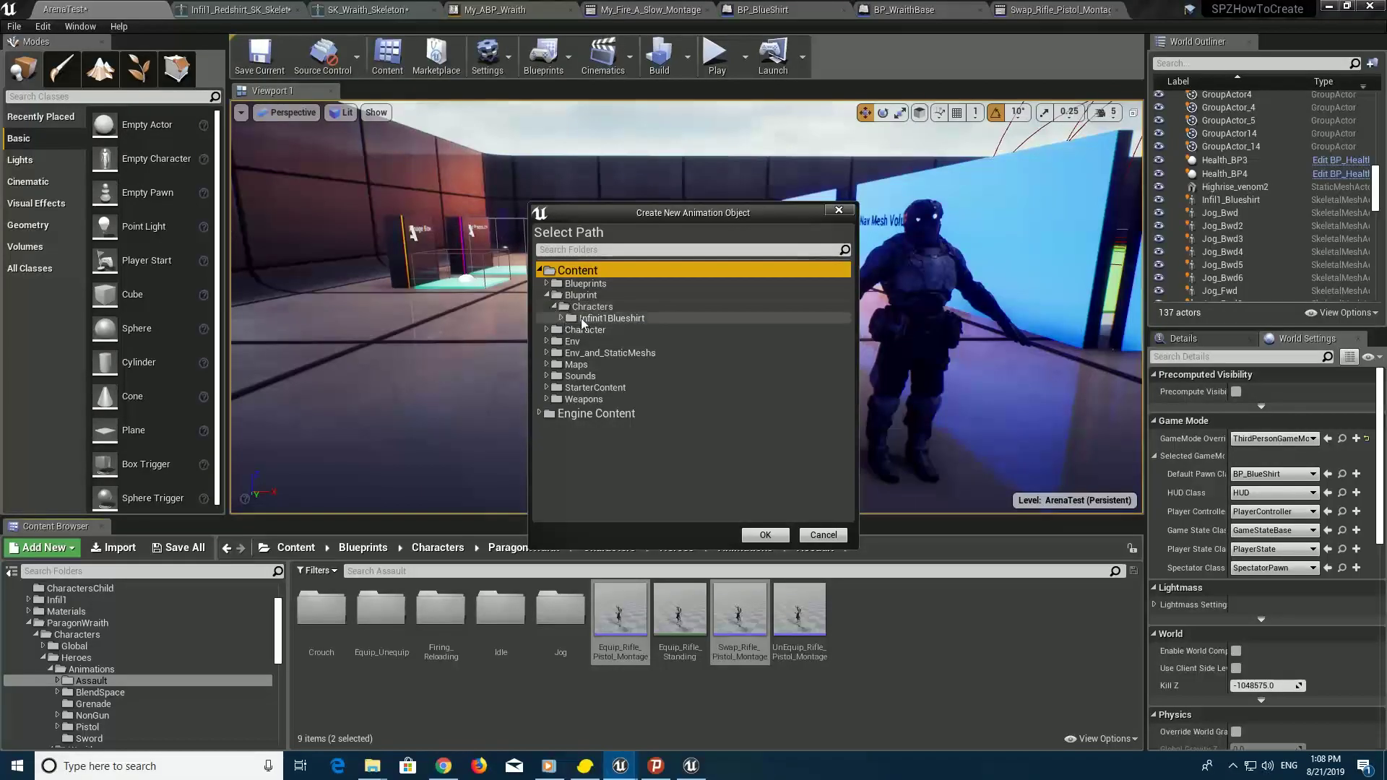
pyautogui.click(579, 334)
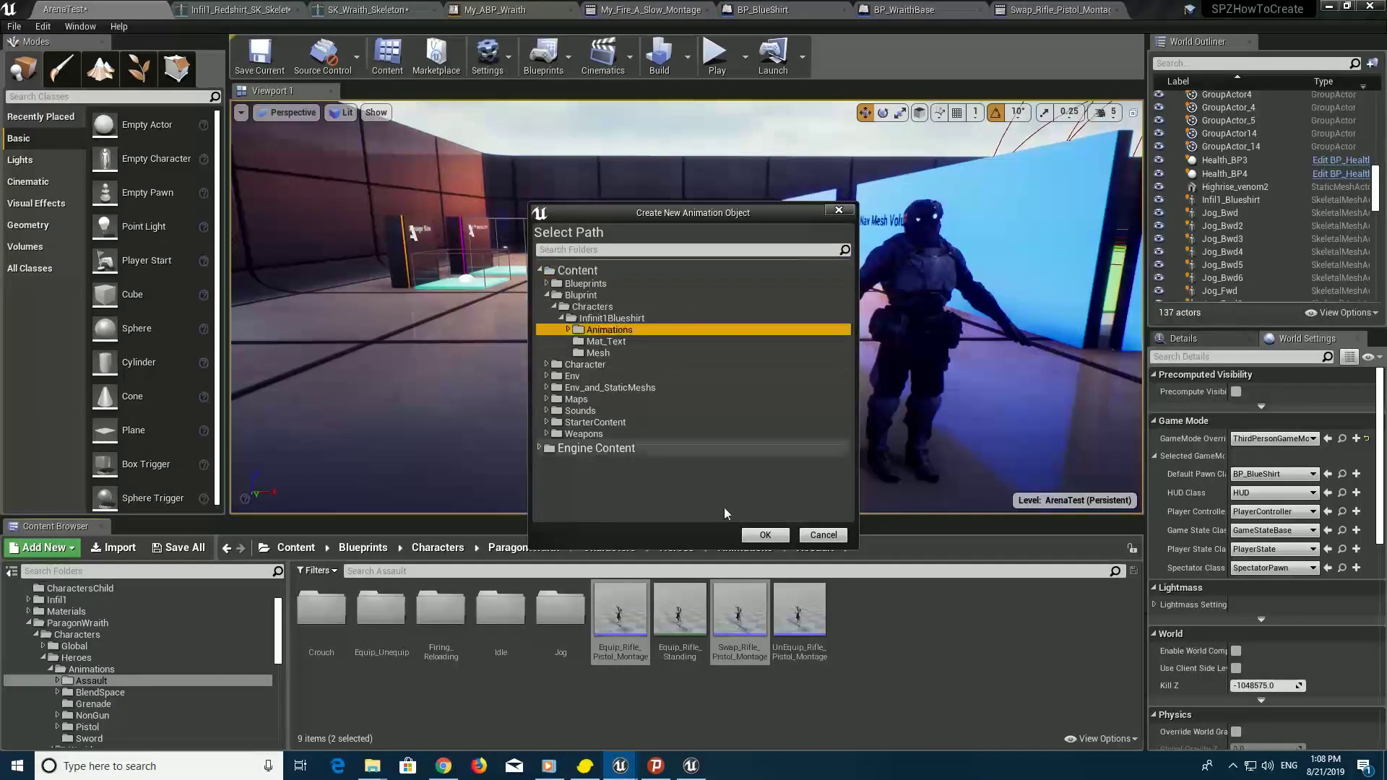
pyautogui.click(766, 535)
pyautogui.click(498, 566)
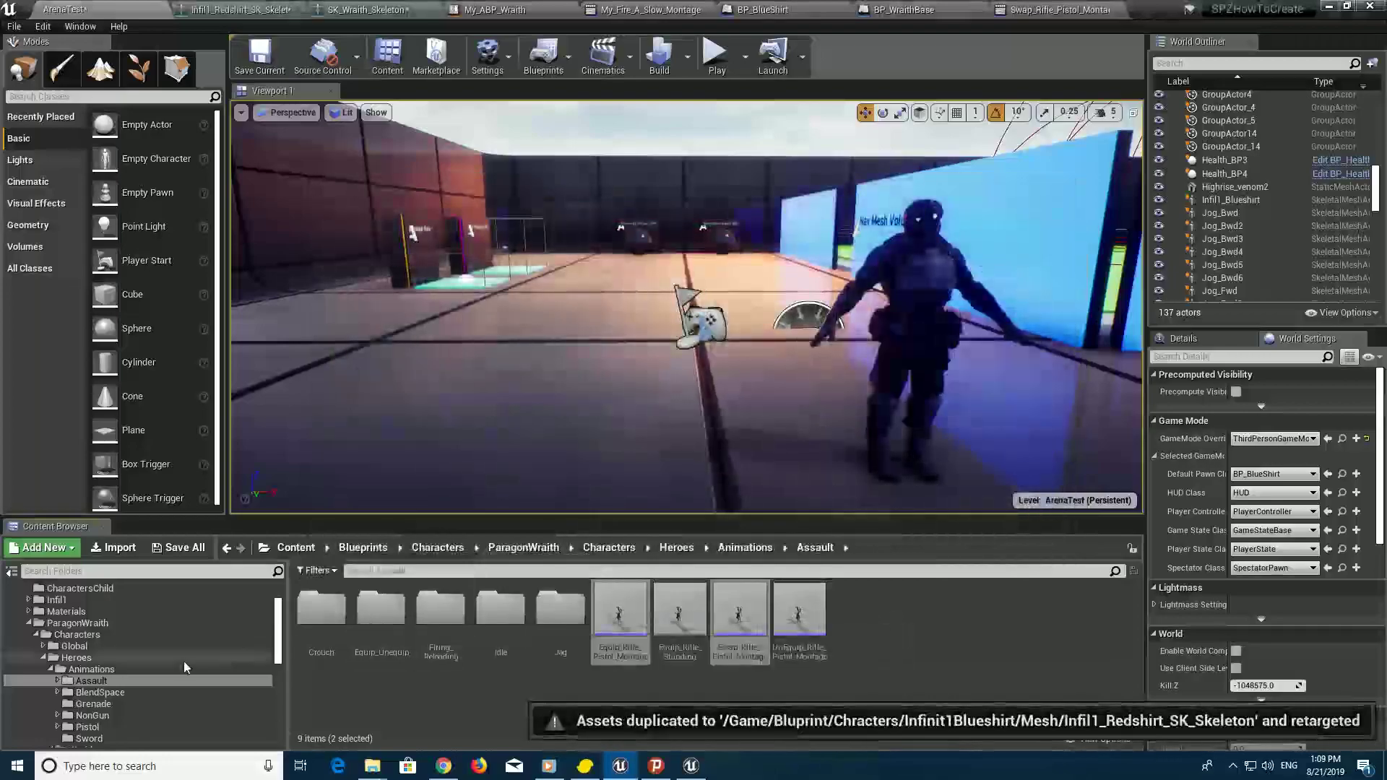
# Save My_Equip_Rifle_Pistol_Montage, My_Equip_Rifle_Standing and My_Swap_Rifle_Pistol_Montage in Infinit1Blueshirt Animations
pyautogui.scroll(-4, 150, 666)
pyautogui.scroll(-3, 148, 667)
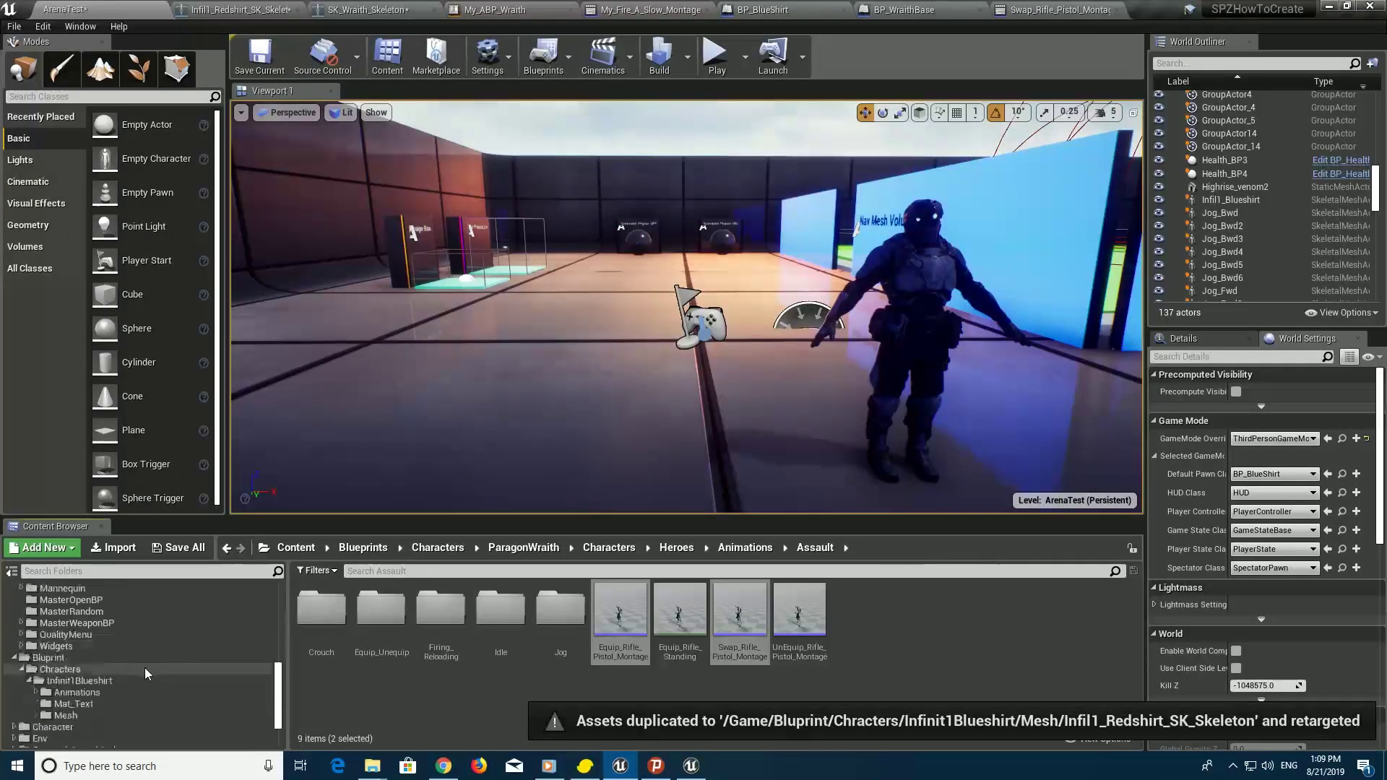
pyautogui.click(117, 690)
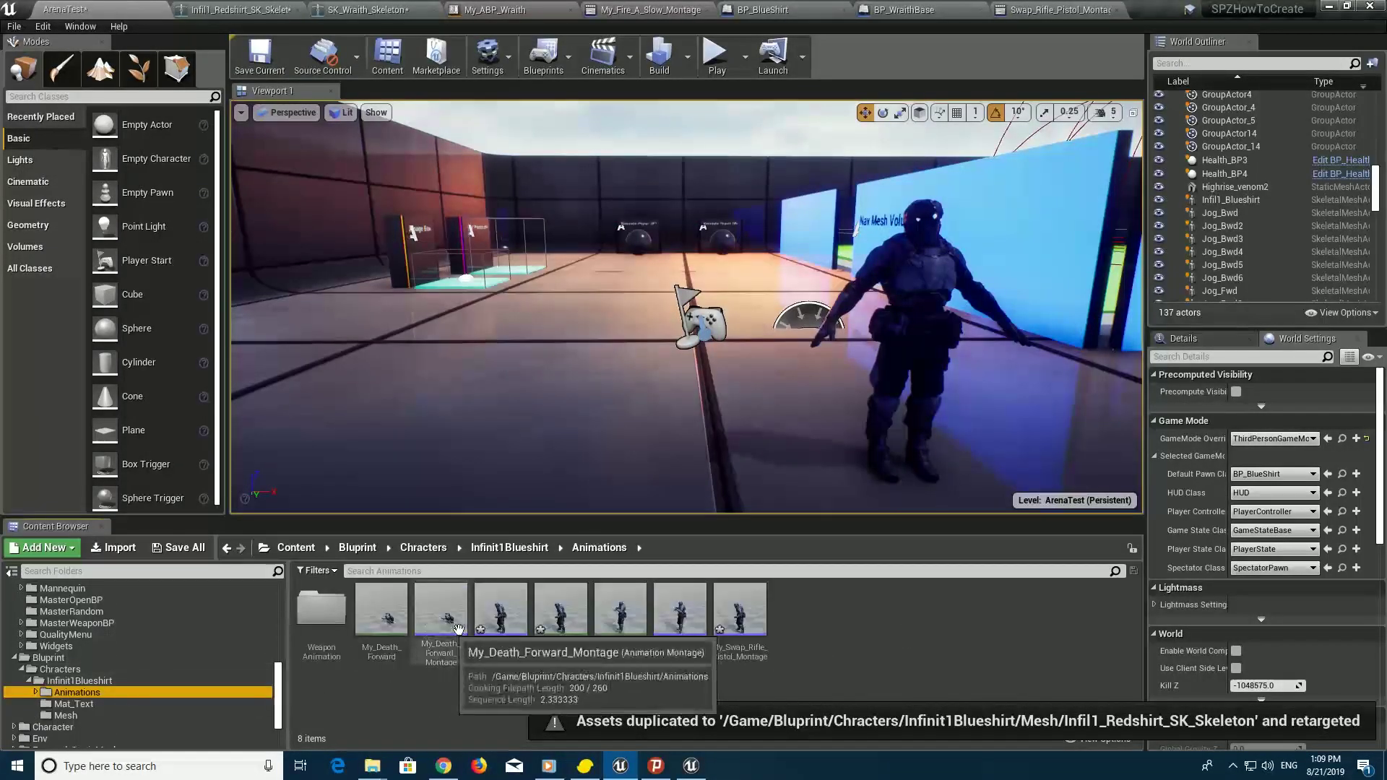
pyautogui.click(501, 610)
pyautogui.keyDown('ctrl'); pyautogui.click(561, 610); pyautogui.keyUp('ctrl')
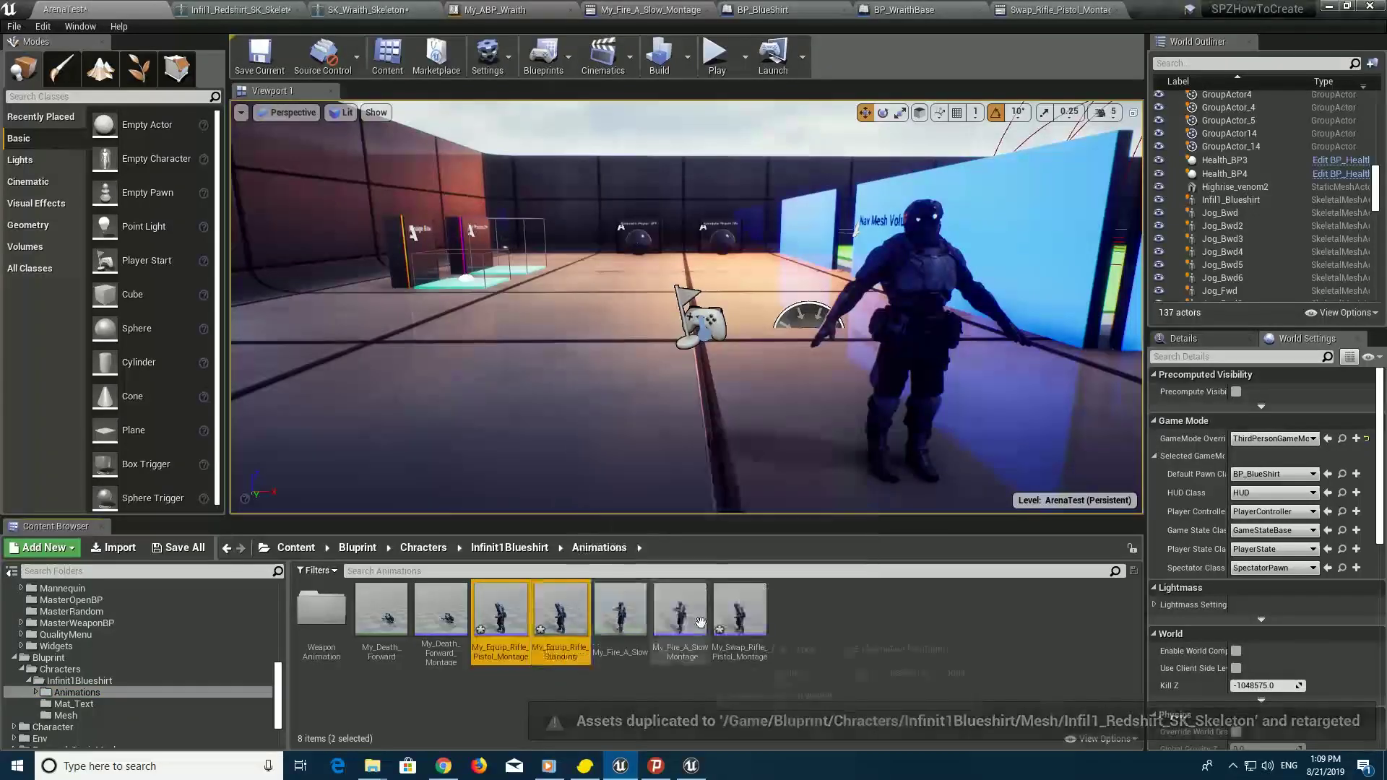
pyautogui.keyDown('ctrl'); pyautogui.click(740, 611); pyautogui.keyUp('ctrl')
pyautogui.rightClick(733, 617)
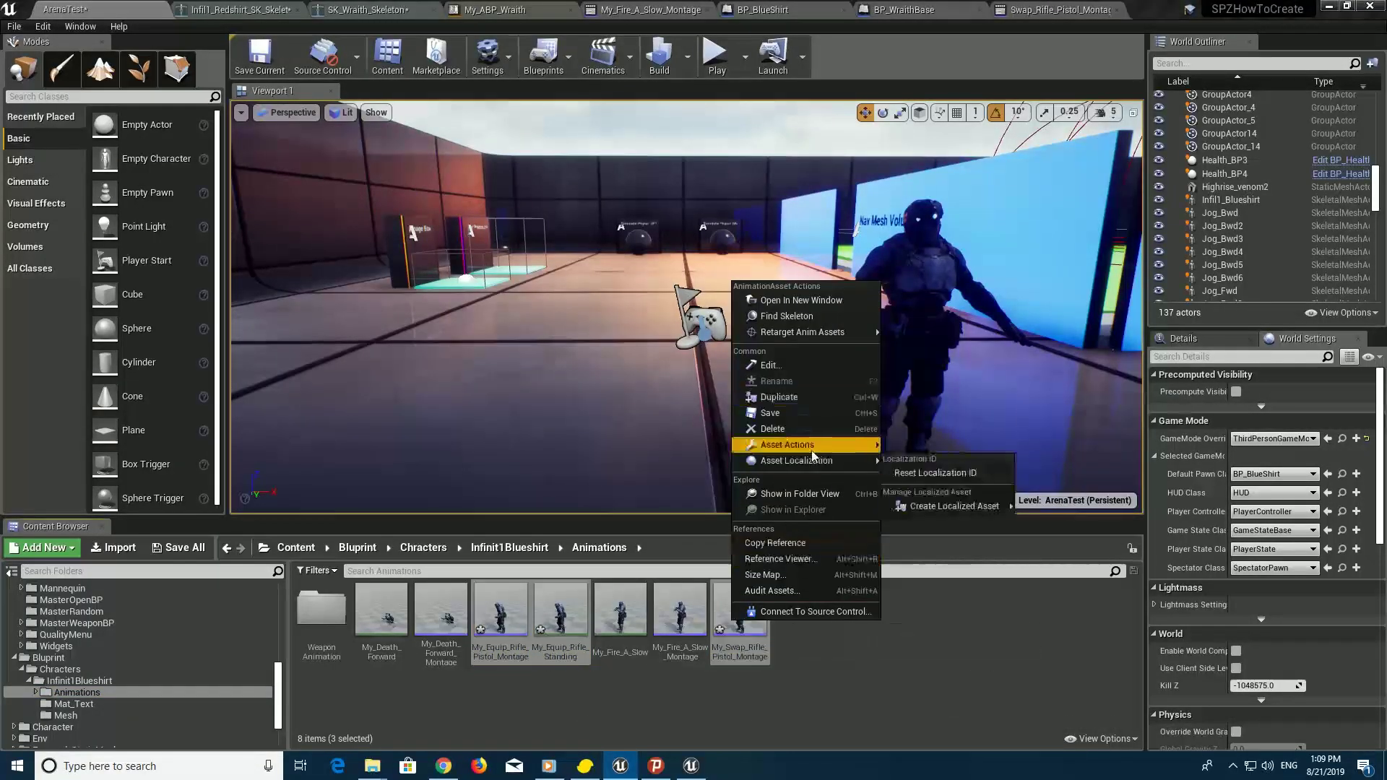
pyautogui.click(794, 414)
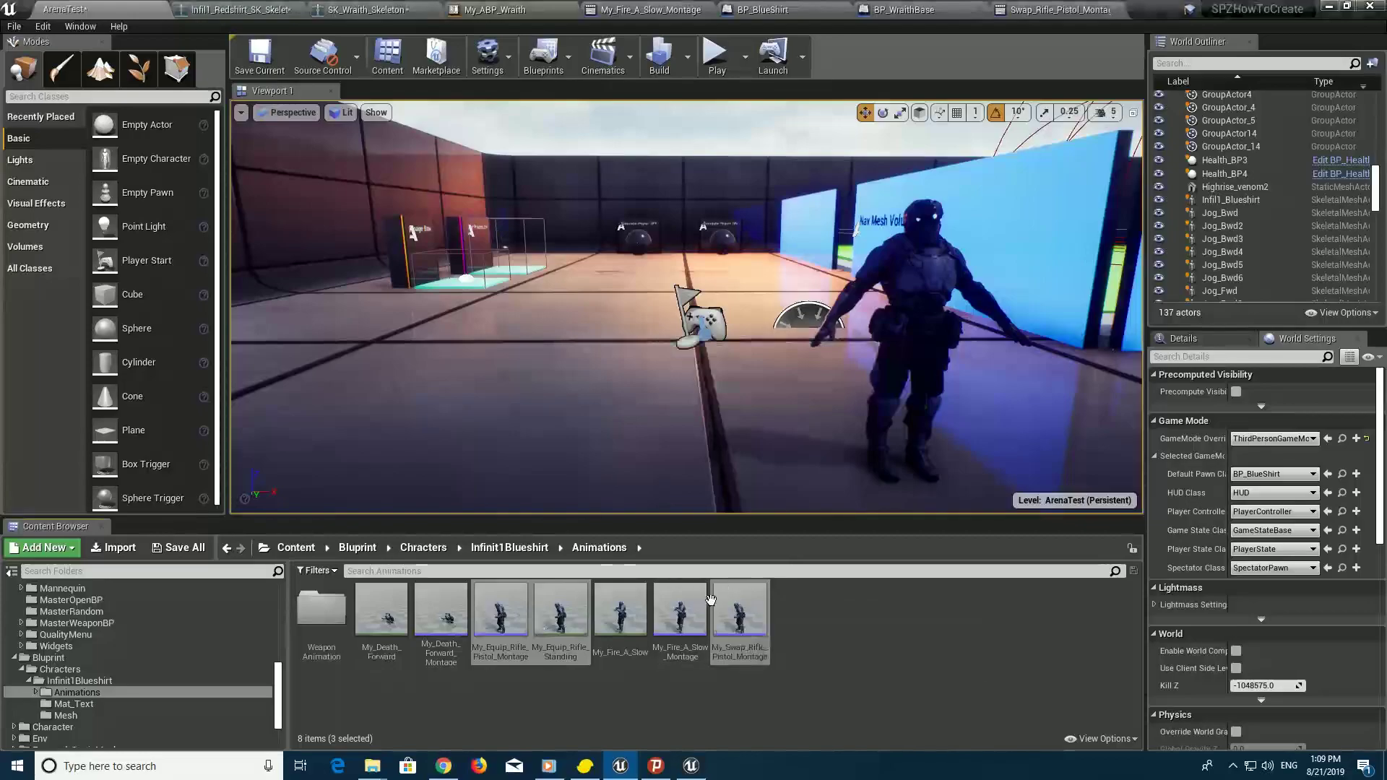
# In BP_BlueShirt, set Swap_Rifle_Pistol_Montage and Equip_Rifle_Pistol_Montage as the swap and equip montages, then compile
pyautogui.click(752, 12)
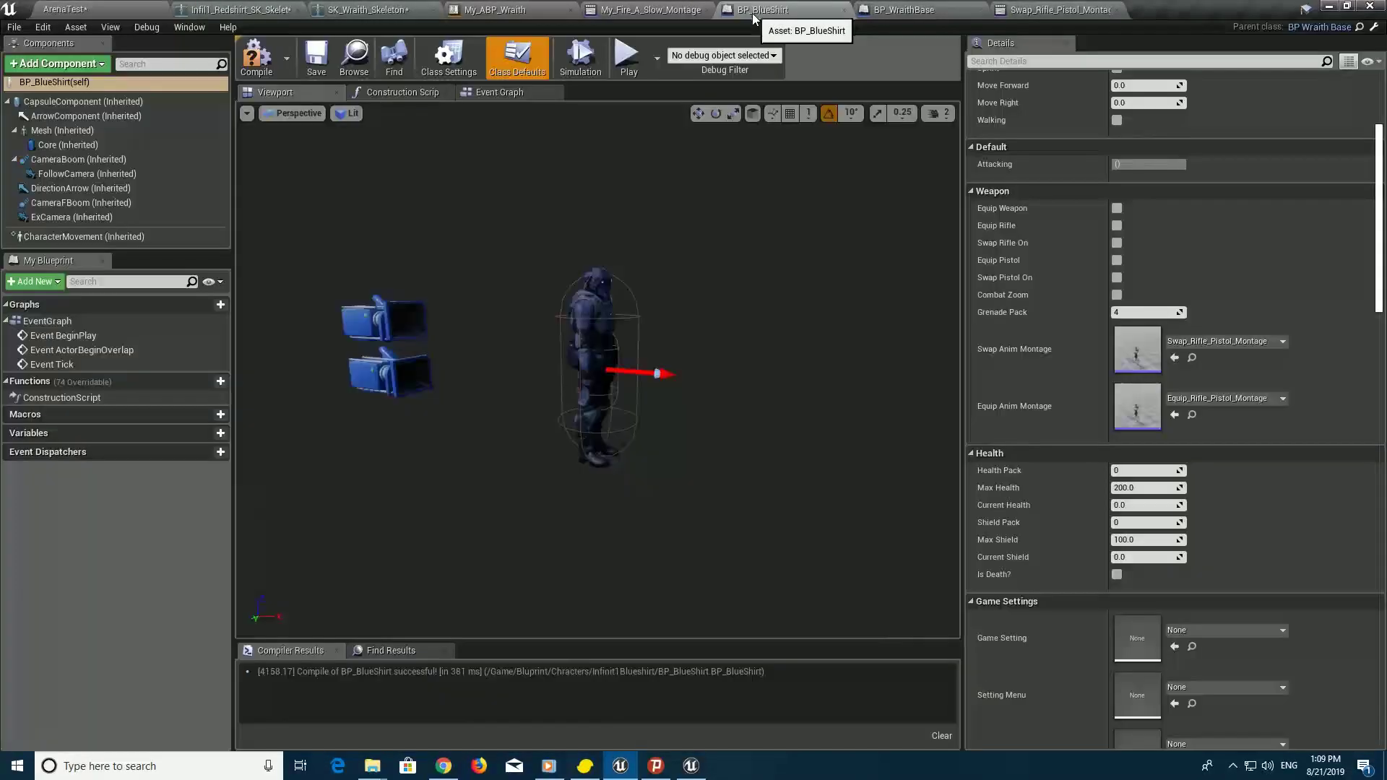
pyautogui.click(1228, 341)
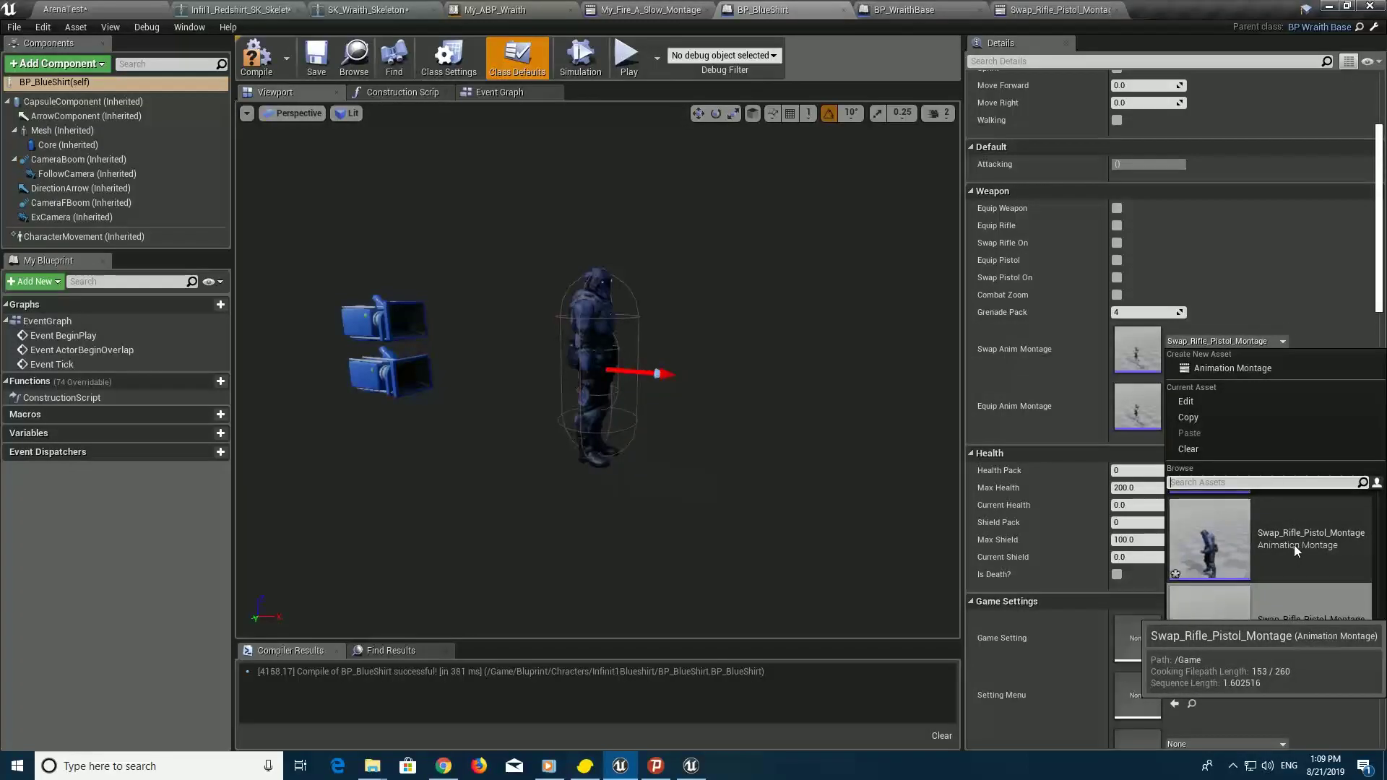
pyautogui.click(1312, 544)
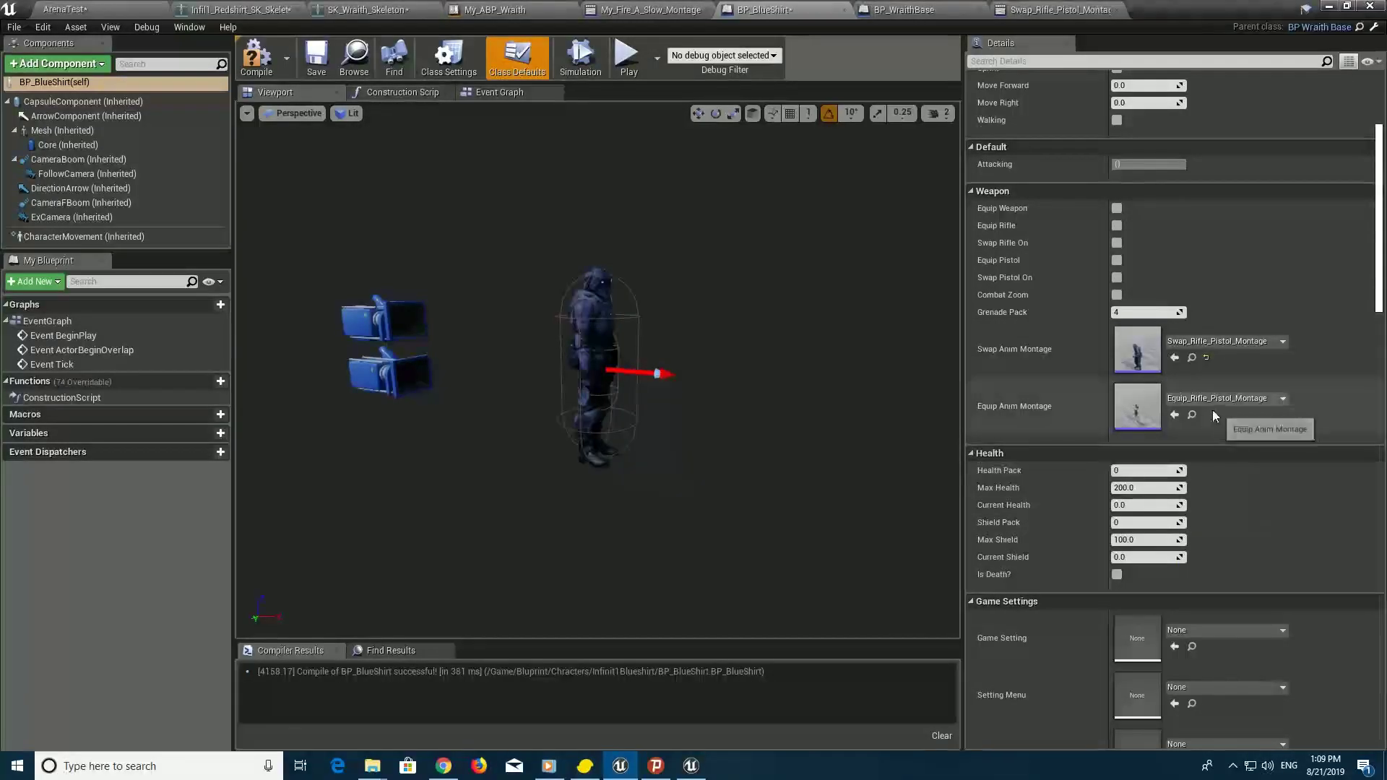
pyautogui.click(1243, 398)
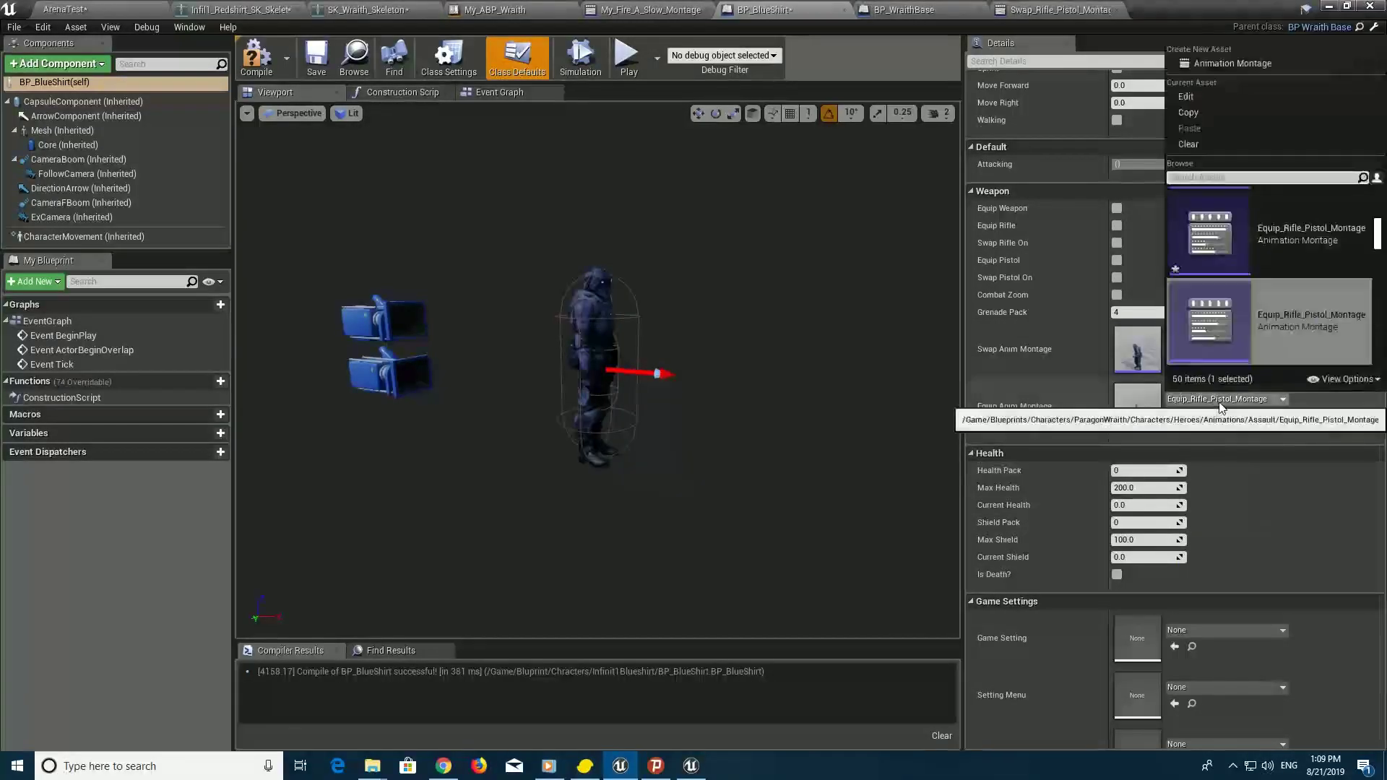
pyautogui.click(1277, 237)
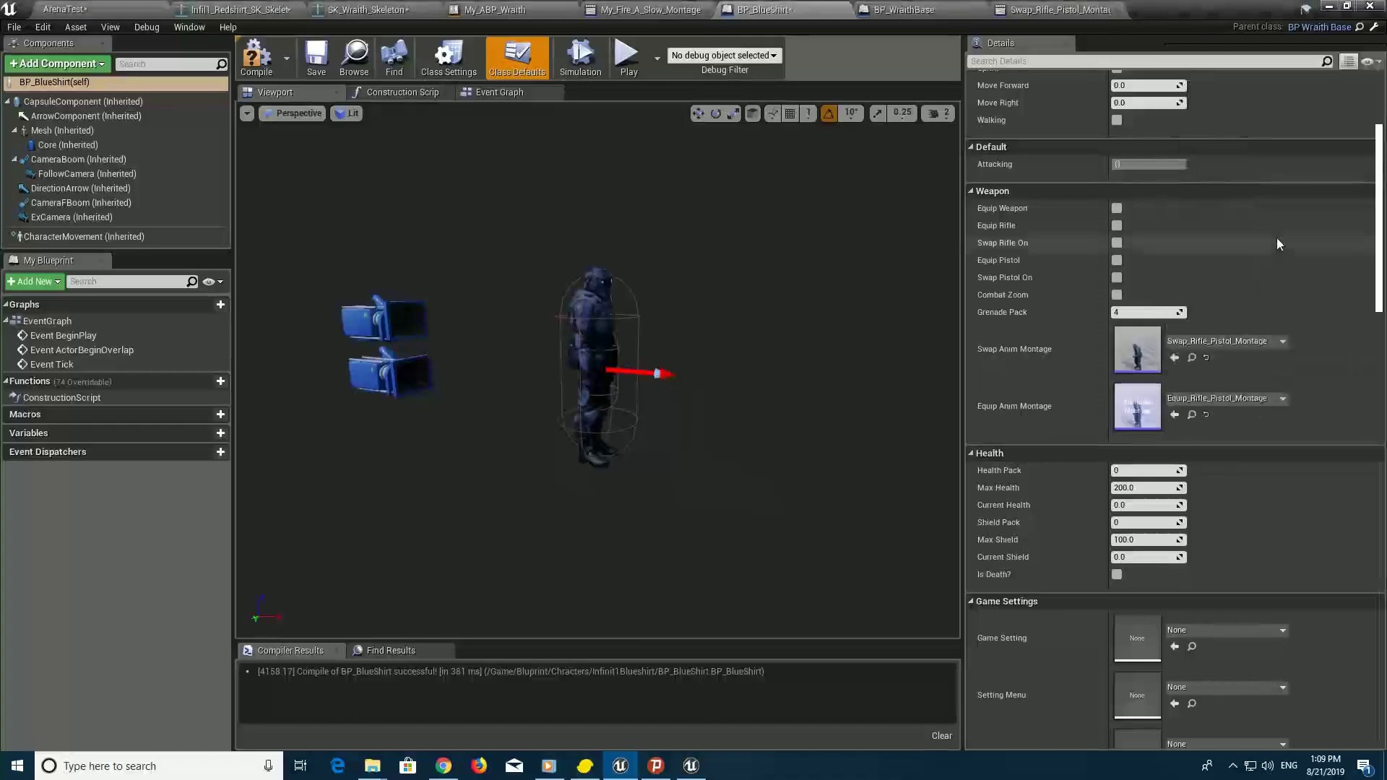
pyautogui.click(266, 70)
# Preview the Swap and Equip rifle-pistol montages, then Save All modified assets
pyautogui.doubleClick(1140, 347)
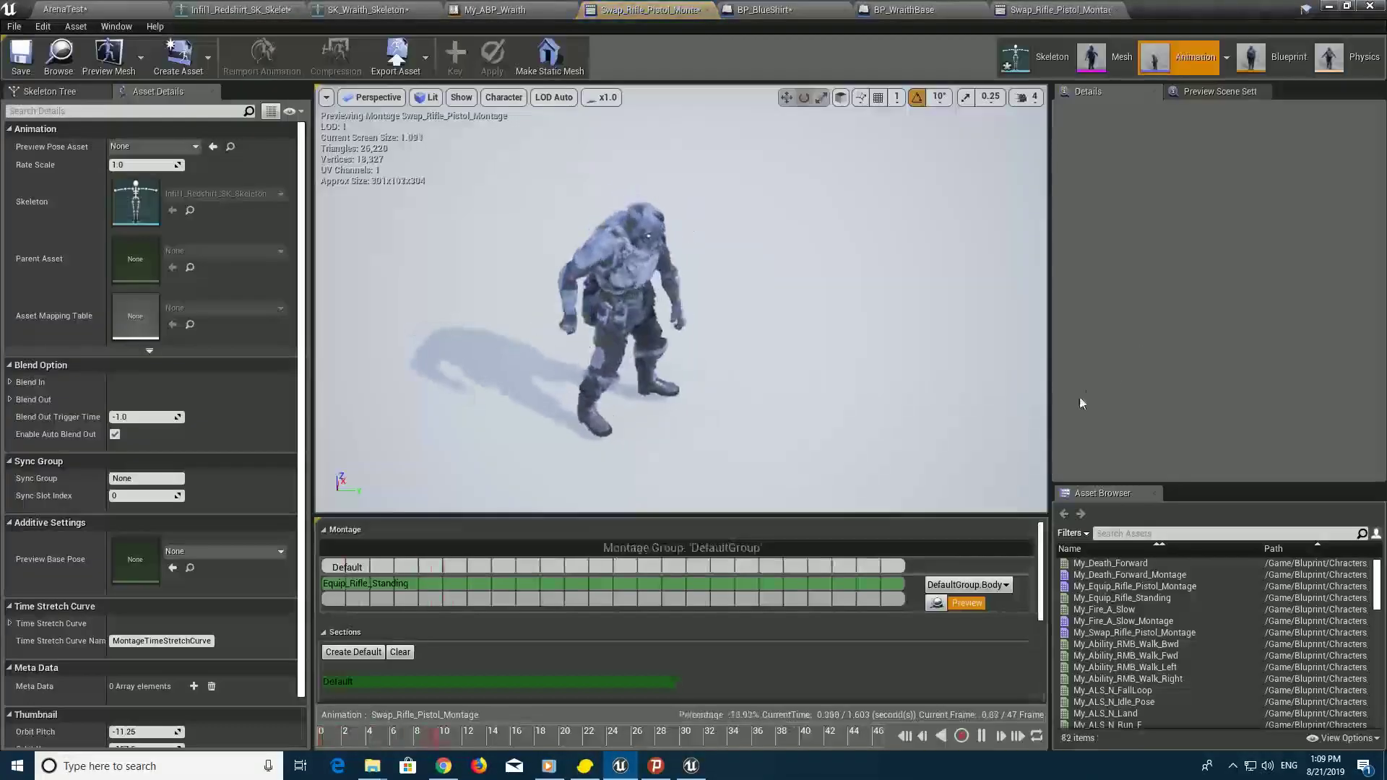
pyautogui.moveTo(1041, 550); pyautogui.dragTo(1038, 616)
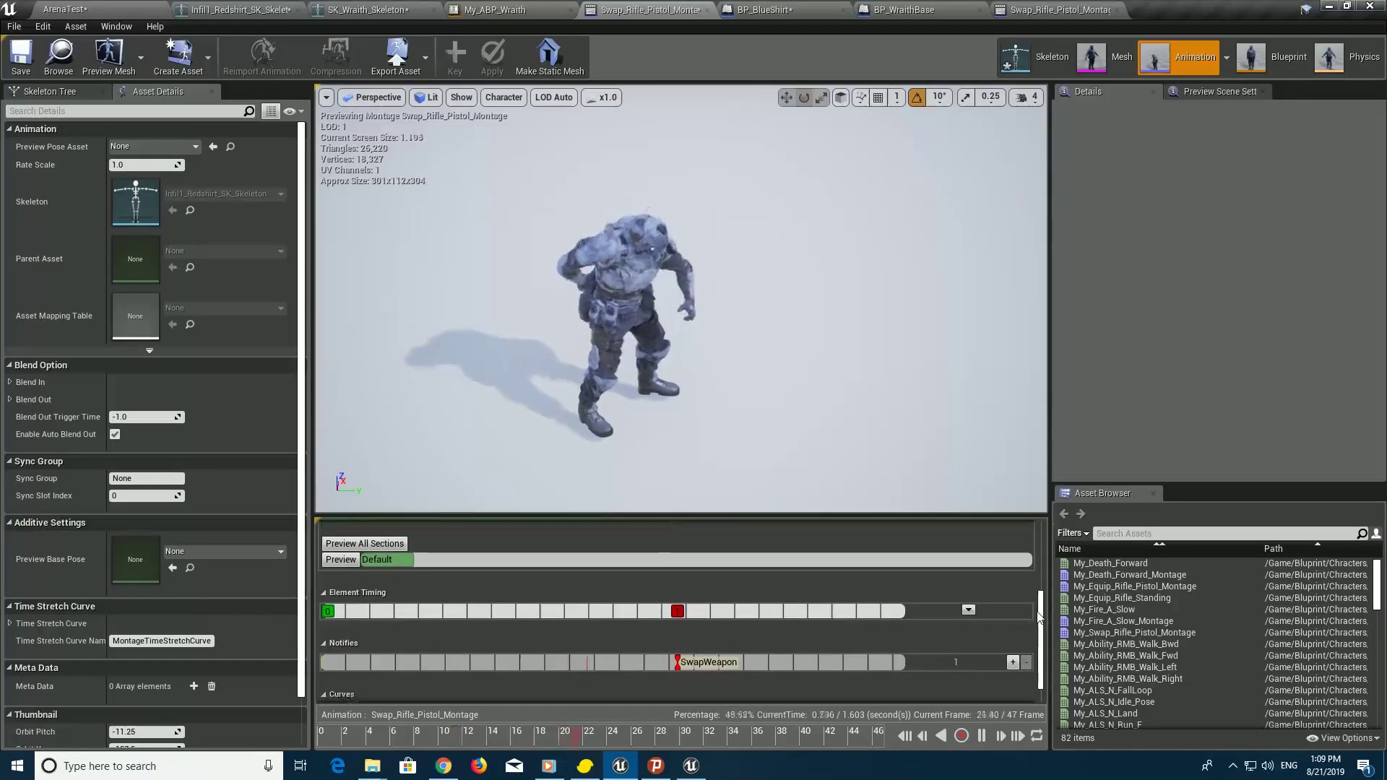
pyautogui.click(766, 13)
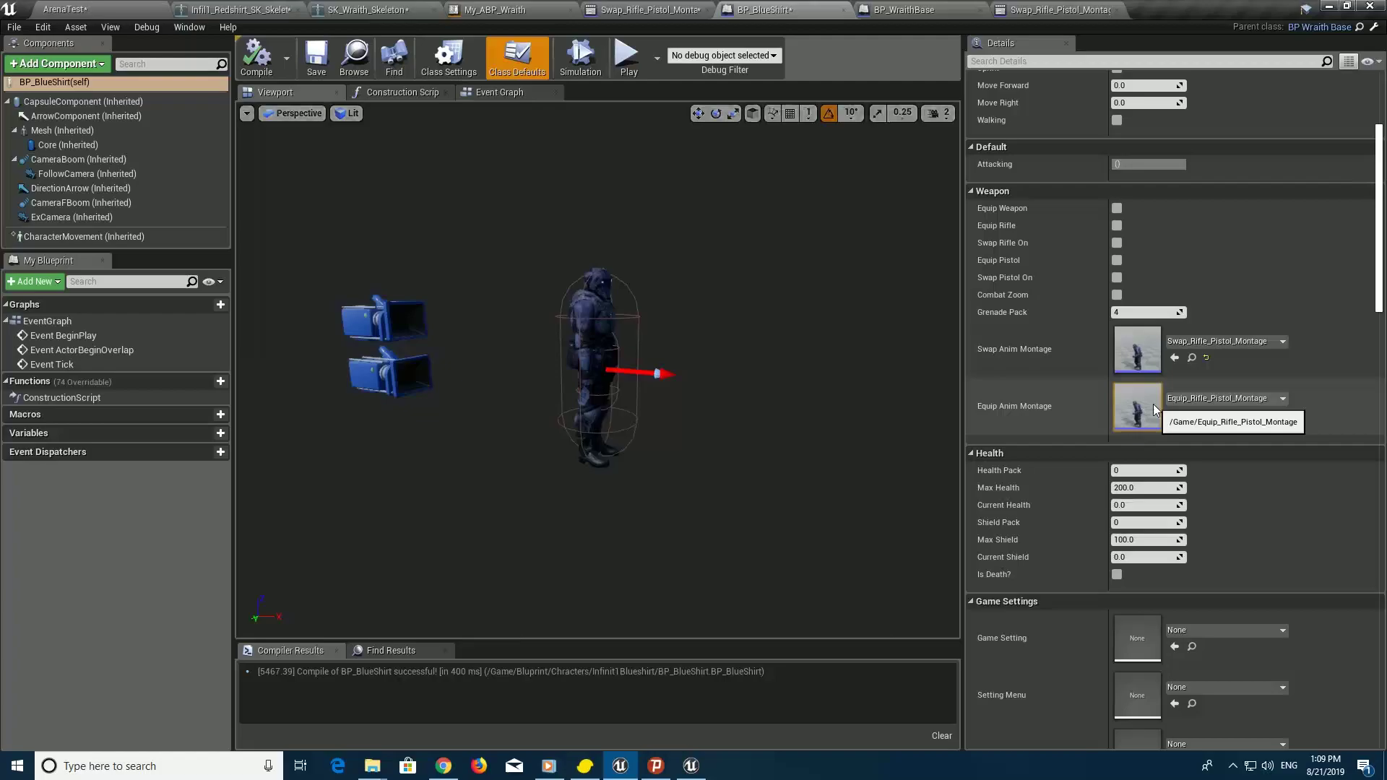
pyautogui.doubleClick(1138, 349)
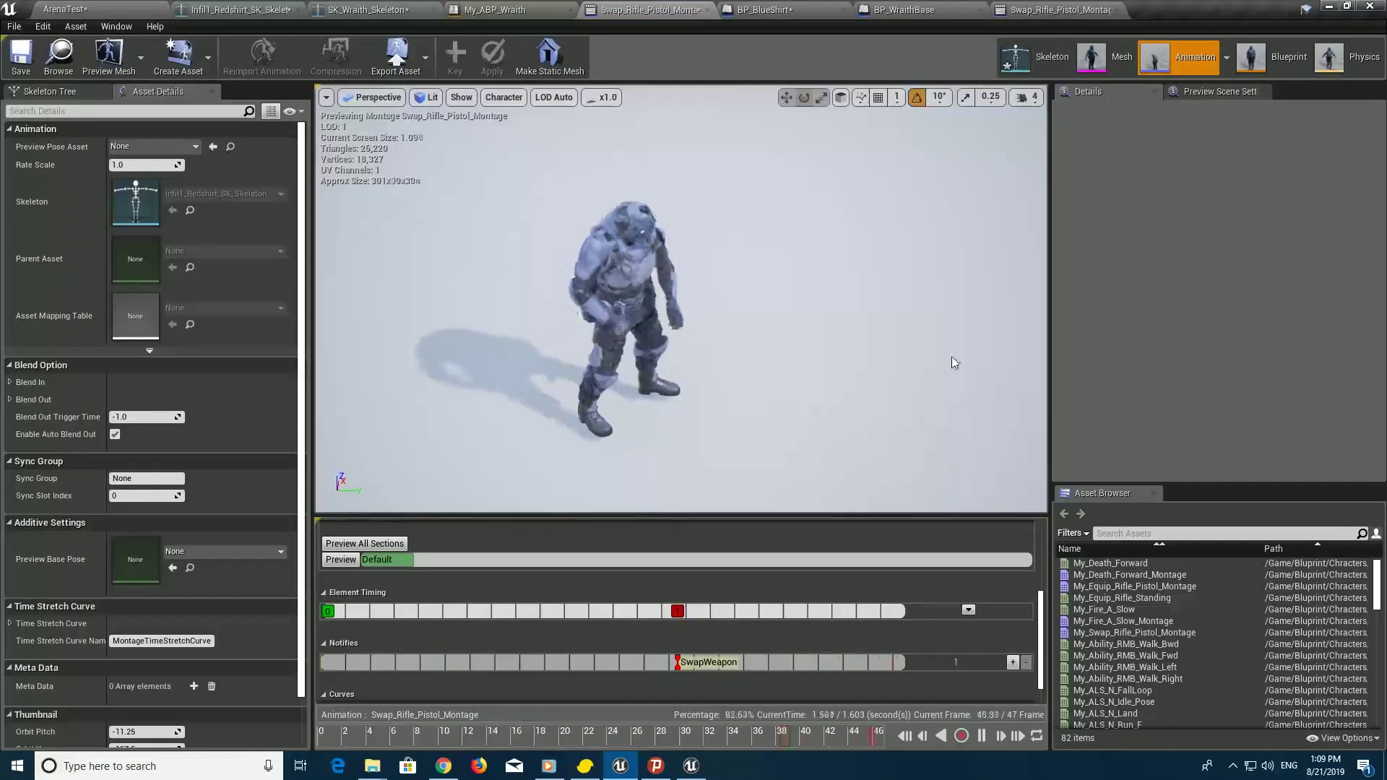
pyautogui.click(766, 10)
pyautogui.doubleClick(1146, 412)
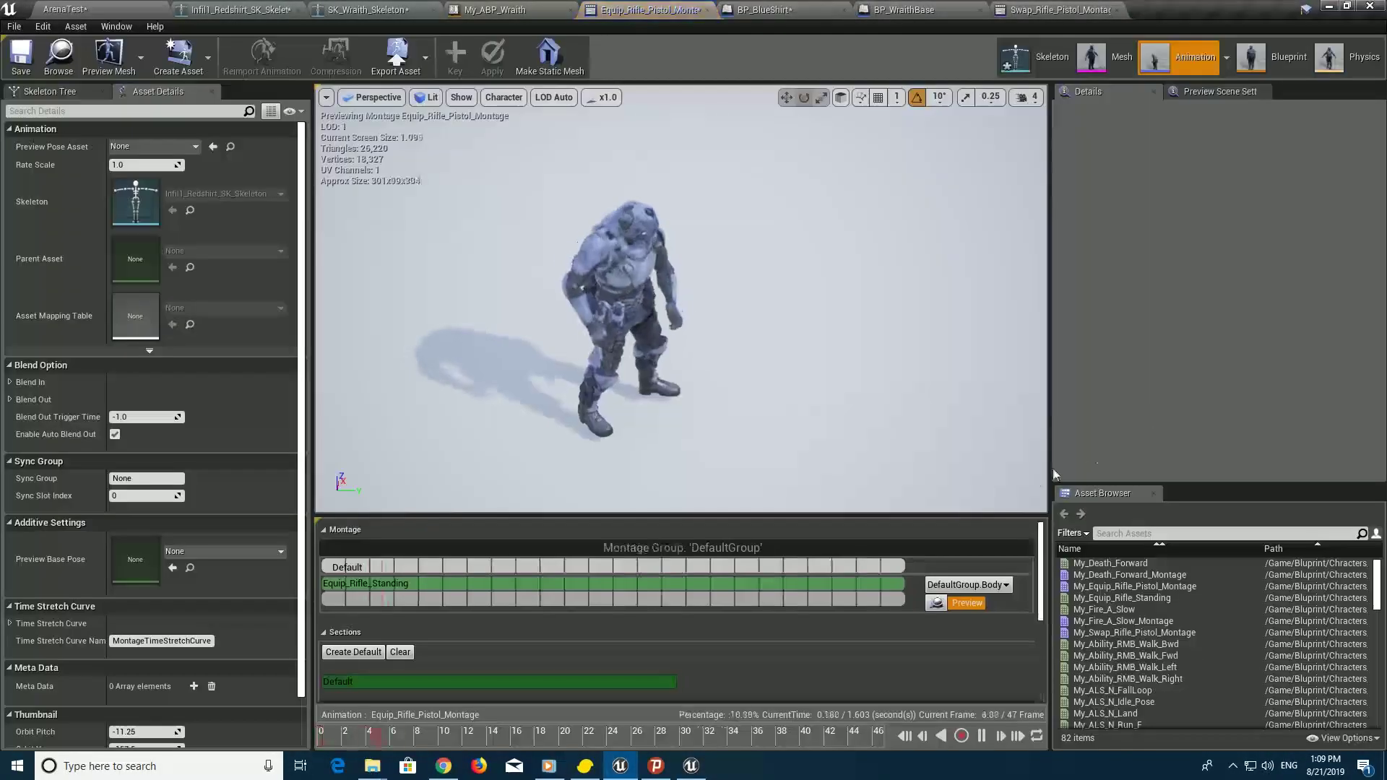
pyautogui.moveTo(1044, 555); pyautogui.dragTo(1045, 621)
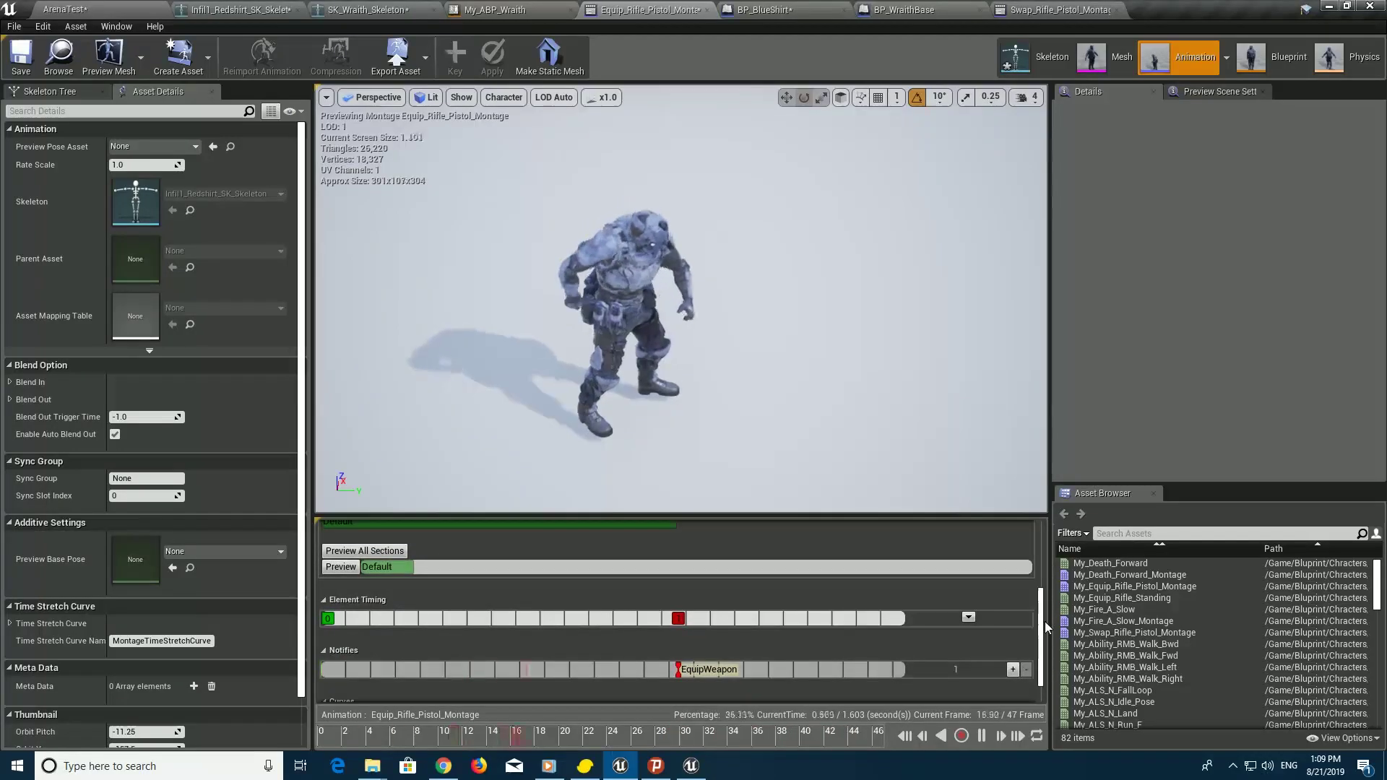
pyautogui.click(86, 7)
pyautogui.click(193, 551)
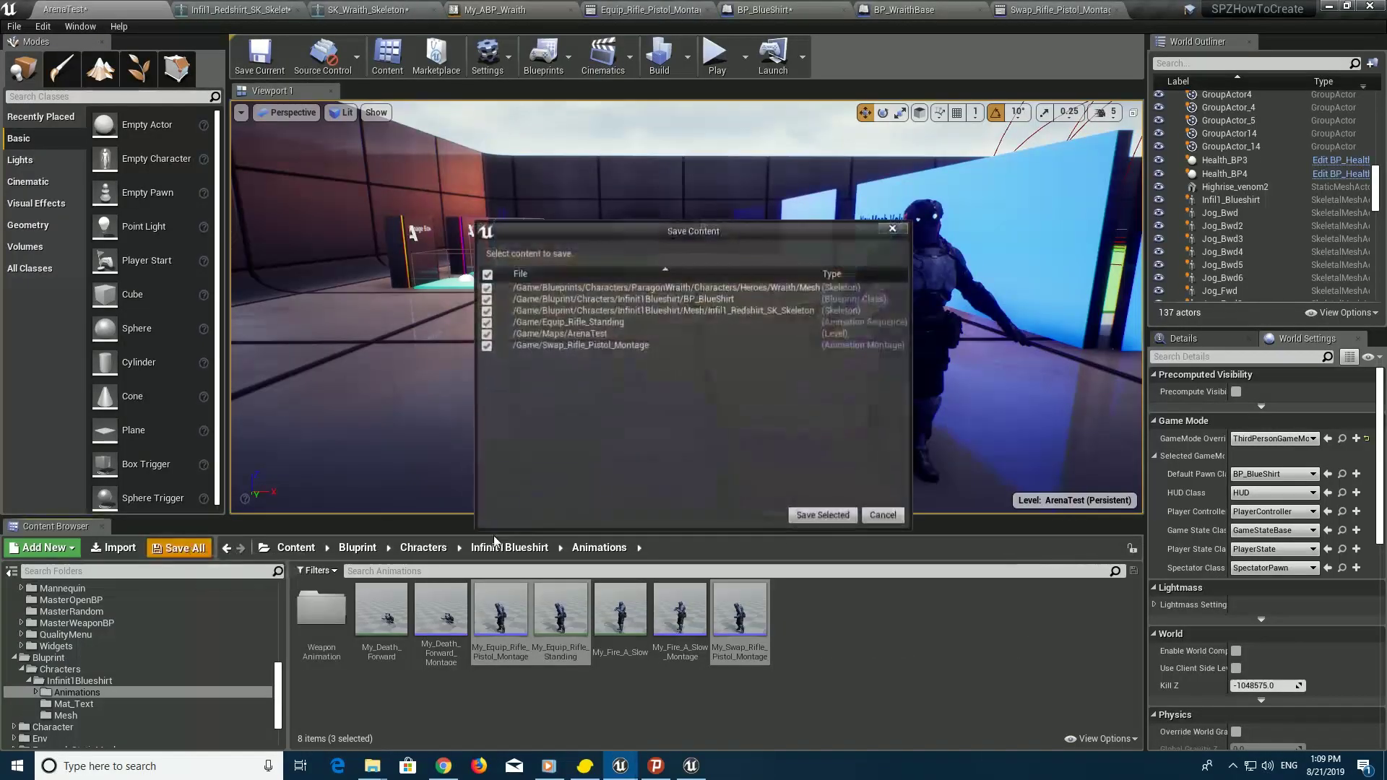
# Save the listed content, then play-test fullscreen, picking up the rifle and the pistol
pyautogui.click(830, 514)
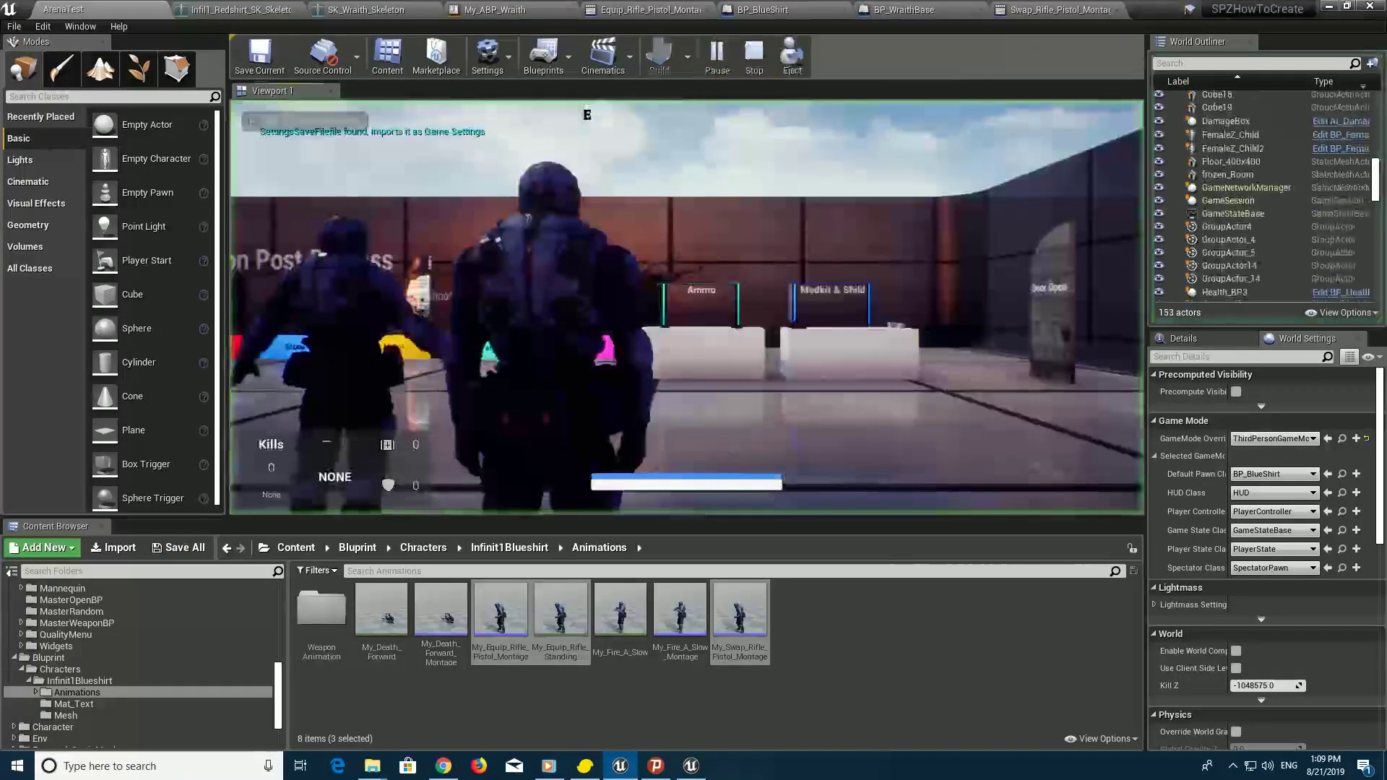
pyautogui.press('F11')
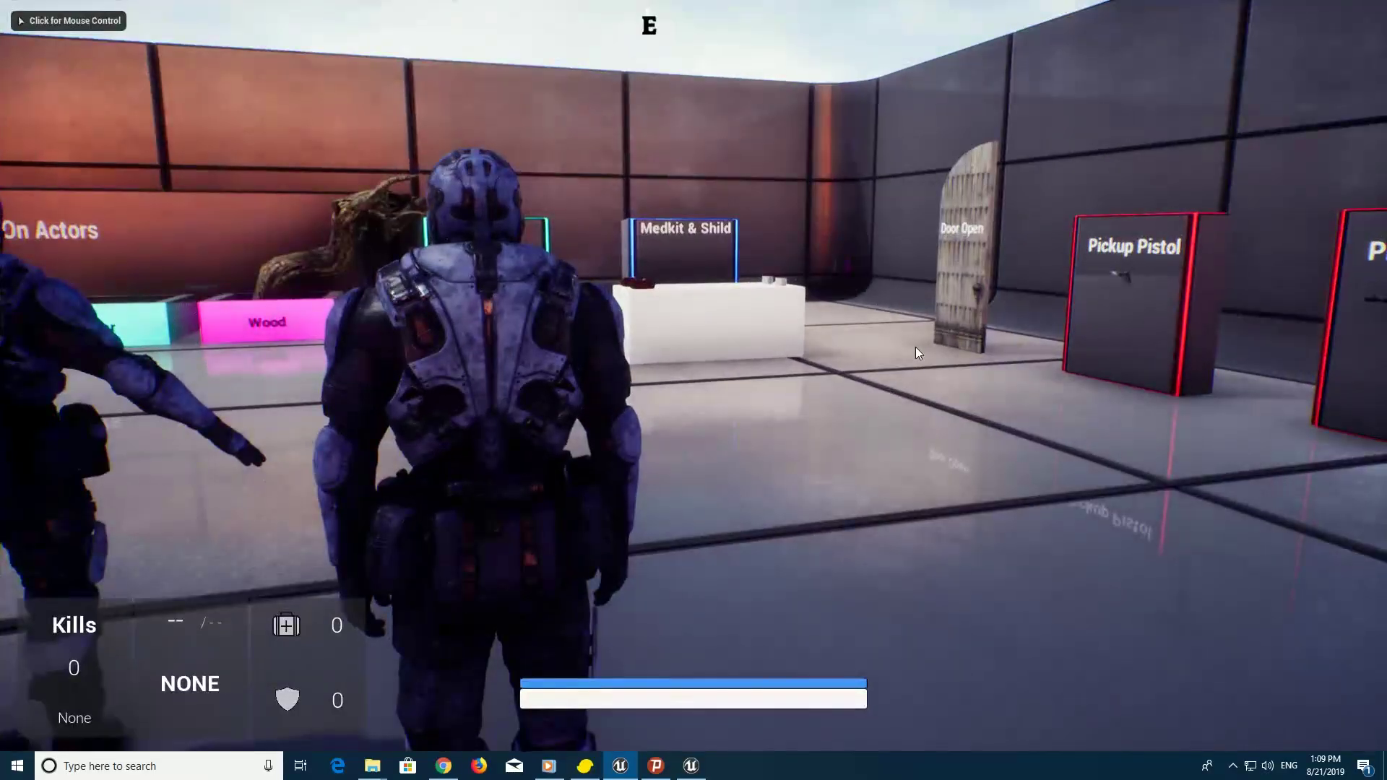
pyautogui.press('w')
pyautogui.press('w')
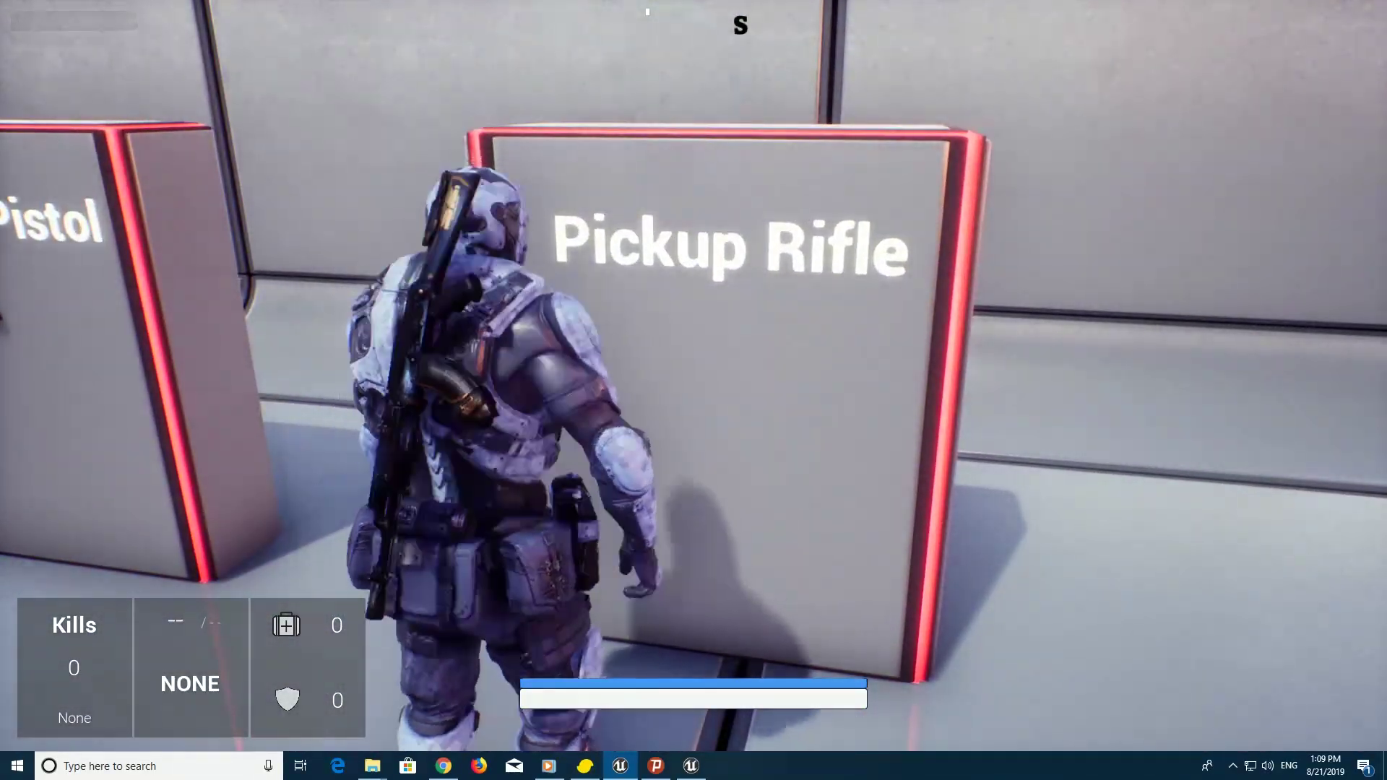
pyautogui.press('1')
pyautogui.press('w')
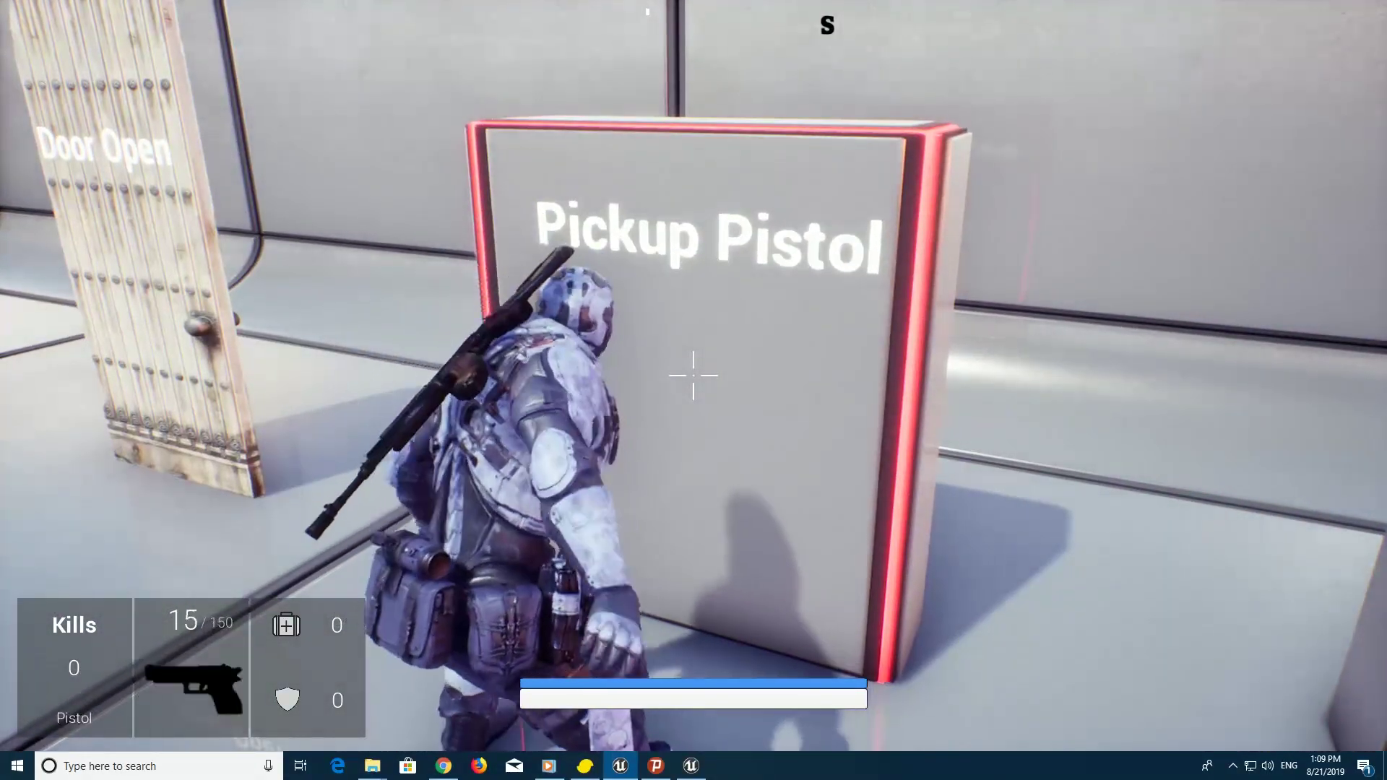
pyautogui.press('s')
pyautogui.press('s')
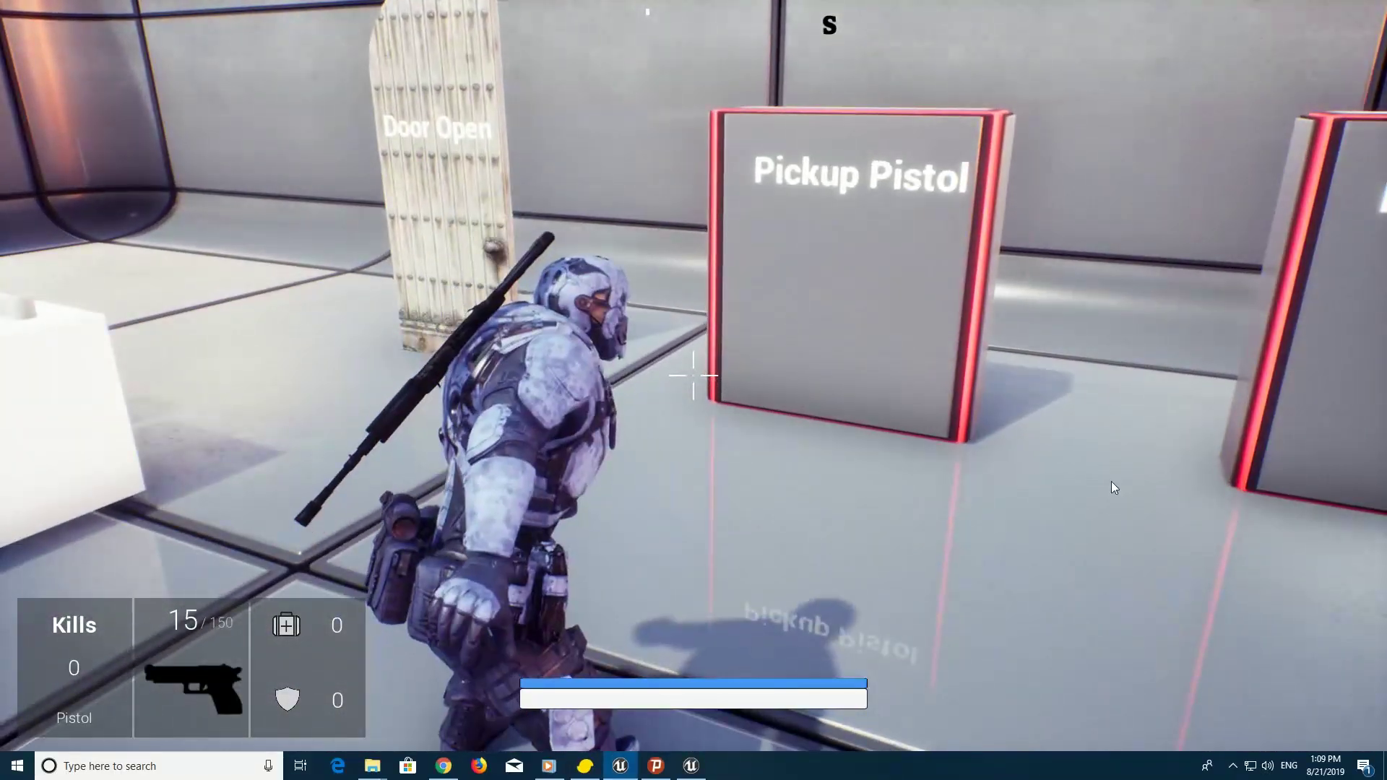
pyautogui.press('Escape')
# In the Redshirt skeleton, copy the AssaultHold, HeavyHold and PistolHold sockets
pyautogui.click(1381, 16)
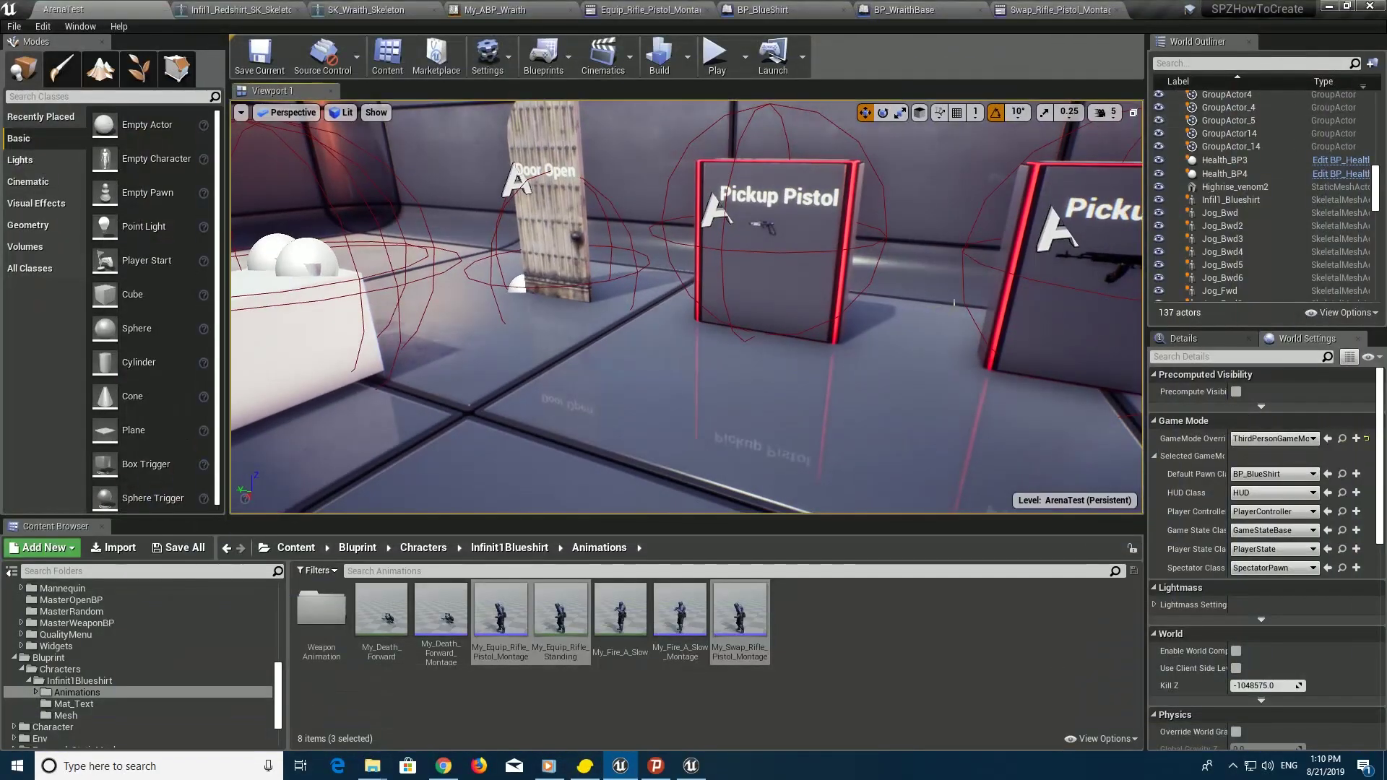
pyautogui.click(238, 9)
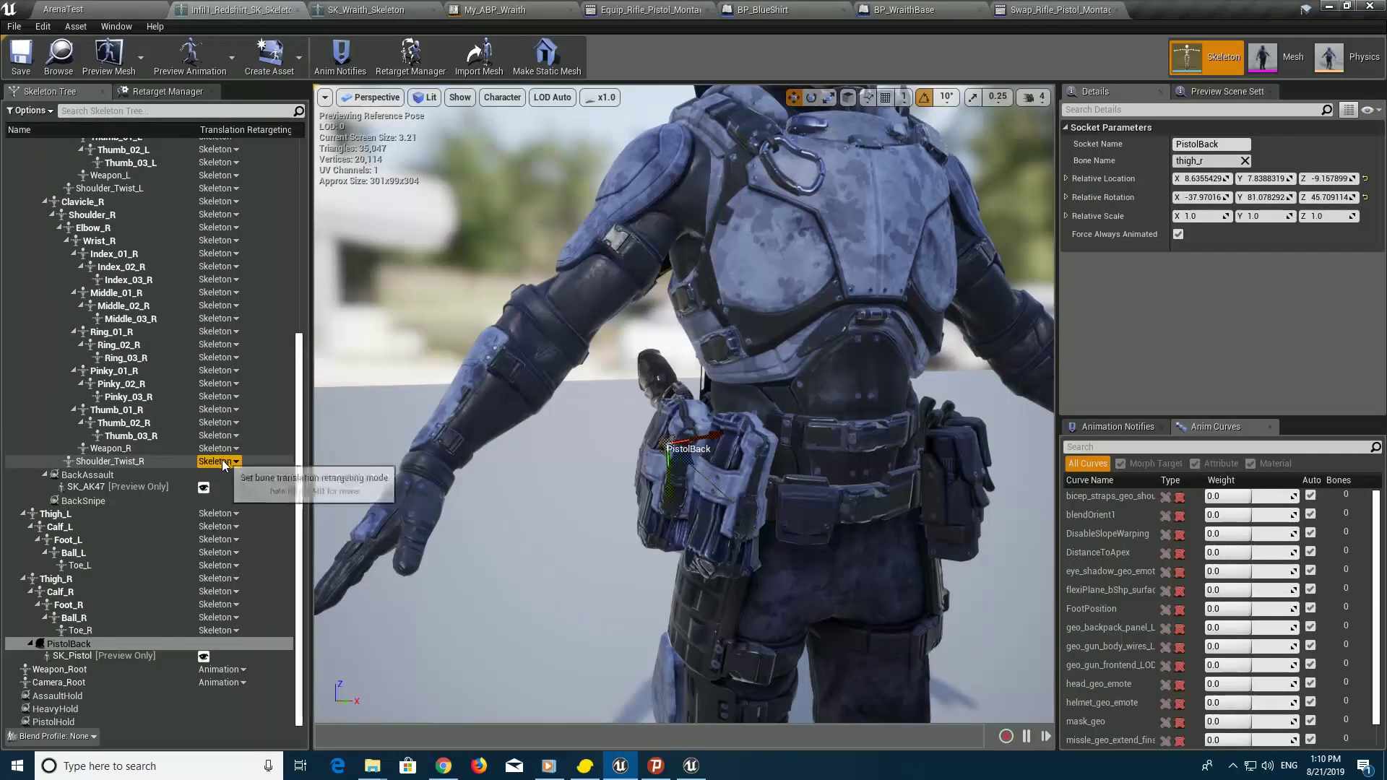
pyautogui.click(99, 696)
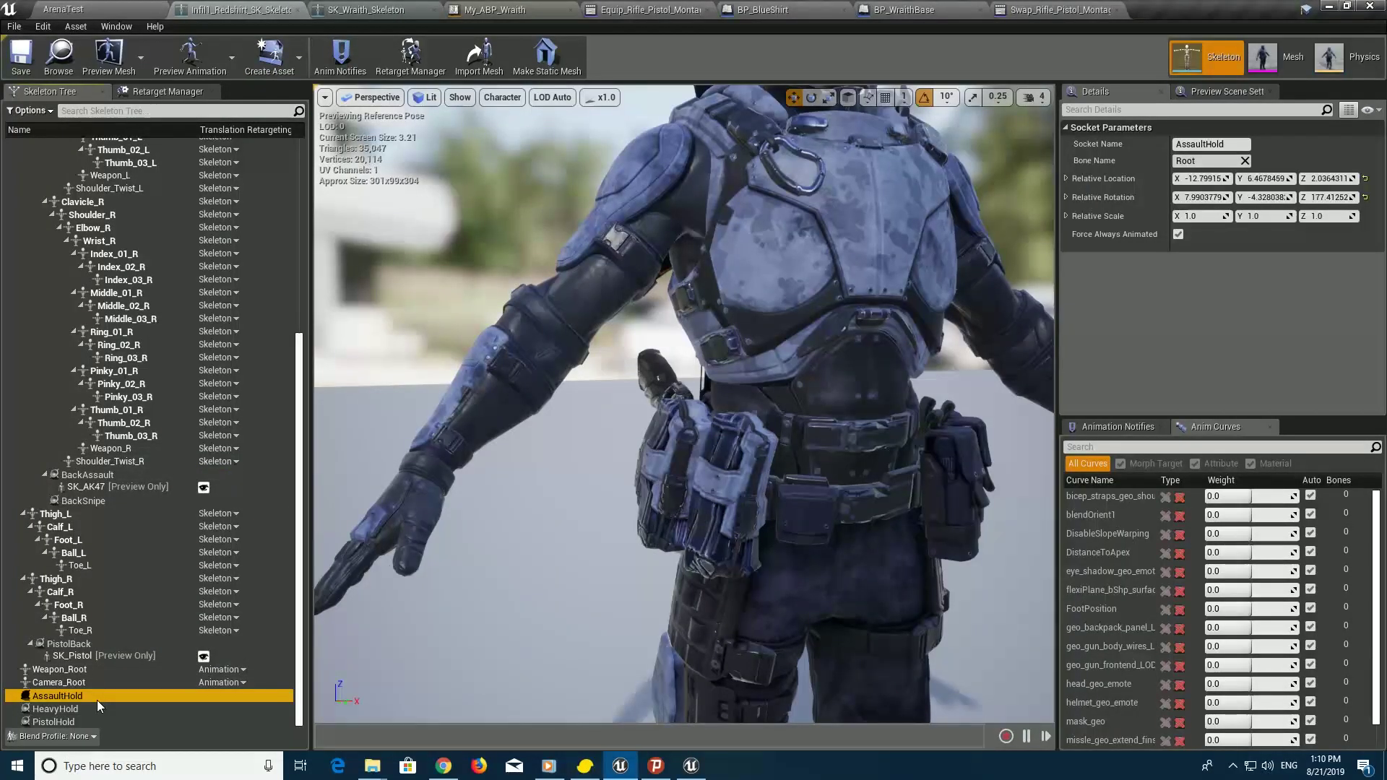
pyautogui.keyDown('shift'); pyautogui.click(90, 708); pyautogui.keyUp('shift')
pyautogui.keyDown('shift'); pyautogui.click(82, 720); pyautogui.keyUp('shift')
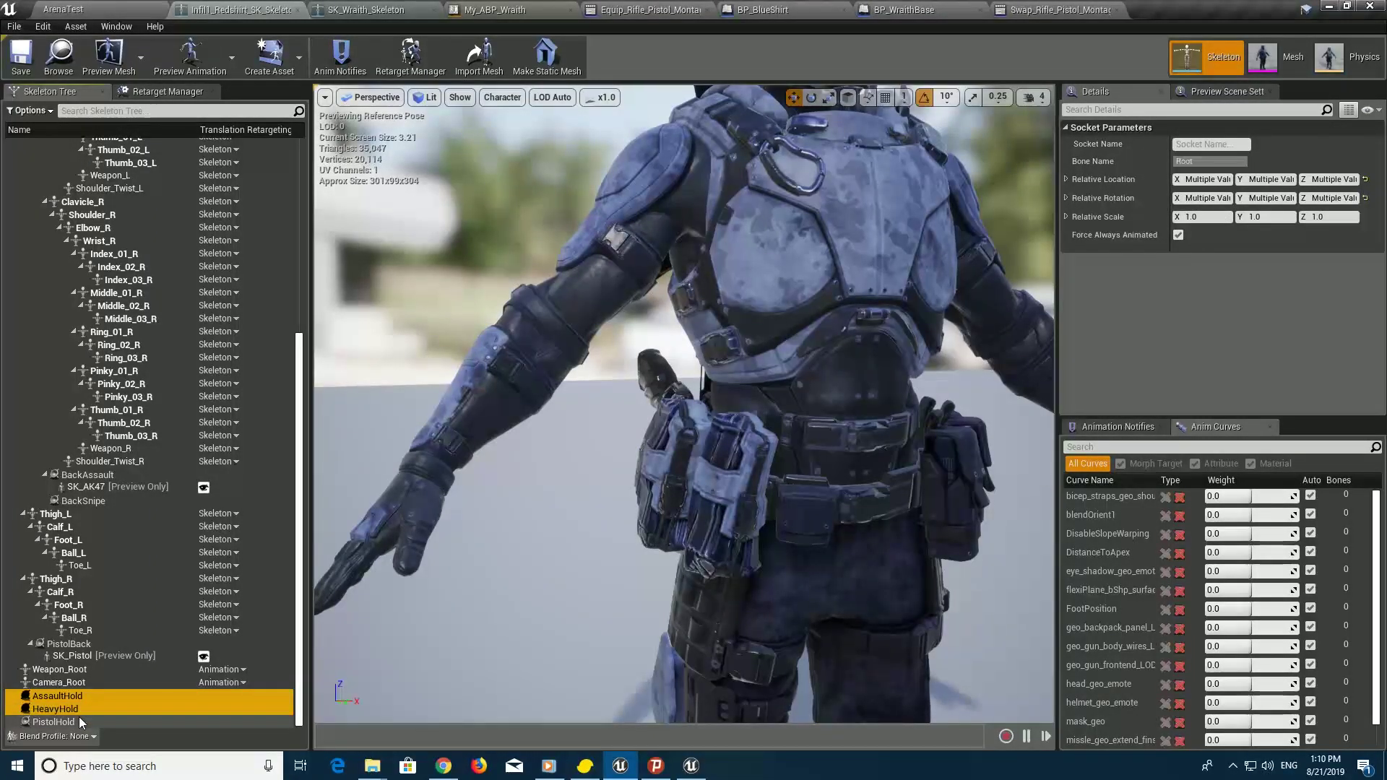
pyautogui.keyDown('ctrl'); pyautogui.click(79, 717); pyautogui.keyUp('ctrl')
pyautogui.click(82, 698)
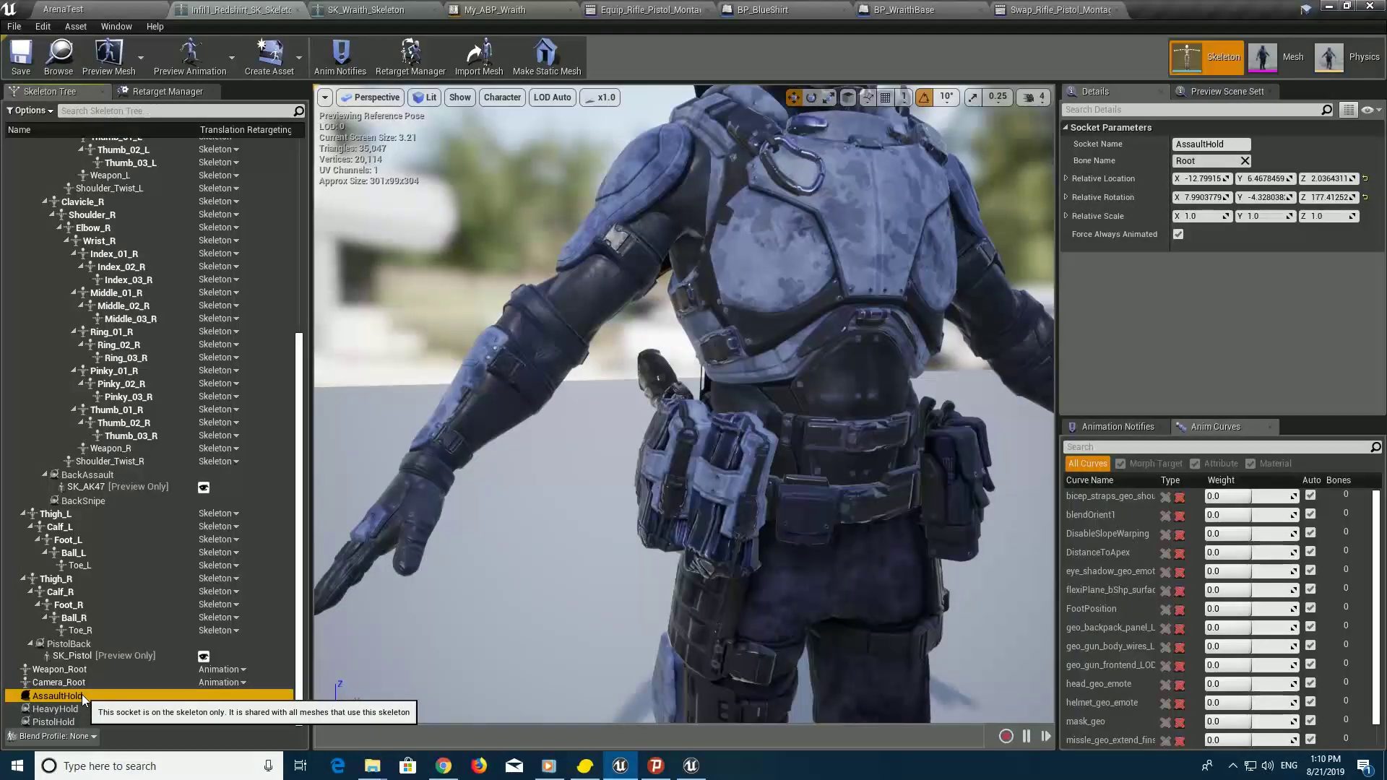
pyautogui.keyDown('ctrl'); pyautogui.click(81, 709); pyautogui.keyUp('ctrl')
pyautogui.keyDown('ctrl'); pyautogui.click(81, 720); pyautogui.keyUp('ctrl')
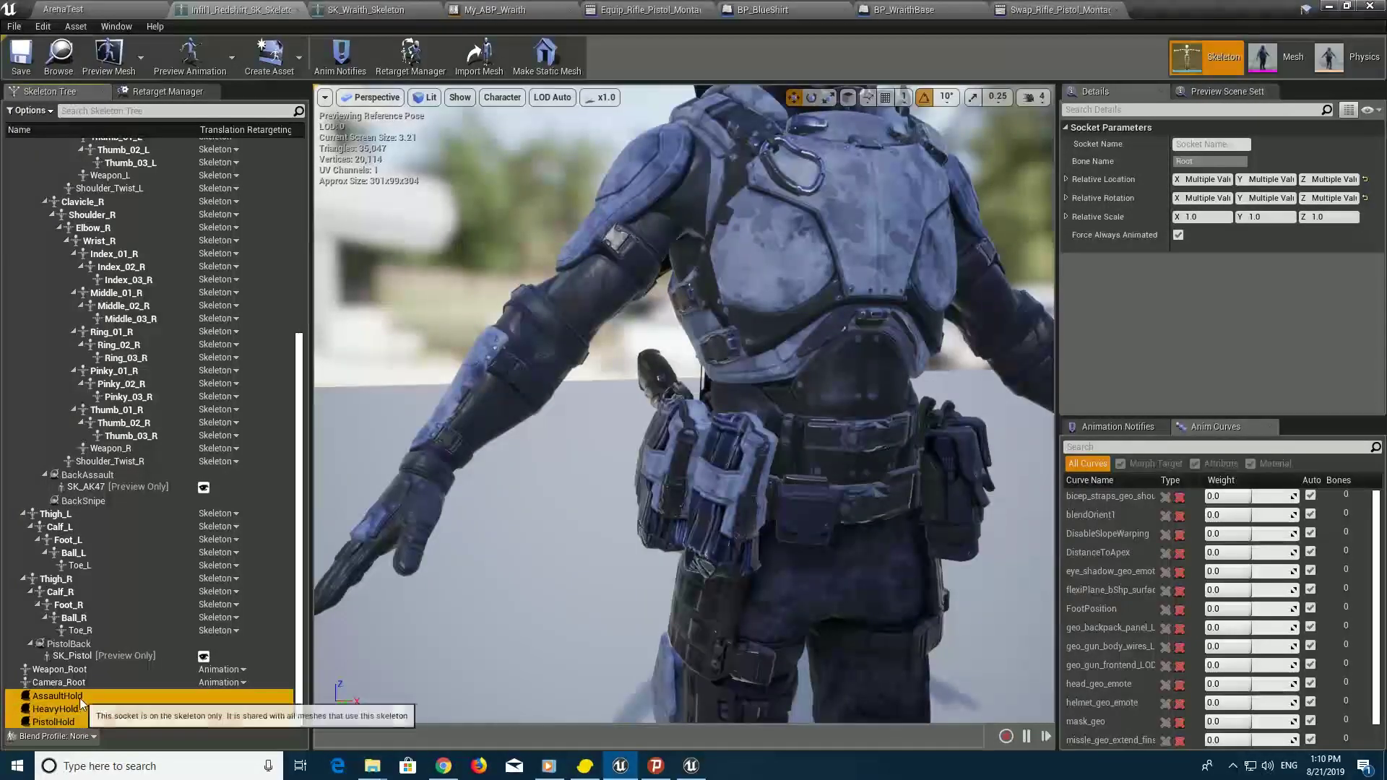
pyautogui.rightClick(79, 698)
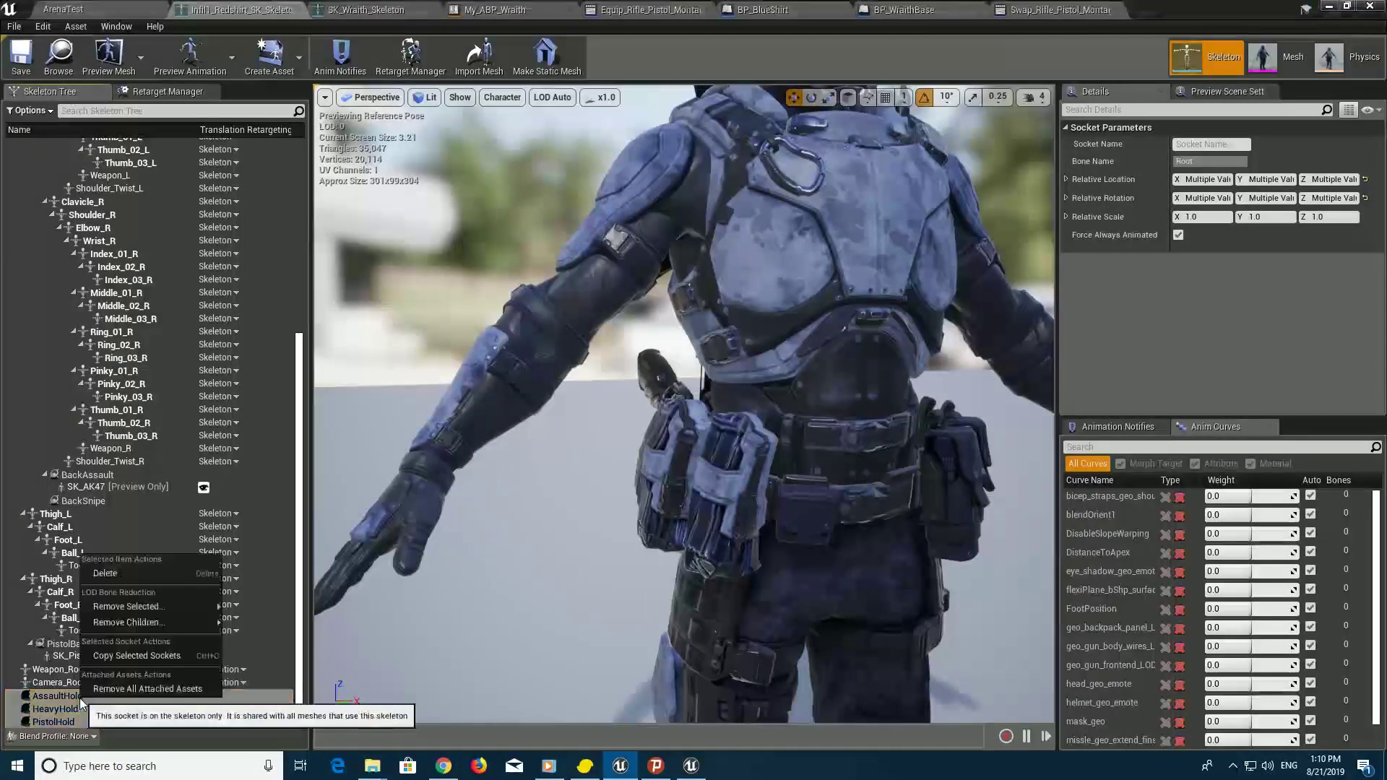
pyautogui.click(142, 655)
# Paste the copied hold sockets onto the Wrist_R bone
pyautogui.scroll(4, 141, 614)
pyautogui.scroll(4, 142, 607)
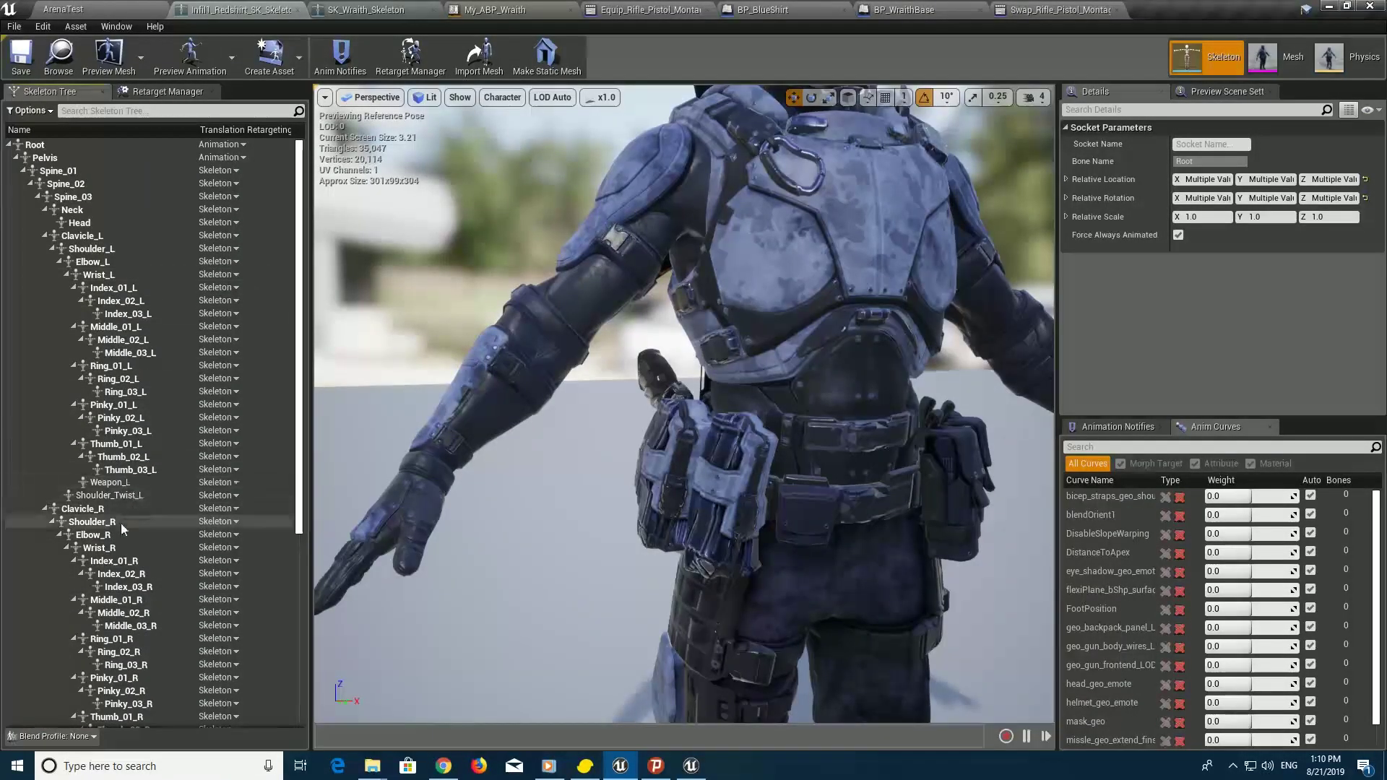
pyautogui.click(105, 547)
pyautogui.rightClick(104, 548)
pyautogui.moveTo(135, 516)
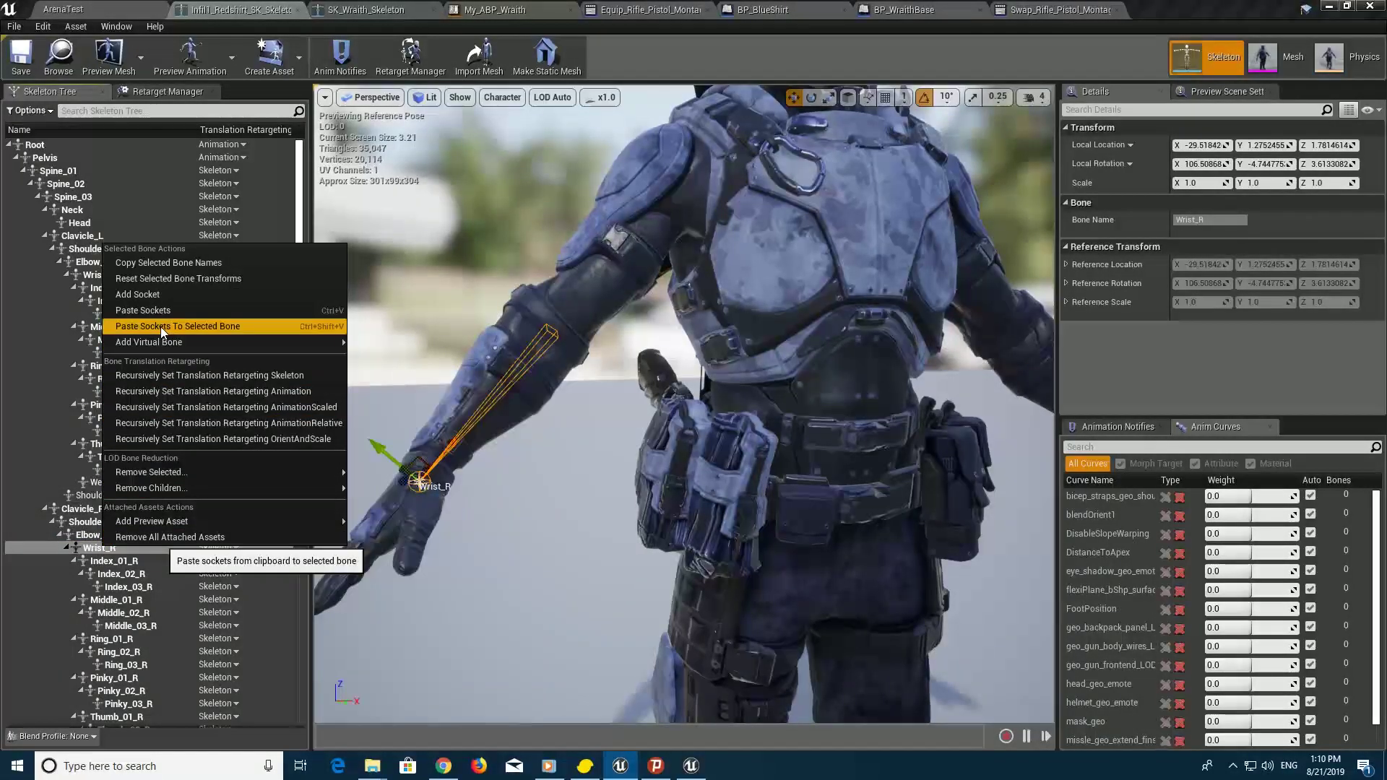
pyautogui.click(160, 326)
# Delete the original root-level hold sockets, check PistolHold_0, and save the skeleton
pyautogui.scroll(-5, 145, 515)
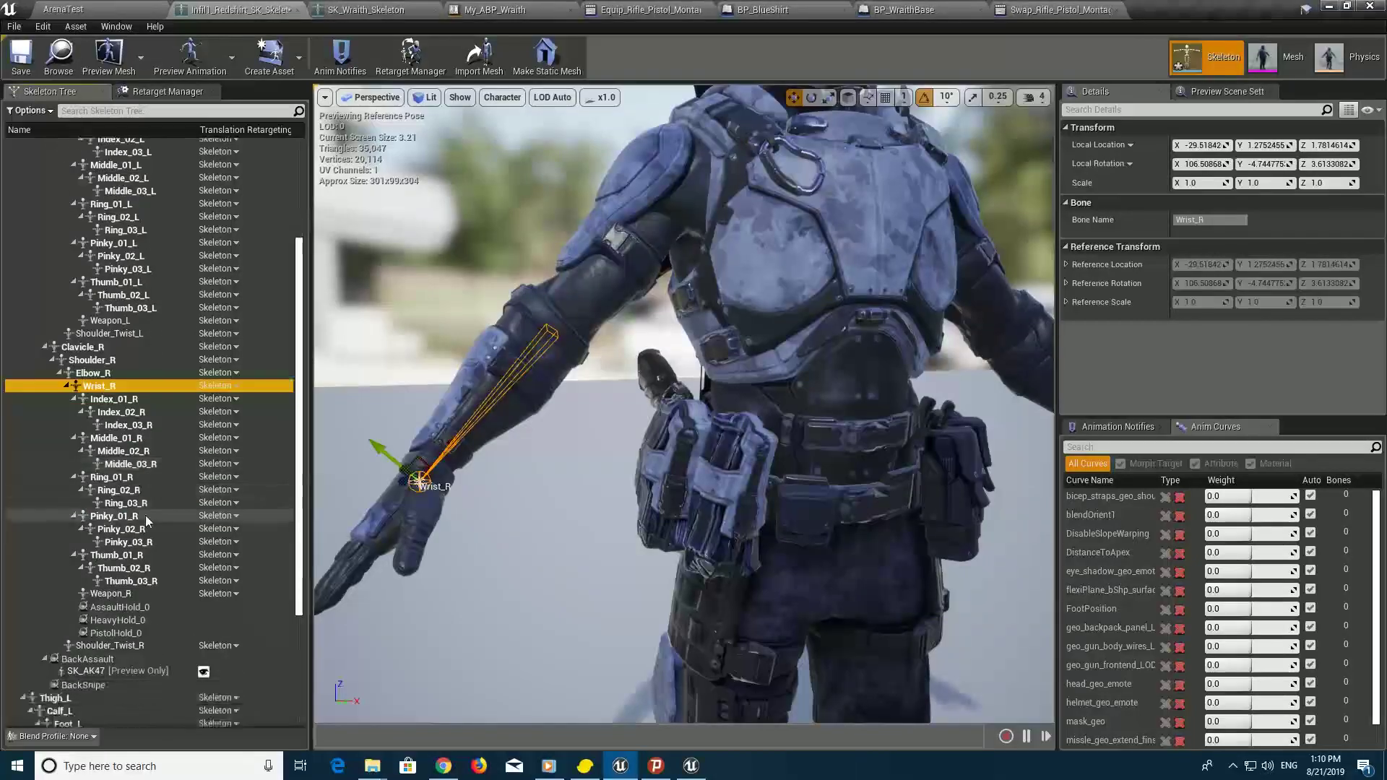
pyautogui.scroll(-3, 146, 514)
pyautogui.scroll(-3, 145, 515)
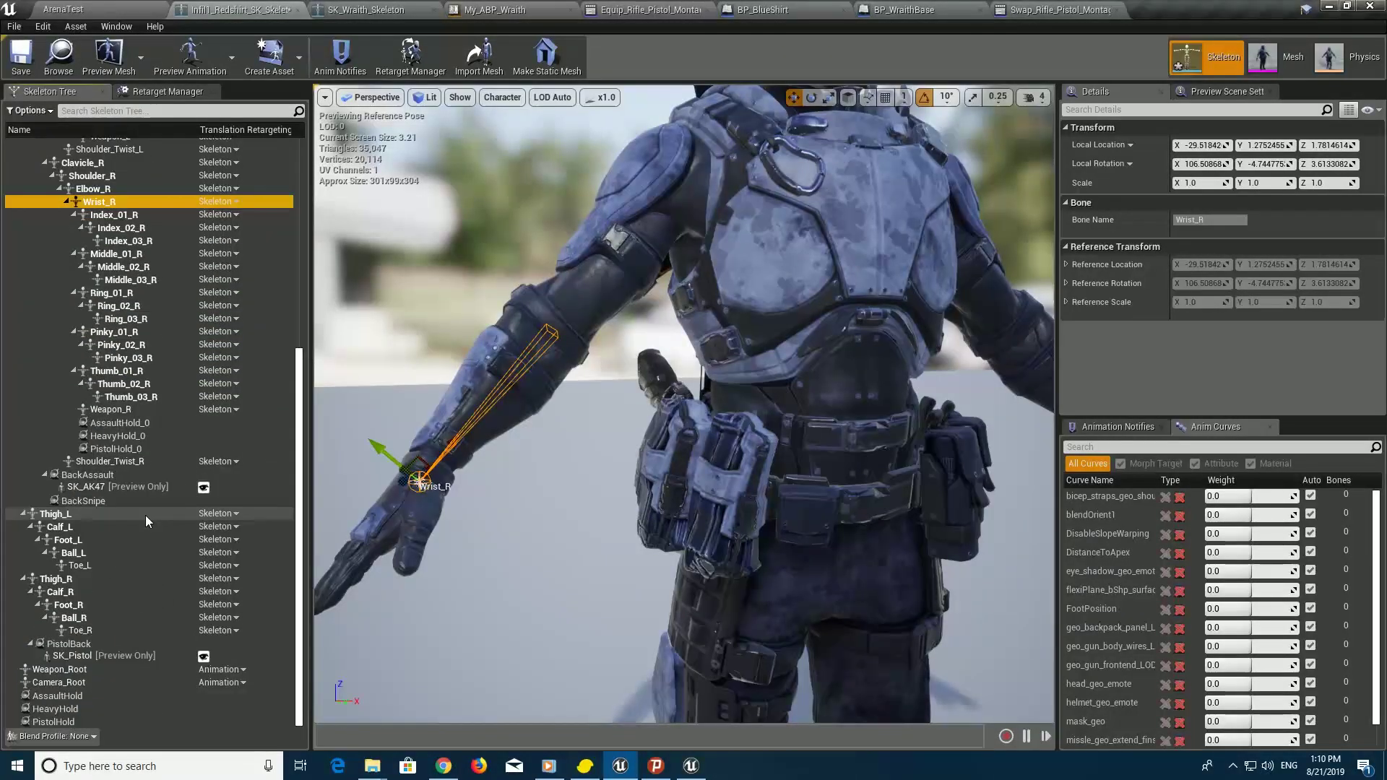
pyautogui.click(84, 695)
pyautogui.keyDown('ctrl'); pyautogui.click(82, 709); pyautogui.keyUp('ctrl')
pyautogui.keyDown('ctrl'); pyautogui.click(76, 721); pyautogui.keyUp('ctrl')
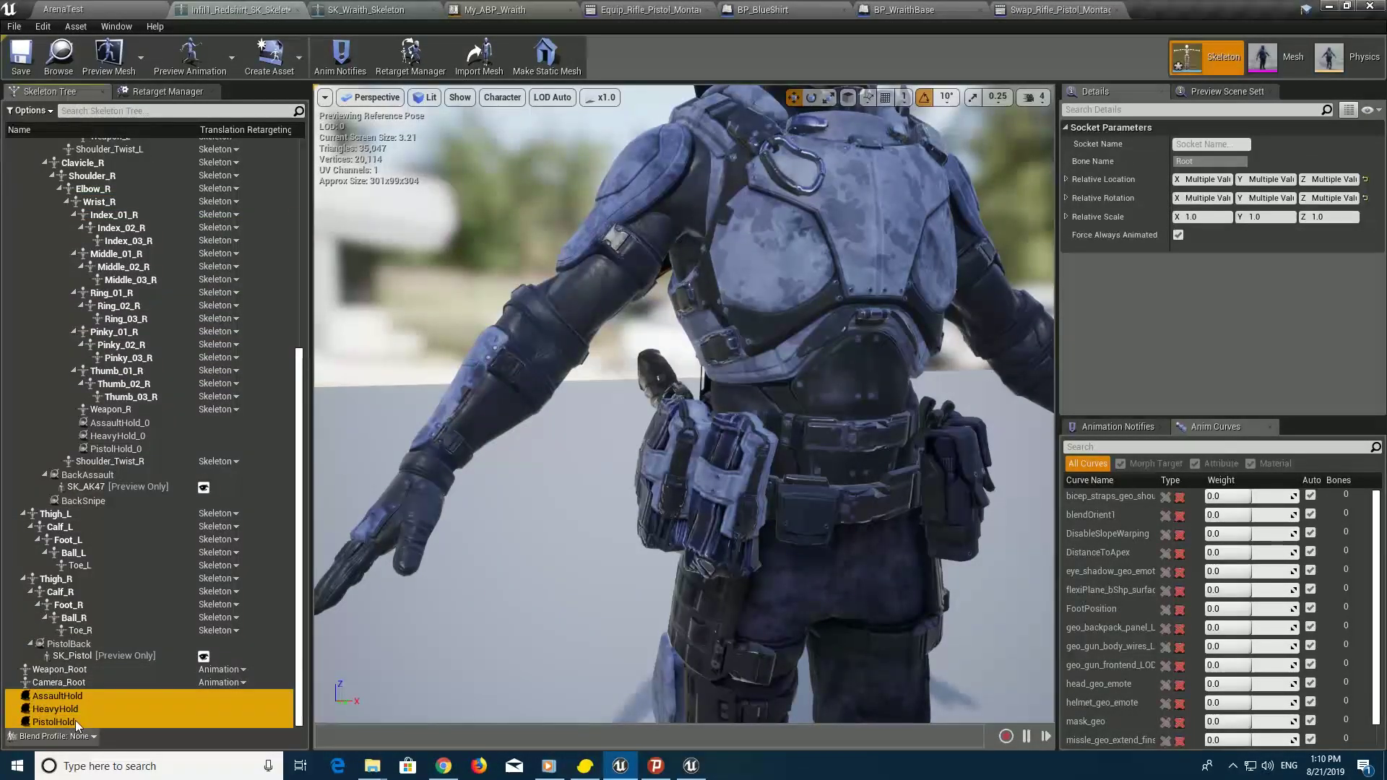
pyautogui.press('Delete')
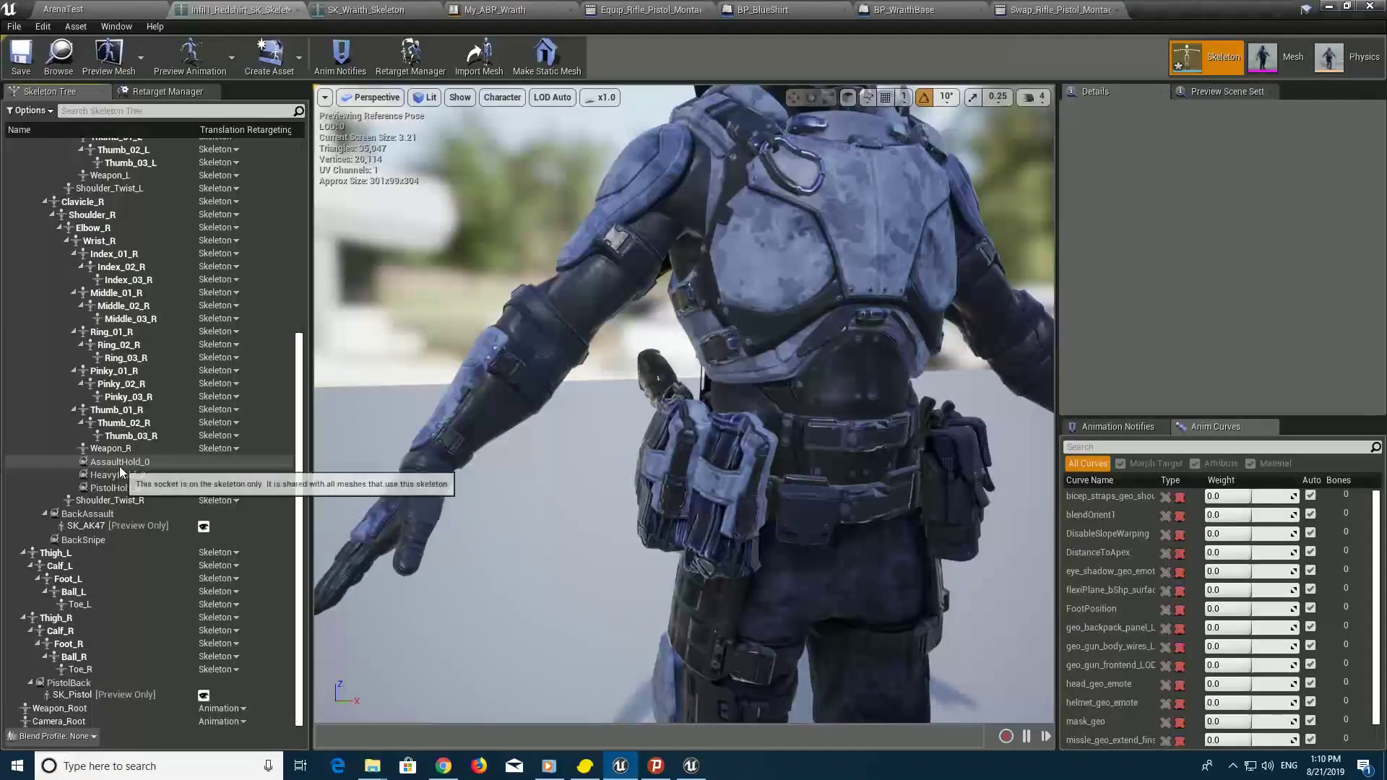
pyautogui.click(120, 484)
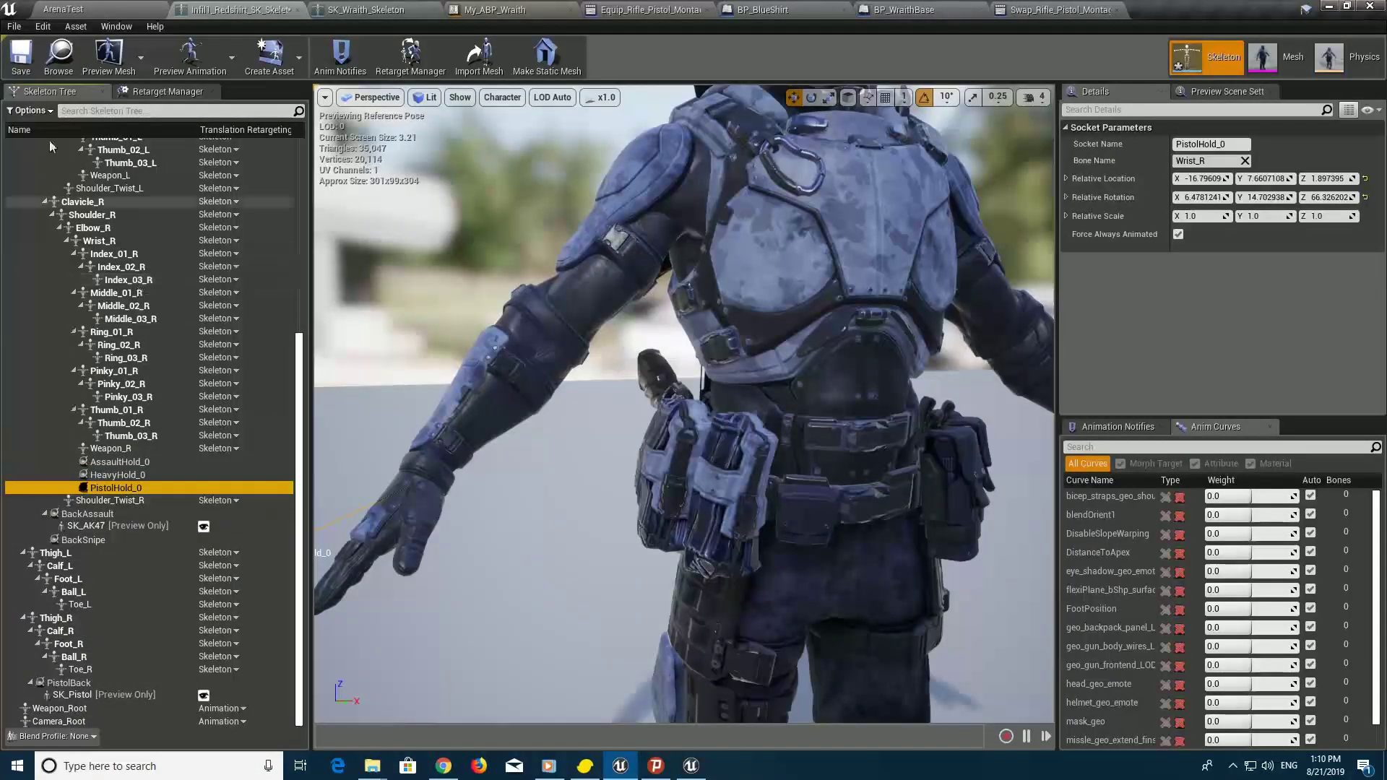
pyautogui.click(21, 54)
pyautogui.click(63, 8)
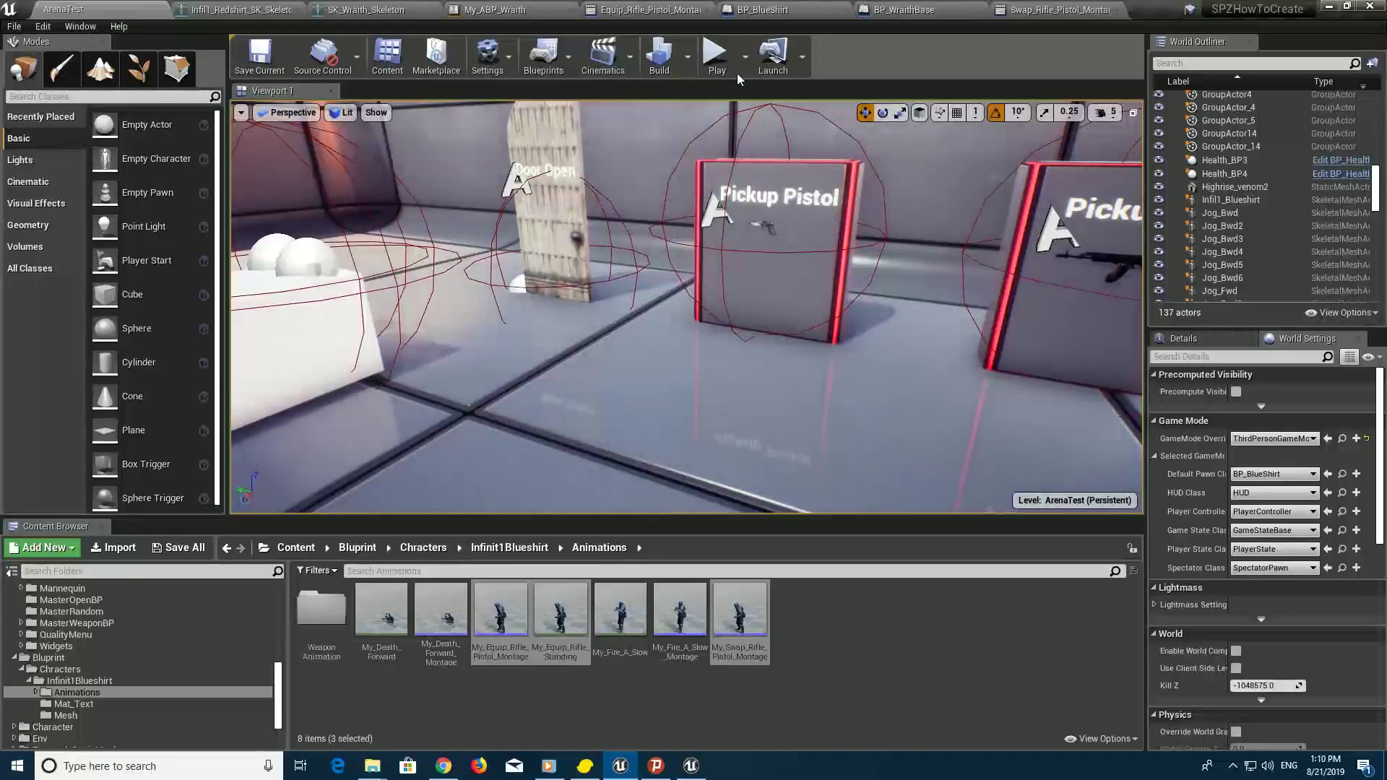
pyautogui.click(716, 57)
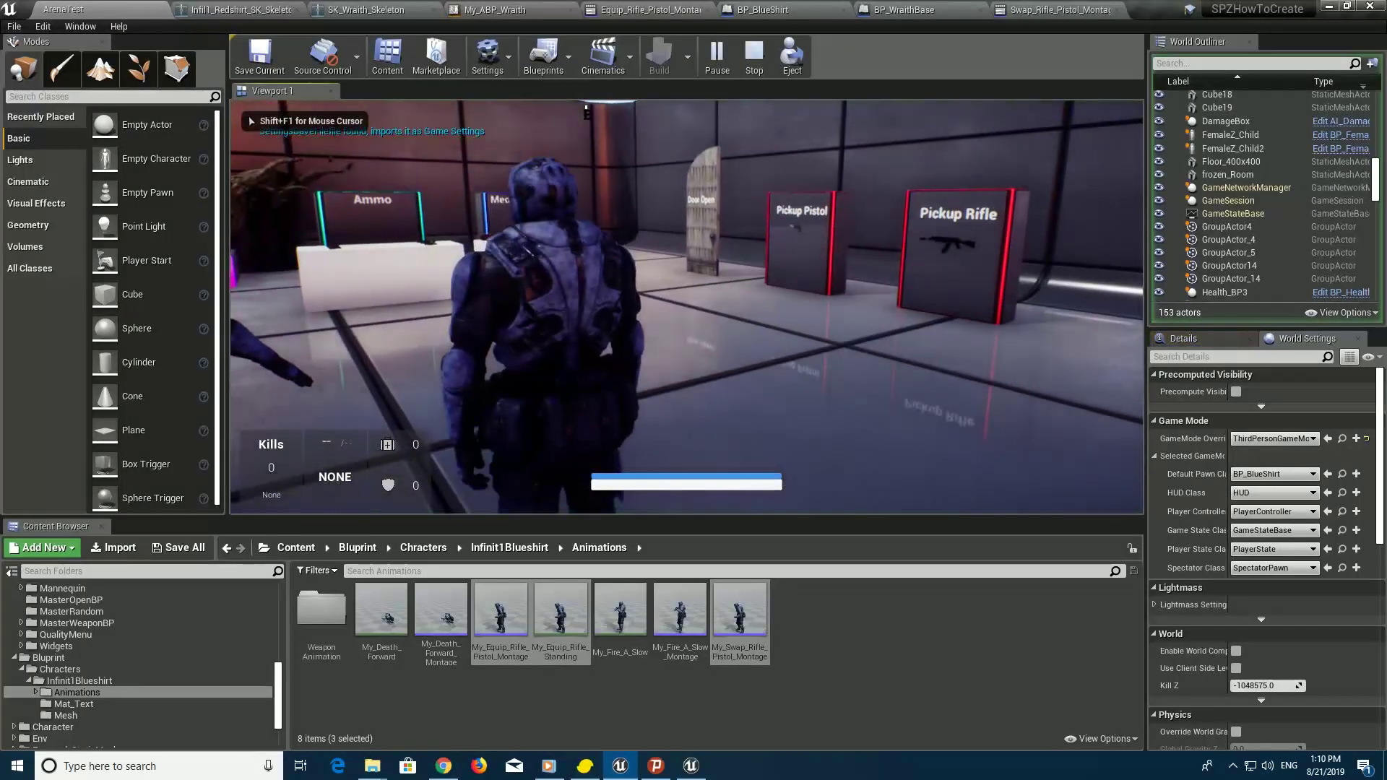
pyautogui.press('F11')
pyautogui.press('w')
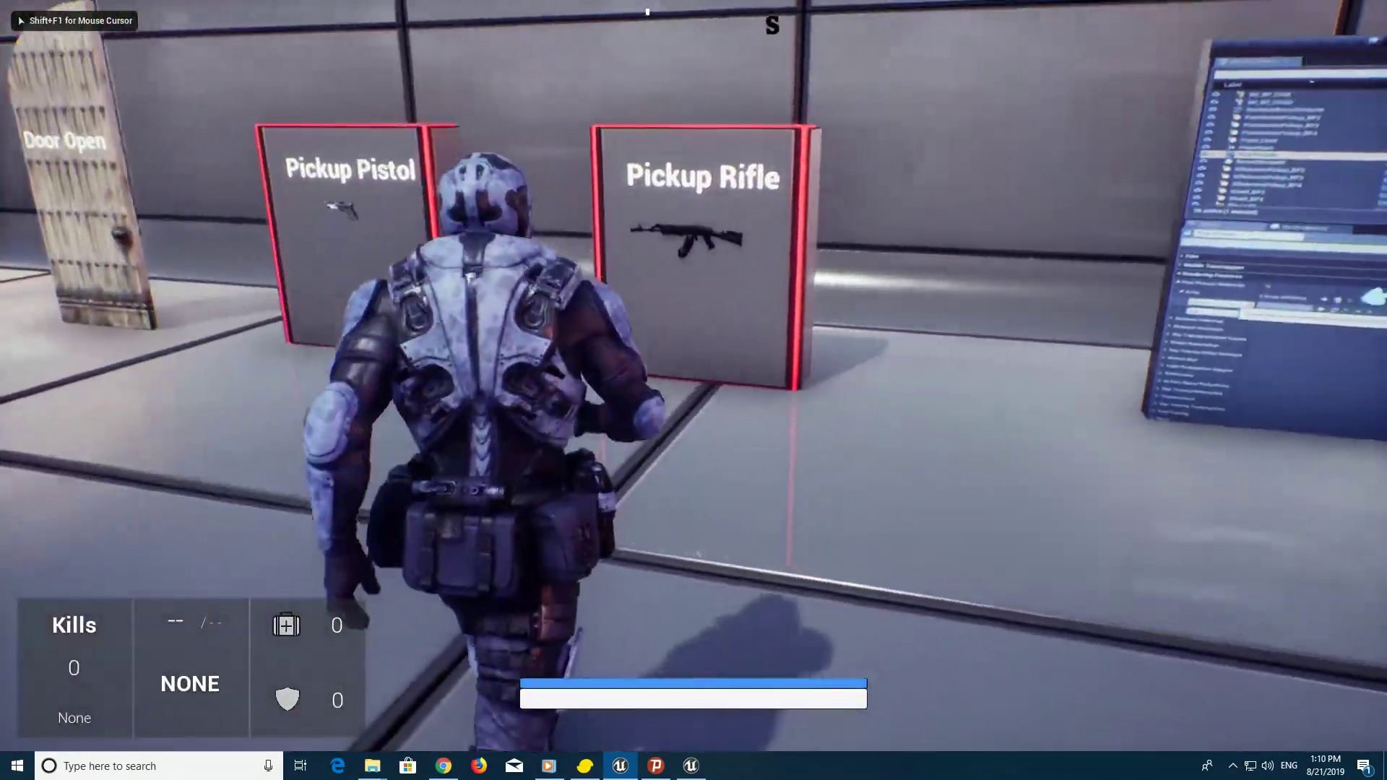
pyautogui.press('w')
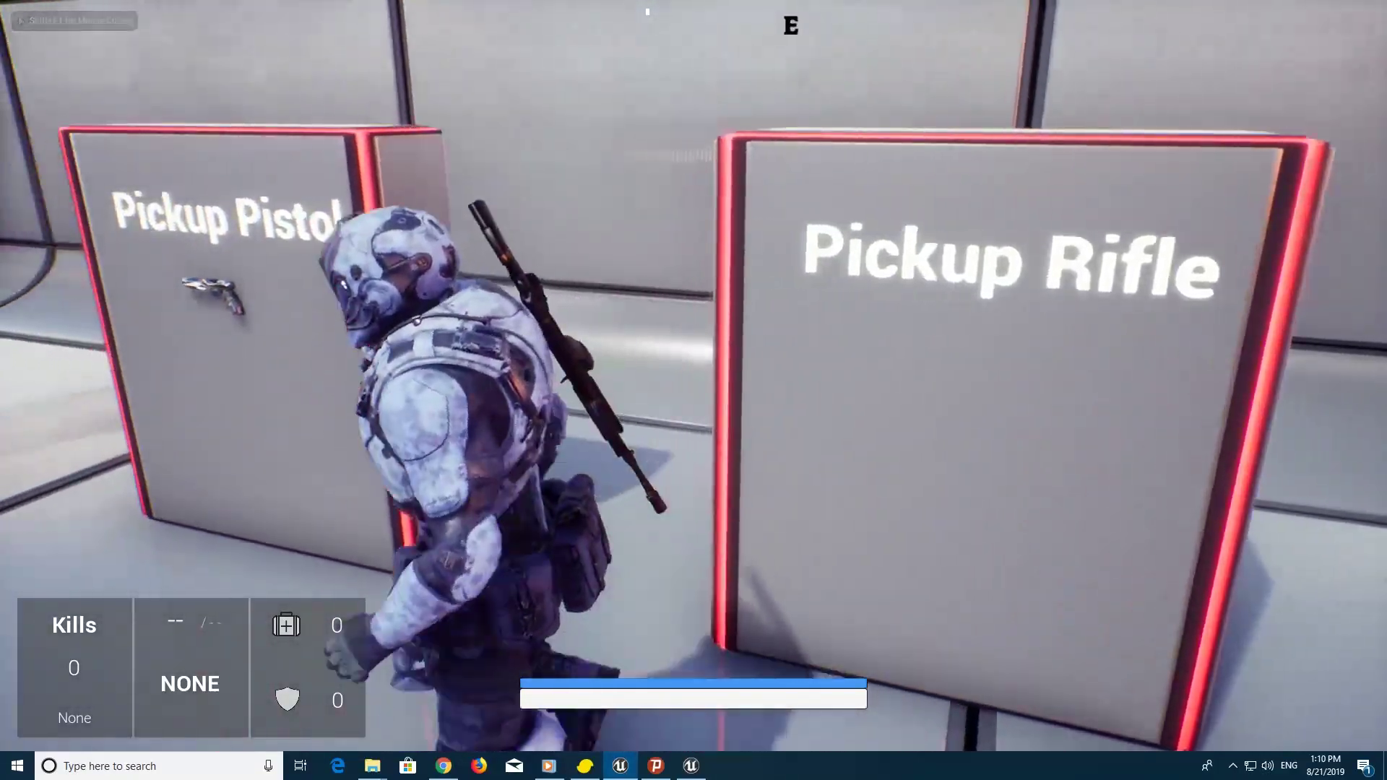
pyautogui.press('w')
pyautogui.press('1')
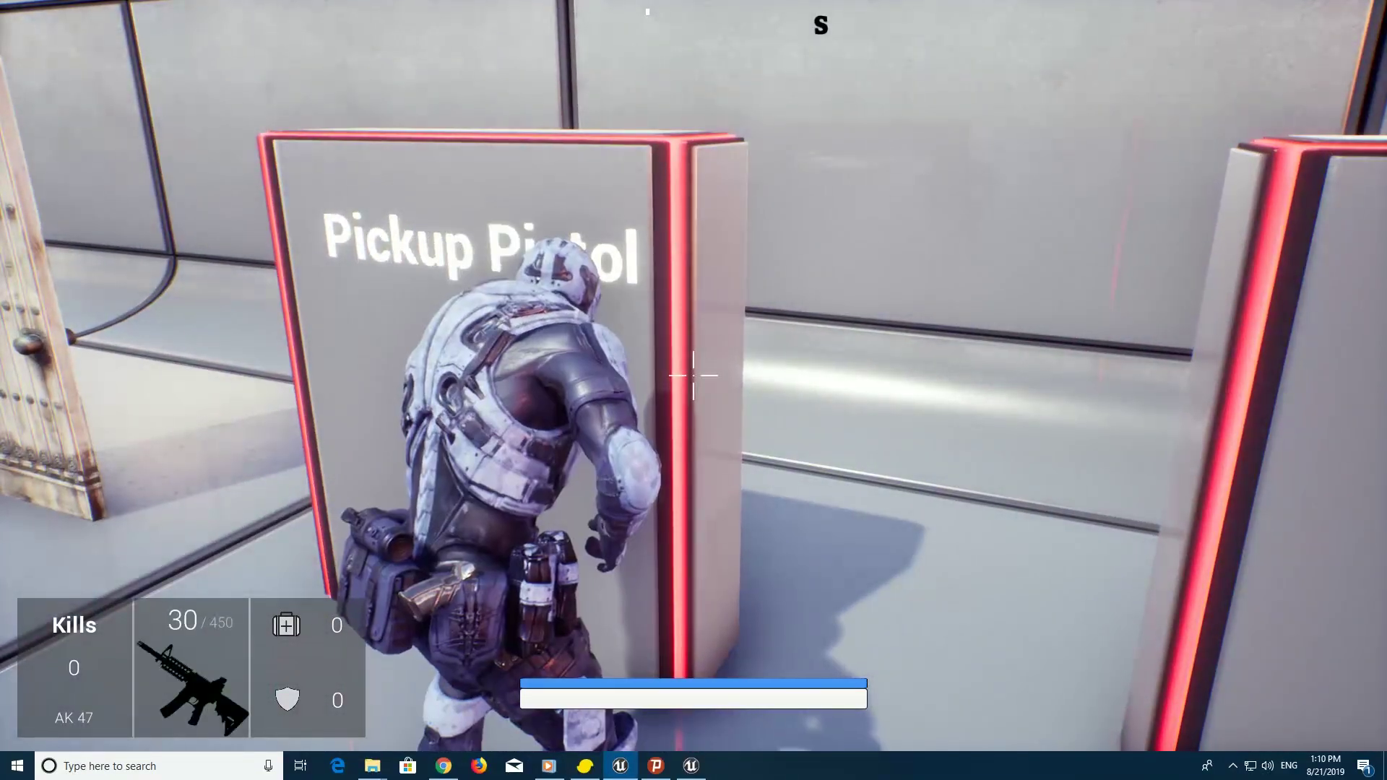
pyautogui.press('s')
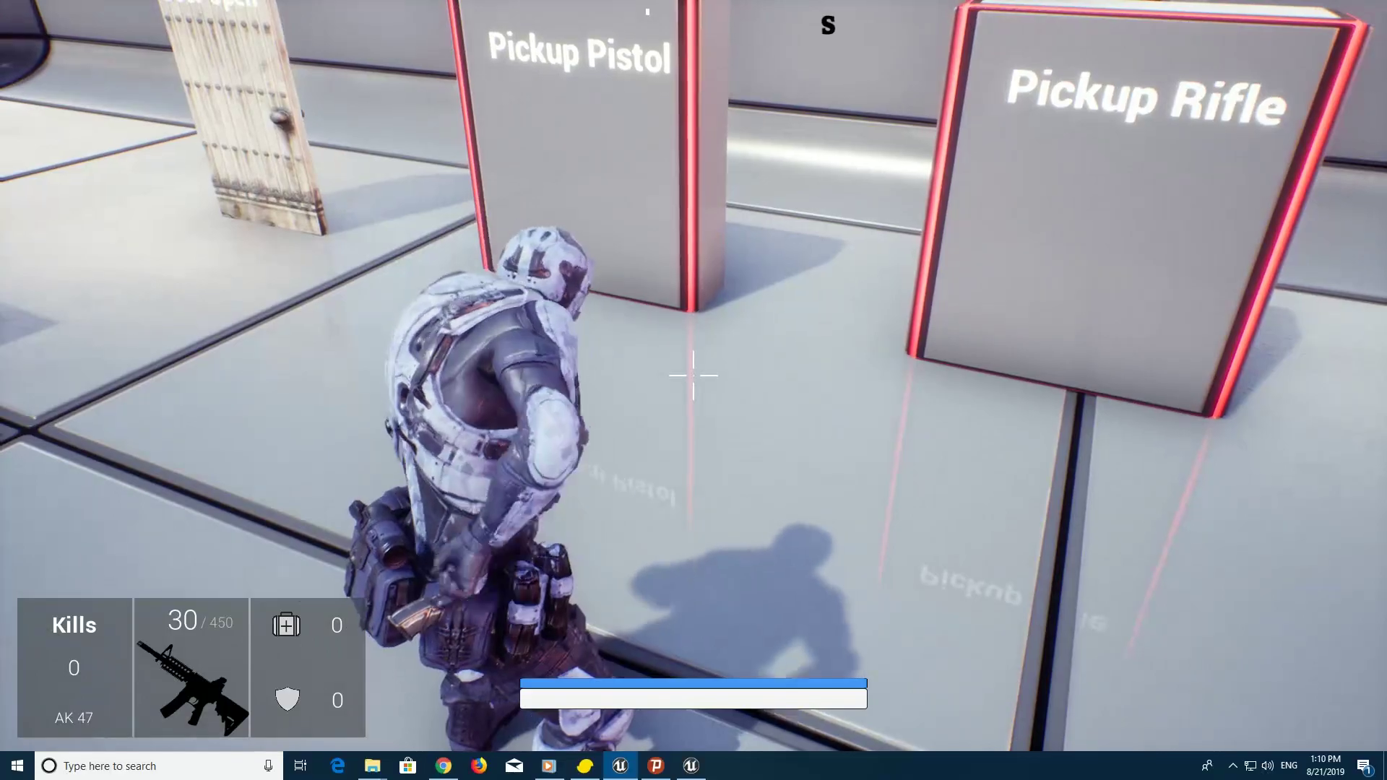
pyautogui.press('2')
pyautogui.press('d')
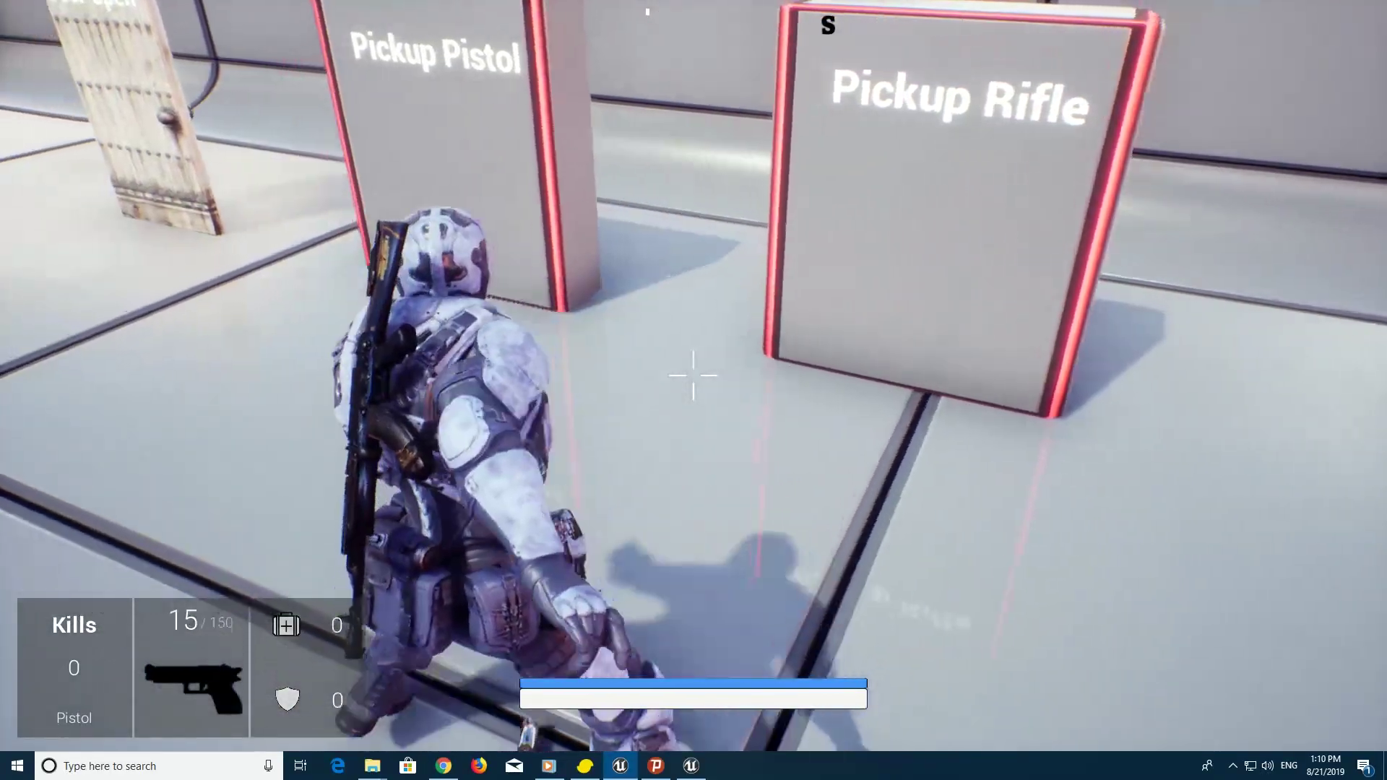
pyautogui.press('s')
pyautogui.press('Escape')
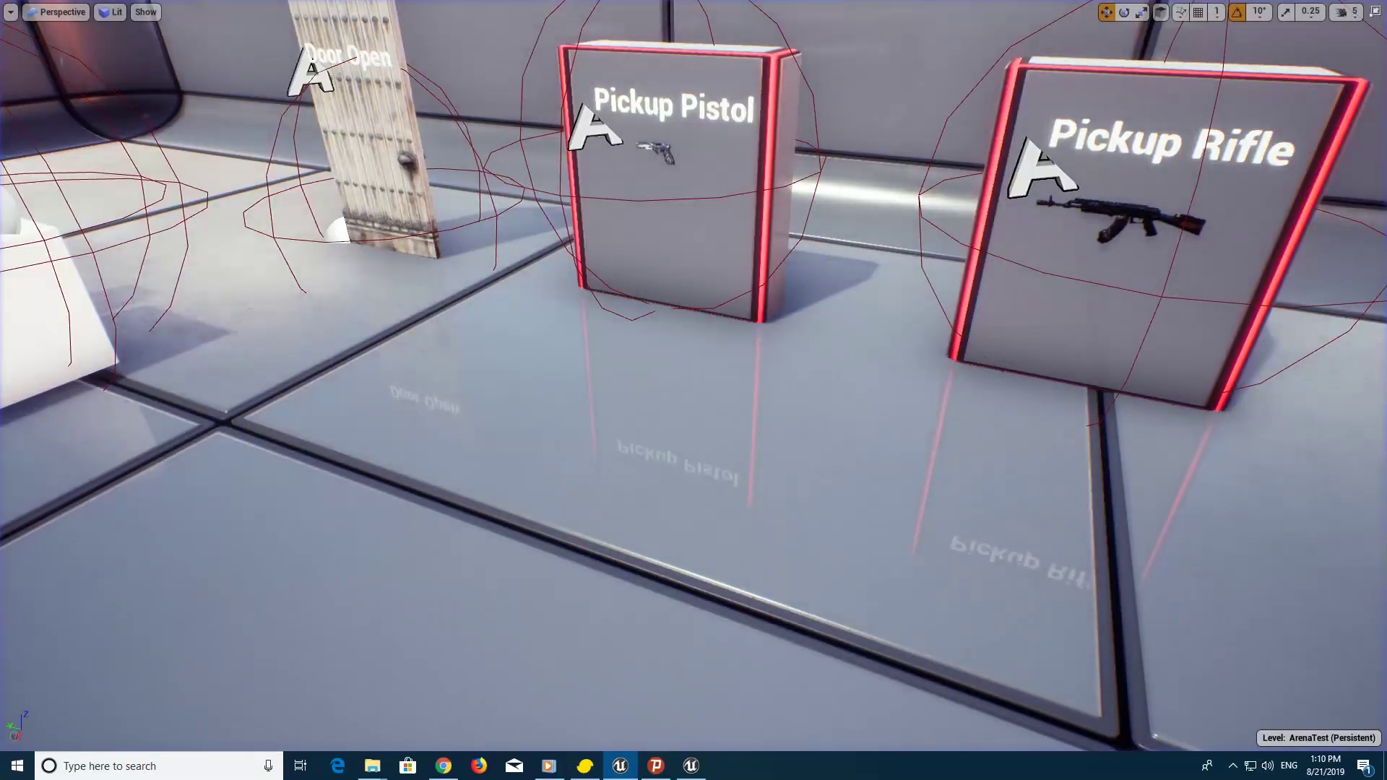
pyautogui.click(1378, 12)
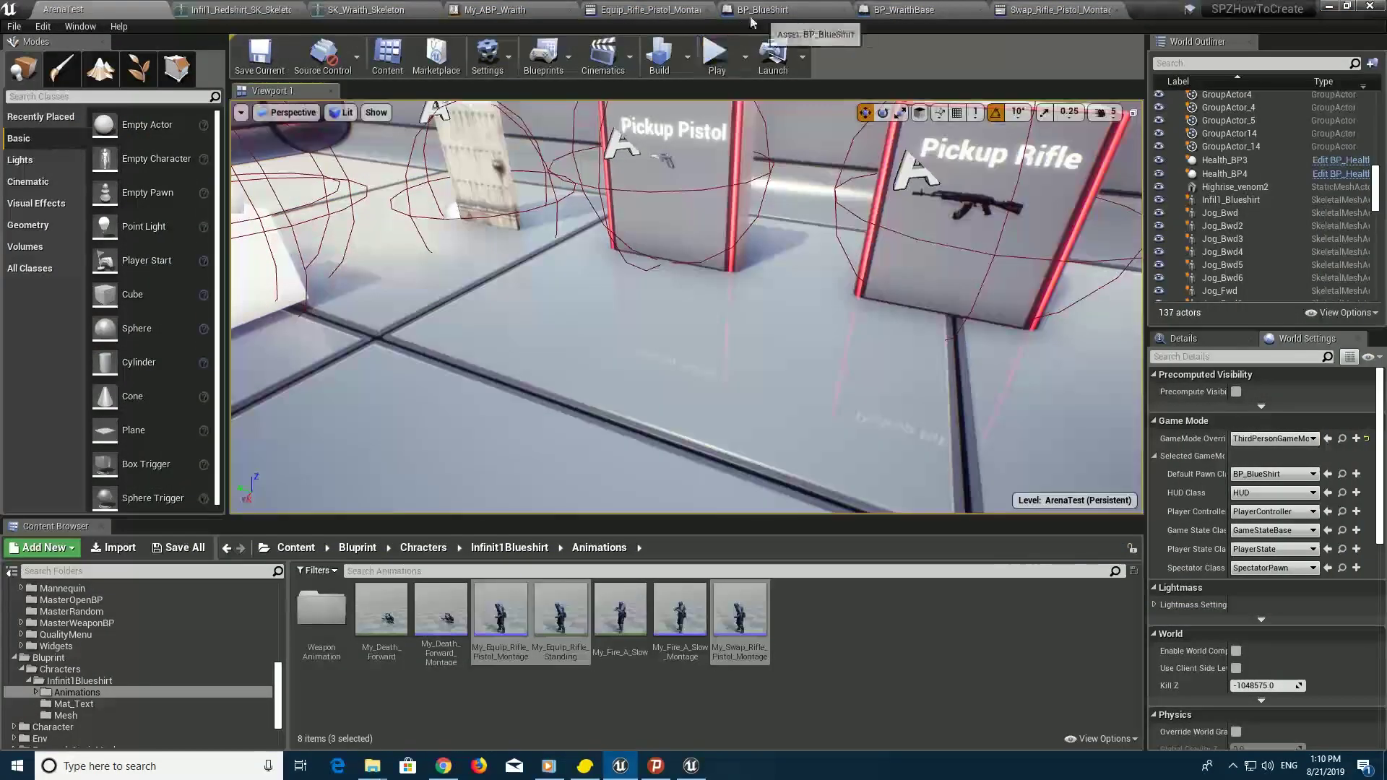
# Rename the sockets AssaultHold_0, HeavyHold_0 and PistolHold_0 to drop the _0 suffix, then save the skeleton
pyautogui.click(387, 11)
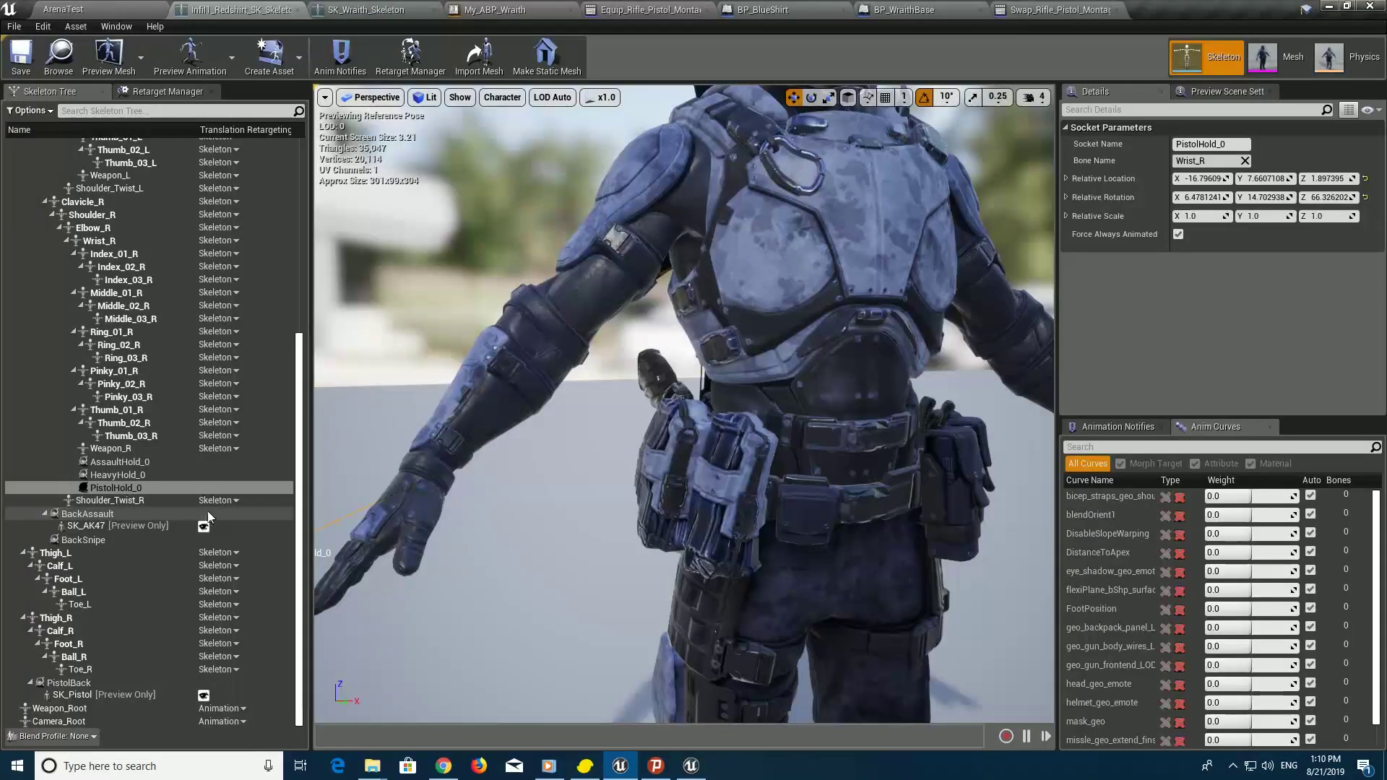
pyautogui.click(150, 466)
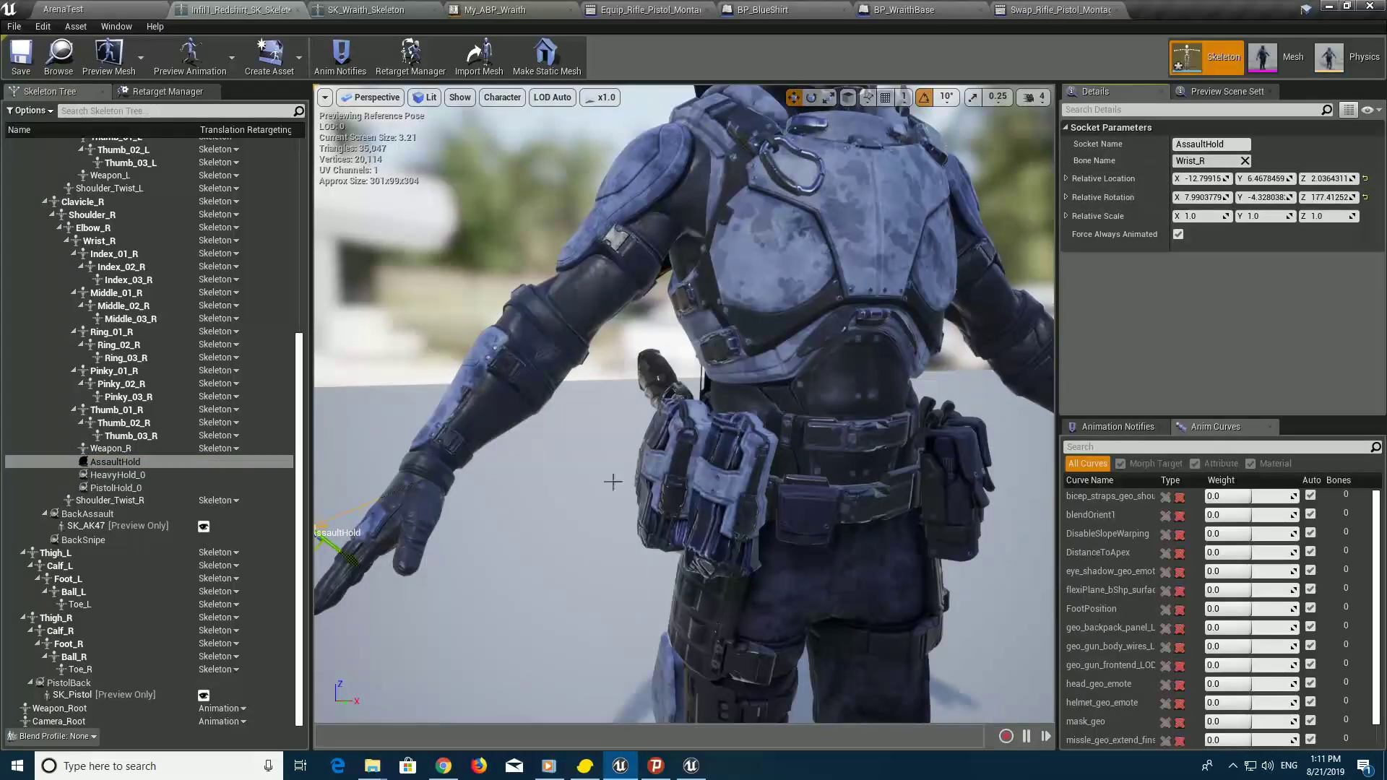
pyautogui.click(154, 474)
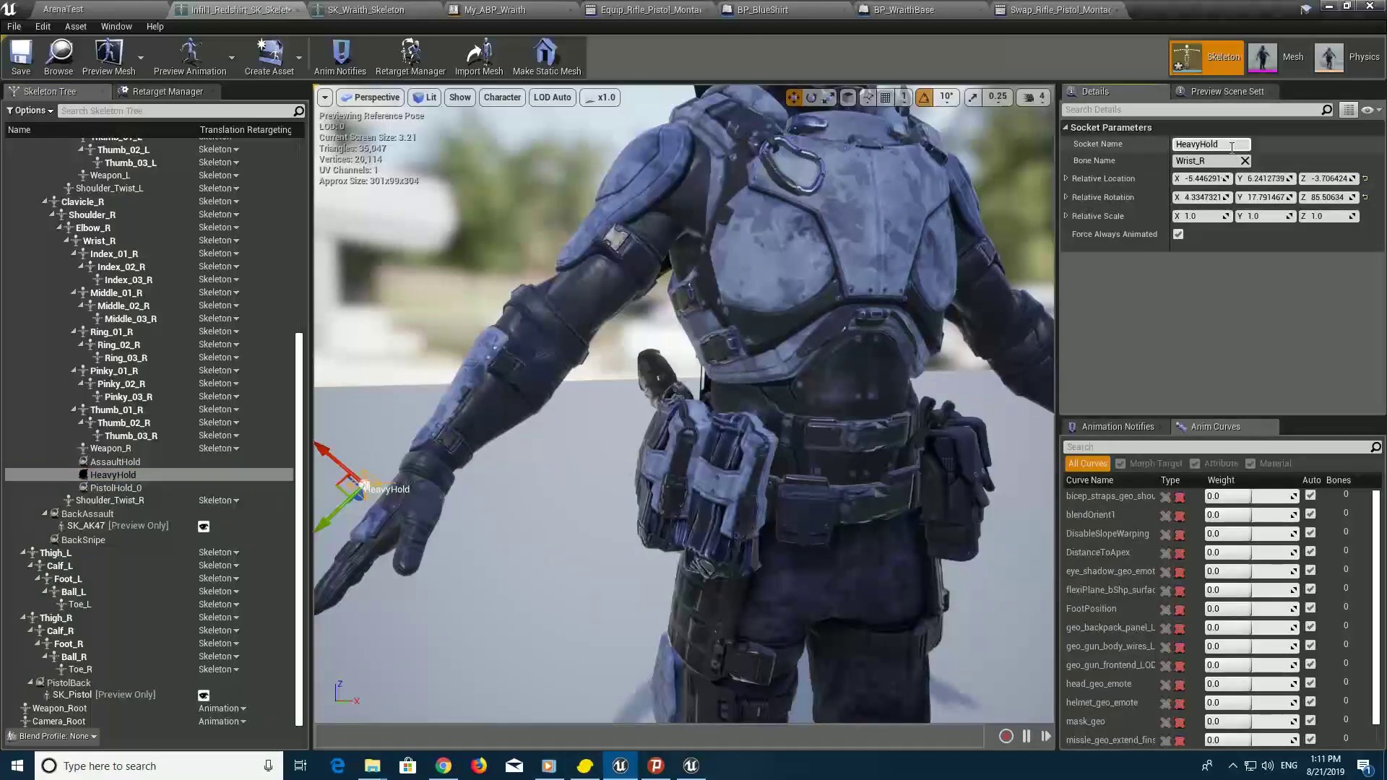
pyautogui.click(115, 488)
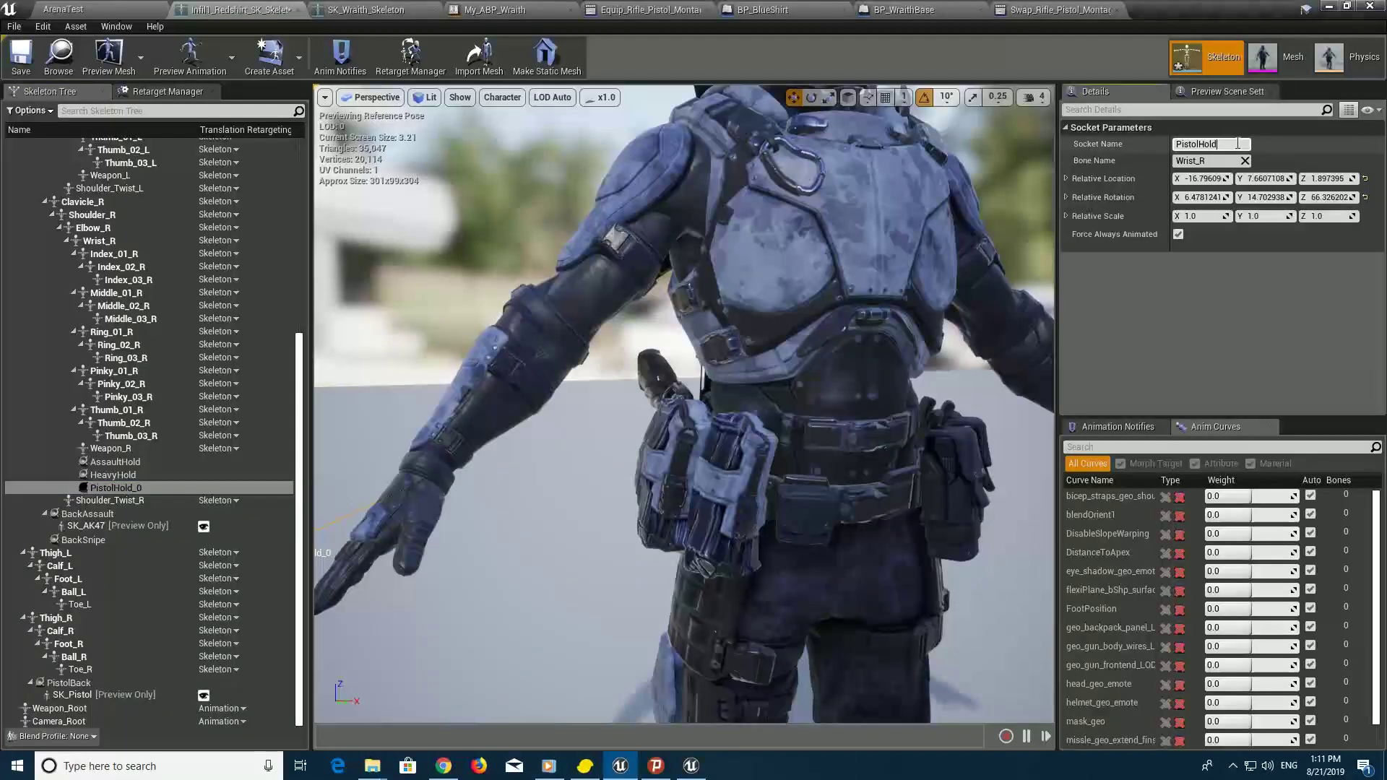
pyautogui.press('Return')
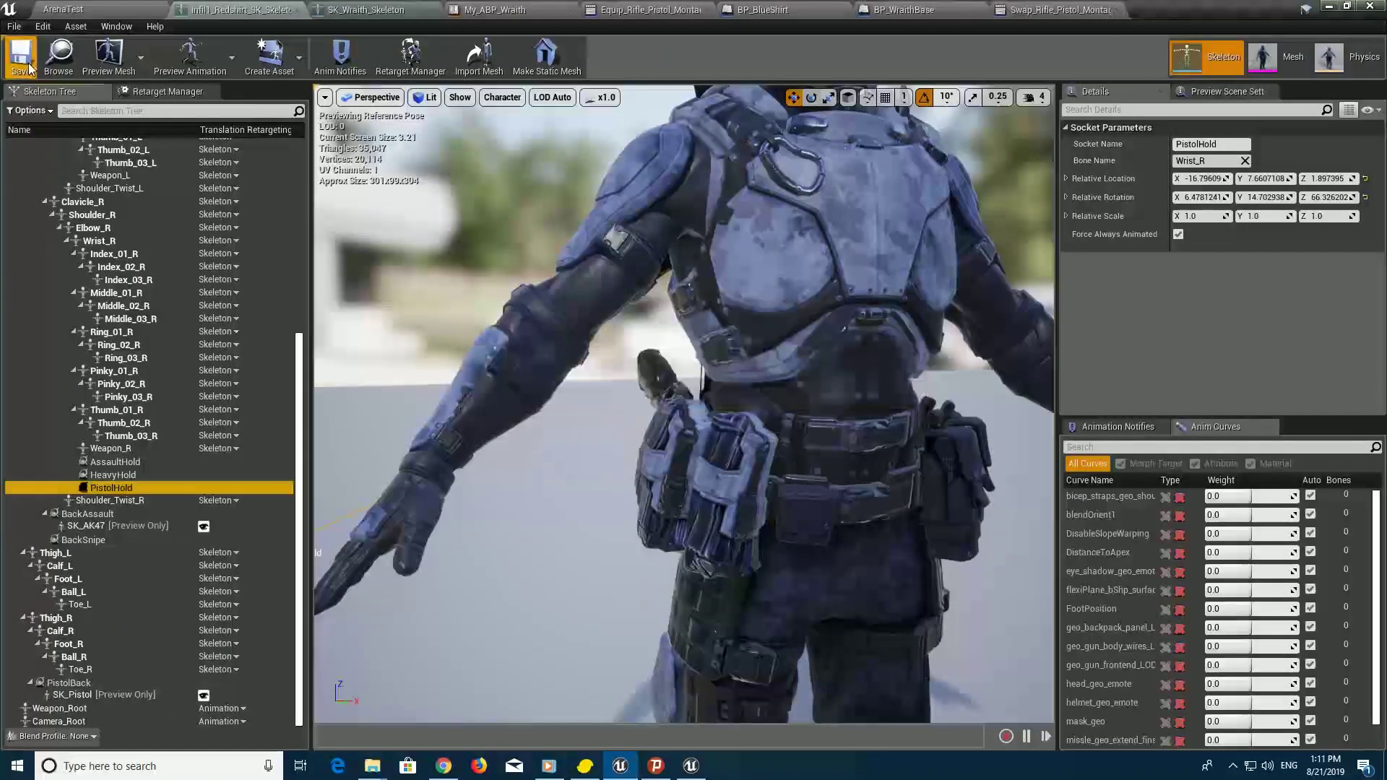
pyautogui.click(105, 15)
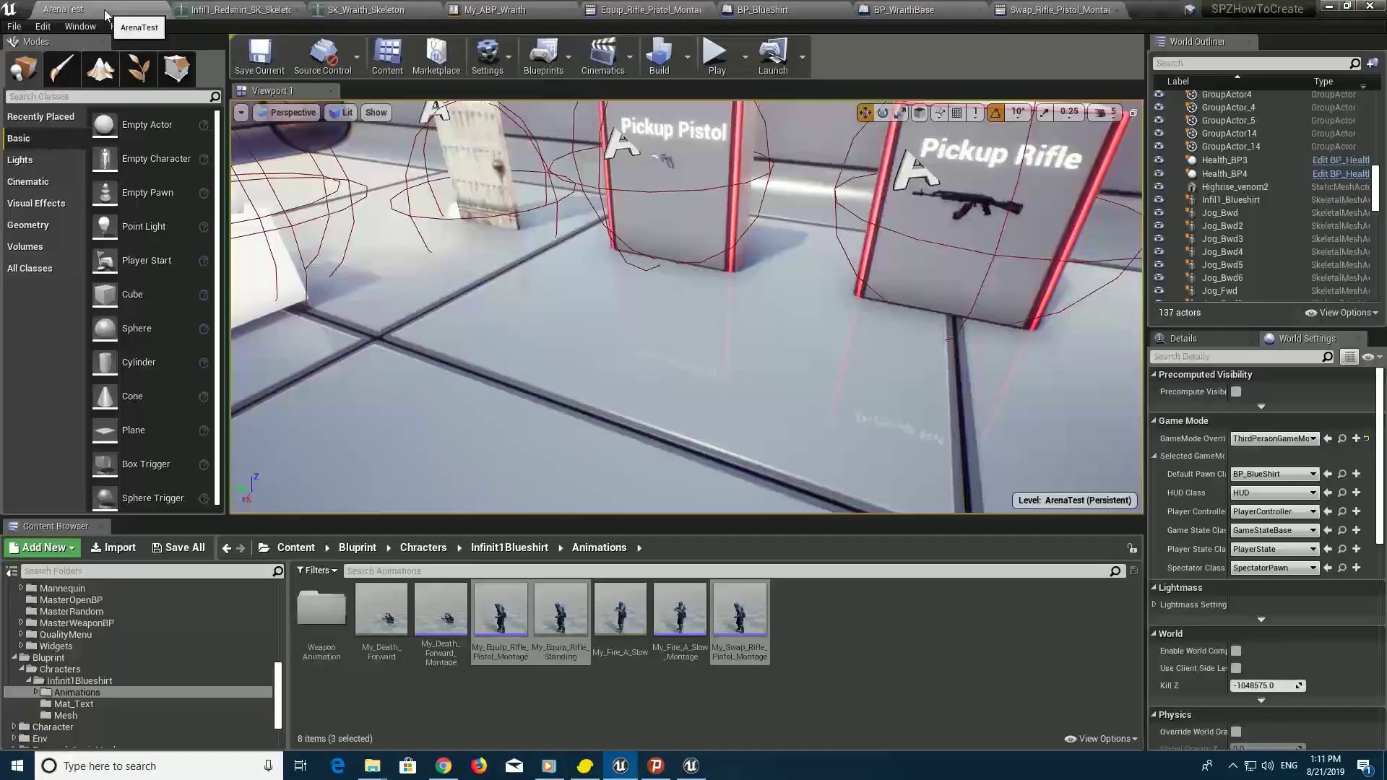
# Play-test the level, picking up the rifle and then the pistol to check weapon switching
pyautogui.click(715, 56)
pyautogui.press('F11')
pyautogui.click(708, 107)
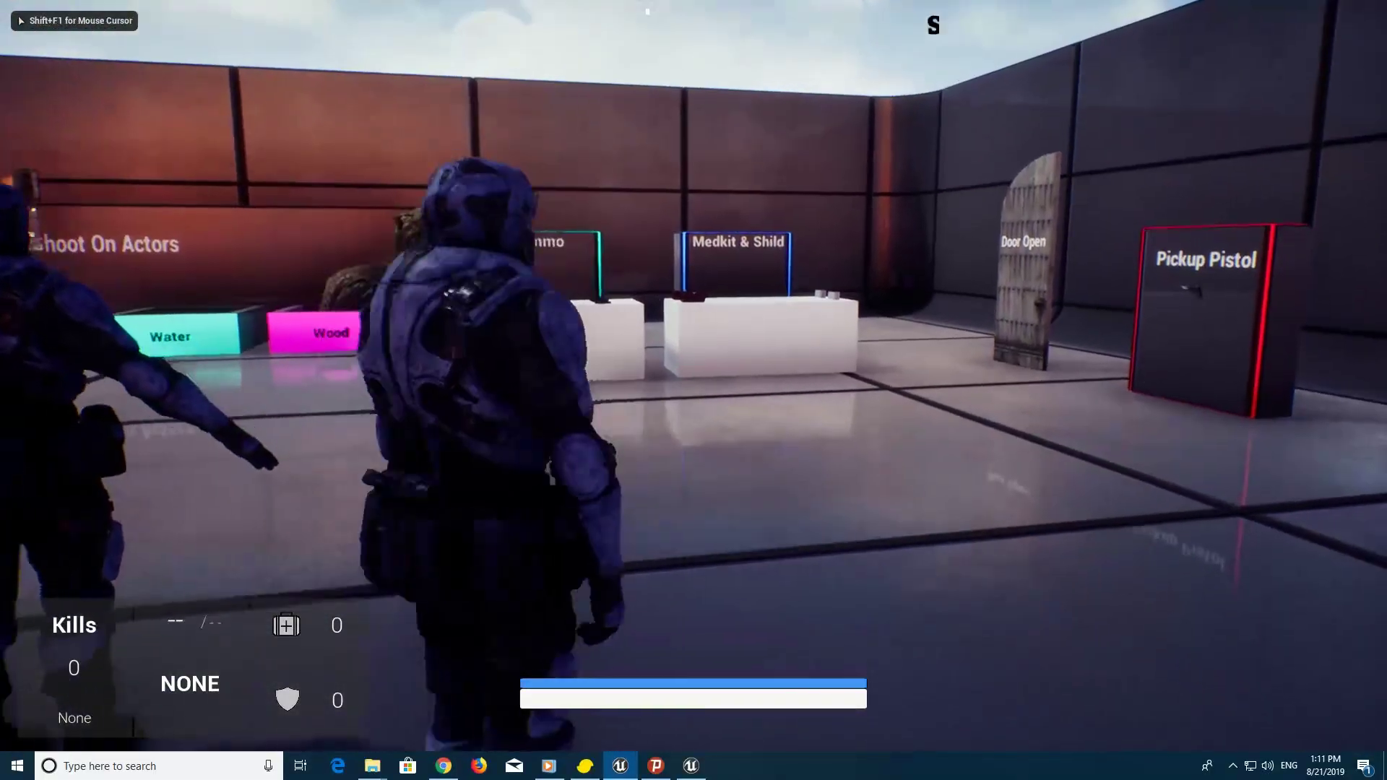
pyautogui.press('w')
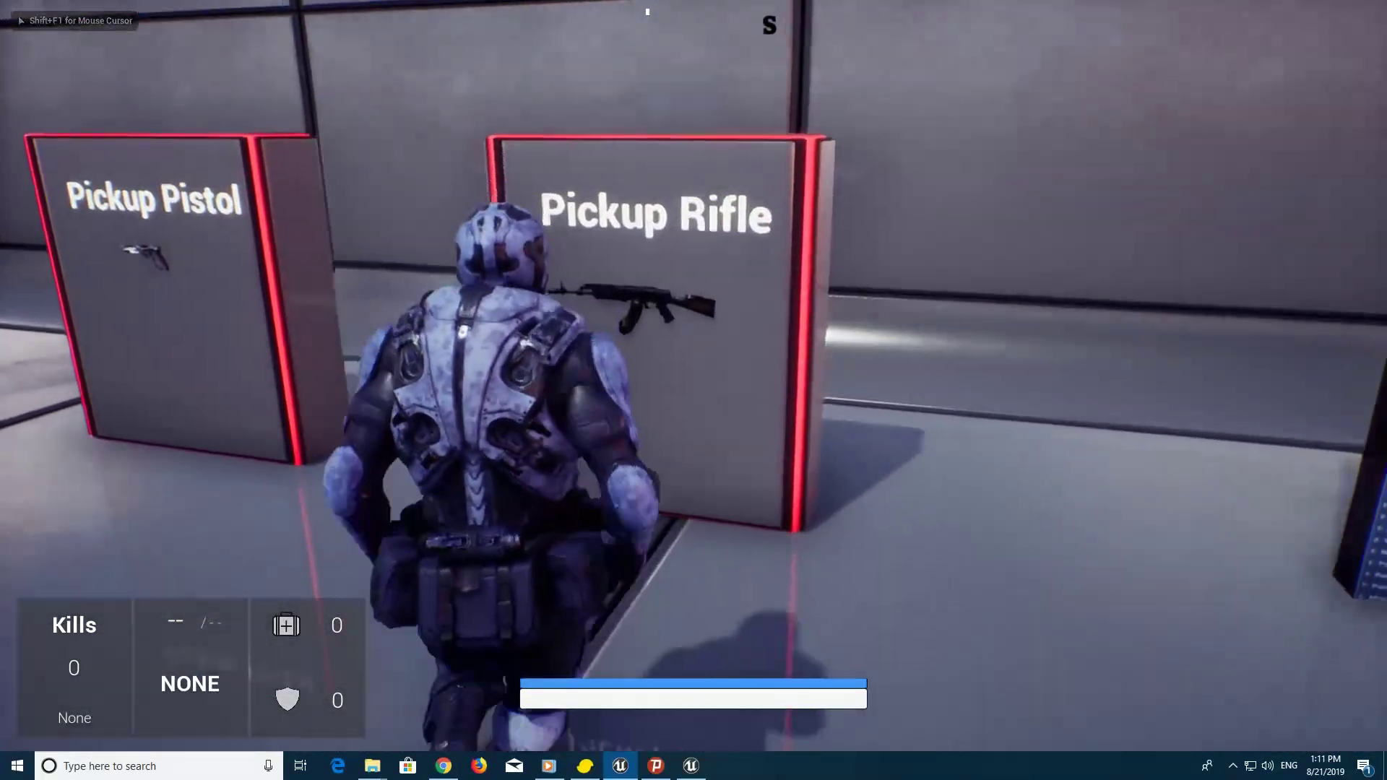
pyautogui.press('s')
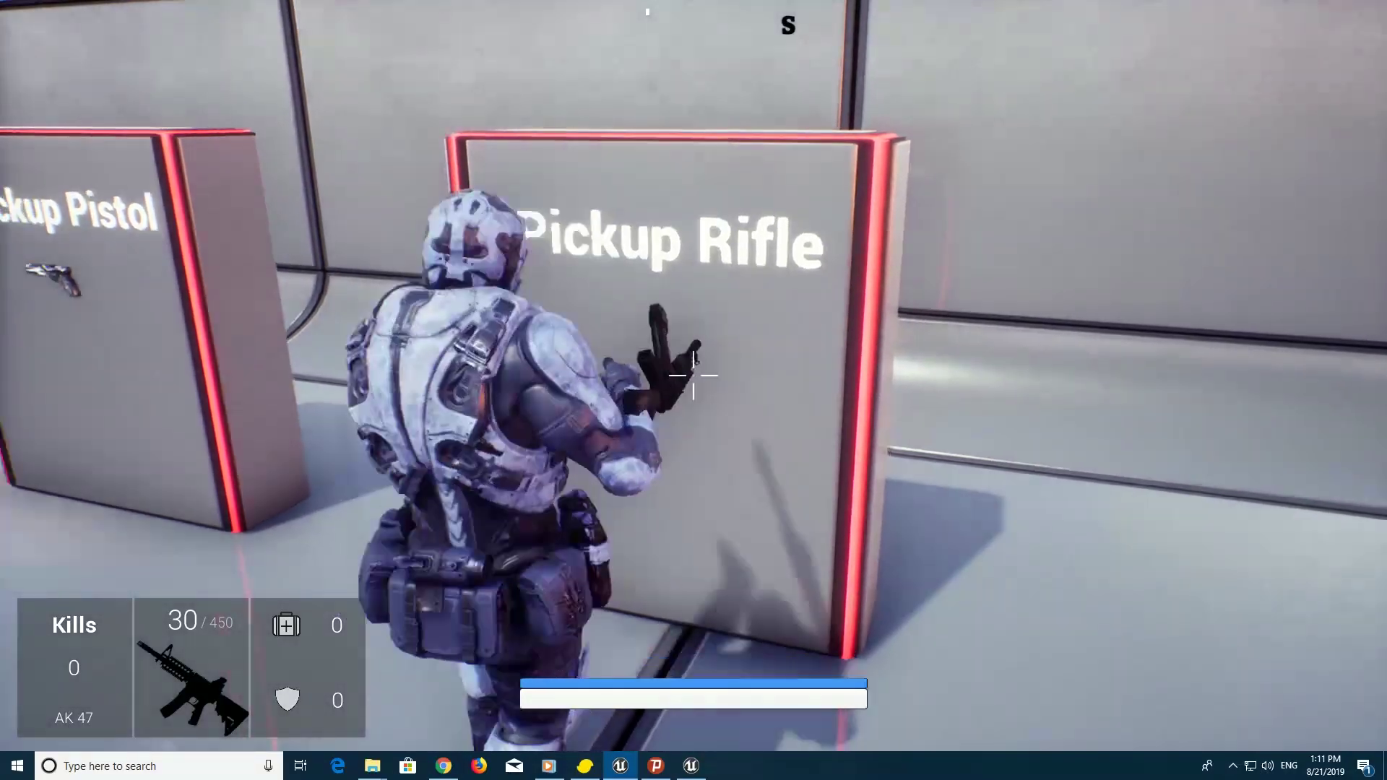
pyautogui.press('w')
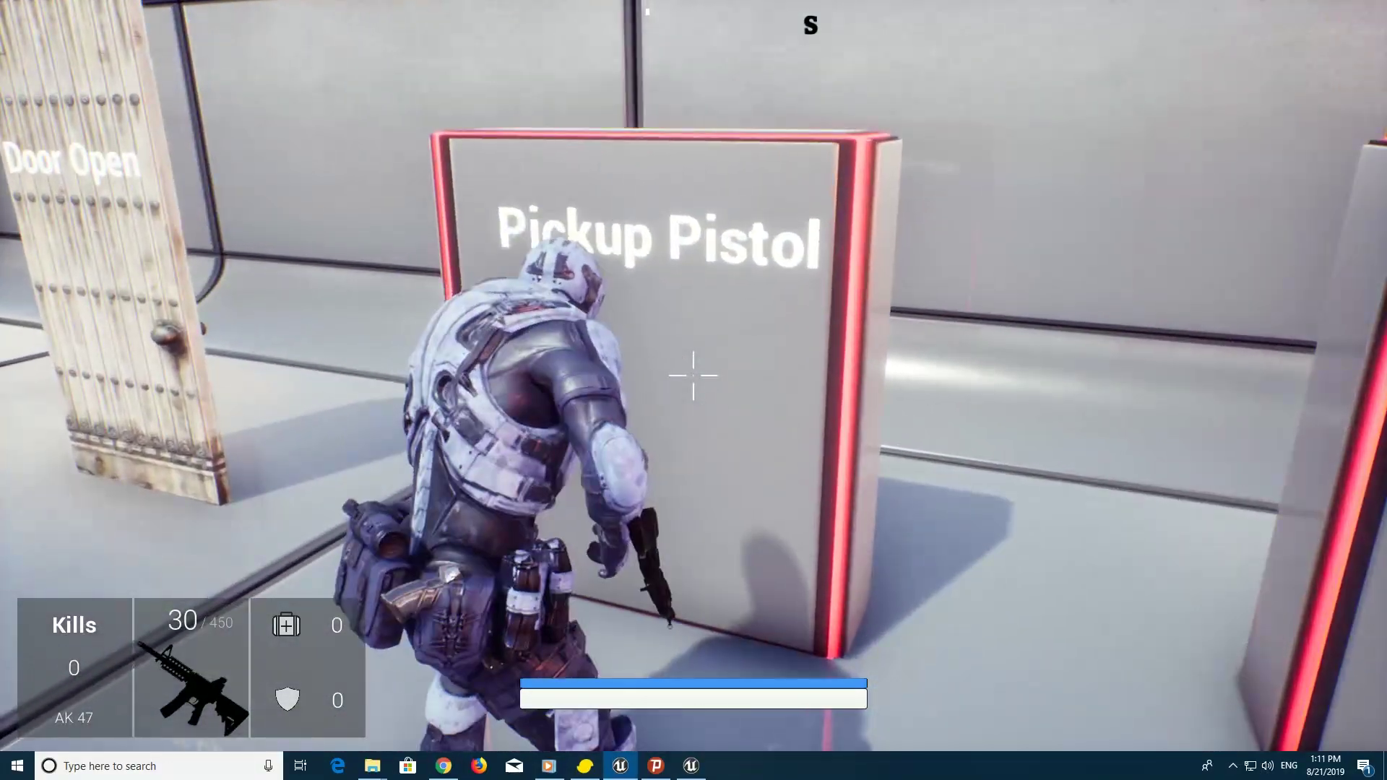
pyautogui.press('s')
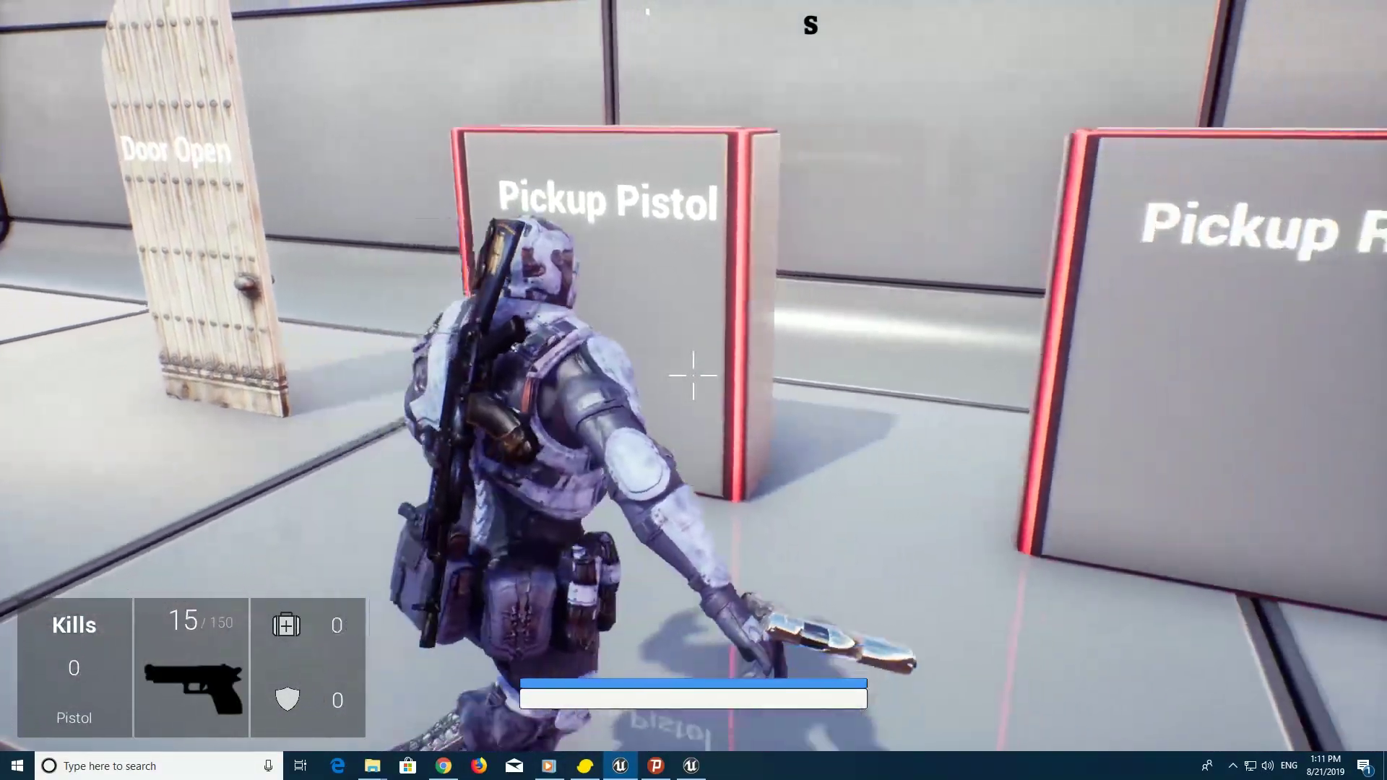
pyautogui.press('Escape')
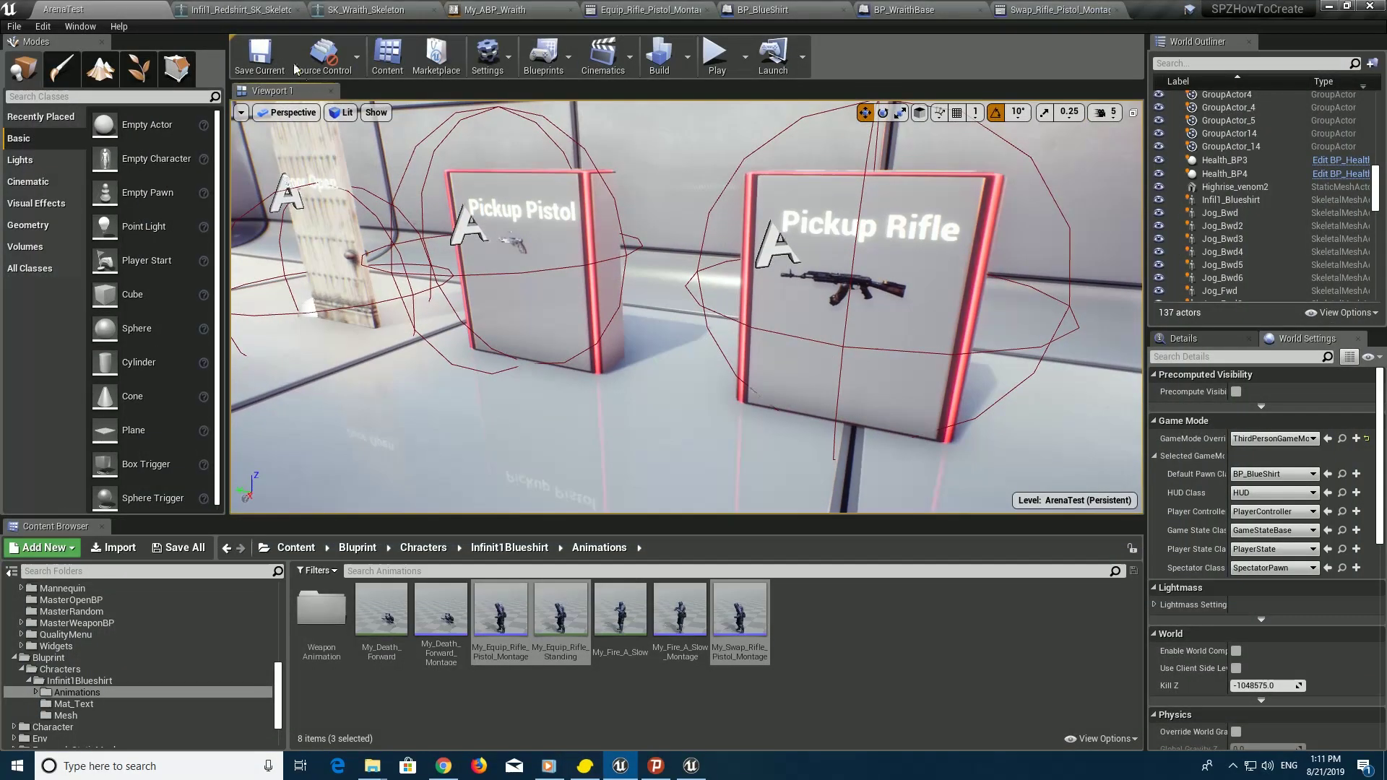
# Attach an SK_AK47 preview asset to the AssaultHold socket
pyautogui.click(253, 12)
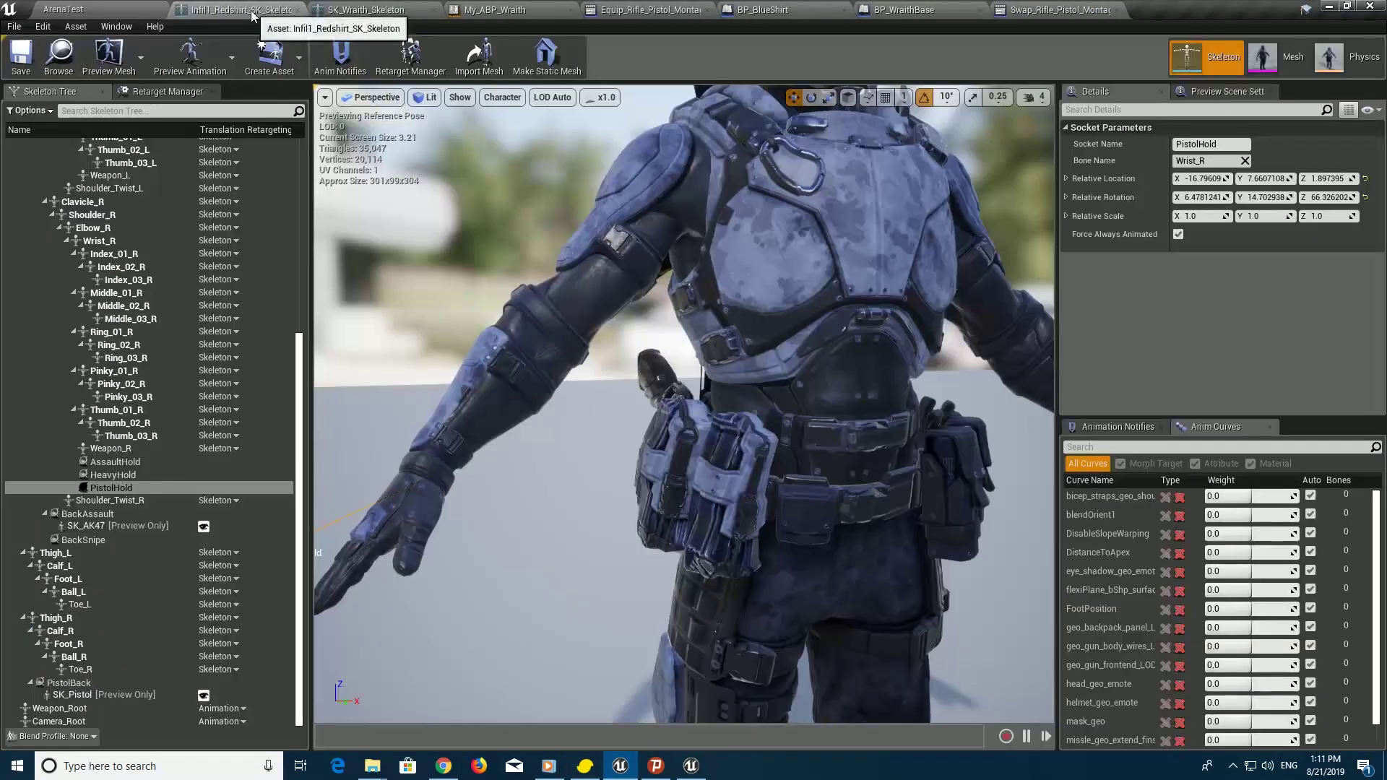
pyautogui.click(163, 466)
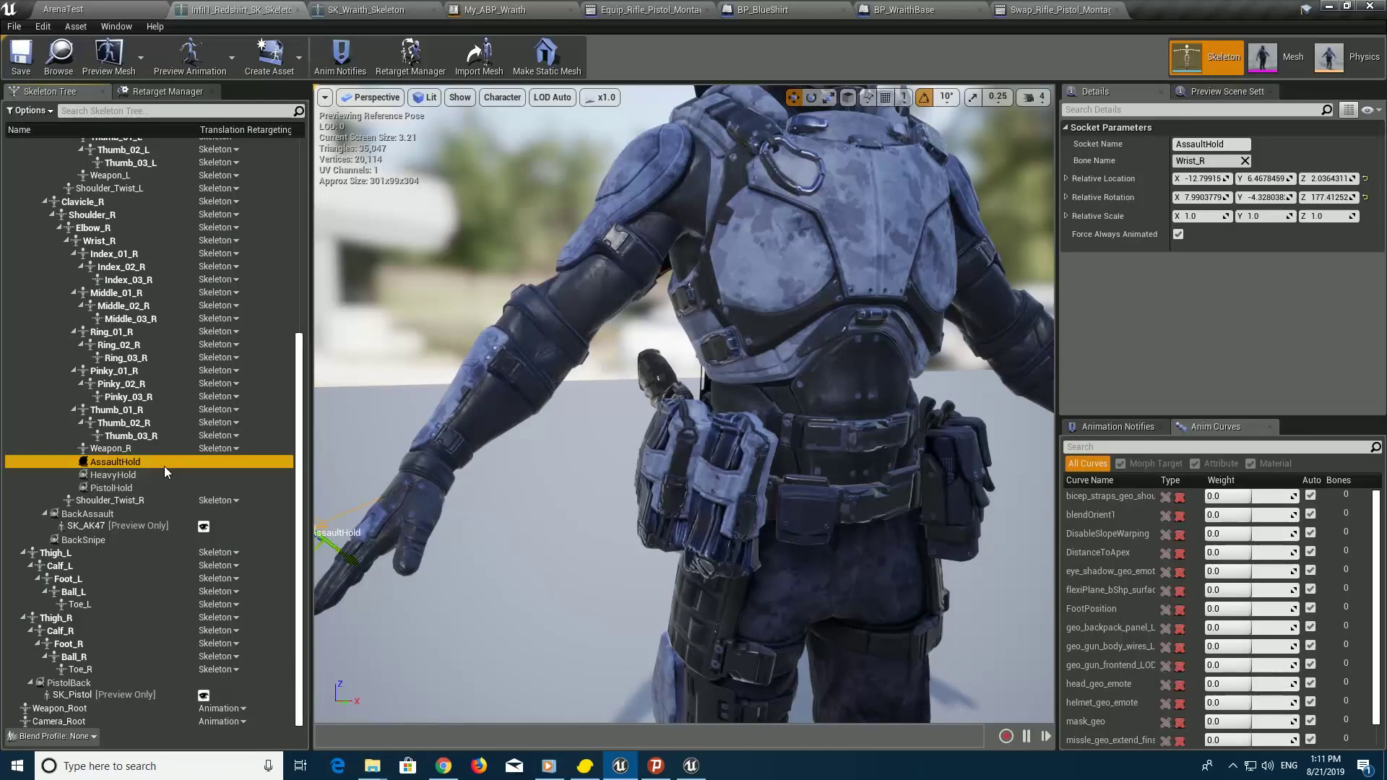
pyautogui.rightClick(139, 465)
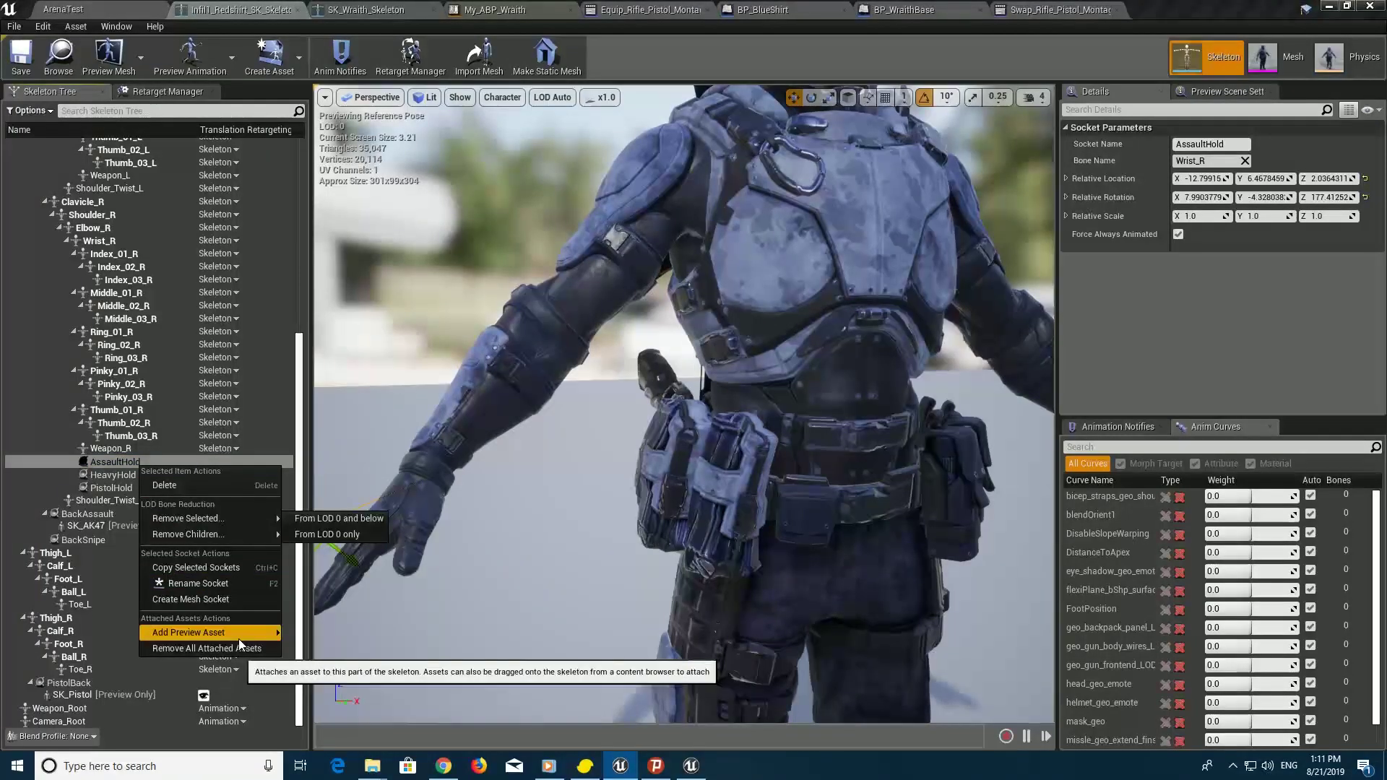
pyautogui.moveTo(239, 639)
pyautogui.write('ak47')
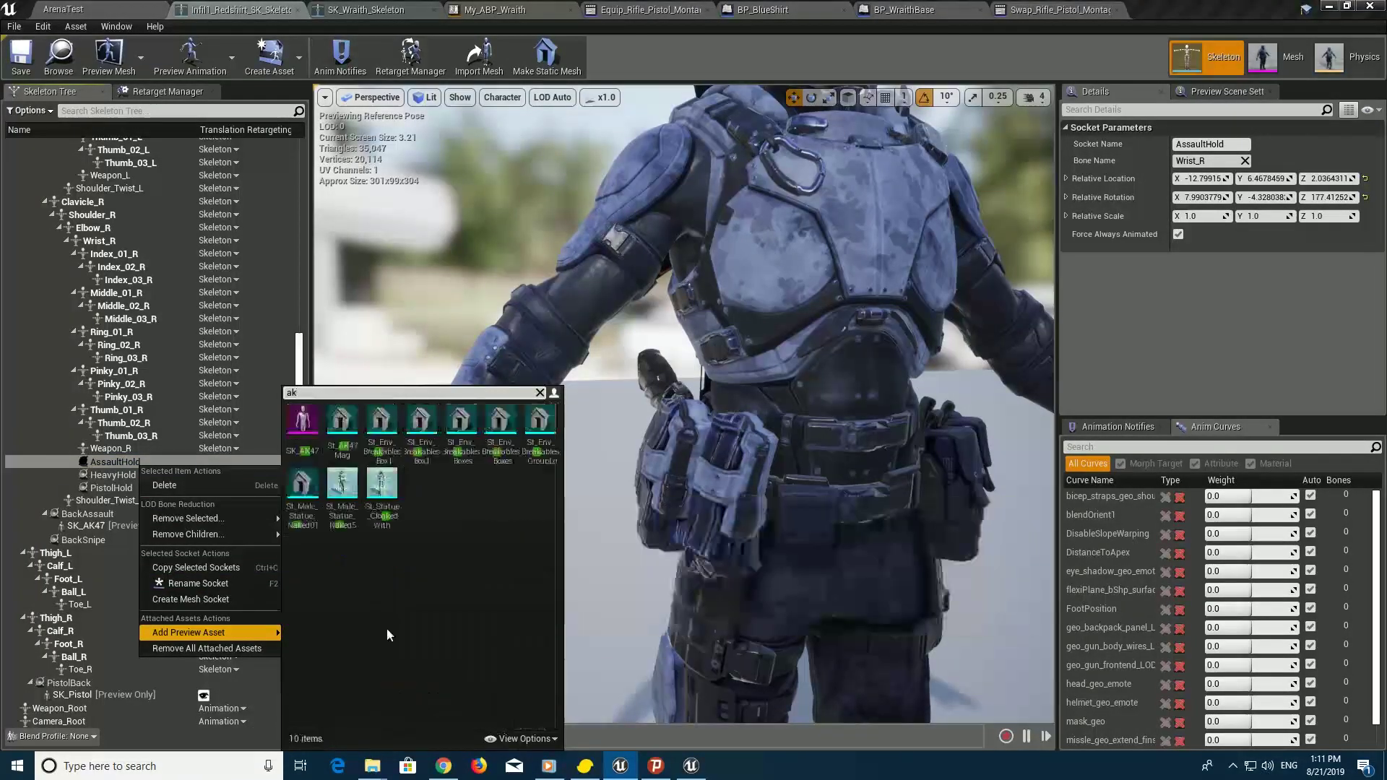
pyautogui.click(302, 419)
# Rotate the AssaultHold socket about 180° on X so the rifle sits in the right hand
pyautogui.scroll(-10, 450, 506)
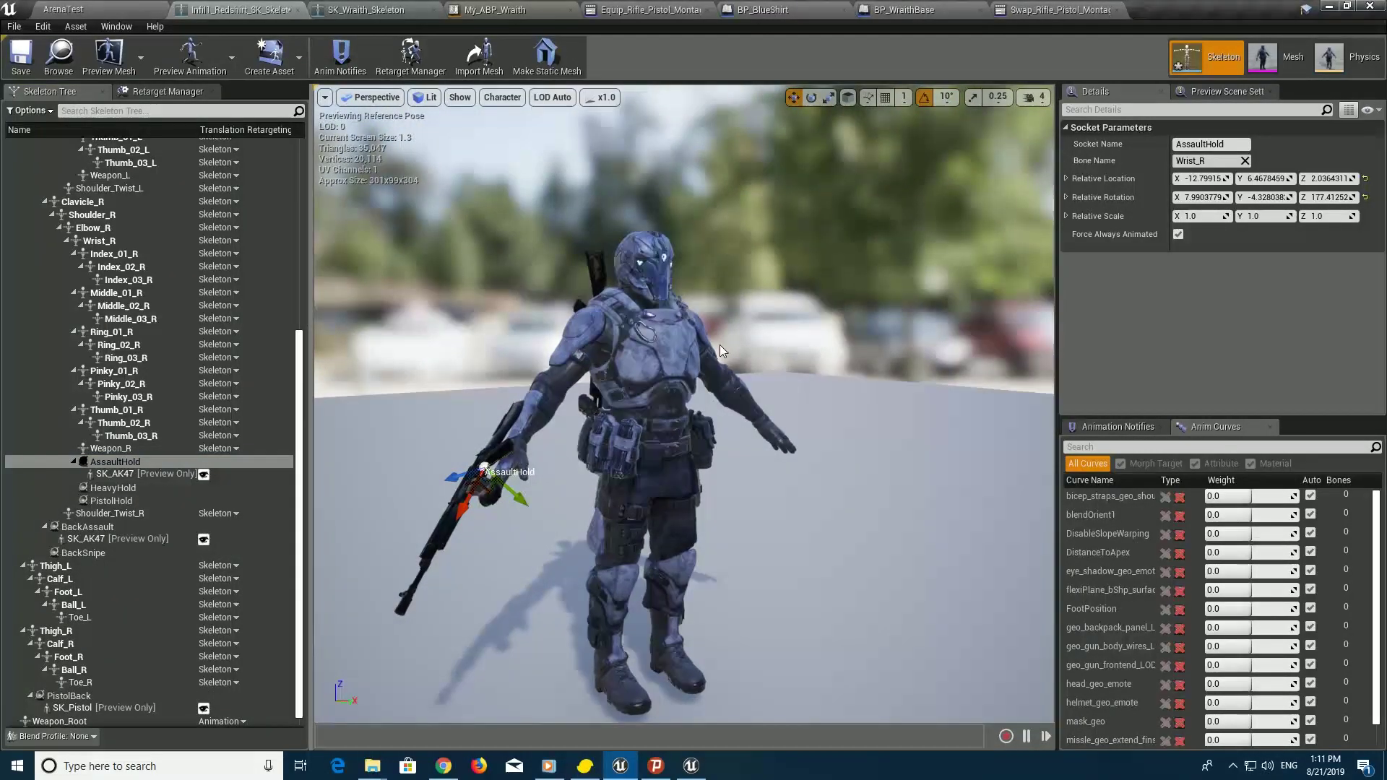
pyautogui.moveTo(720, 344); pyautogui.dragTo(716, 274)
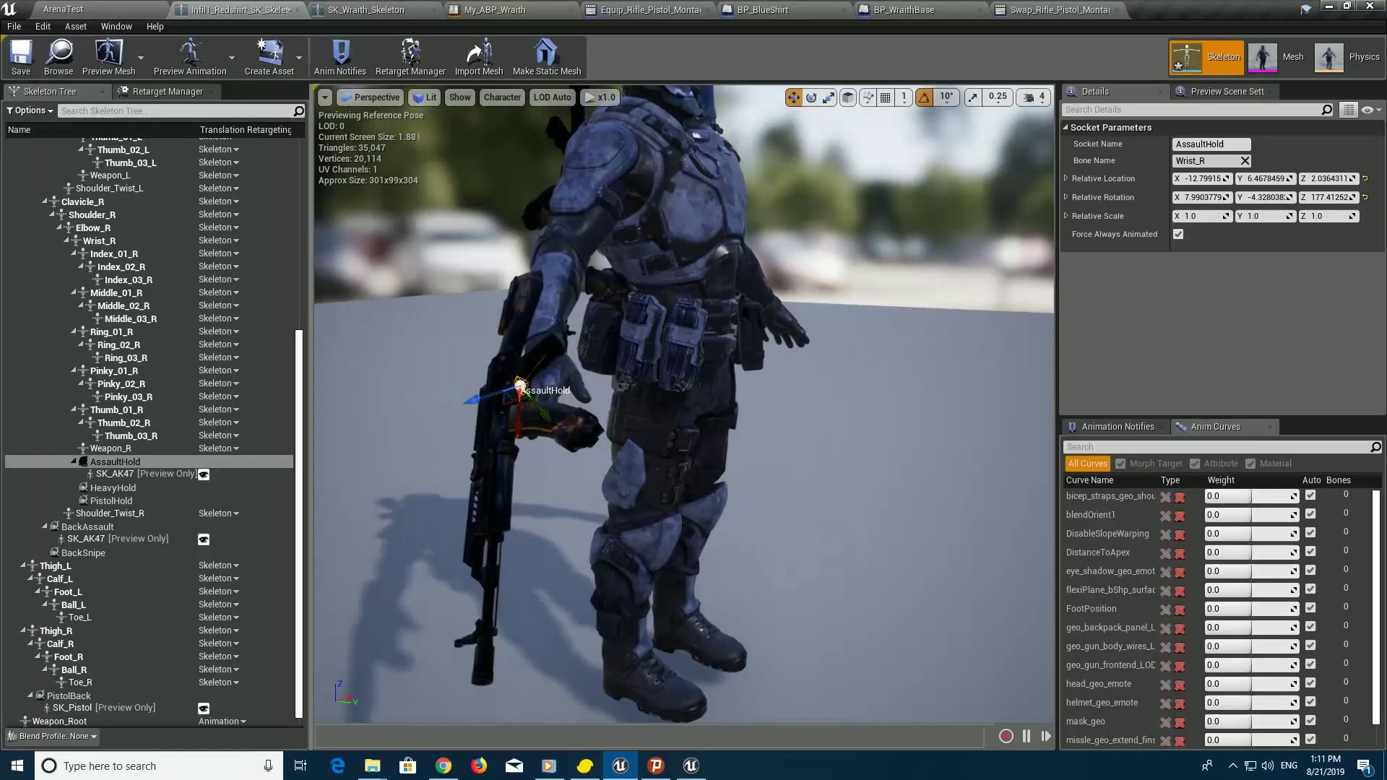
pyautogui.moveTo(764, 346); pyautogui.dragTo(764, 346)
pyautogui.press('e')
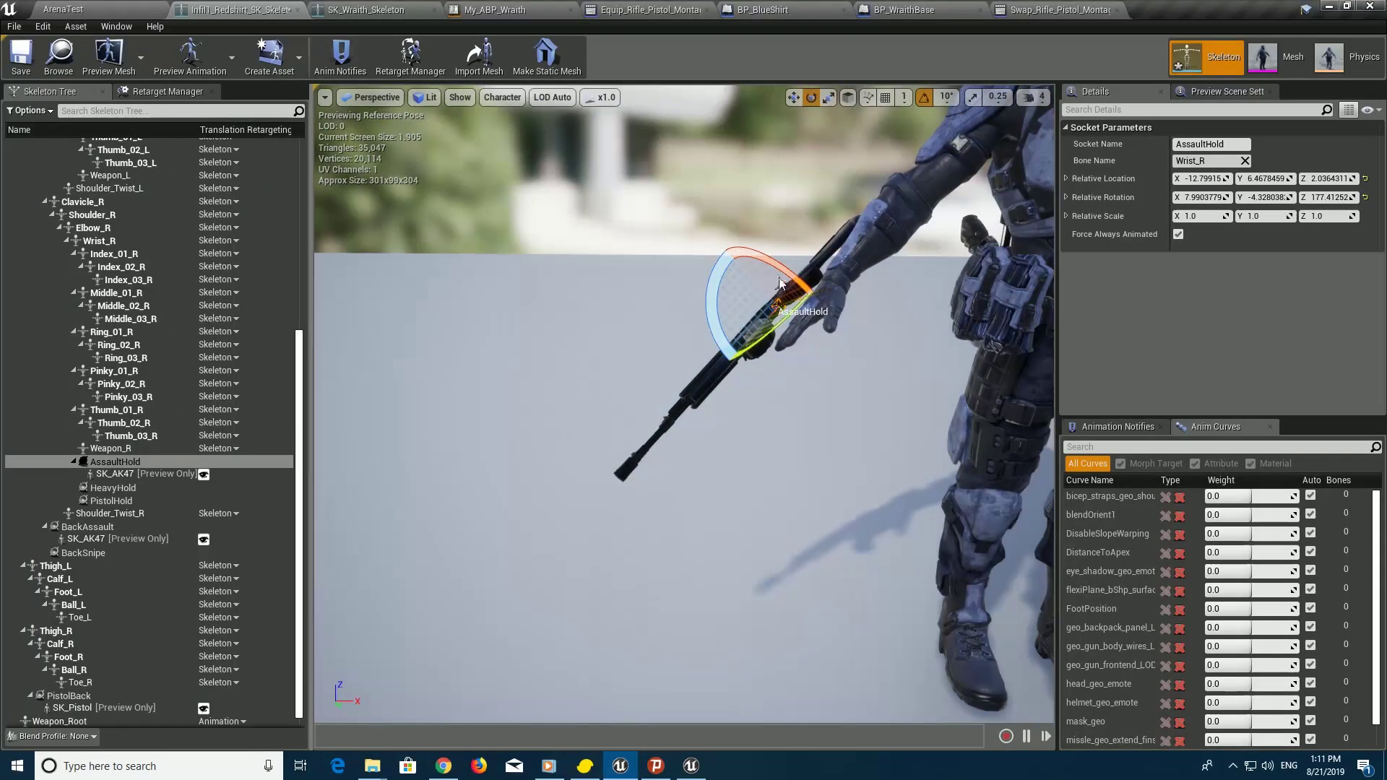
pyautogui.moveTo(781, 283)
pyautogui.mouseDown()
pyautogui.moveTo(821, 307)
pyautogui.moveTo(784, 290)
pyautogui.moveTo(650, 304)
pyautogui.moveTo(615, 172)
pyautogui.mouseUp()
pyautogui.scroll(-5, 784, 291)
pyautogui.scroll(5, 650, 303)
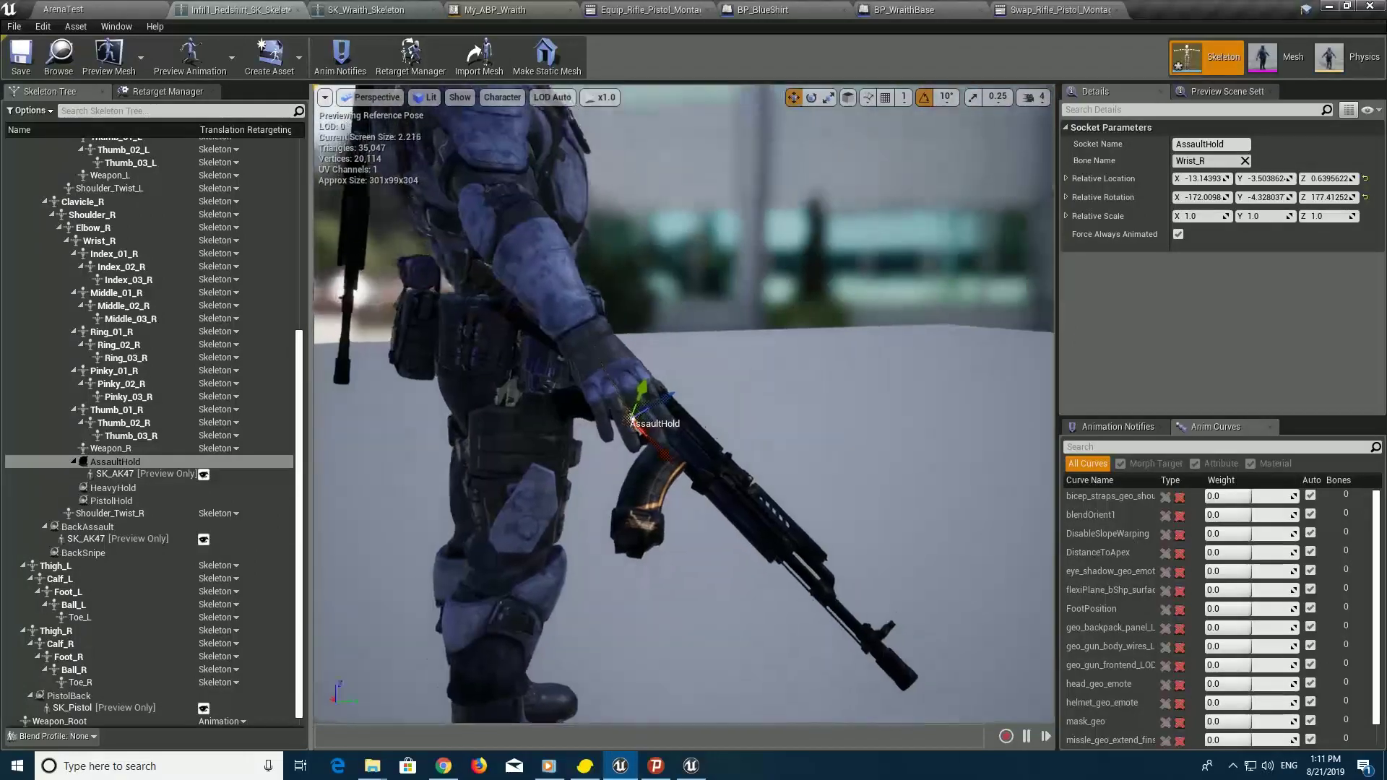
pyautogui.scroll(3, 650, 304)
pyautogui.scroll(-3, 651, 304)
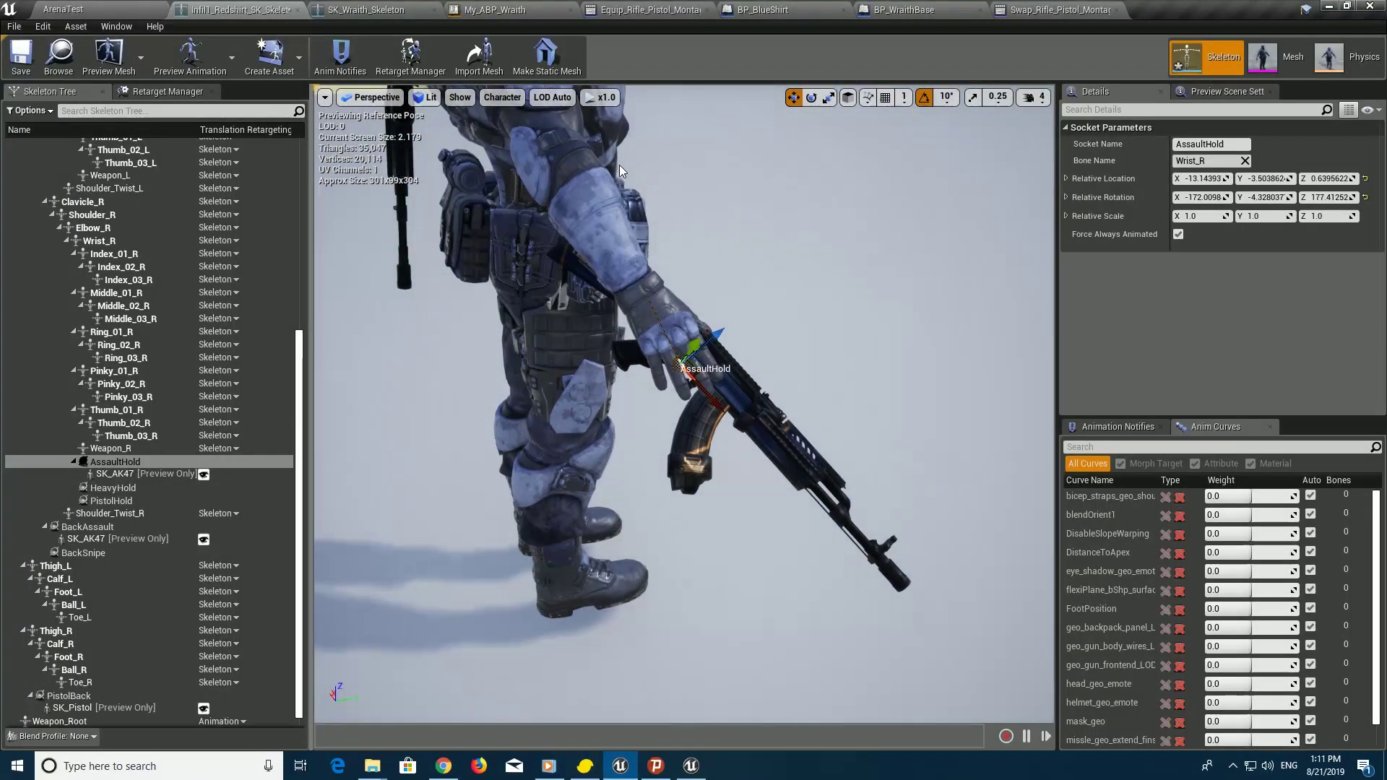
# Open My_Idle_AO_CC_Combat and apply its pending edits
pyautogui.click(646, 10)
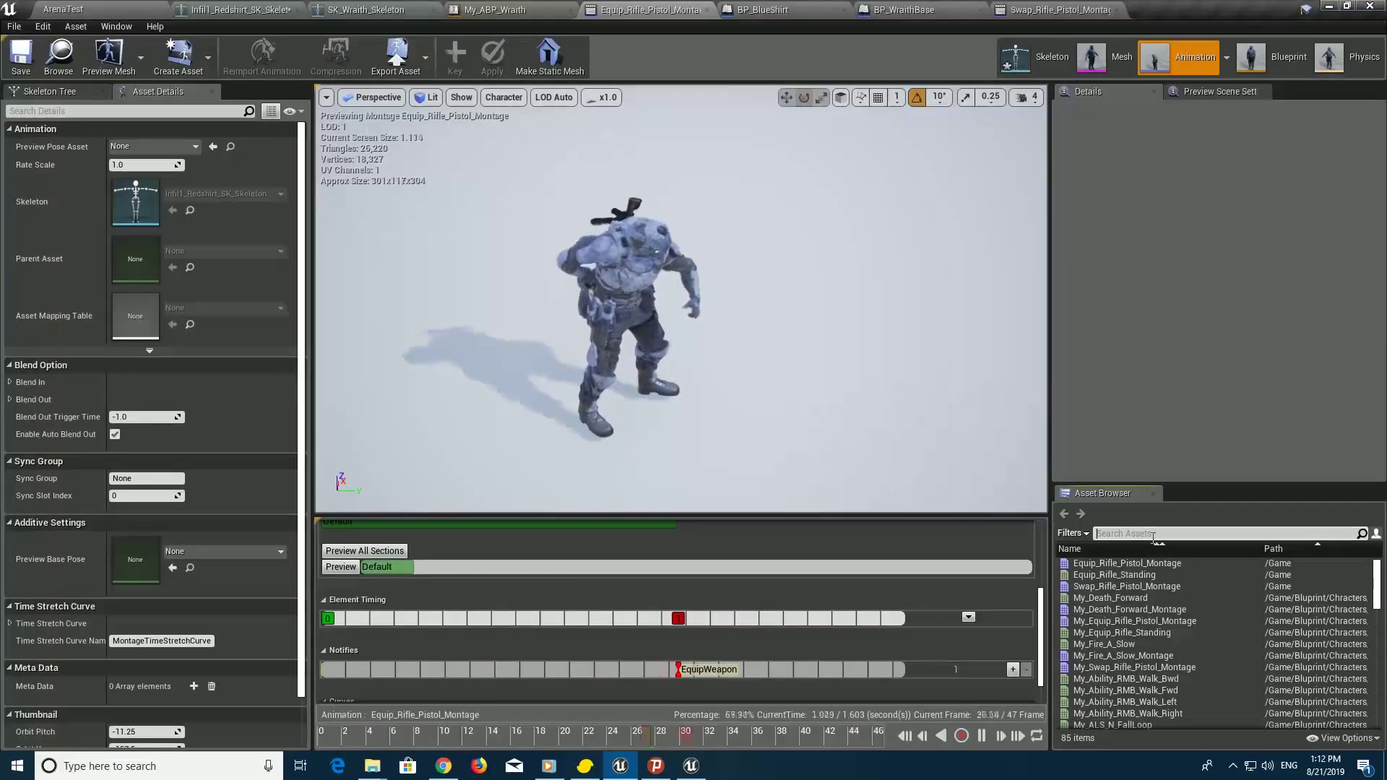
pyautogui.write('idle')
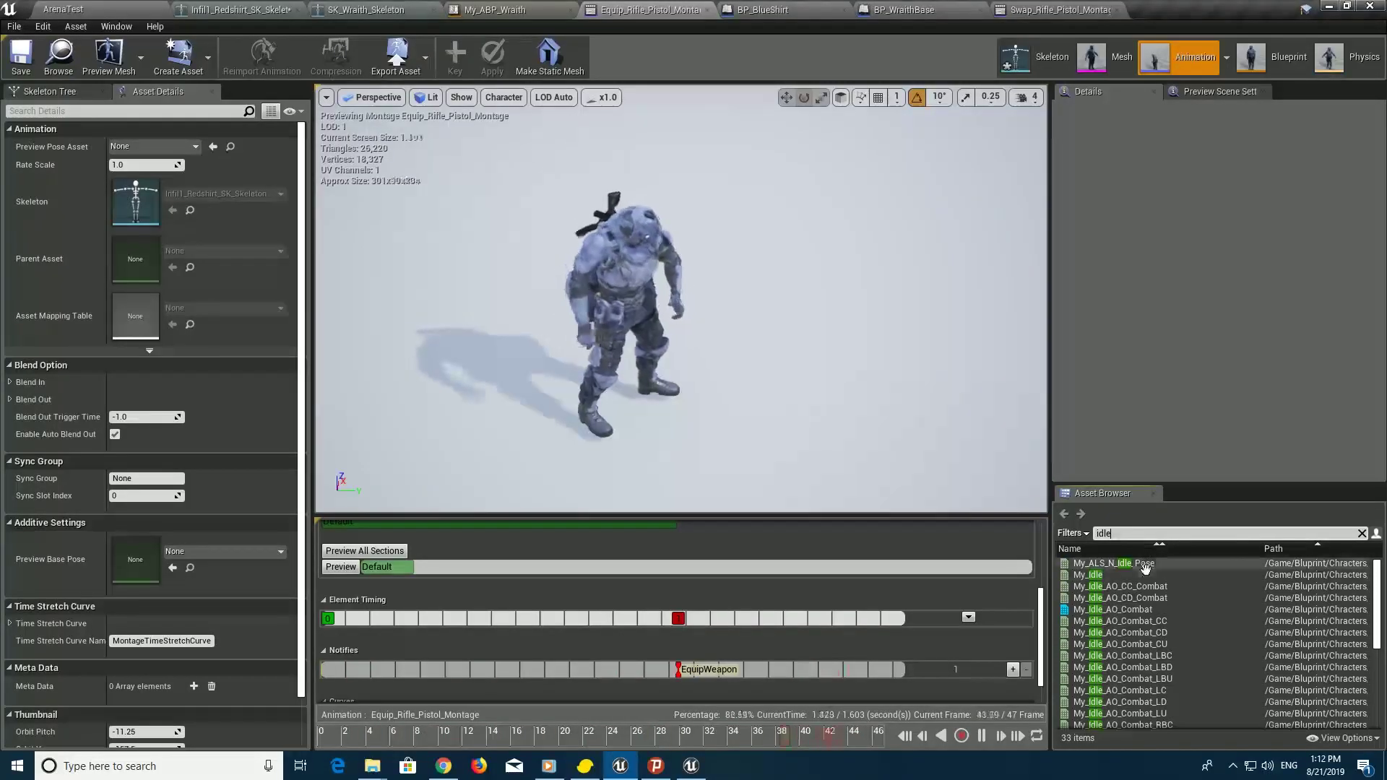
pyautogui.moveTo(1133, 575)
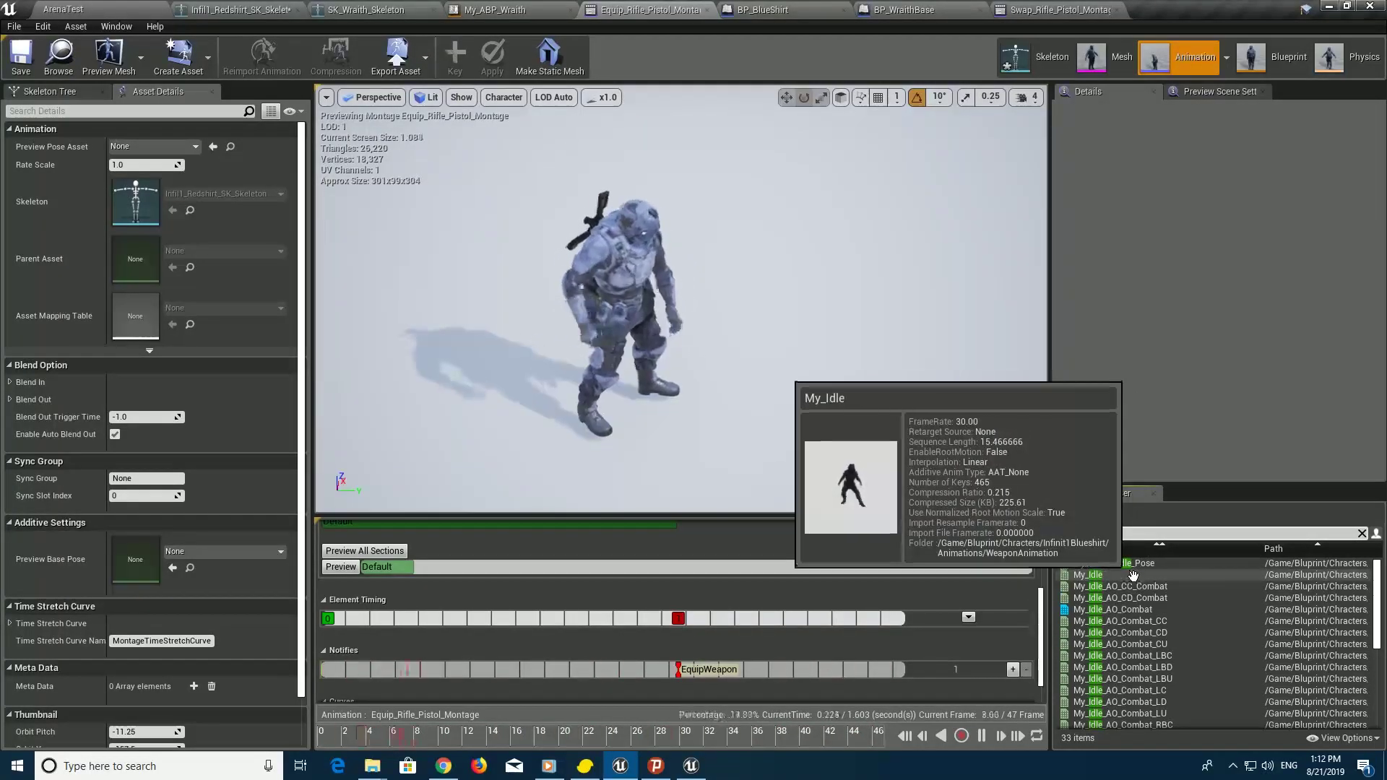
pyautogui.click(1134, 586)
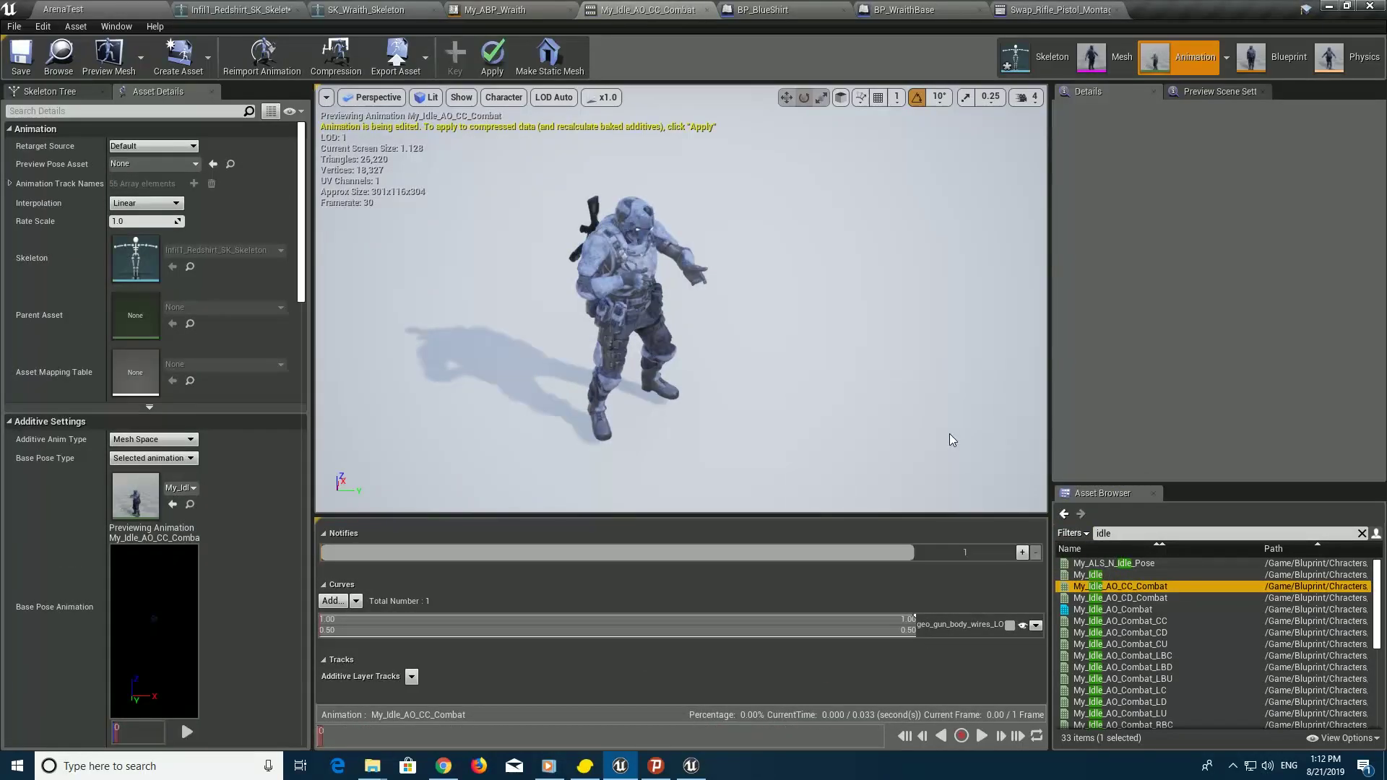
pyautogui.click(491, 65)
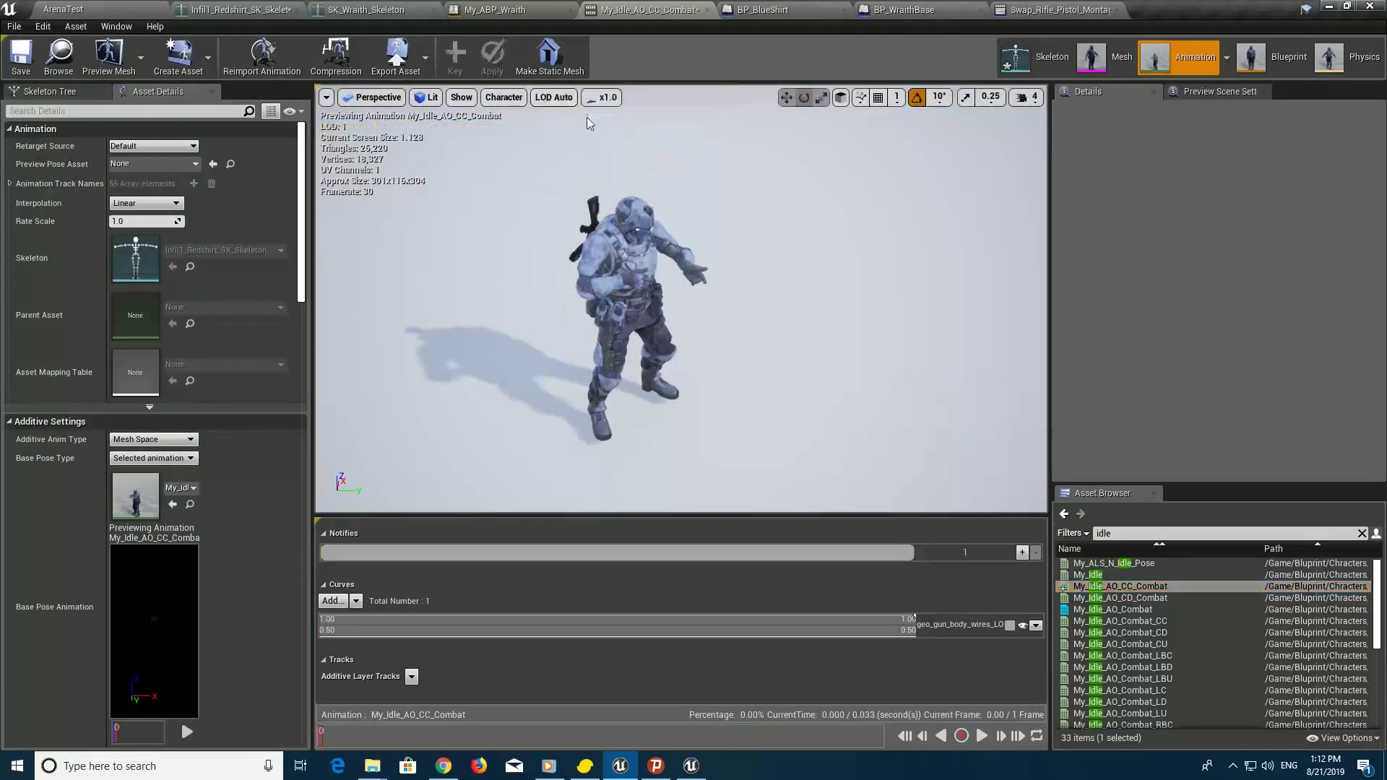
# Close the My_Idle_AO_CC_Combat and Redshirt skeleton editors
pyautogui.click(707, 10)
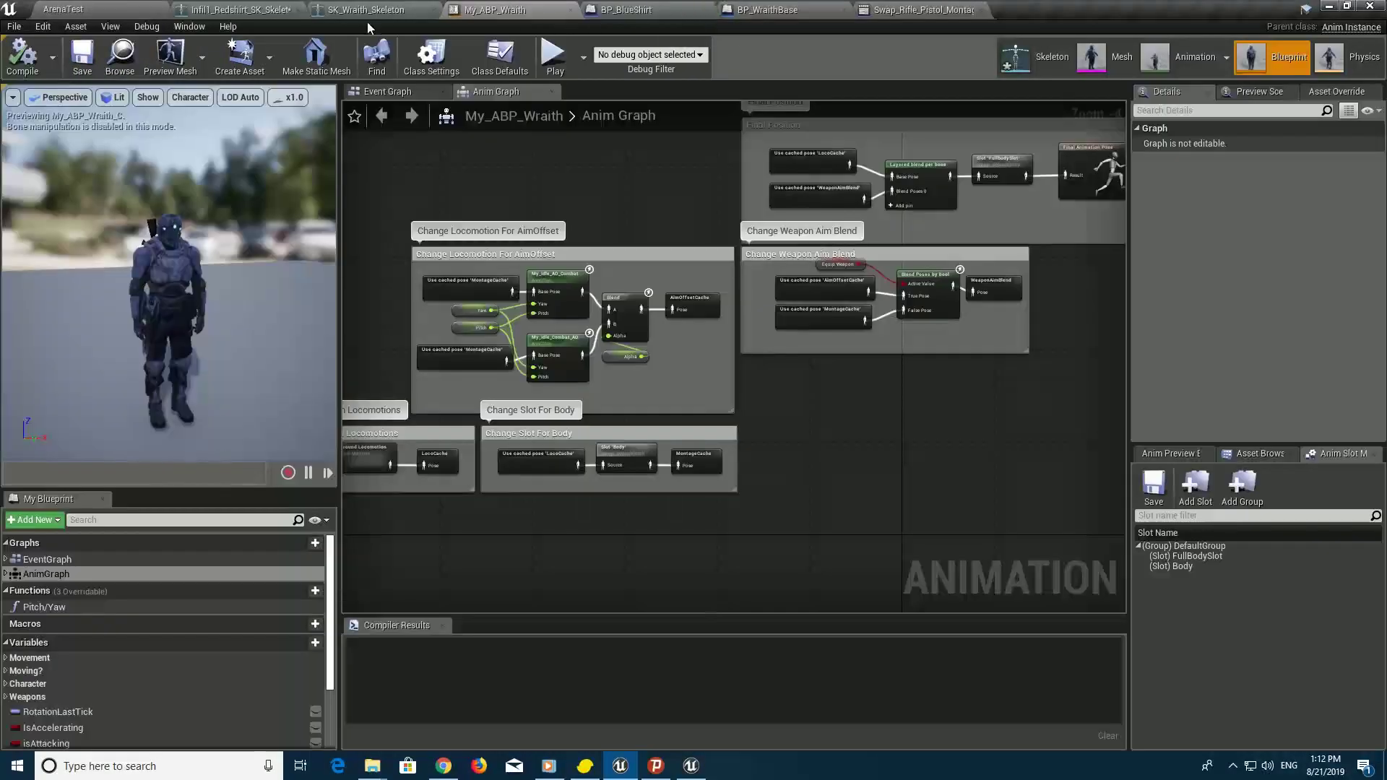
pyautogui.click(268, 11)
pyautogui.click(298, 10)
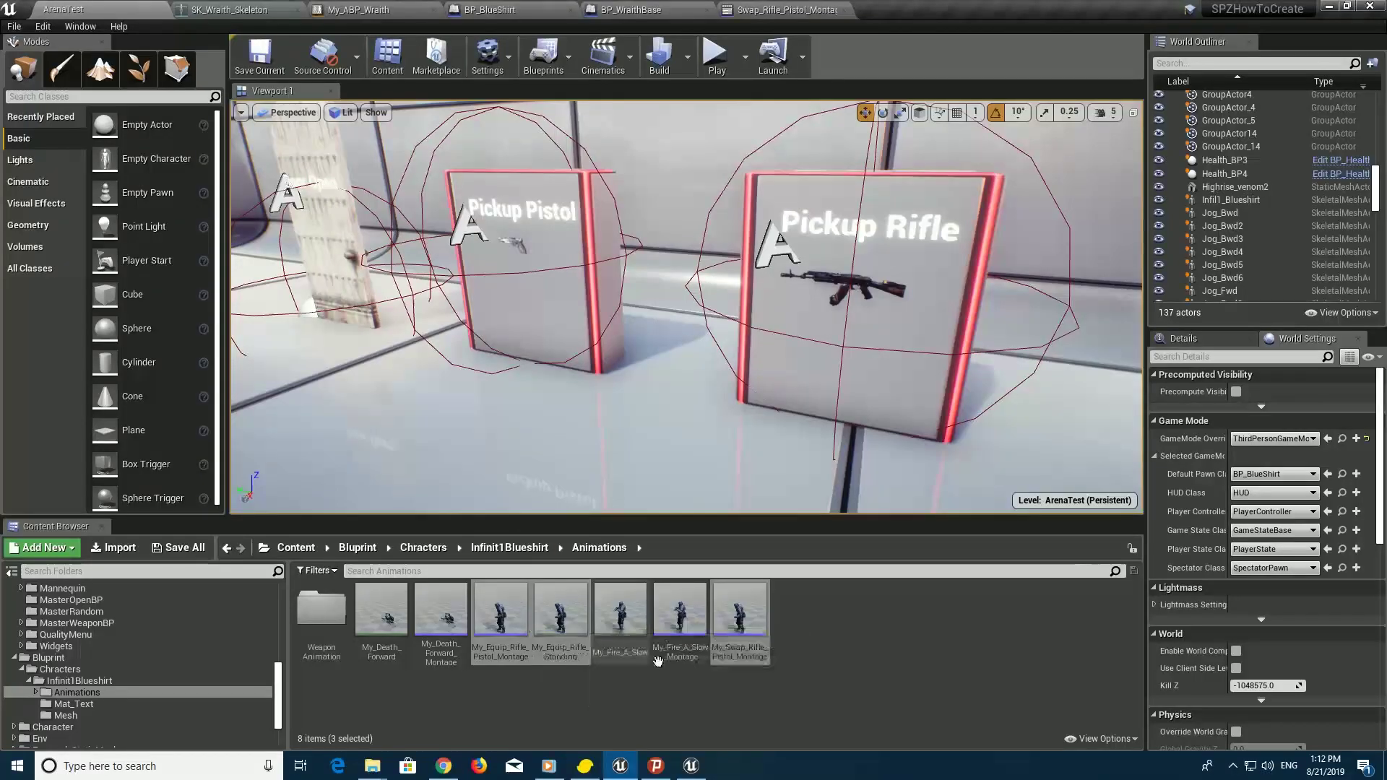
# Open My_Fire_A_Slow_Montage, freeze its preview and select the AssaultHold socket in the Skeleton Tree
pyautogui.doubleClick(683, 619)
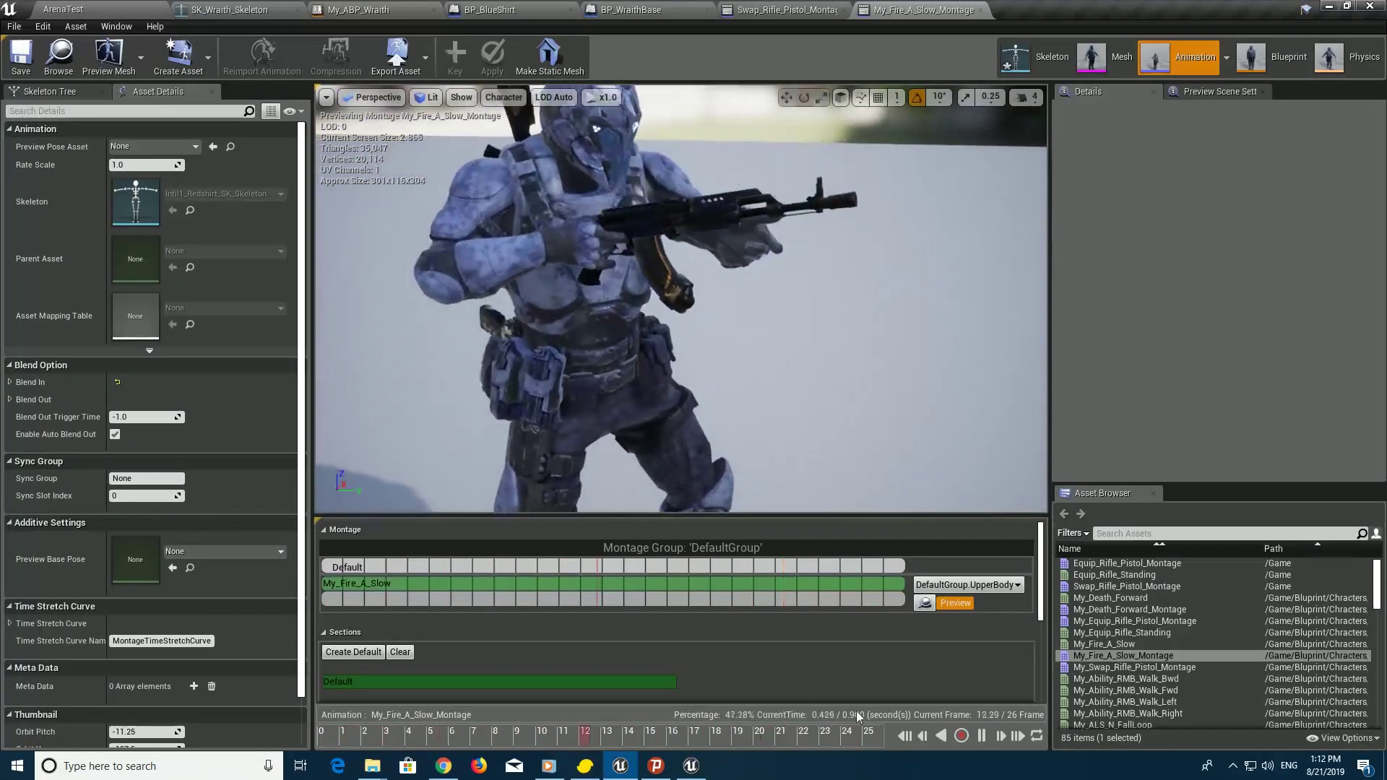
pyautogui.click(814, 741)
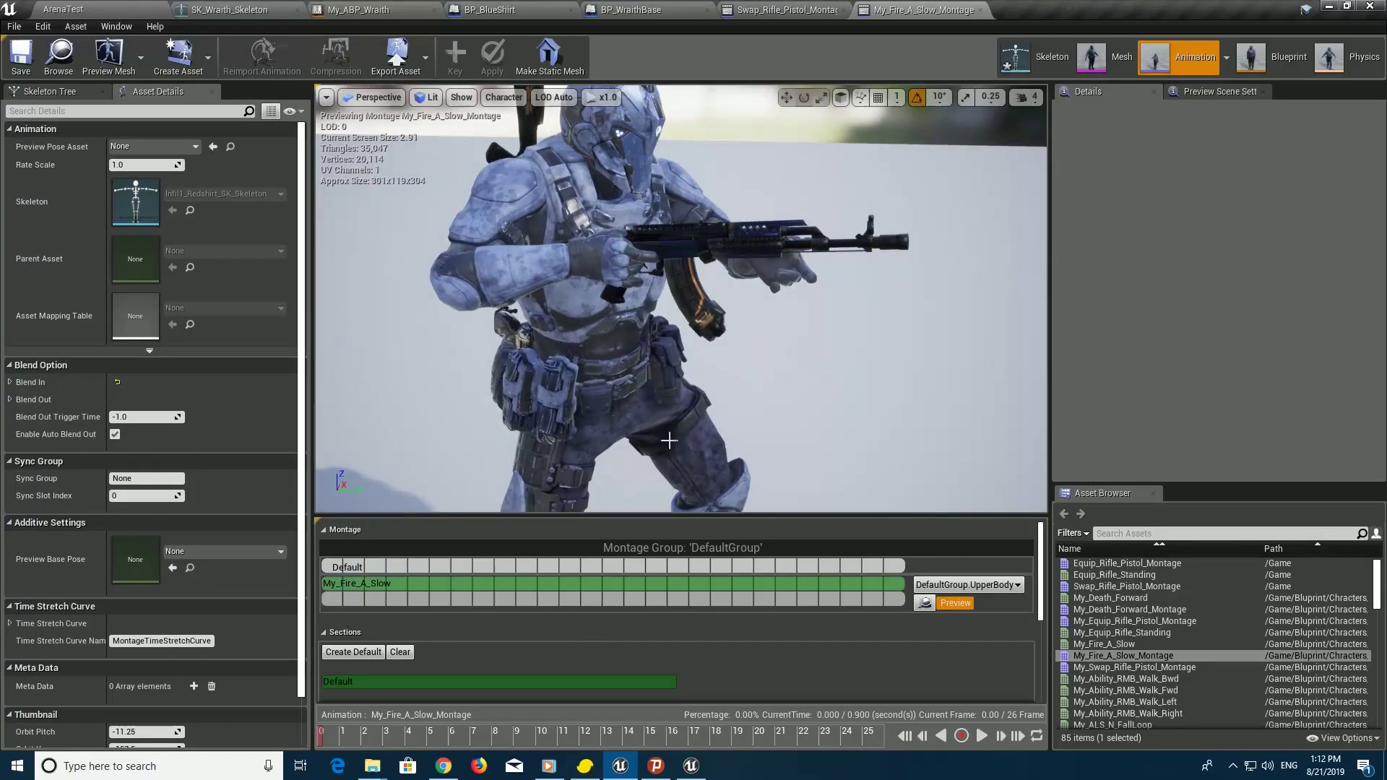
pyautogui.click(49, 91)
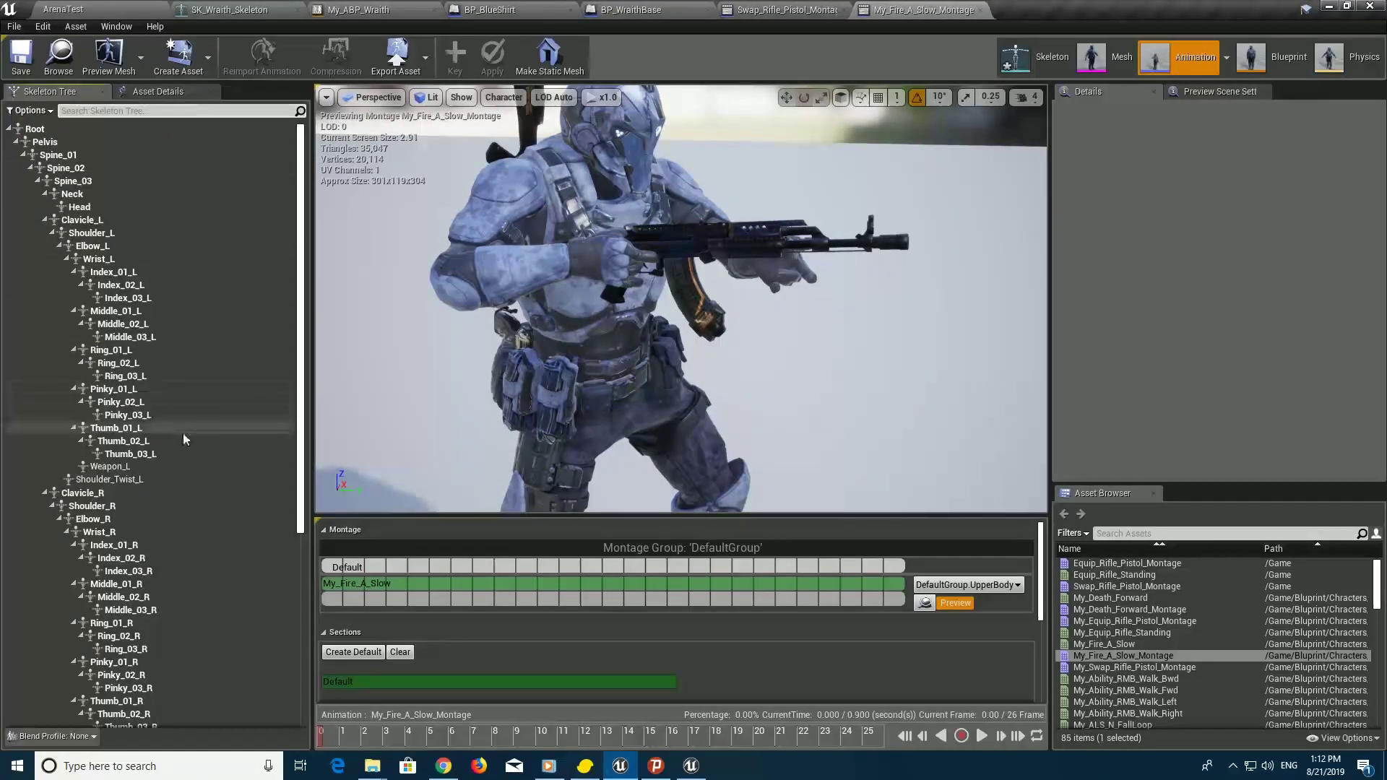
pyautogui.scroll(-8, 182, 433)
pyautogui.click(163, 448)
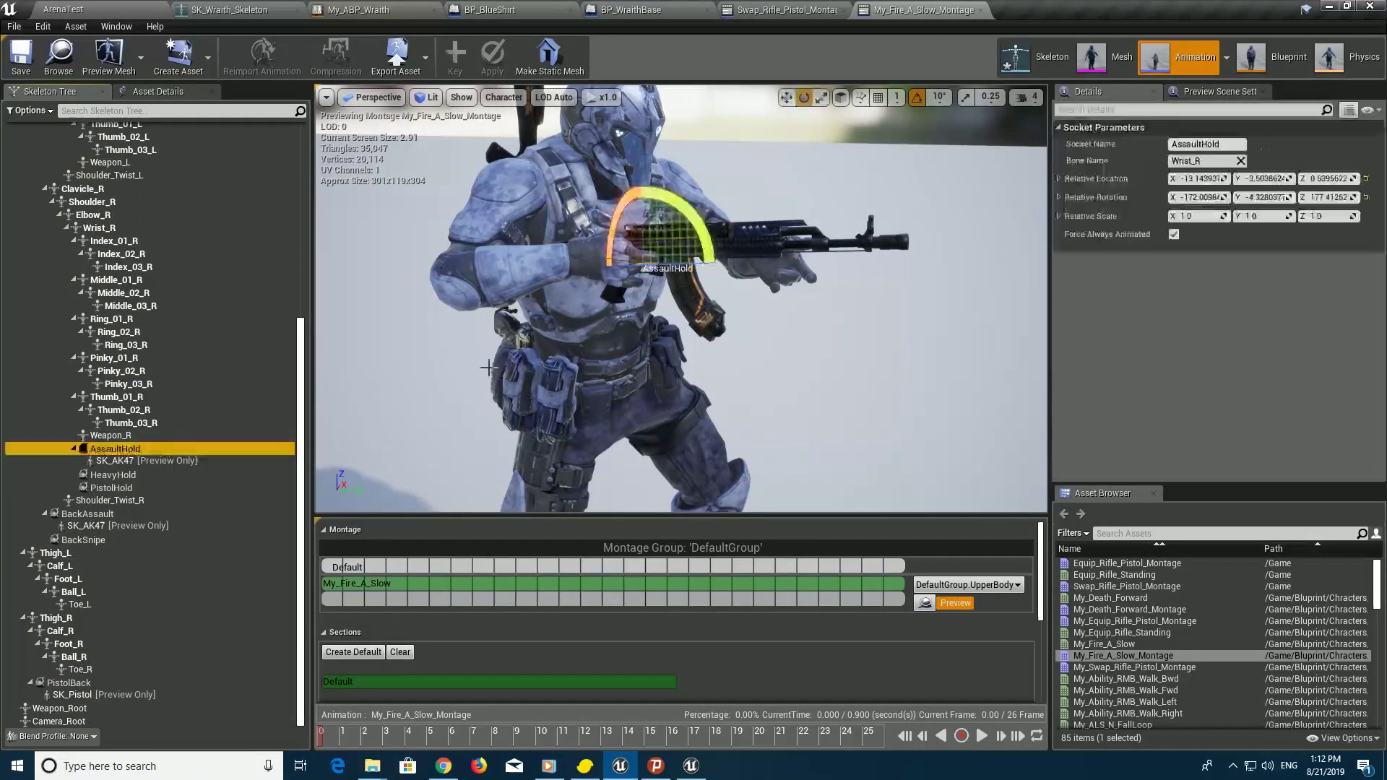
pyautogui.scroll(5, 488, 368)
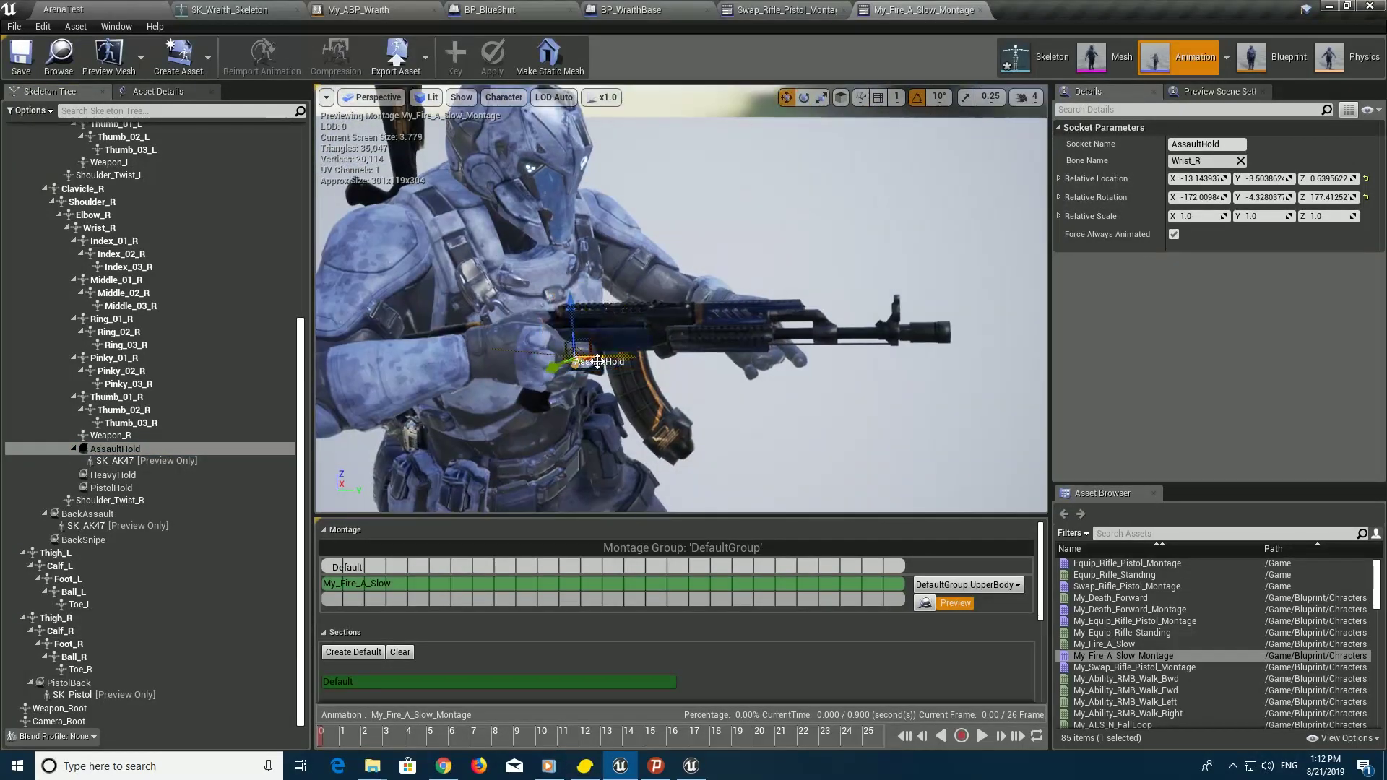
# Shift and rotate the AssaultHold socket to turn the AK47 toward the right hand
pyautogui.moveTo(599, 361)
pyautogui.mouseDown()
pyautogui.moveTo(623, 361)
pyautogui.moveTo(588, 308)
pyautogui.mouseUp()
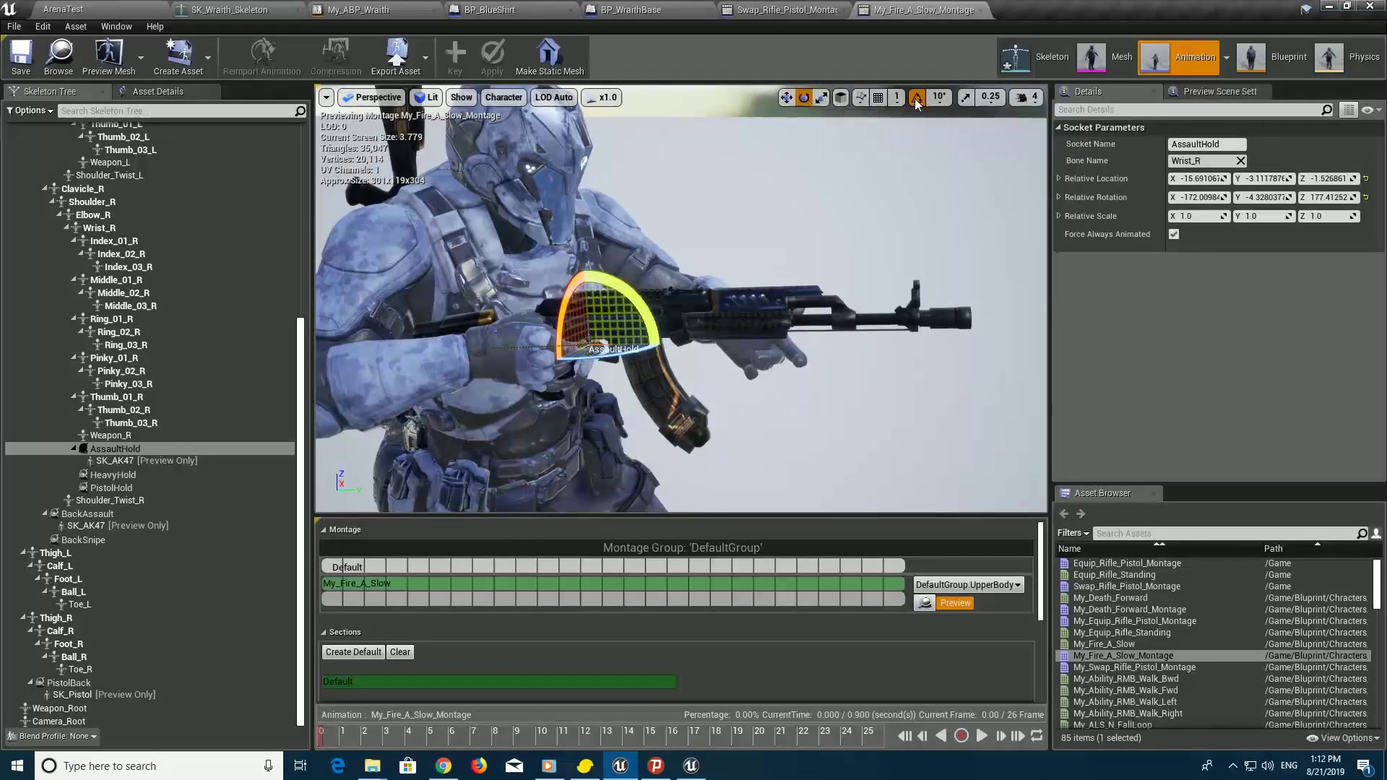
pyautogui.moveTo(648, 307); pyautogui.dragTo(650, 329)
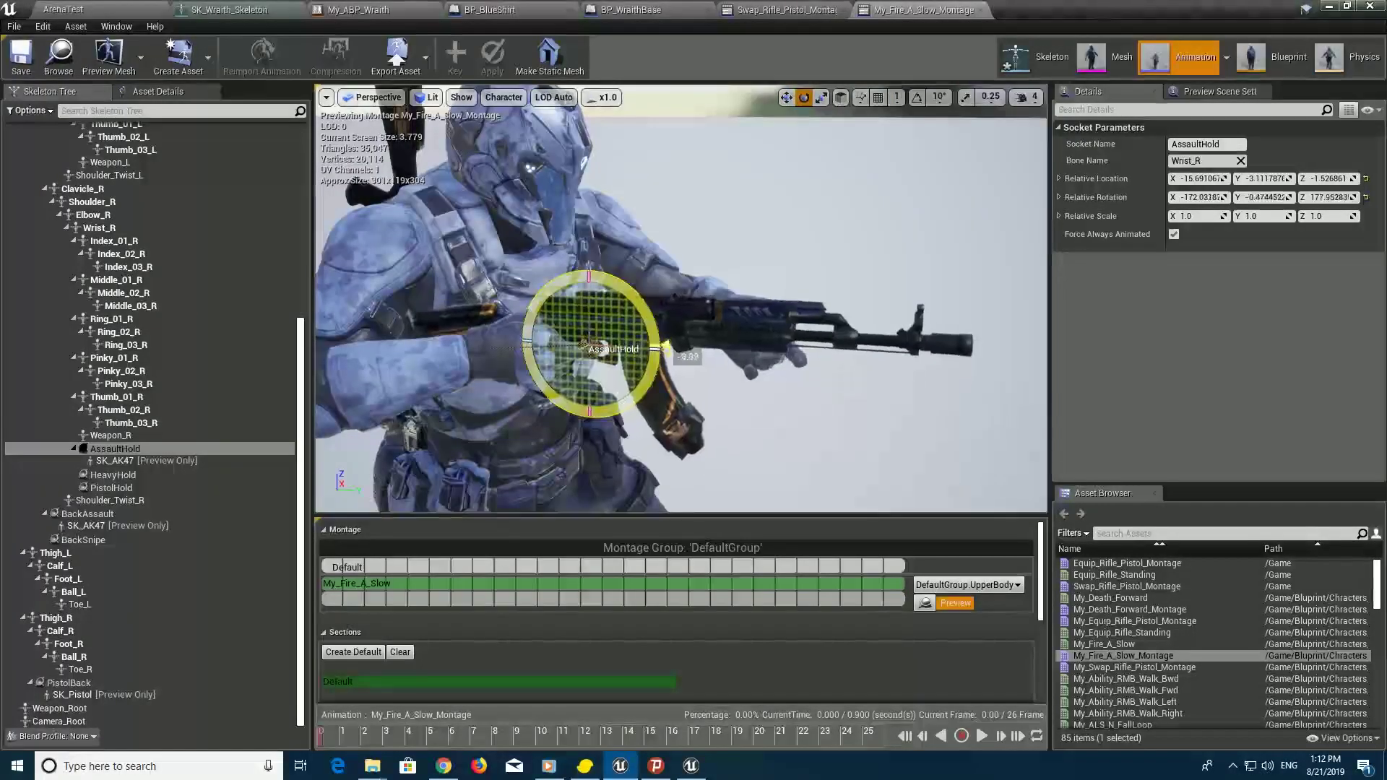
pyautogui.moveTo(722, 303); pyautogui.dragTo(816, 277)
pyautogui.click(1026, 99)
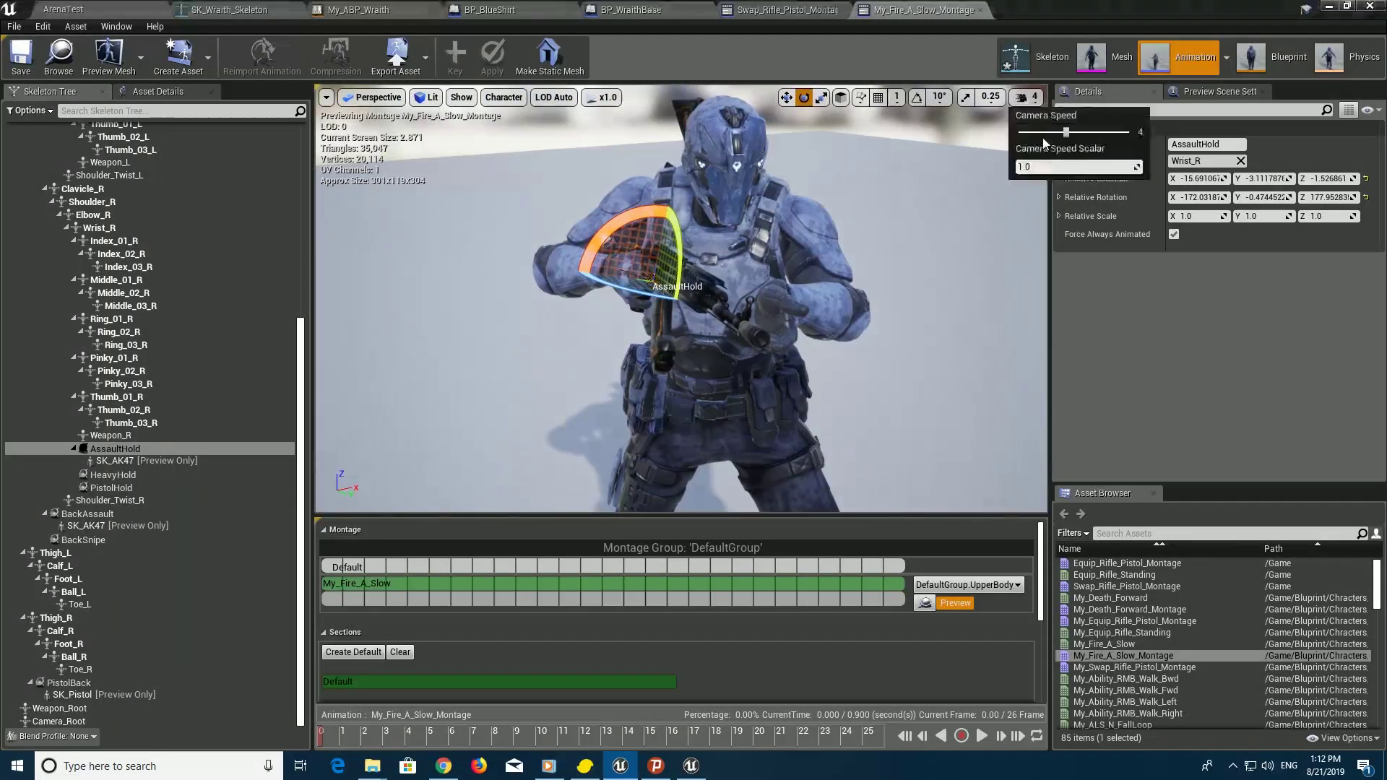
pyautogui.moveTo(795, 216); pyautogui.dragTo(650, 231, button='right')
pyautogui.moveTo(751, 289); pyautogui.dragTo(756, 260)
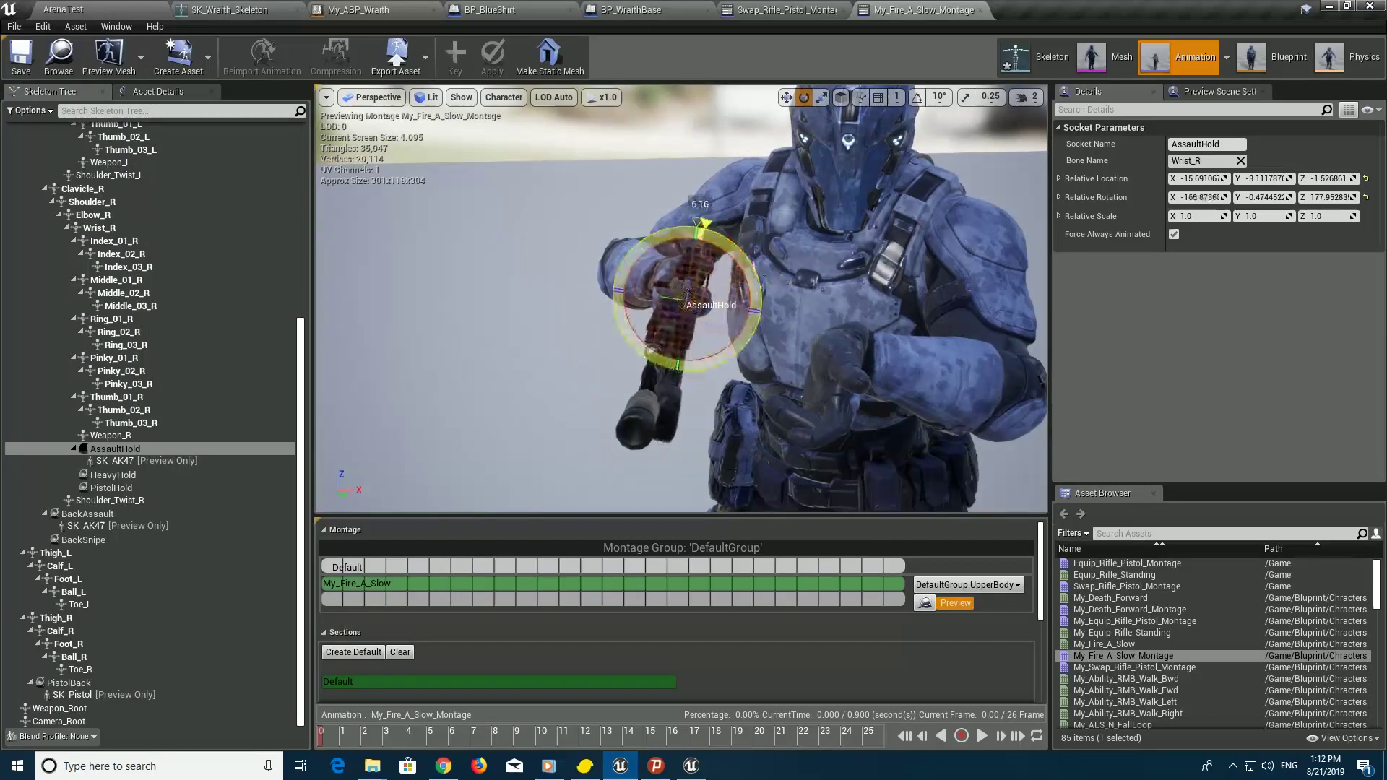
pyautogui.moveTo(719, 324); pyautogui.dragTo(773, 323)
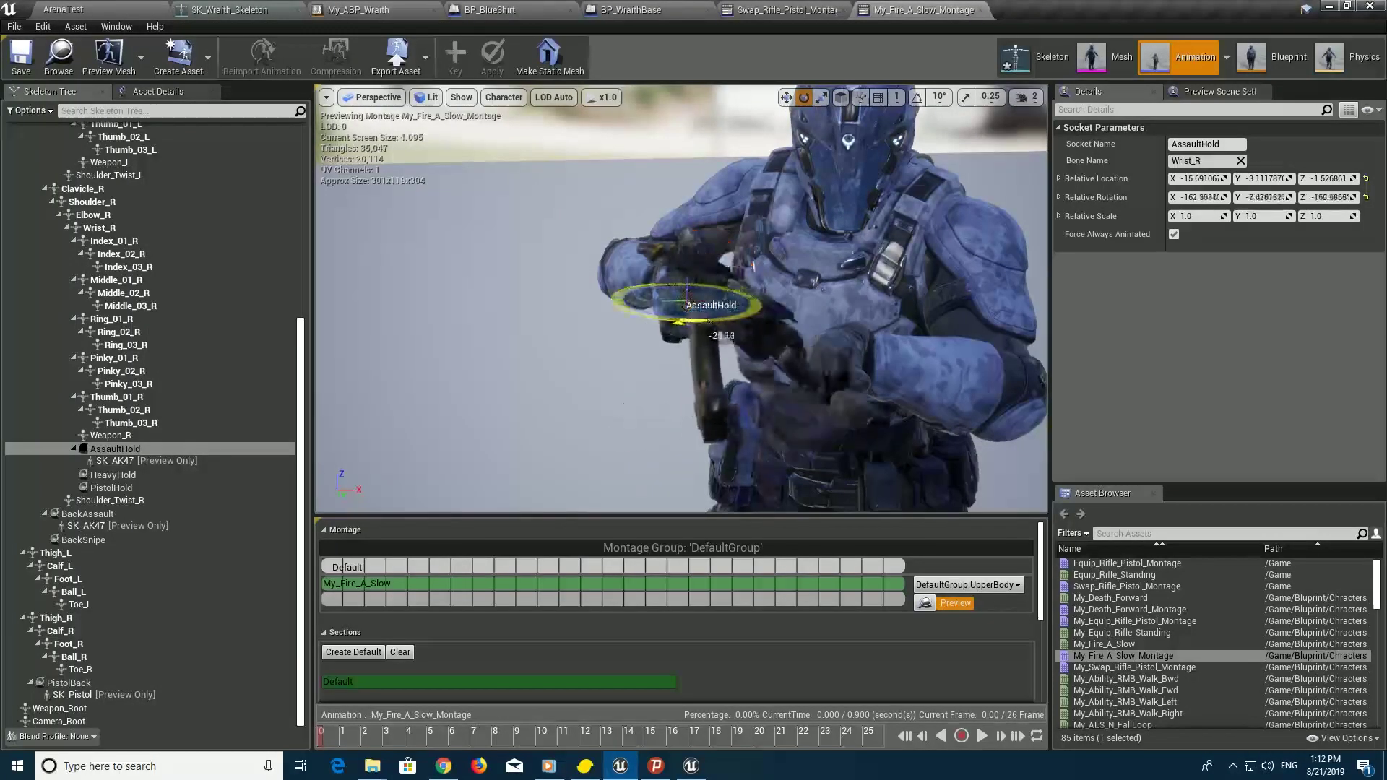
pyautogui.moveTo(681, 325); pyautogui.dragTo(759, 305, button='right')
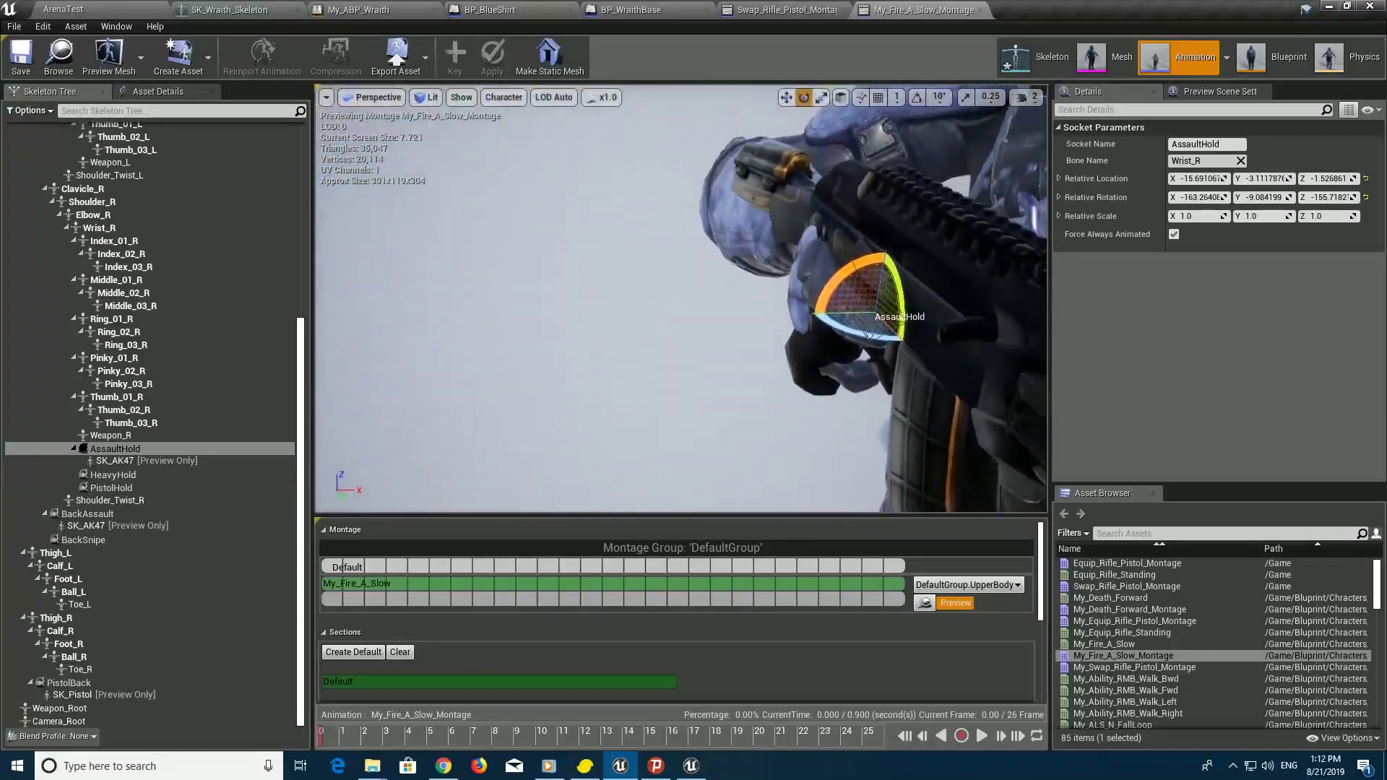
# Fine-tune the socket position and rotation (about X -163.05, Z -158.29) until the rifle sits in hand
pyautogui.press('w')
pyautogui.moveTo(755, 307); pyautogui.dragTo(765, 310)
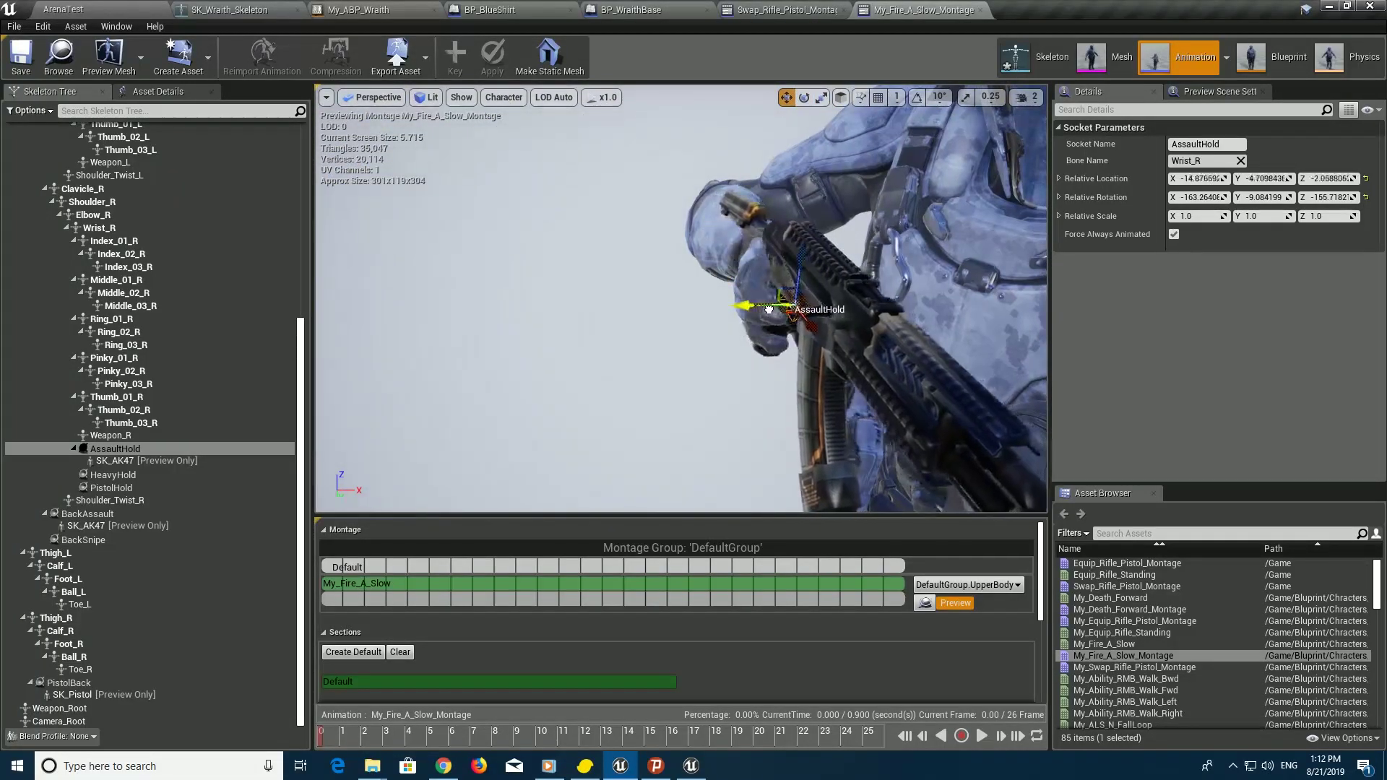
pyautogui.moveTo(765, 310); pyautogui.dragTo(831, 312, button='right')
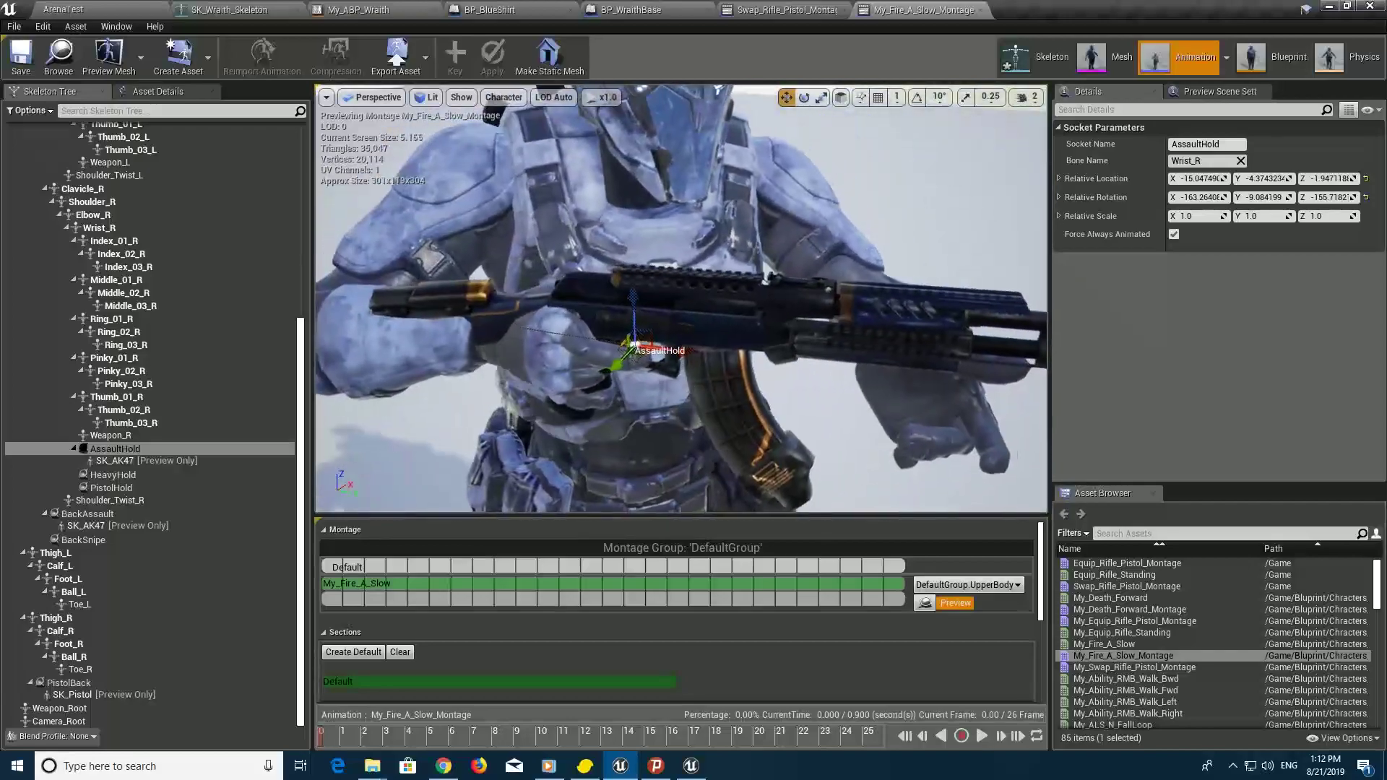
pyautogui.moveTo(722, 350); pyautogui.dragTo(694, 352, button='right')
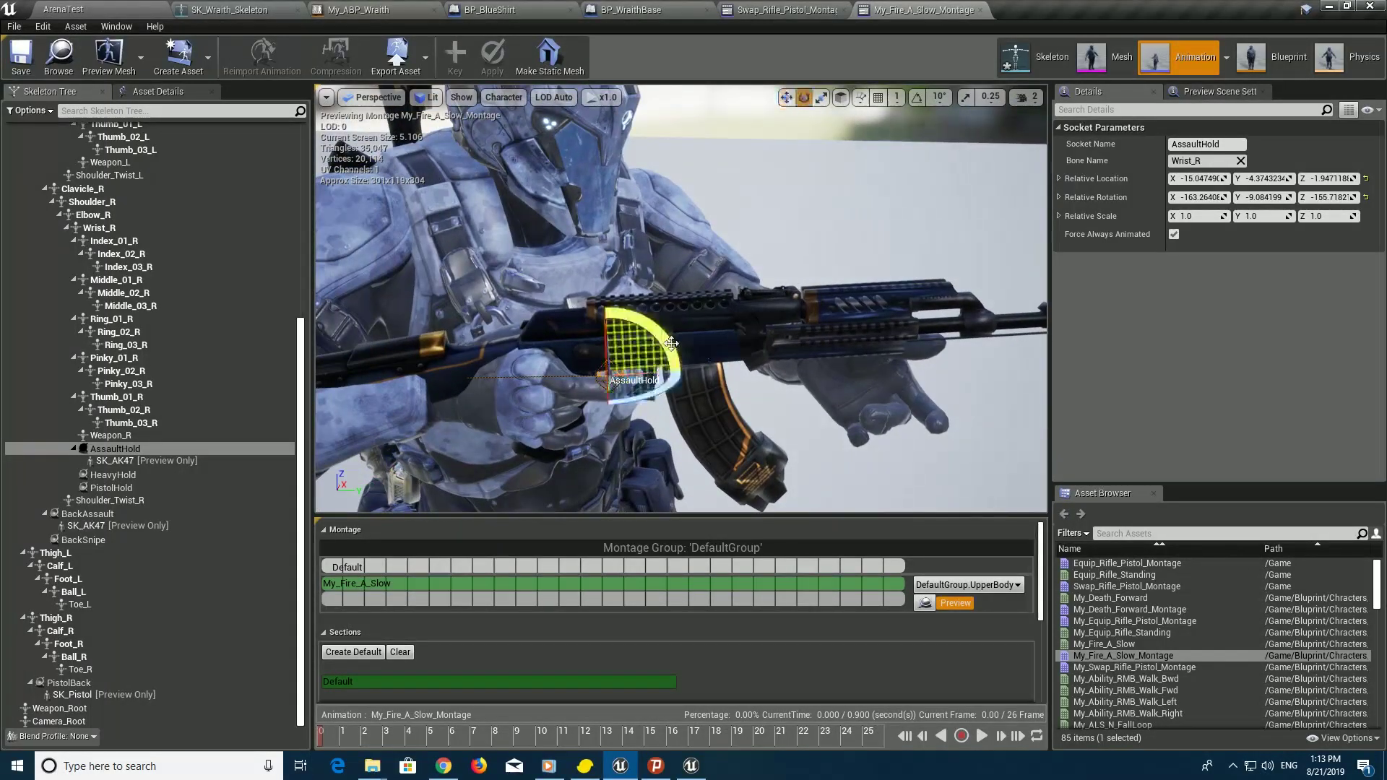
pyautogui.moveTo(671, 343); pyautogui.dragTo(675, 369)
pyautogui.press('w')
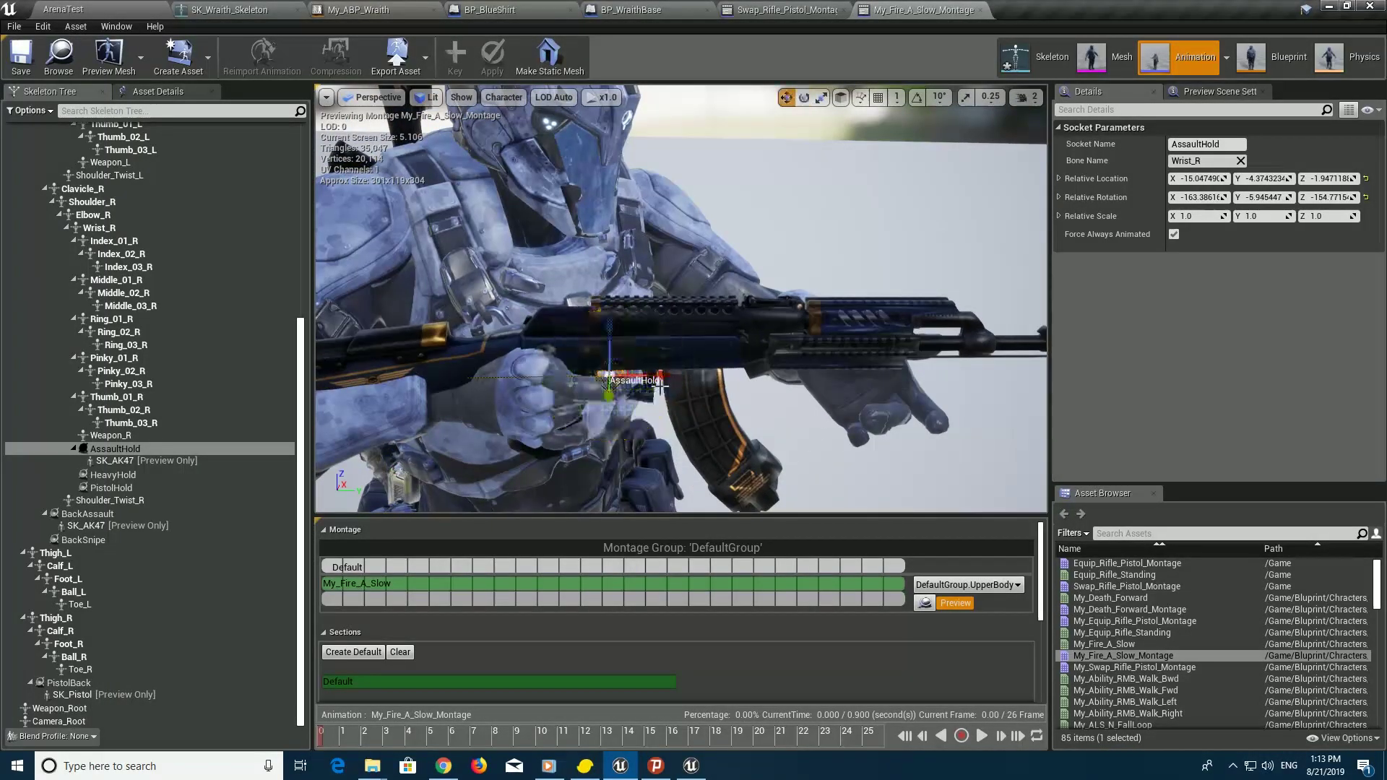
pyautogui.moveTo(657, 380); pyautogui.dragTo(695, 377)
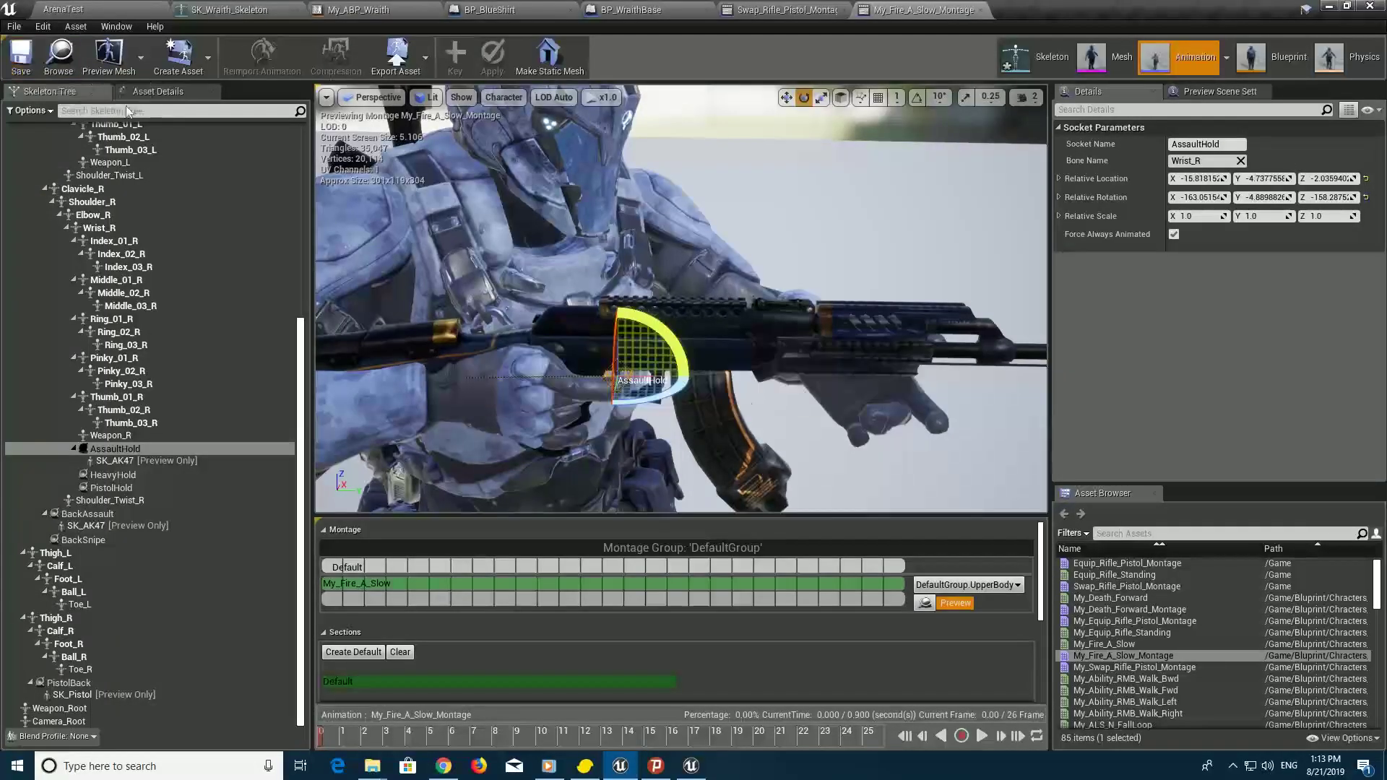
pyautogui.click(148, 463)
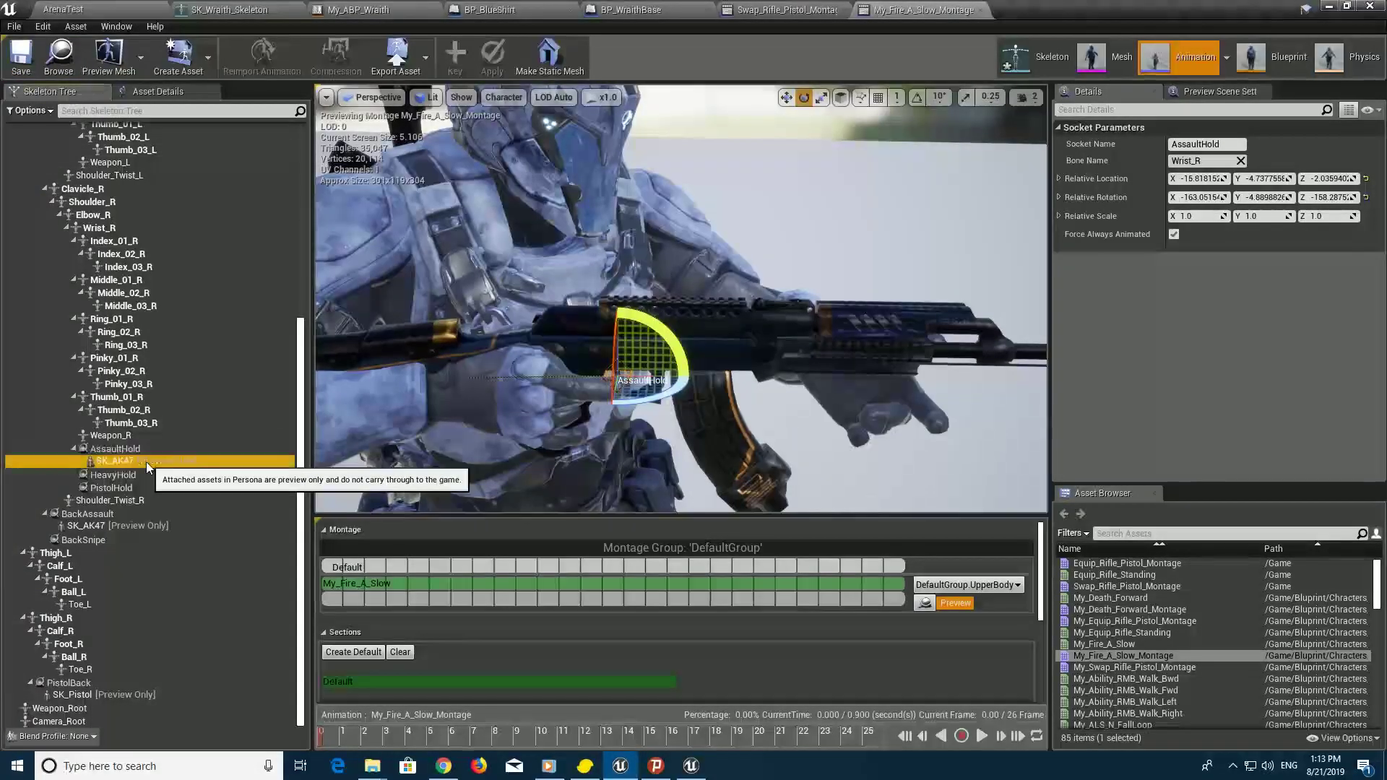
# Remove the AK47 preview and attach an SK_Pistol preview to the PistolHold socket
pyautogui.press('Delete')
pyautogui.click(137, 487)
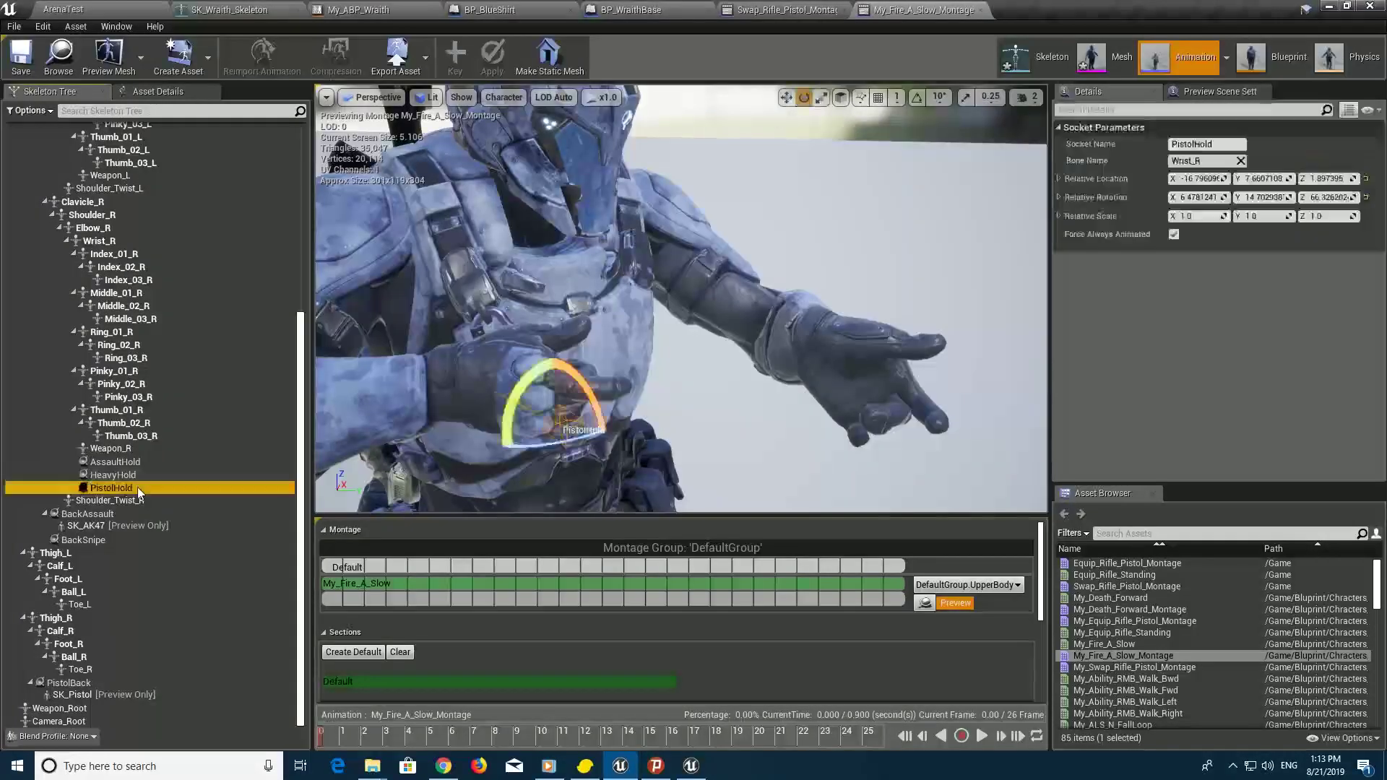
pyautogui.rightClick(137, 487)
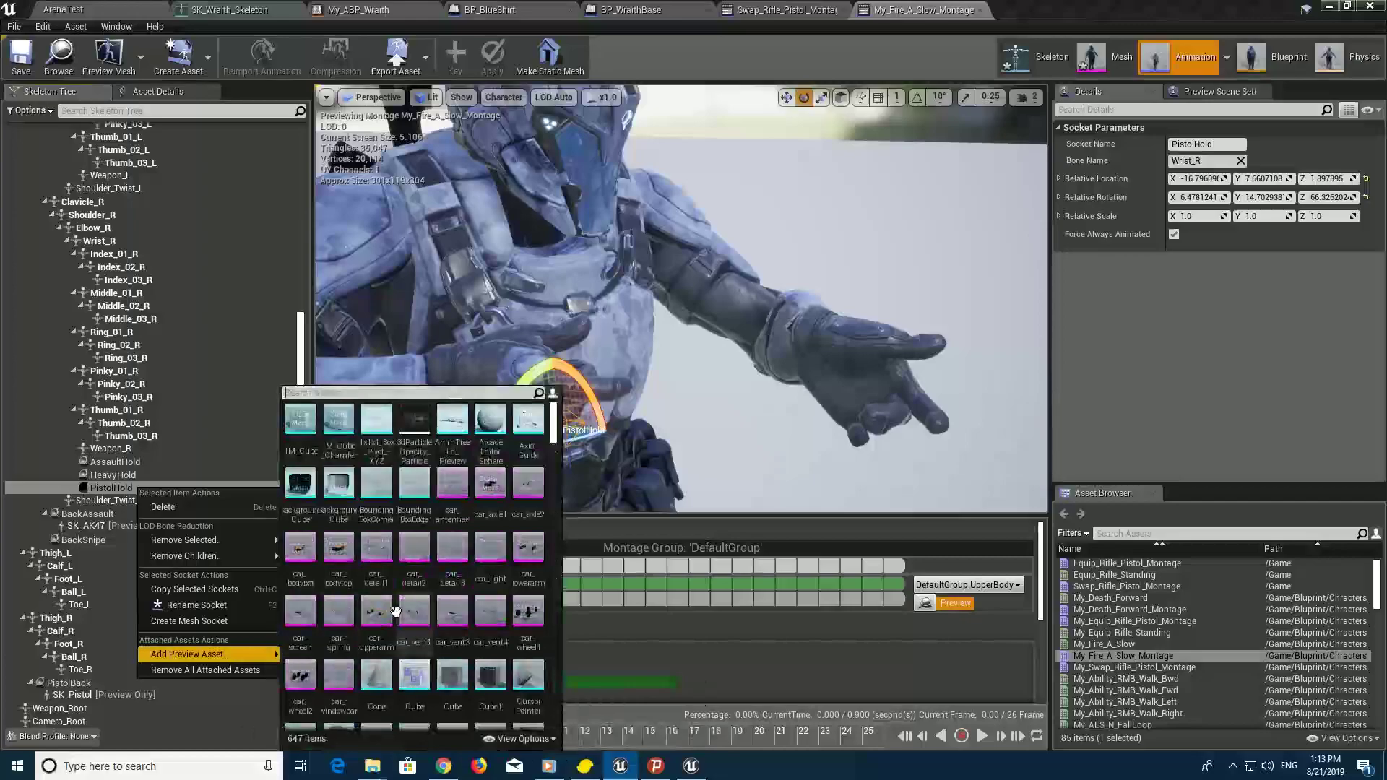
pyautogui.write('pistol')
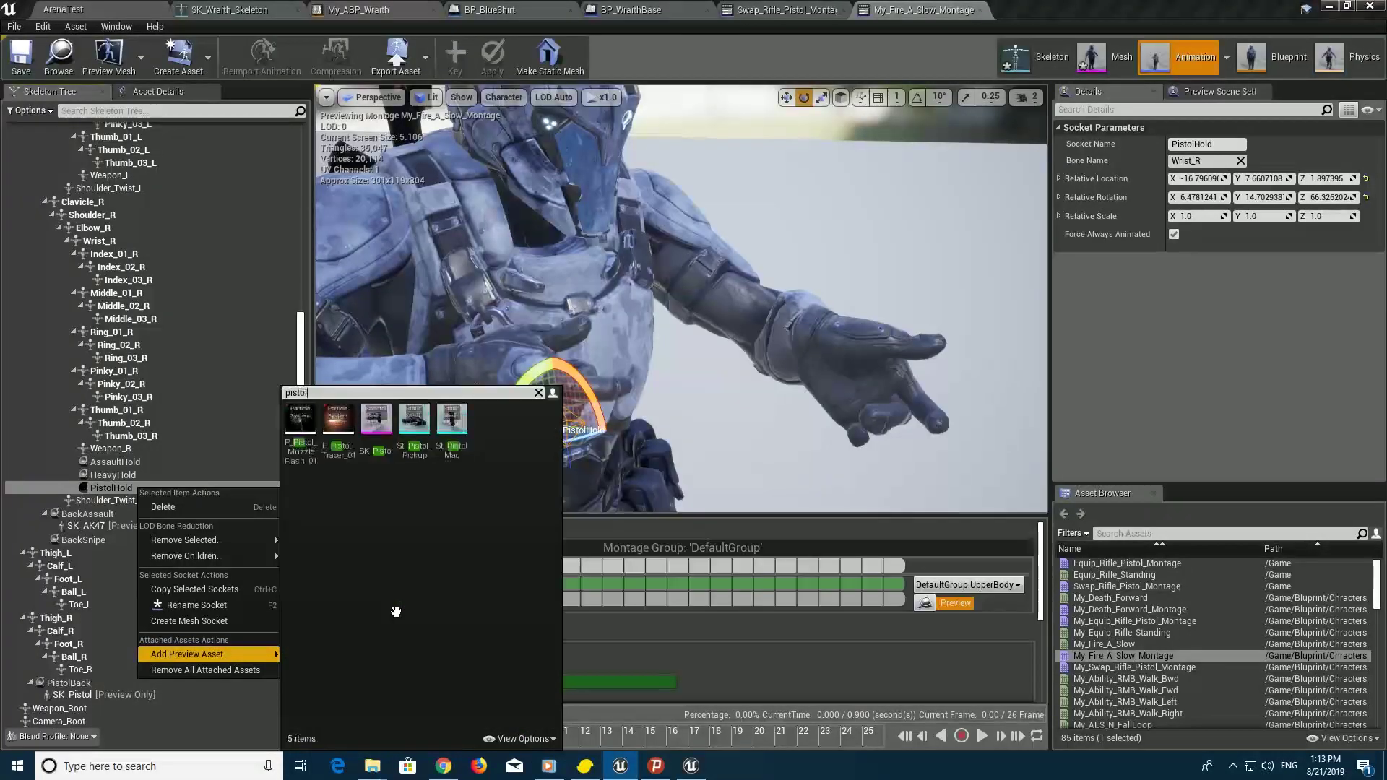
pyautogui.click(376, 421)
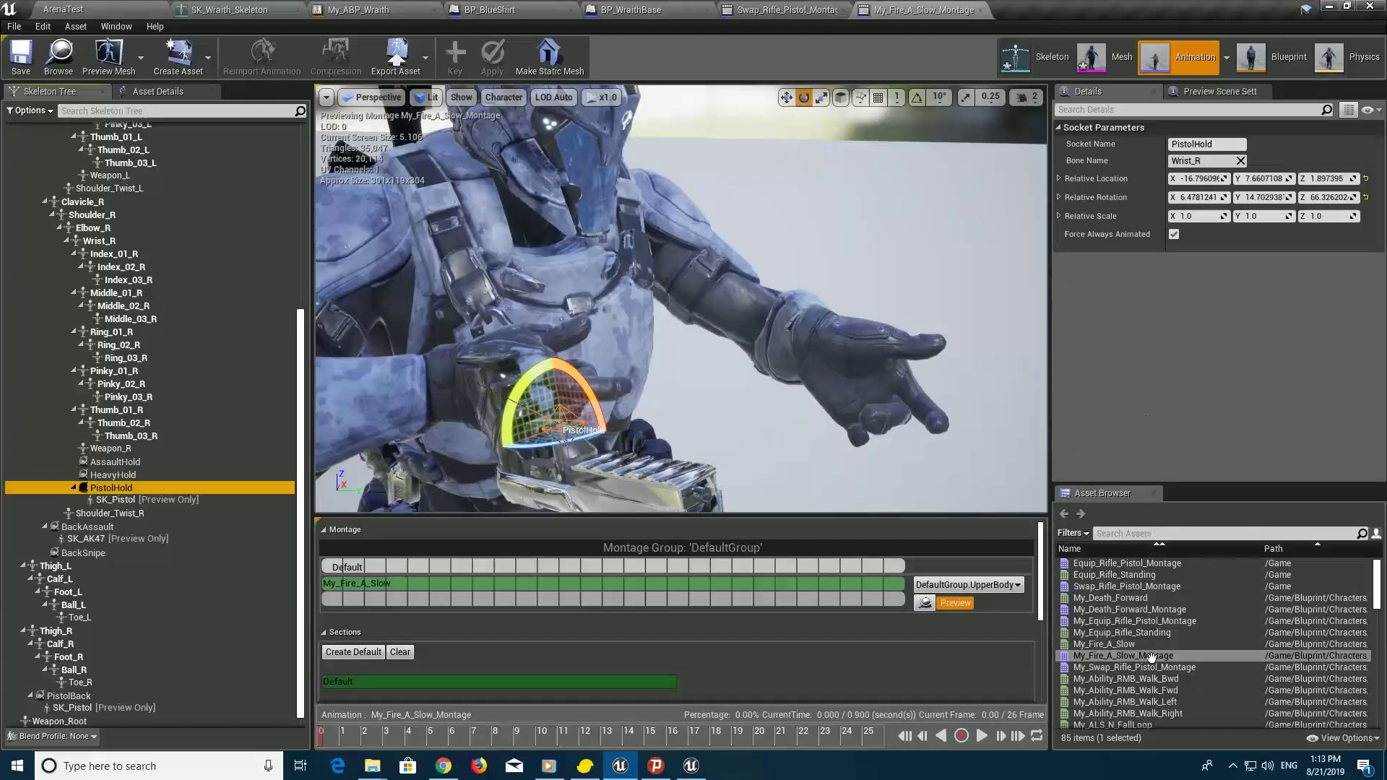
# Filter the Asset Browser for pistol animations
pyautogui.moveTo(1151, 657)
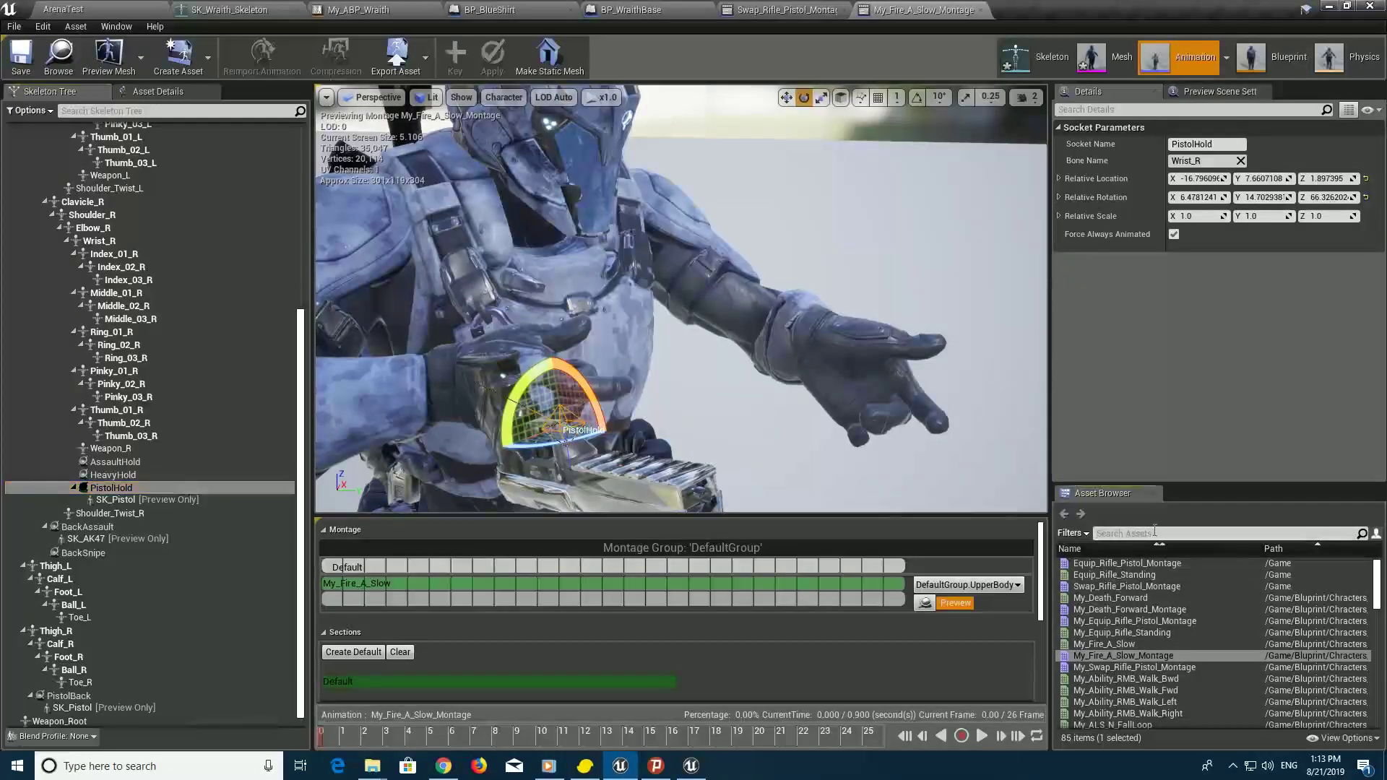
pyautogui.write('pistol')
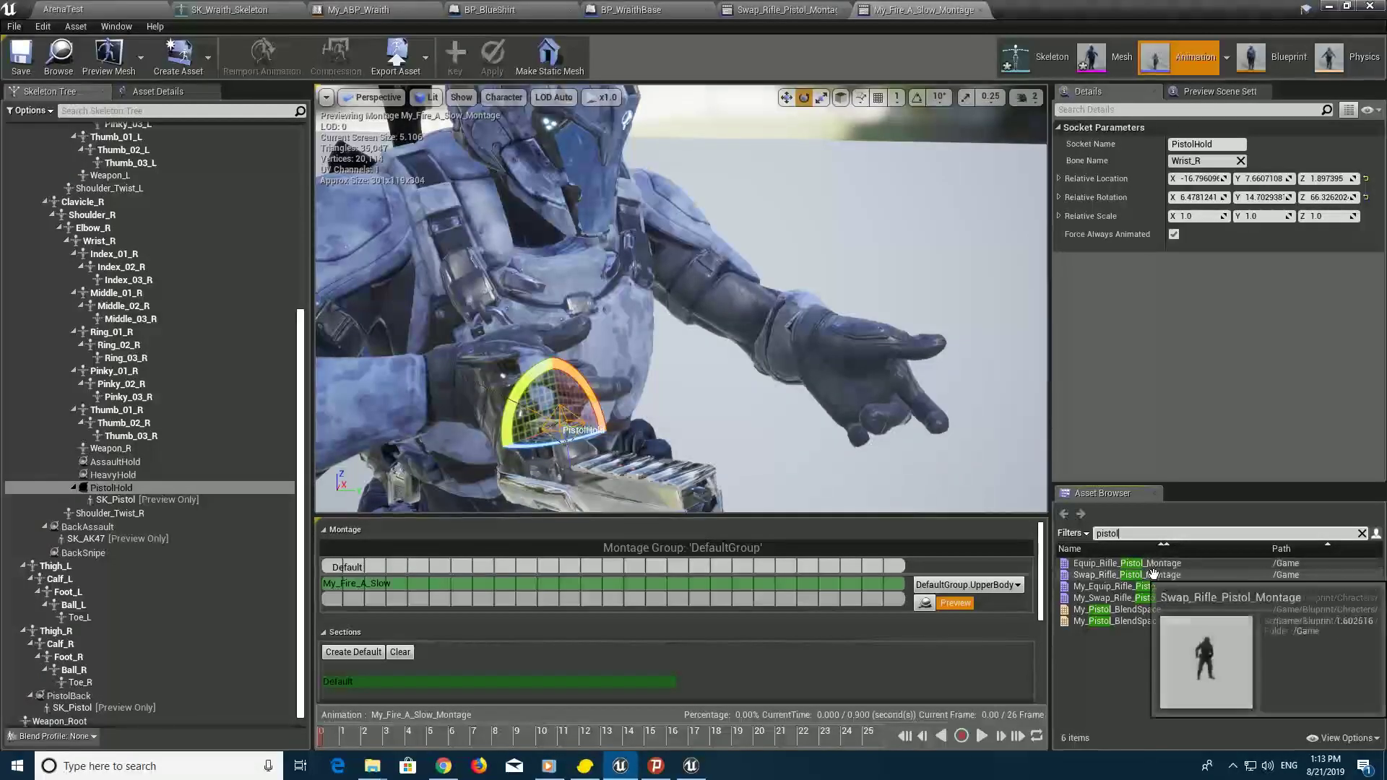
pyautogui.moveTo(1152, 581)
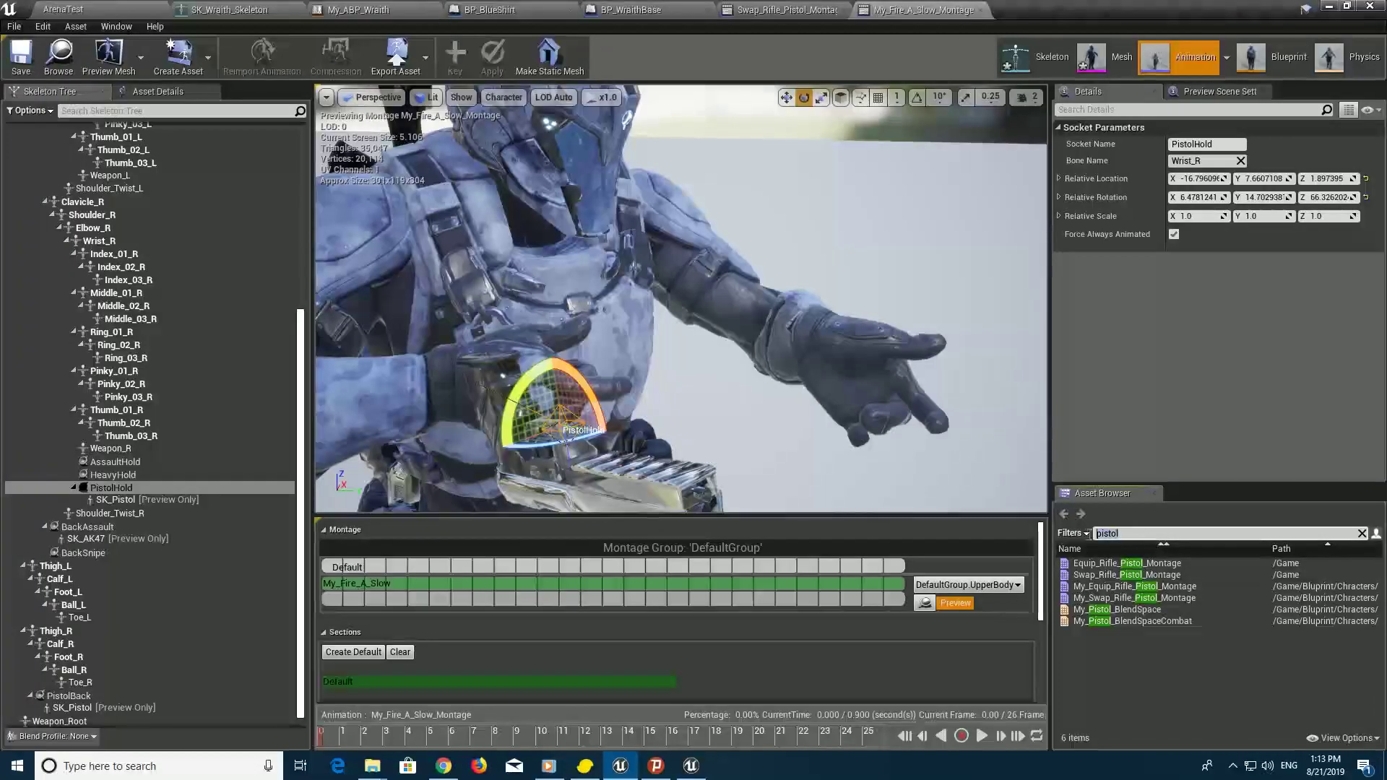
# Open the My_Idle animation and apply its pending edits
pyautogui.write('idle')
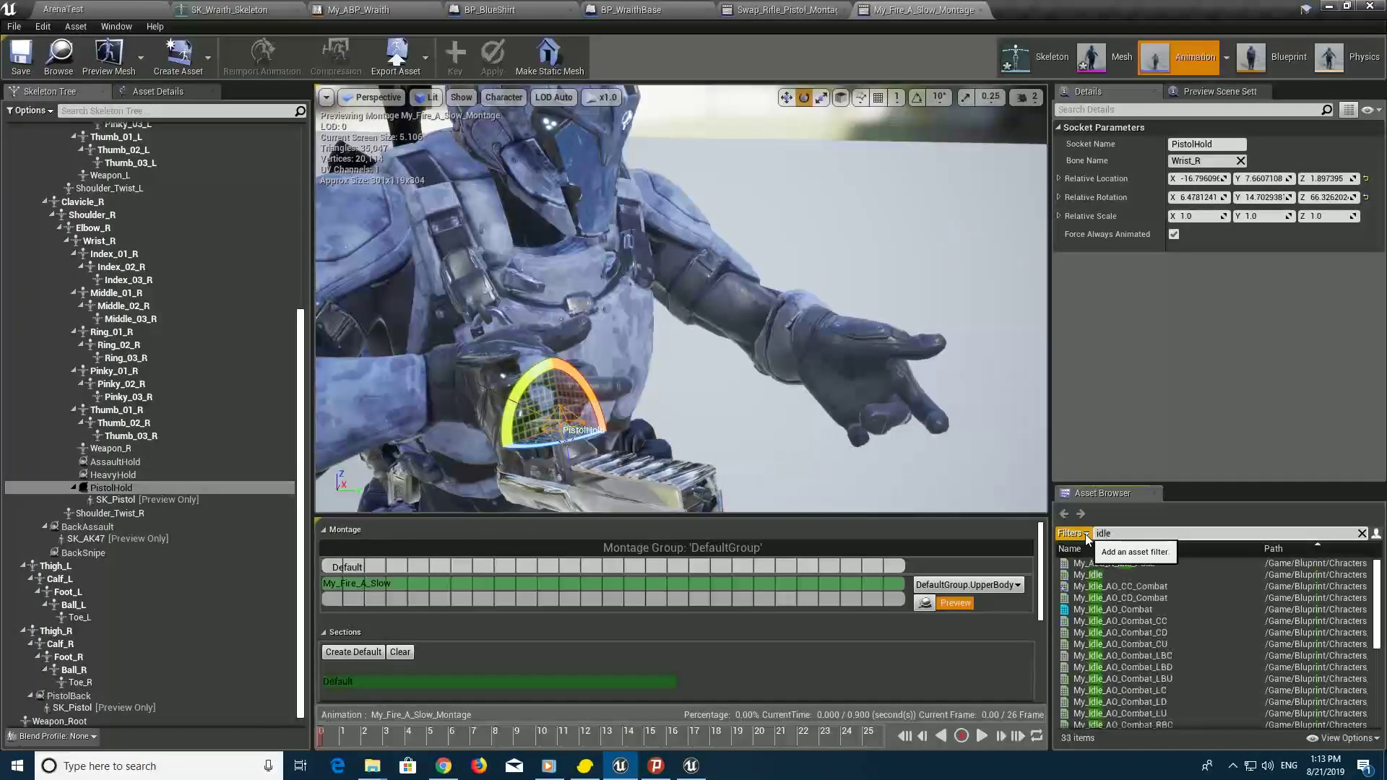
pyautogui.doubleClick(1094, 574)
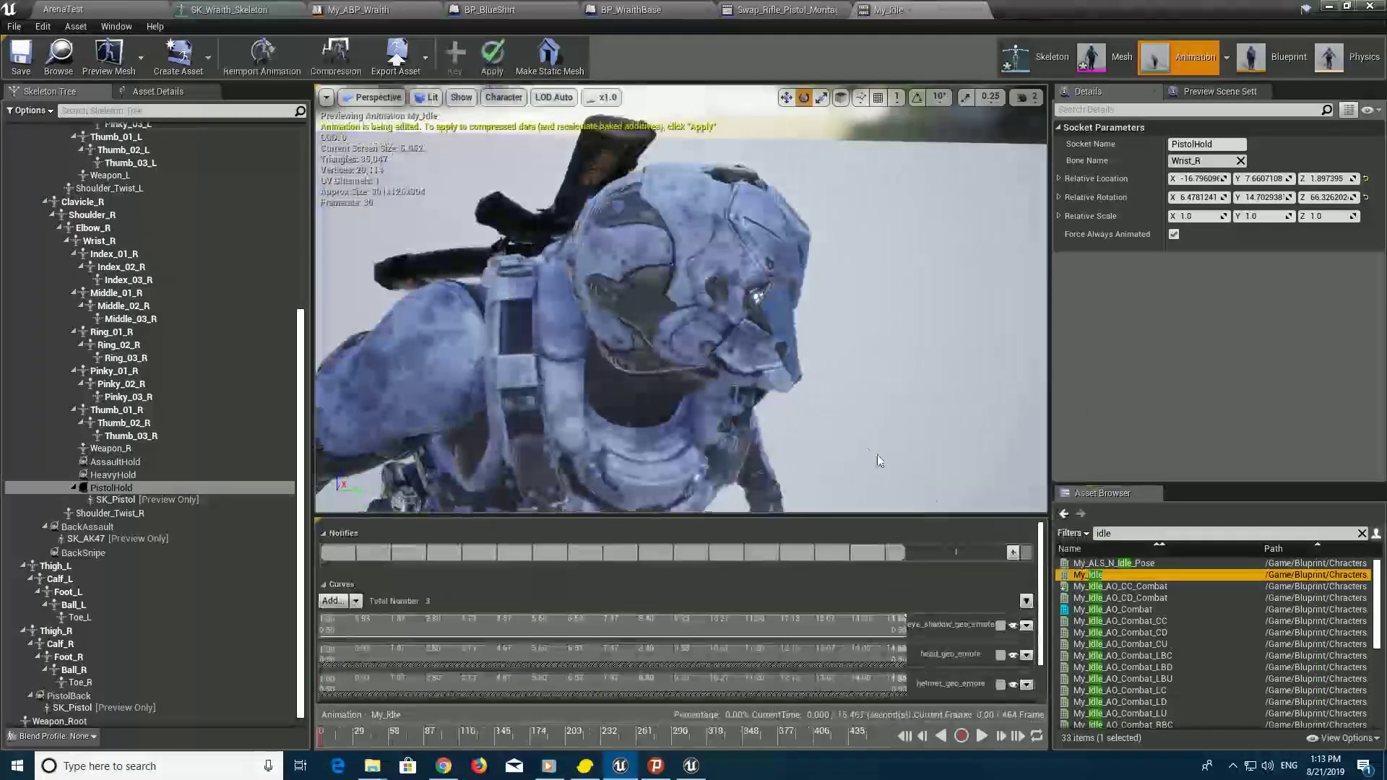
pyautogui.moveTo(680, 297)
pyautogui.mouseDown(button='right')
pyautogui.moveTo(723, 217)
pyautogui.moveTo(873, 400)
pyautogui.mouseUp(button='right')
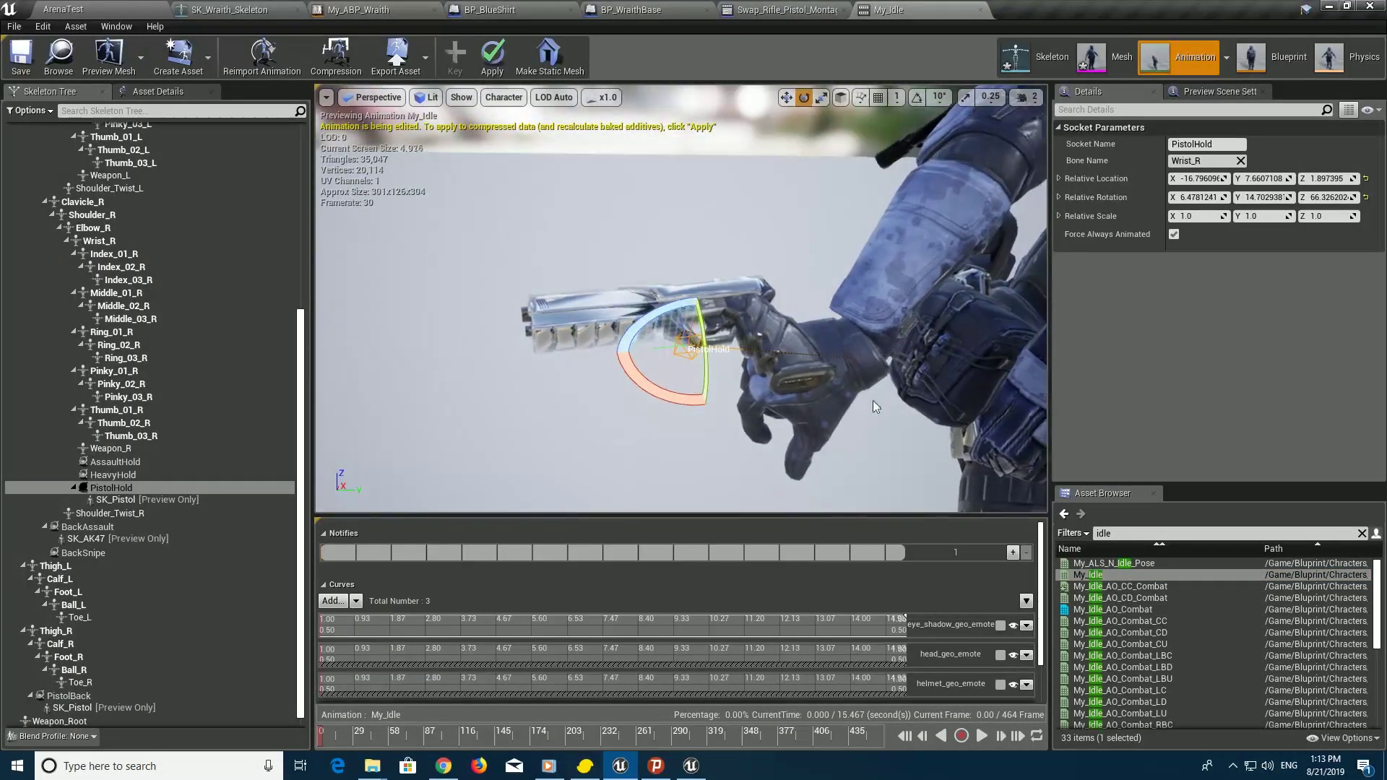
pyautogui.click(505, 63)
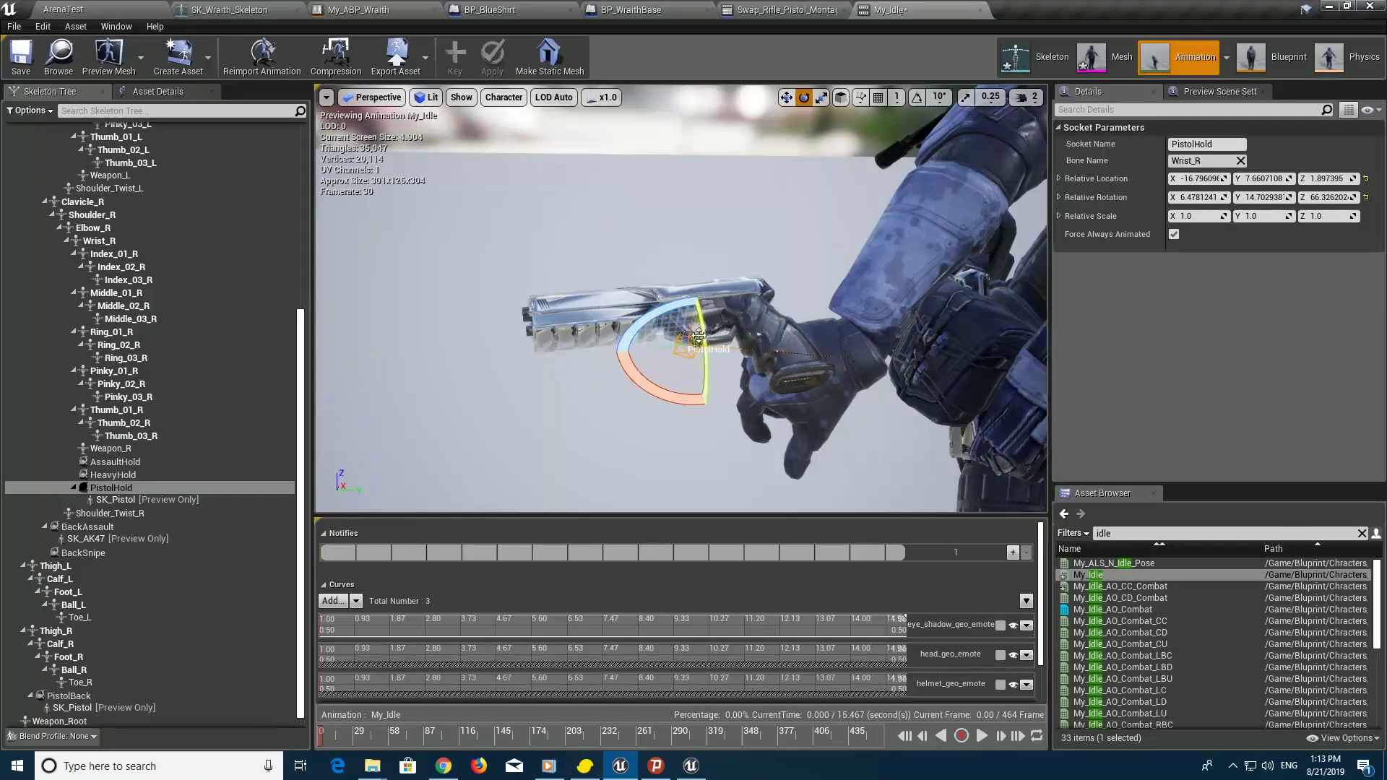
# Rotate the PistolHold socket to about X 128.26 and move it so the pistol hangs barrel-down in hand
pyautogui.moveTo(699, 337); pyautogui.dragTo(708, 397)
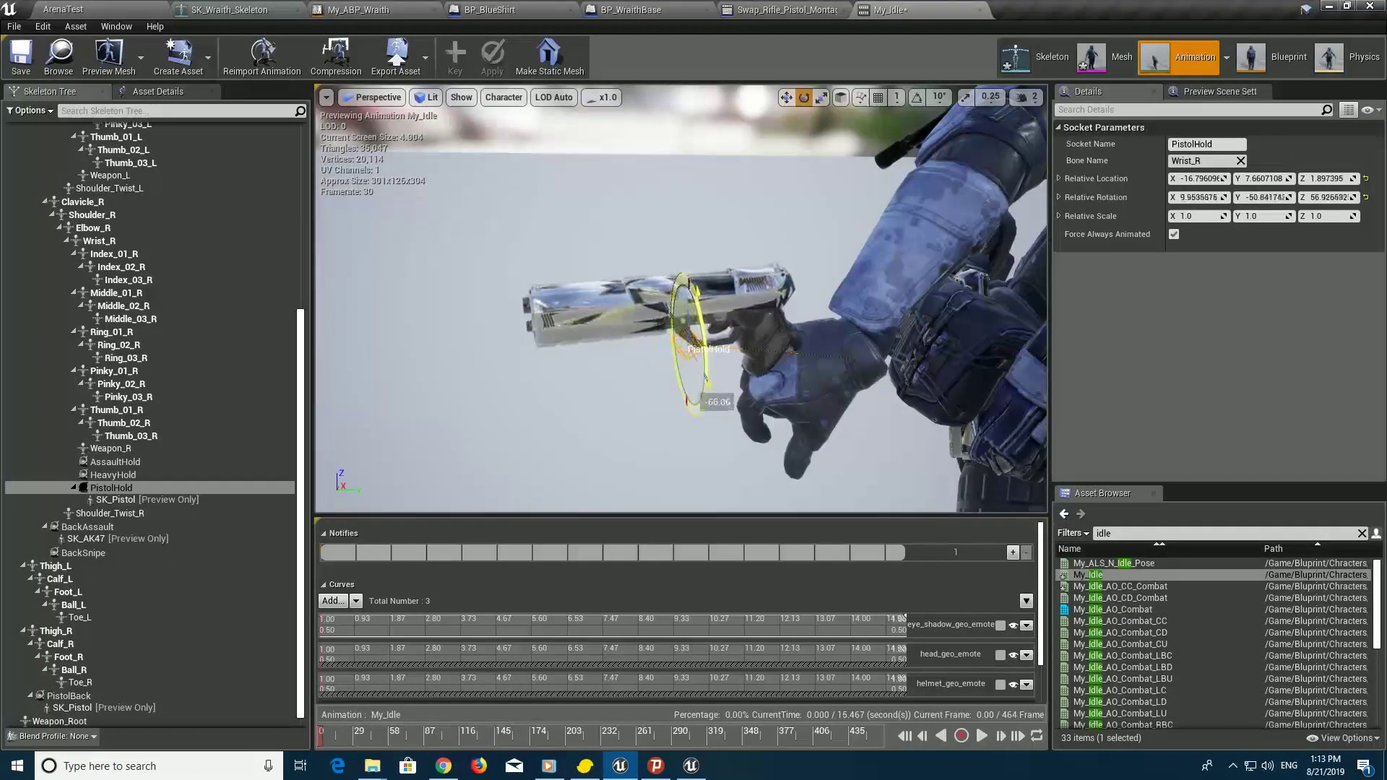
pyautogui.moveTo(659, 368); pyautogui.dragTo(709, 390)
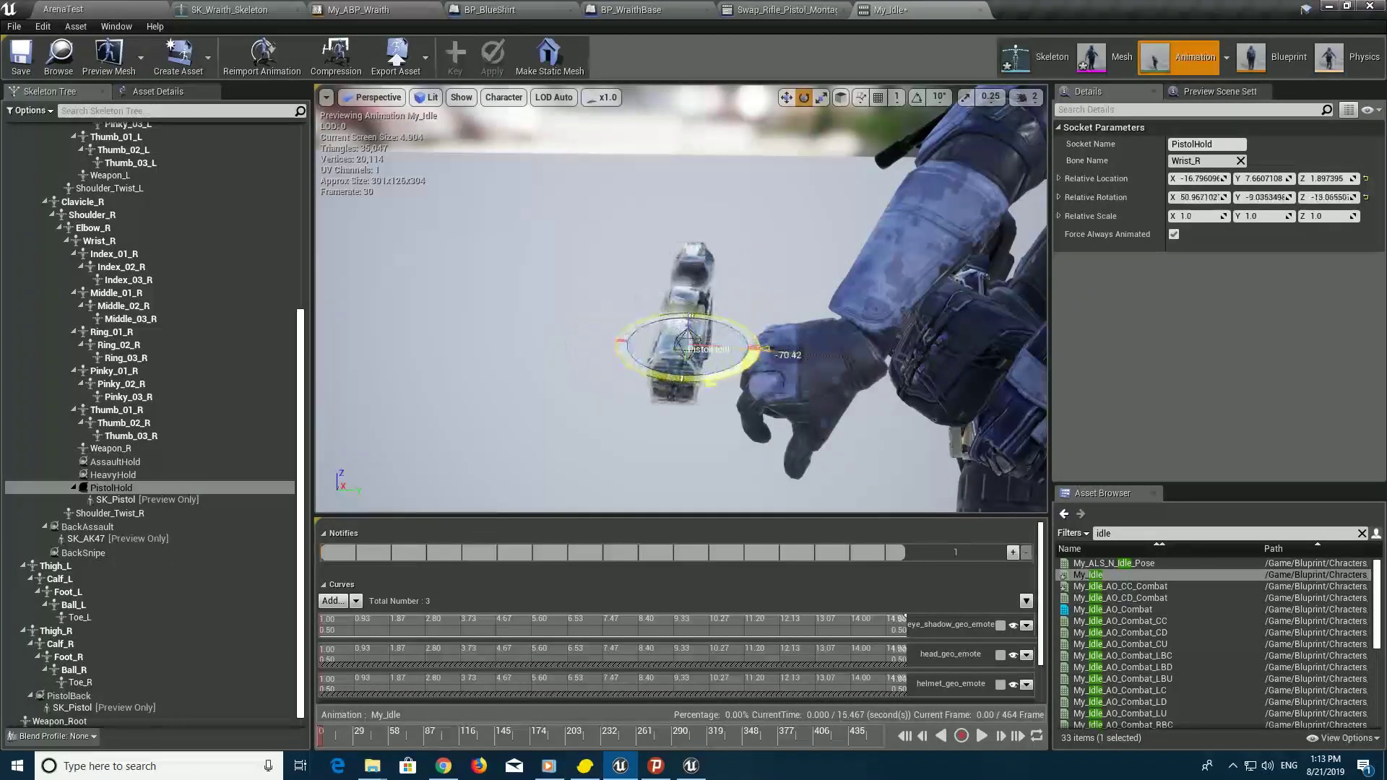
pyautogui.moveTo(684, 316)
pyautogui.mouseDown()
pyautogui.moveTo(679, 391)
pyautogui.moveTo(759, 340)
pyautogui.moveTo(837, 334)
pyautogui.moveTo(808, 462)
pyautogui.moveTo(940, 470)
pyautogui.moveTo(795, 433)
pyautogui.moveTo(820, 396)
pyautogui.moveTo(712, 402)
pyautogui.moveTo(705, 362)
pyautogui.moveTo(723, 390)
pyautogui.mouseUp()
pyautogui.press('w')
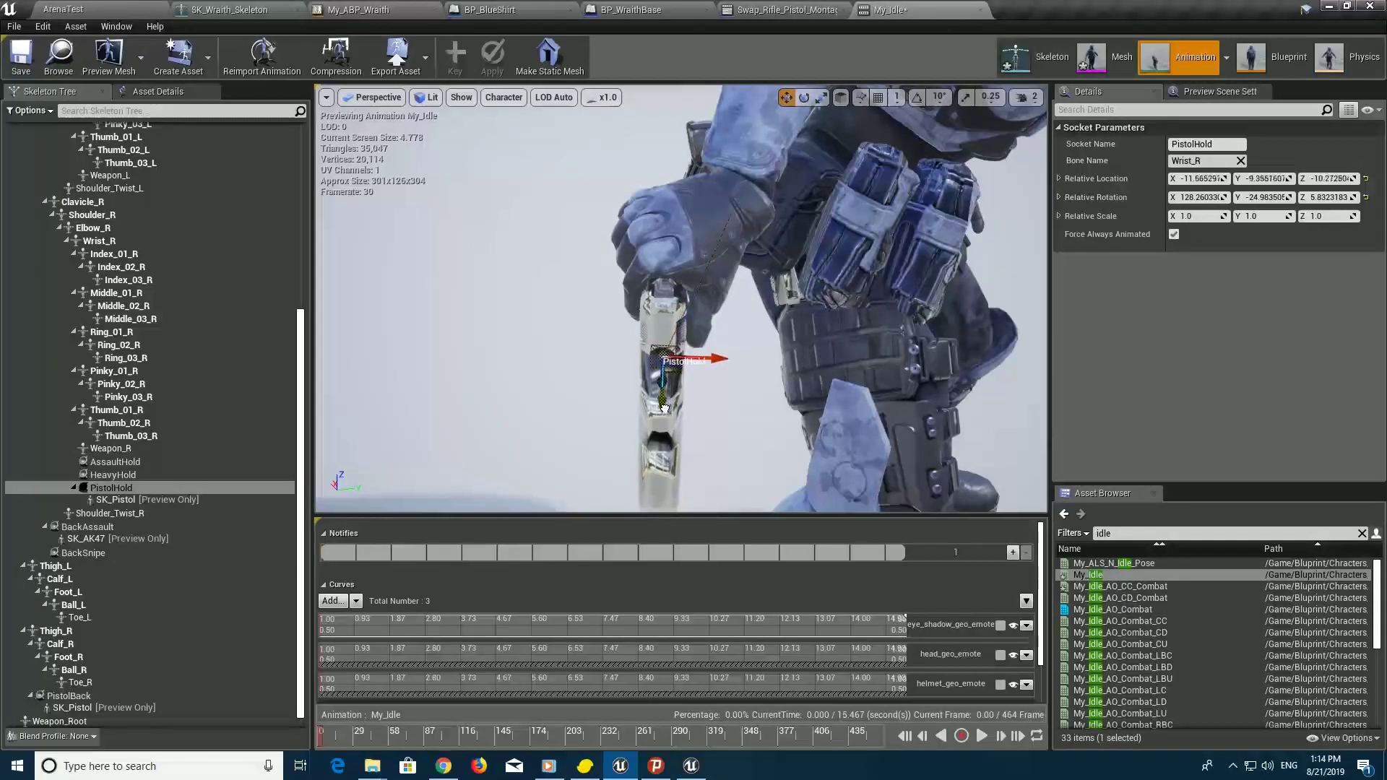
pyautogui.moveTo(633, 420); pyautogui.dragTo(723, 401)
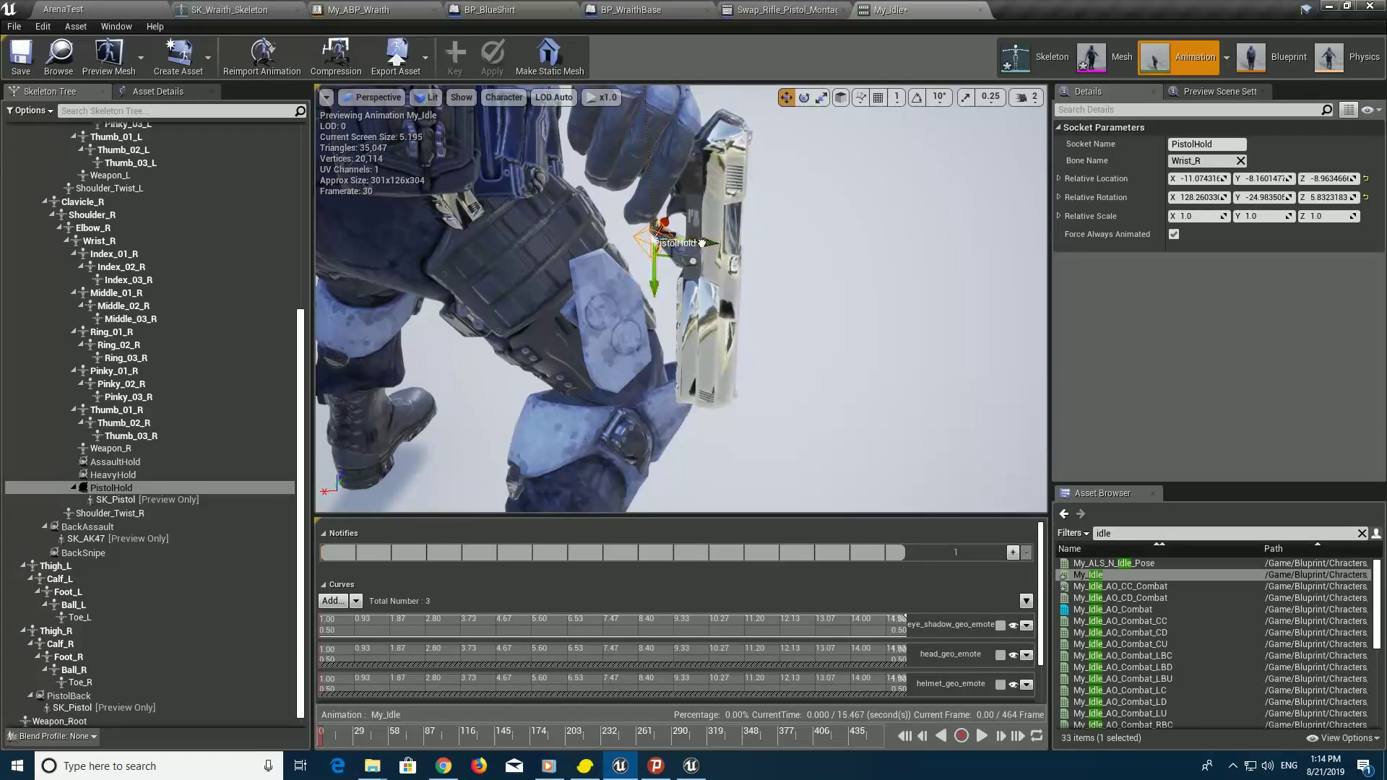
pyautogui.moveTo(702, 243); pyautogui.dragTo(794, 246)
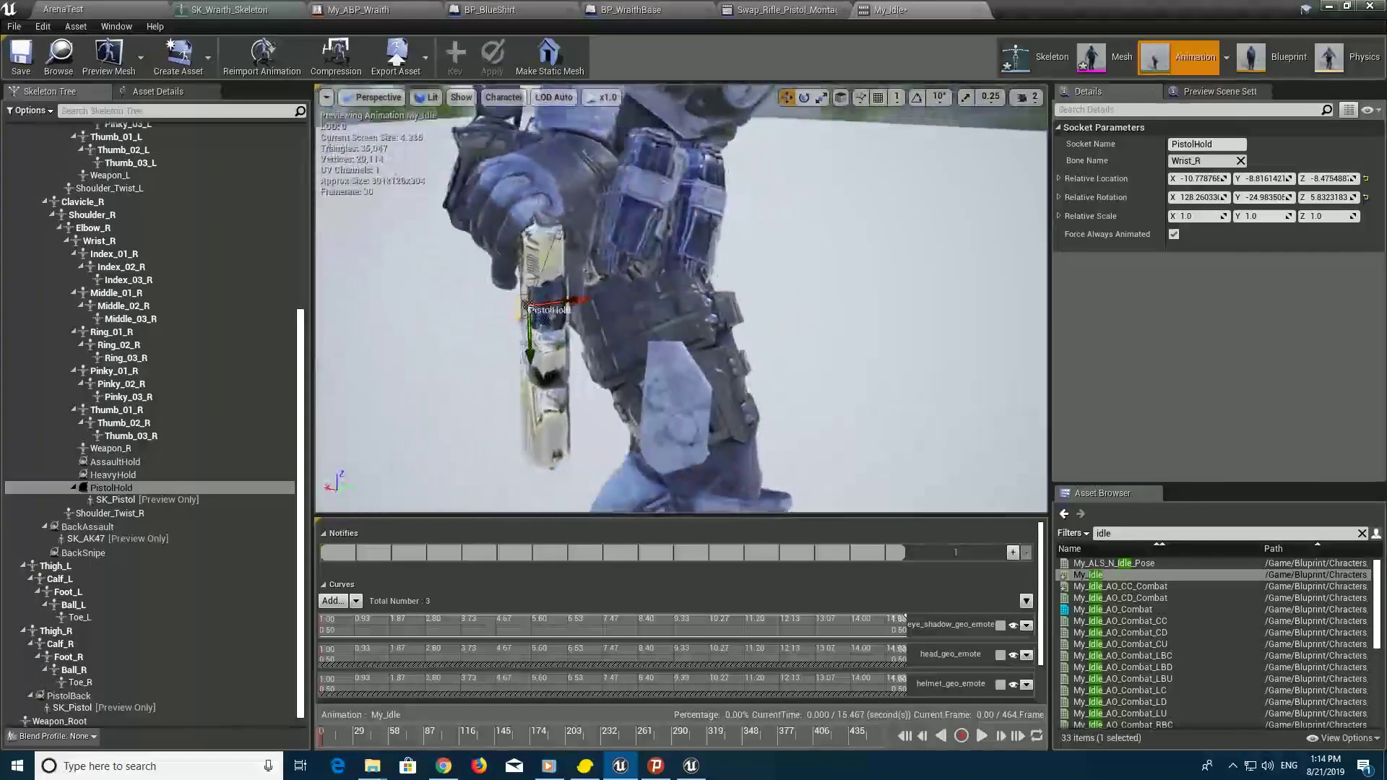
pyautogui.moveTo(718, 329); pyautogui.dragTo(718, 329)
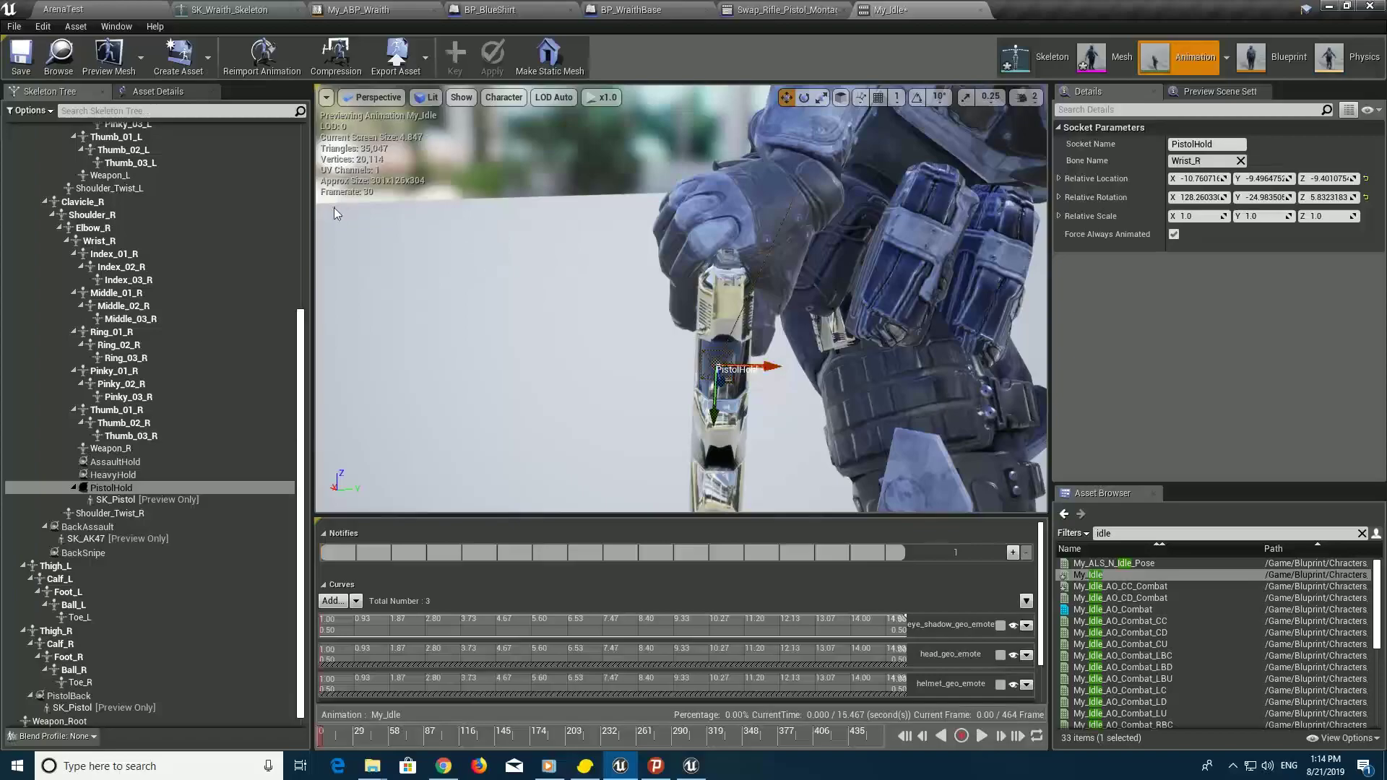
# Save My_Idle and start a play test in ArenaTest, picking up the rifle
pyautogui.click(21, 54)
pyautogui.click(54, 73)
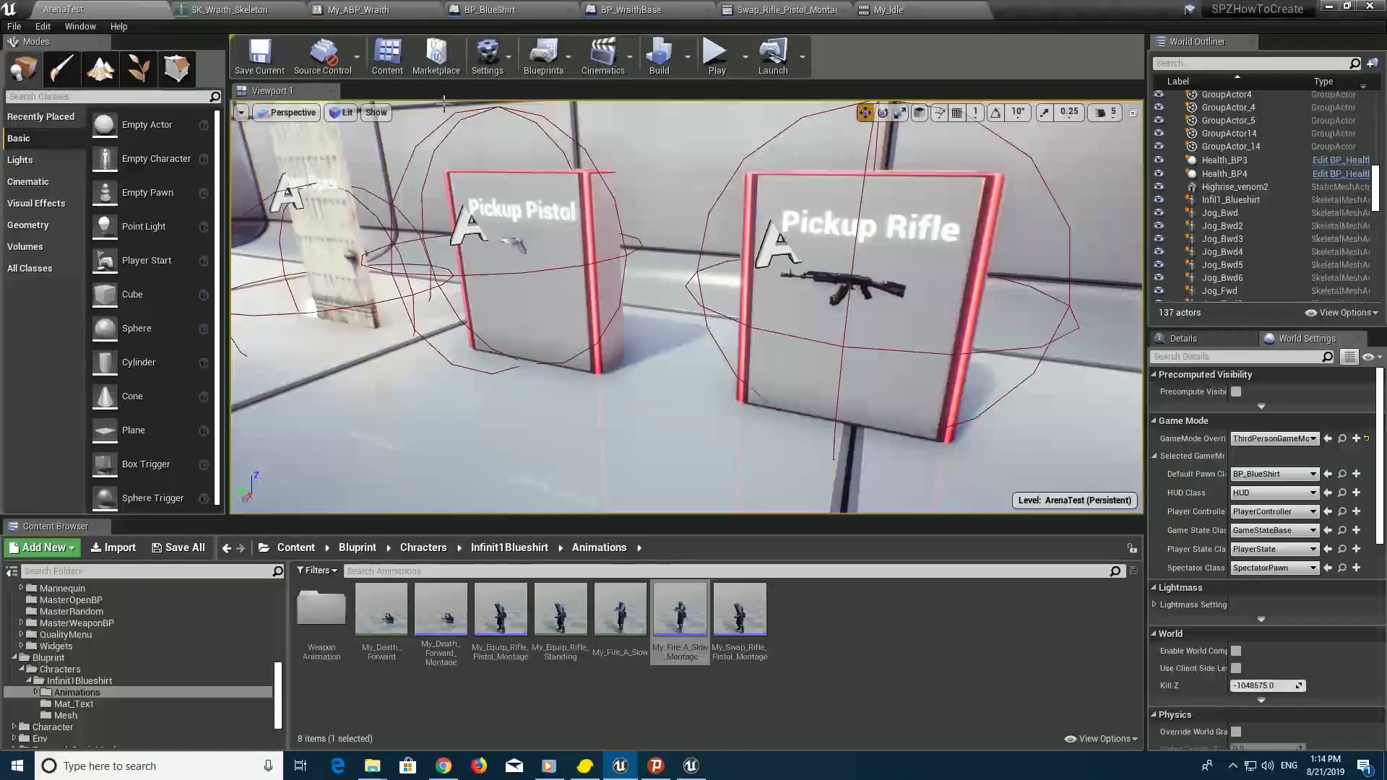
pyautogui.click(718, 58)
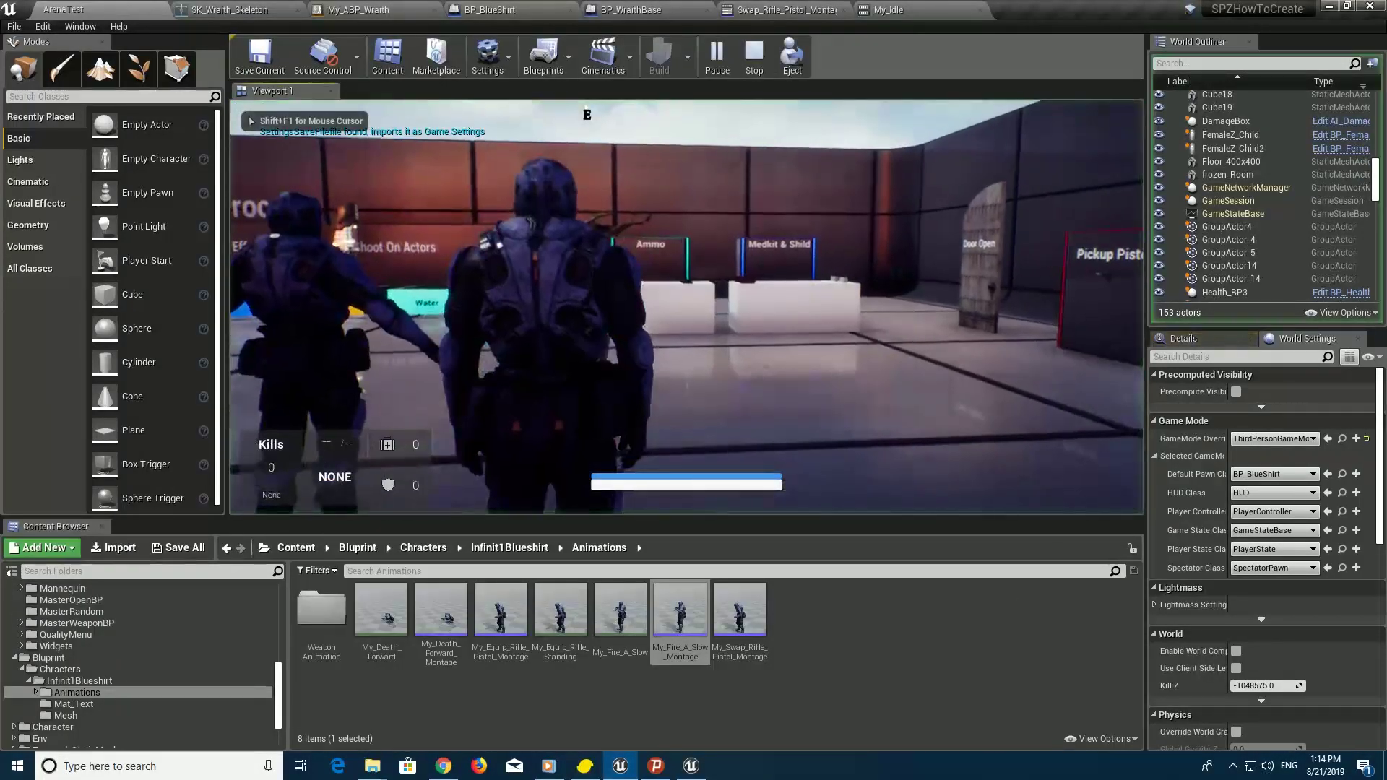
pyautogui.press('F11')
pyautogui.press('w')
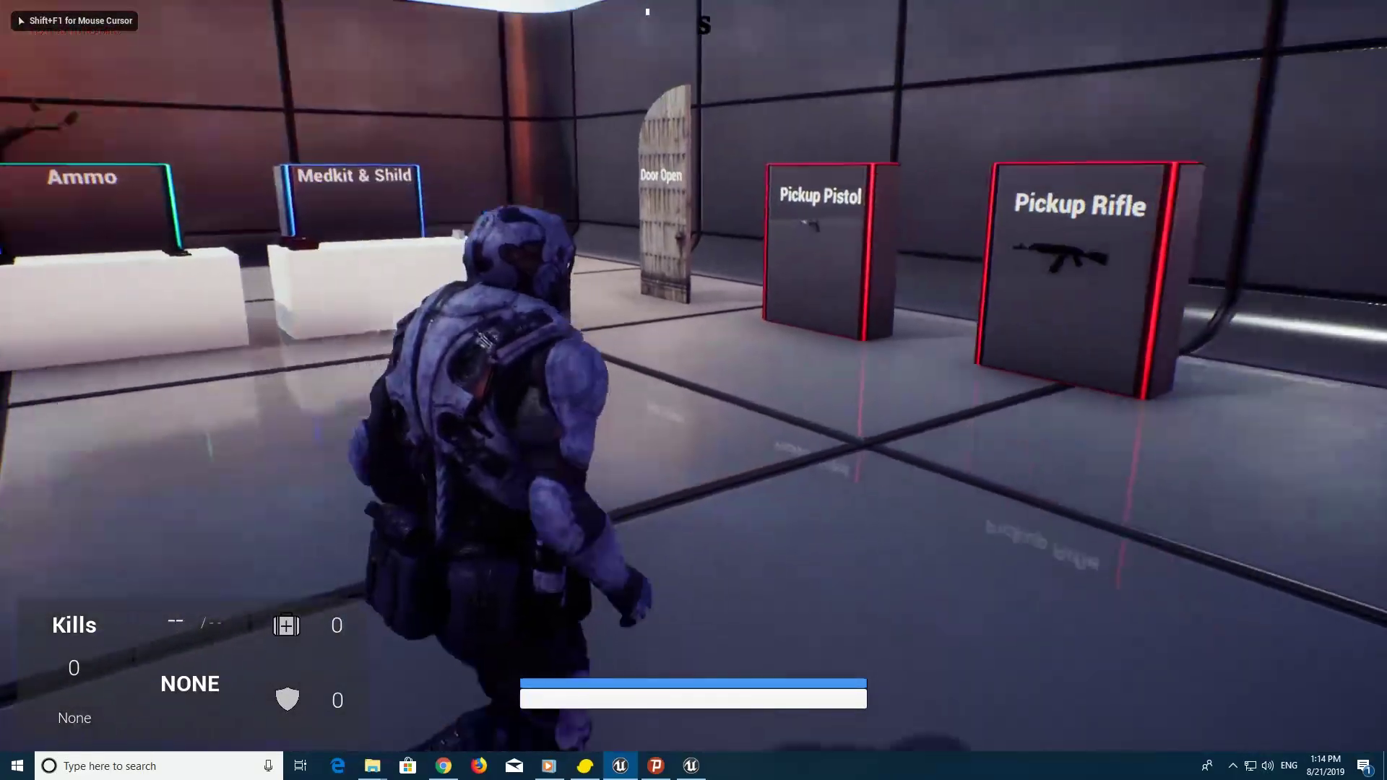
pyautogui.press('w')
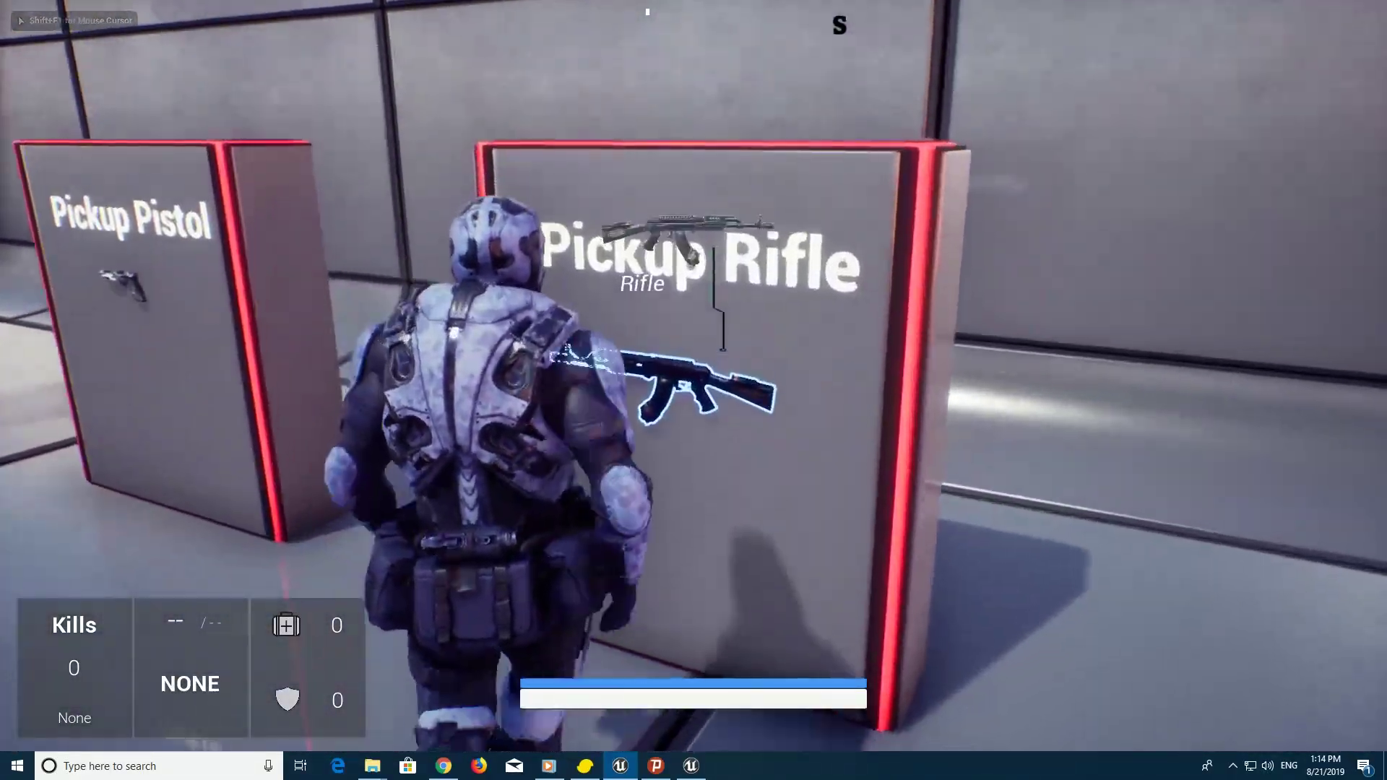
pyautogui.press('e')
# Switch to the pistol and walk around the arena to check the grip, then end the session
pyautogui.press('w')
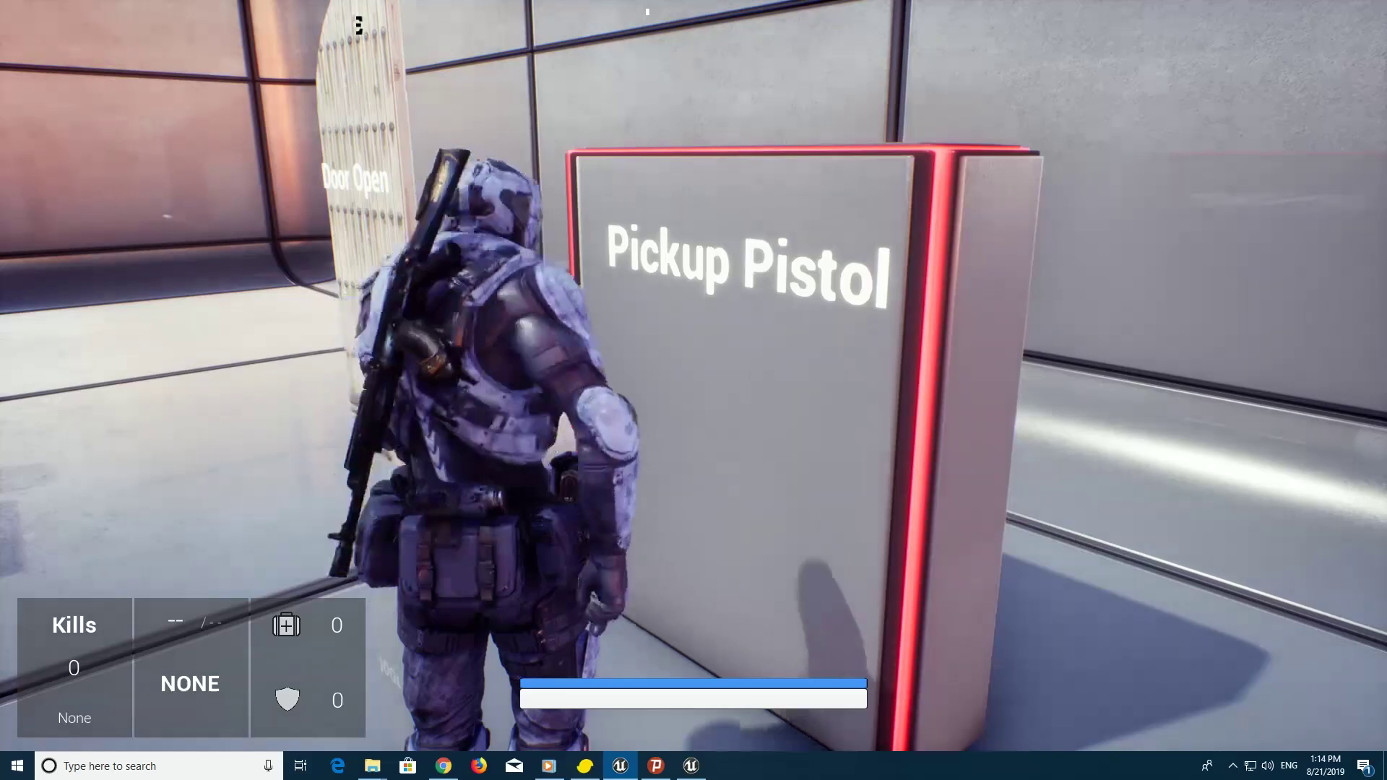
pyautogui.press('s')
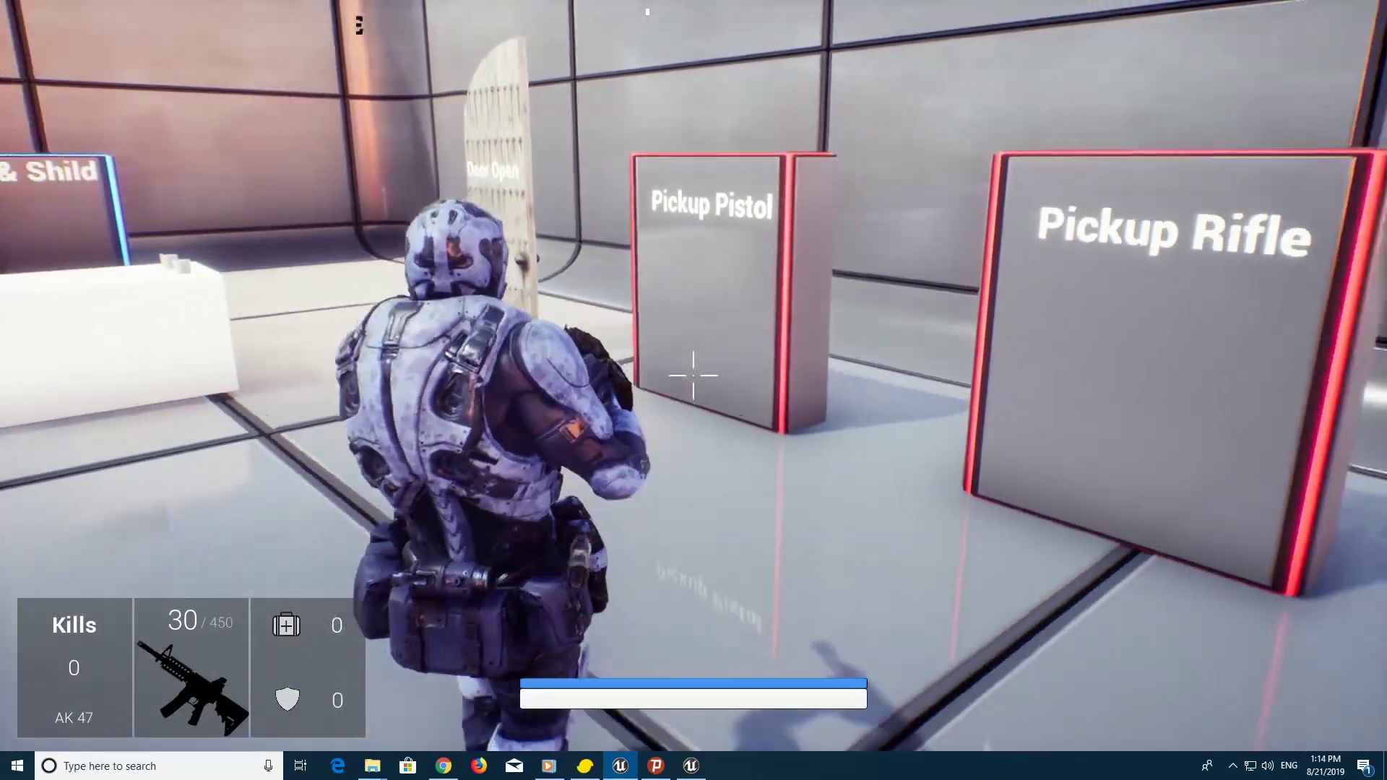
pyautogui.press('w')
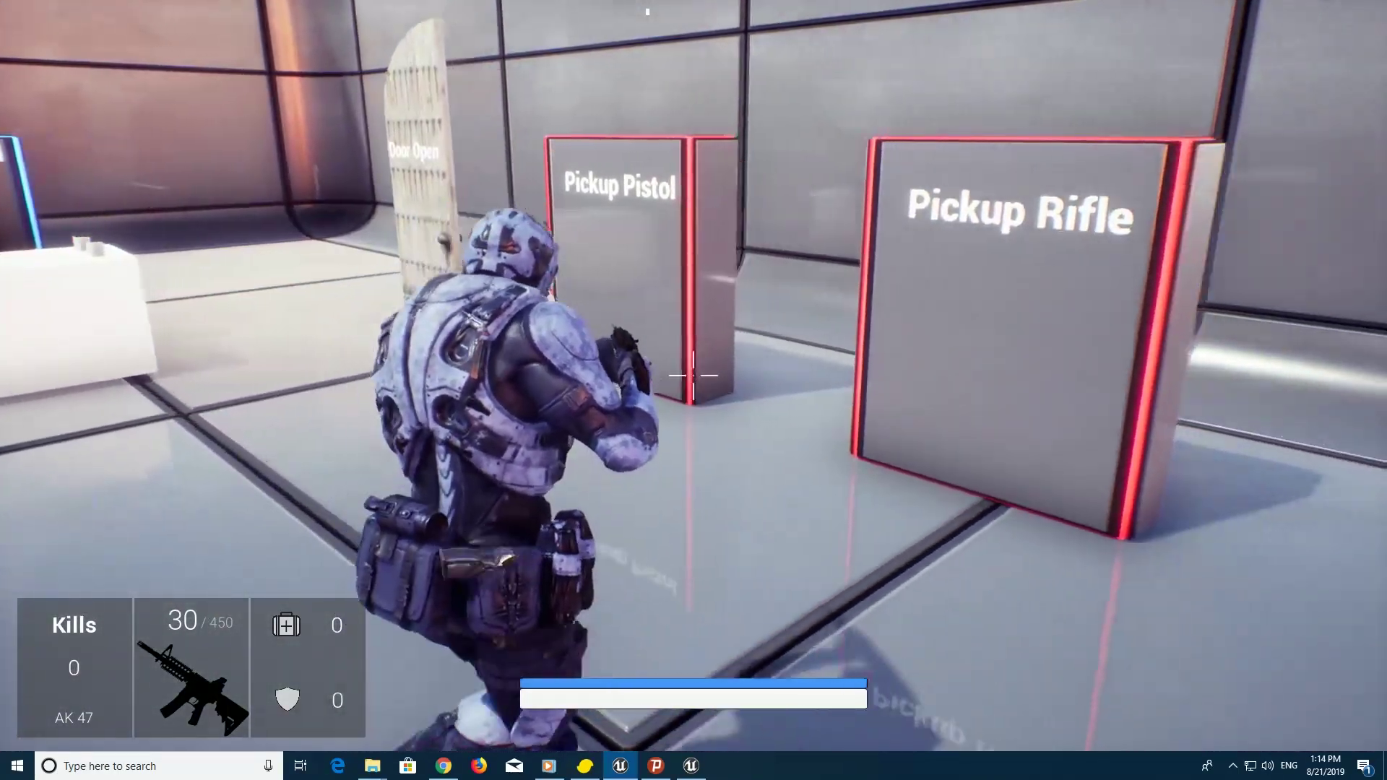
pyautogui.press('e')
pyautogui.press('w')
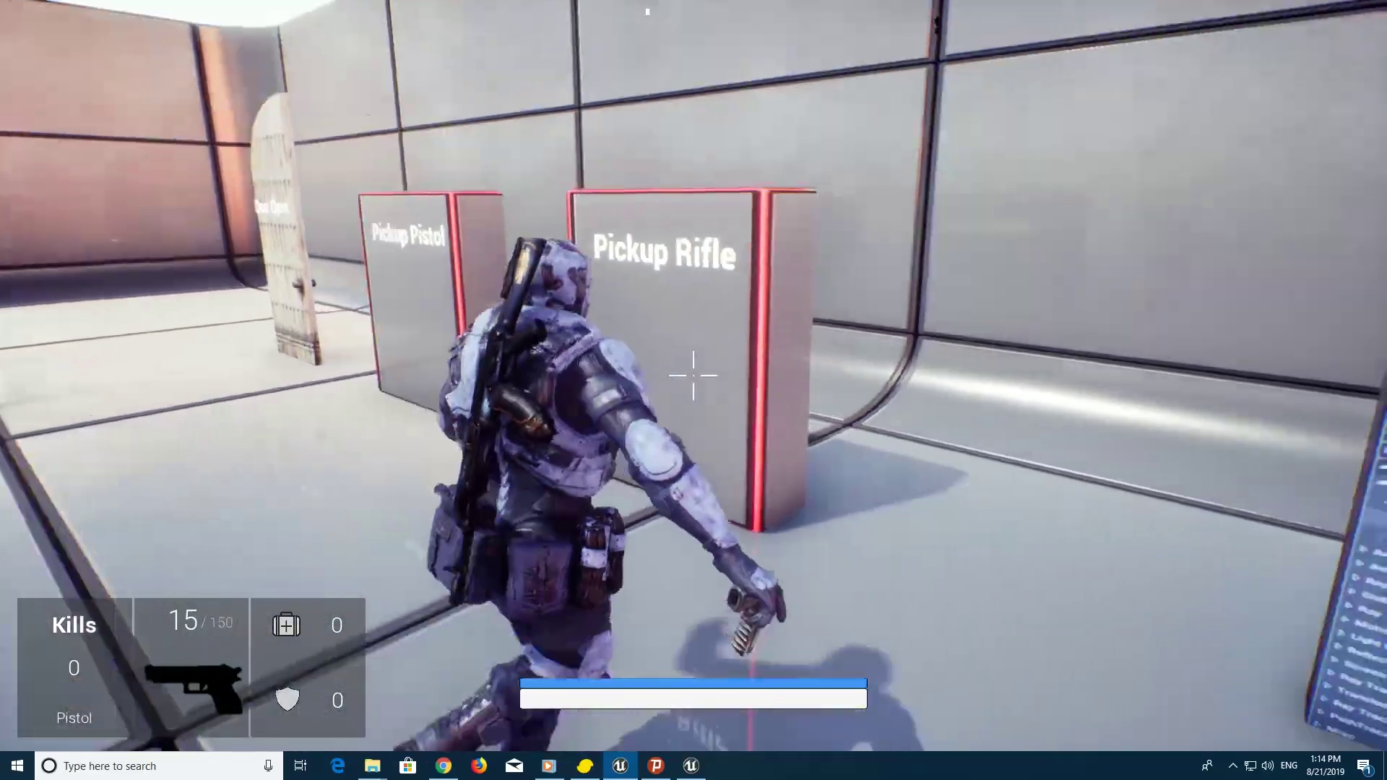
pyautogui.press('s')
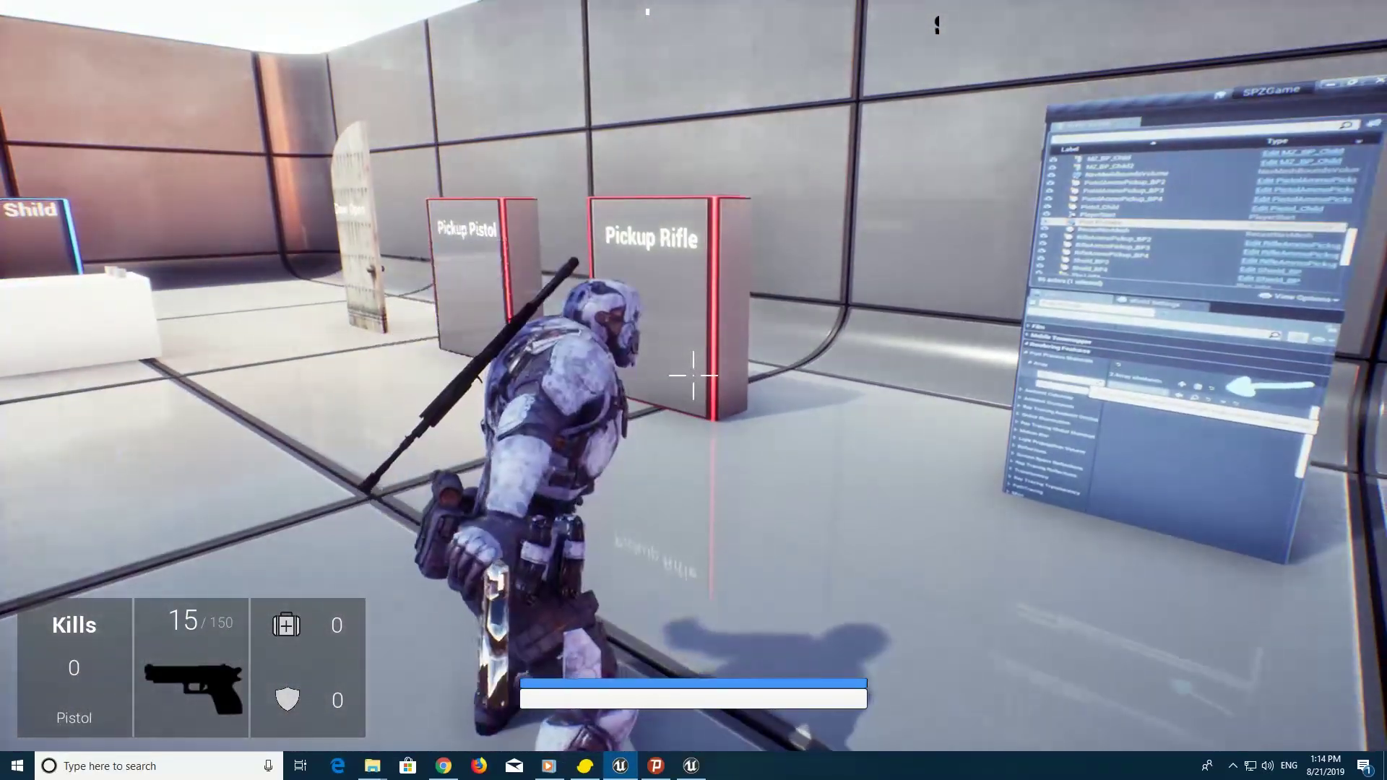
pyautogui.press('a')
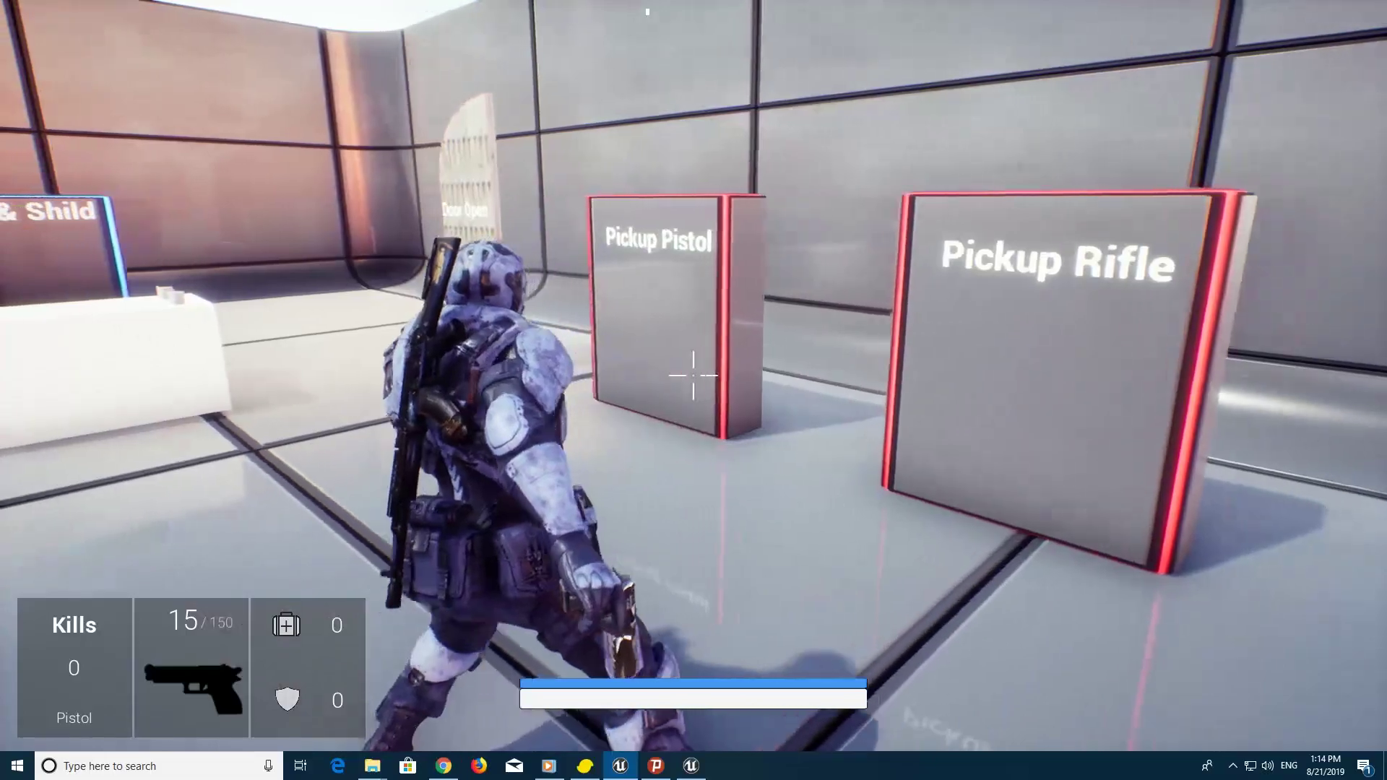
pyautogui.press('w')
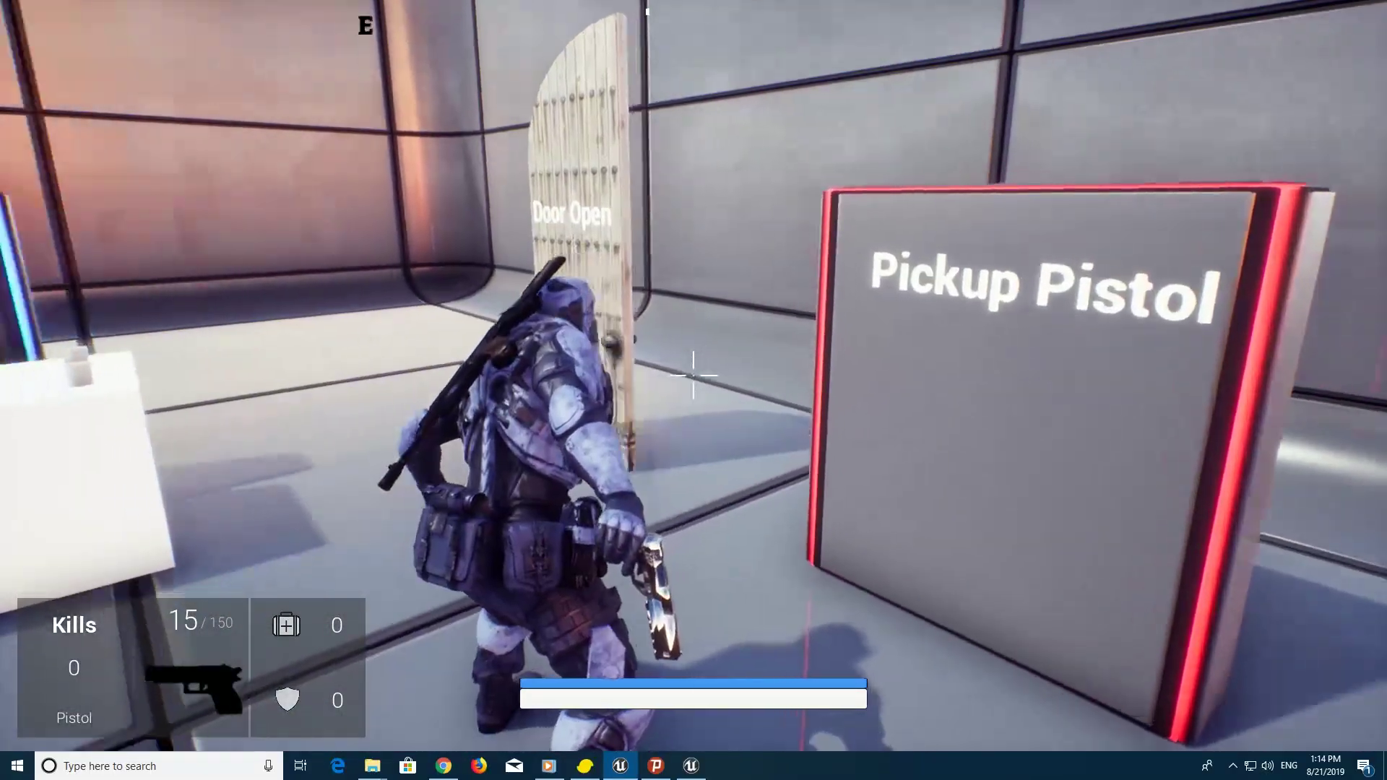
pyautogui.press('a')
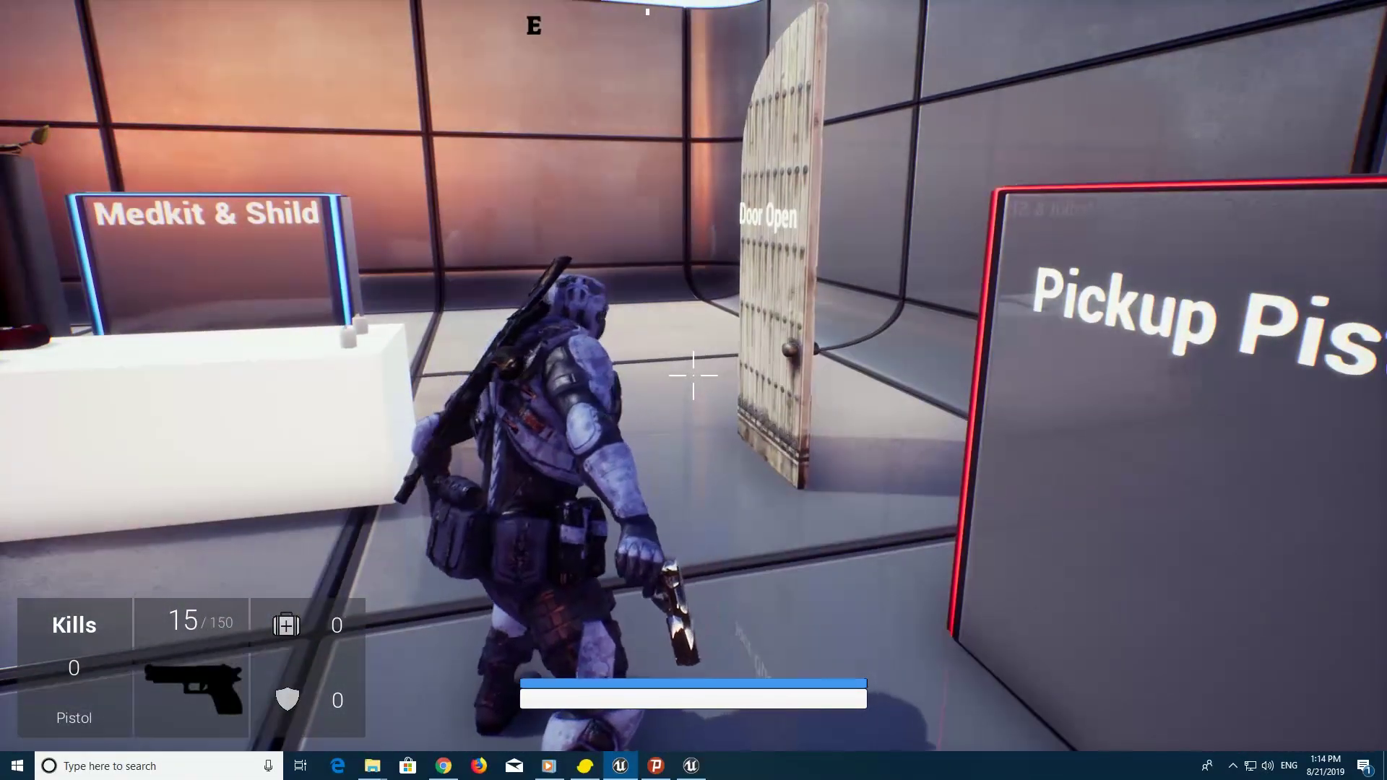
pyautogui.press('d')
pyautogui.press('a')
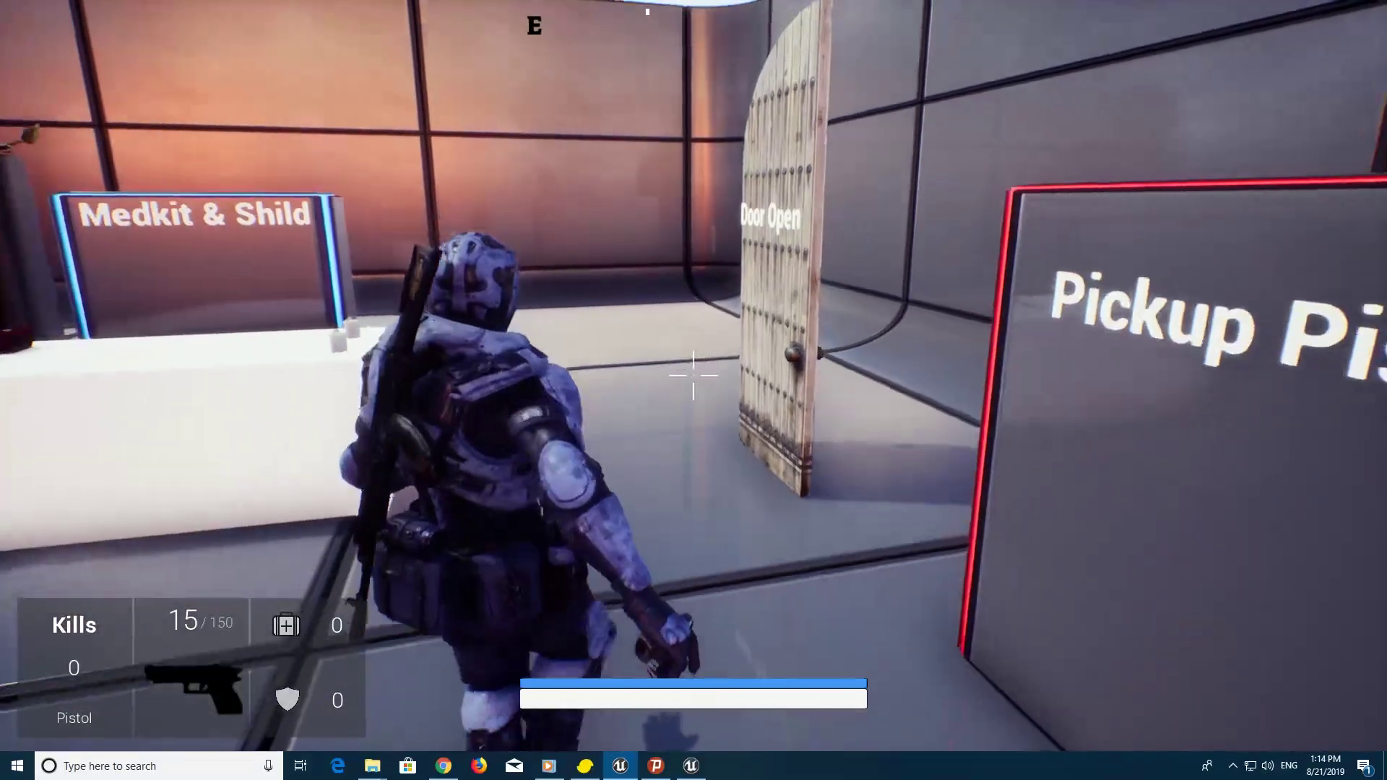
pyautogui.press('s')
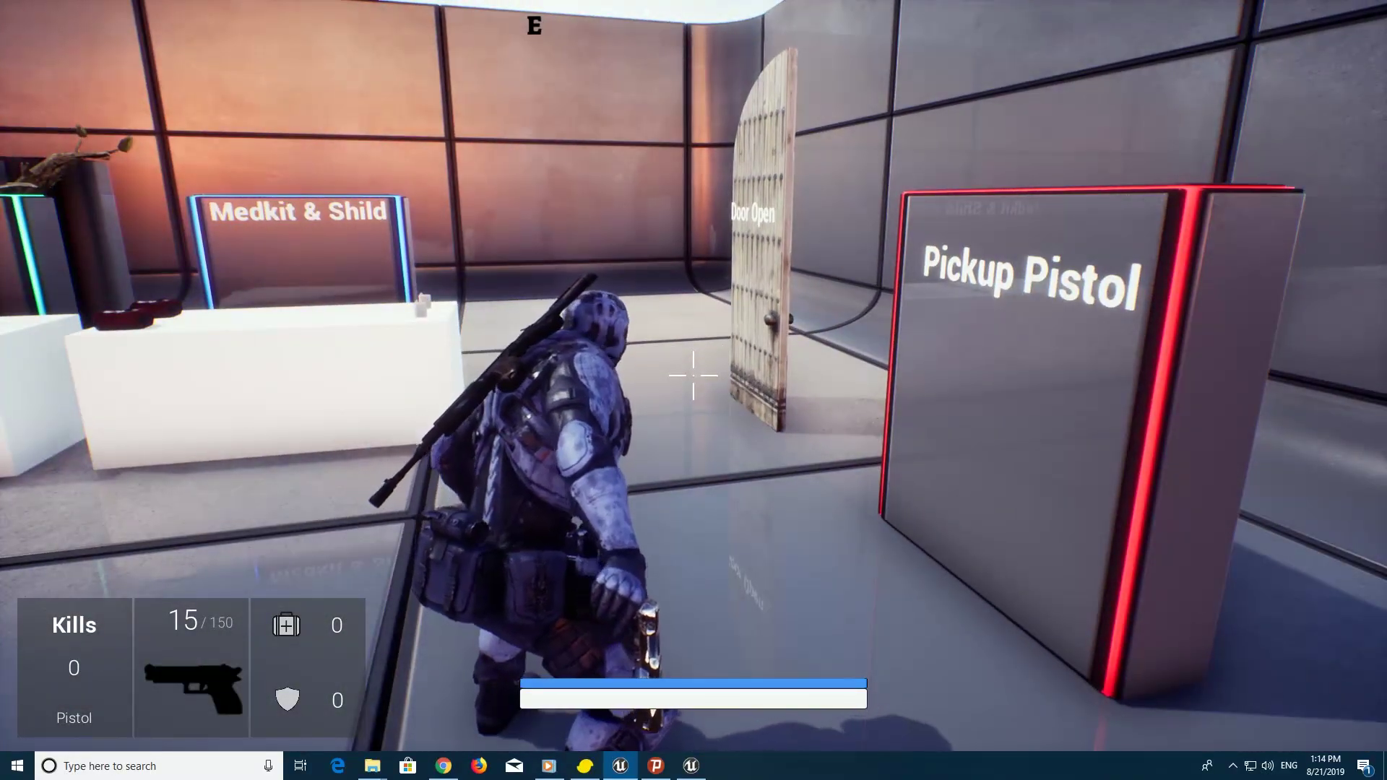
pyautogui.press('Escape')
# Restore the editor layout and return to the My_Idle animation editor
pyautogui.click(1373, 12)
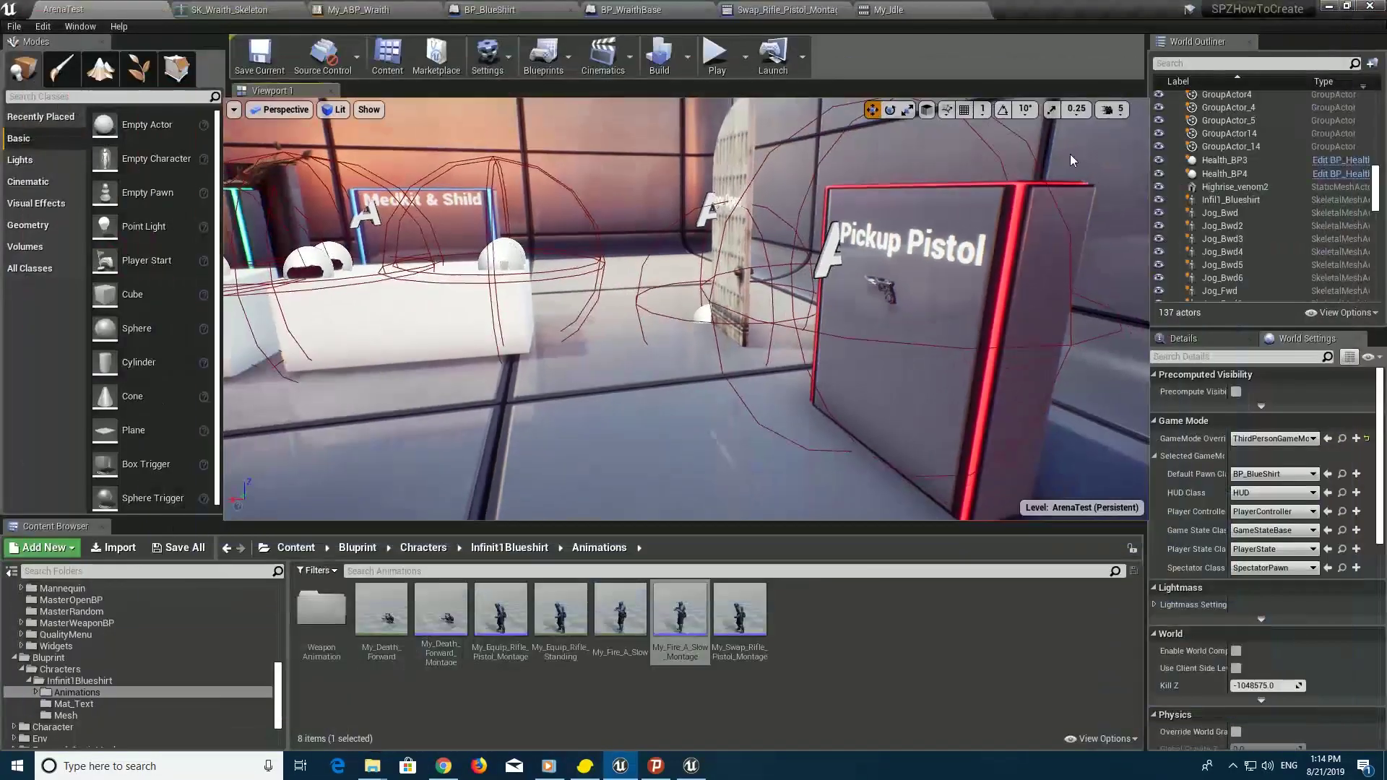
pyautogui.click(238, 9)
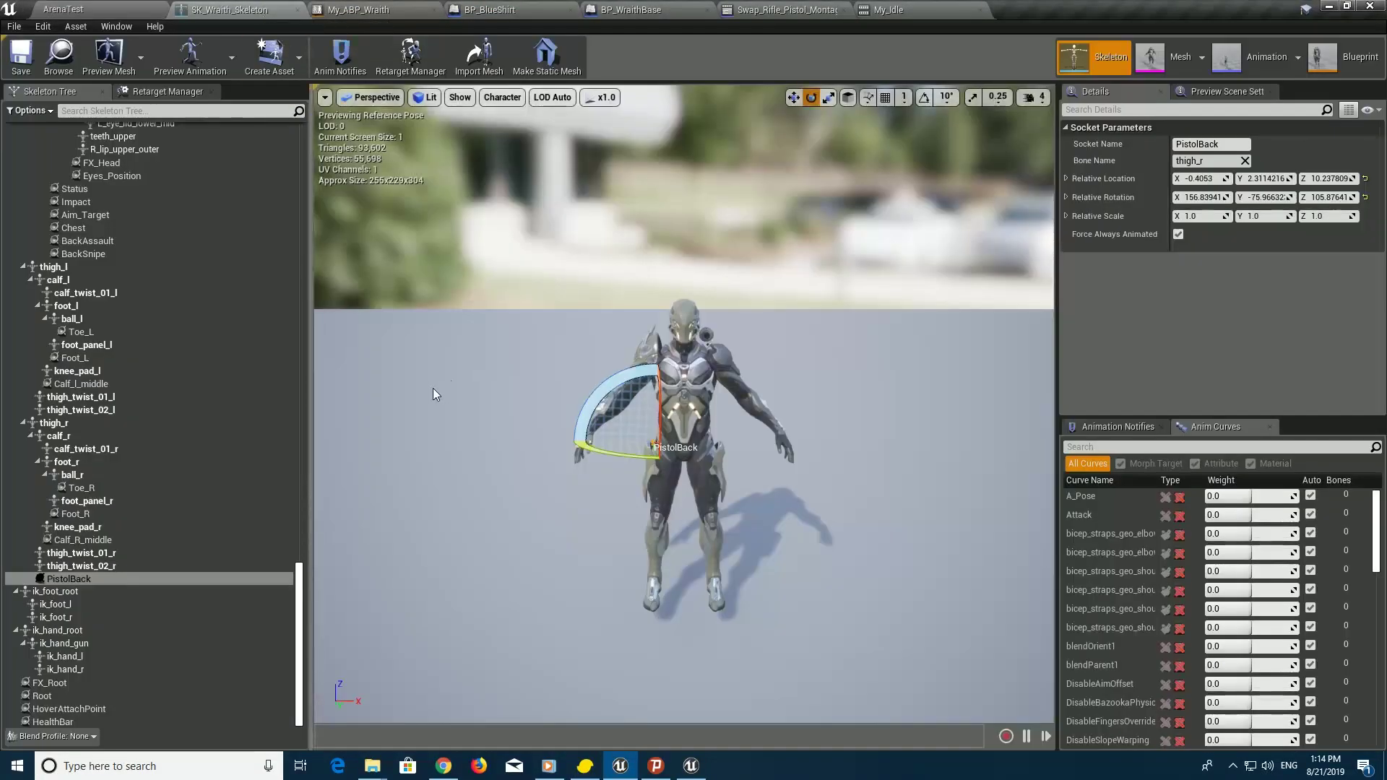
pyautogui.click(630, 9)
pyautogui.click(731, 11)
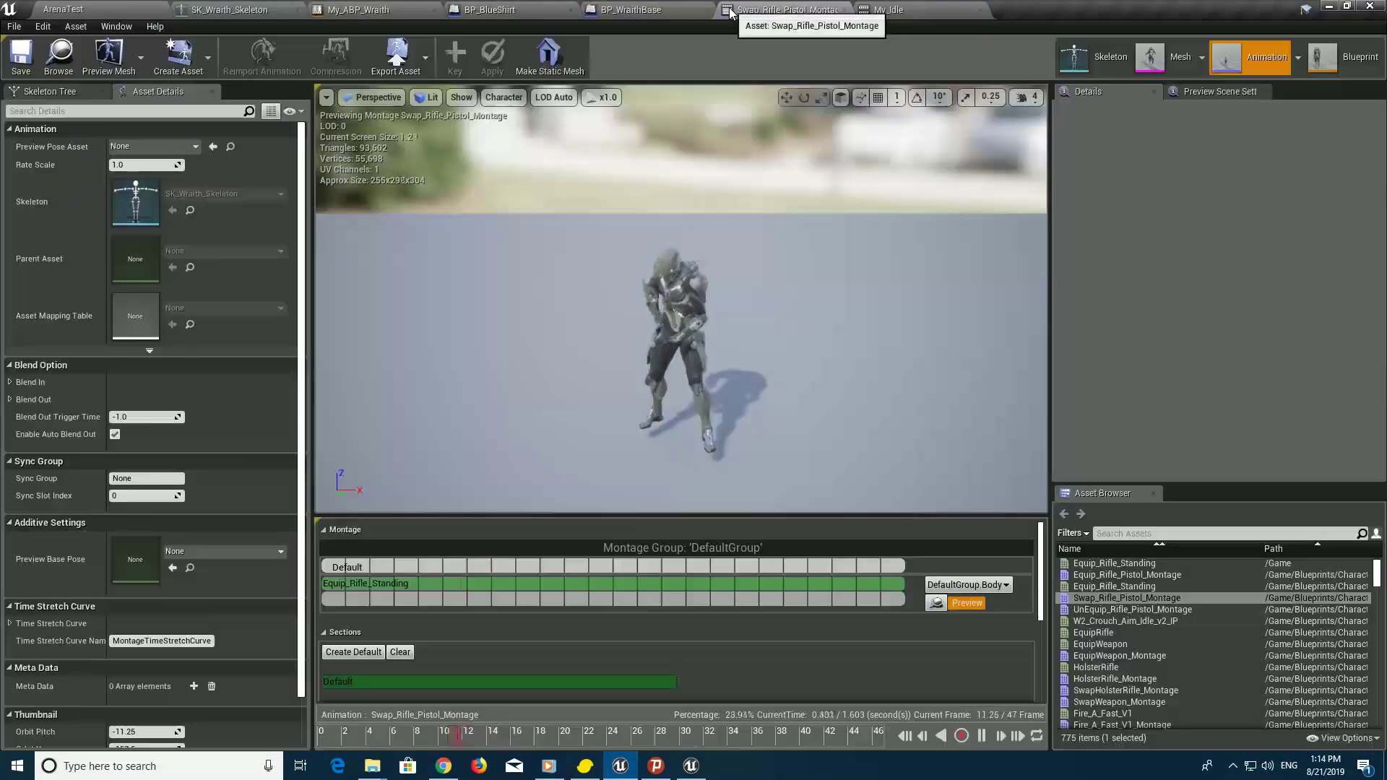
pyautogui.click(887, 9)
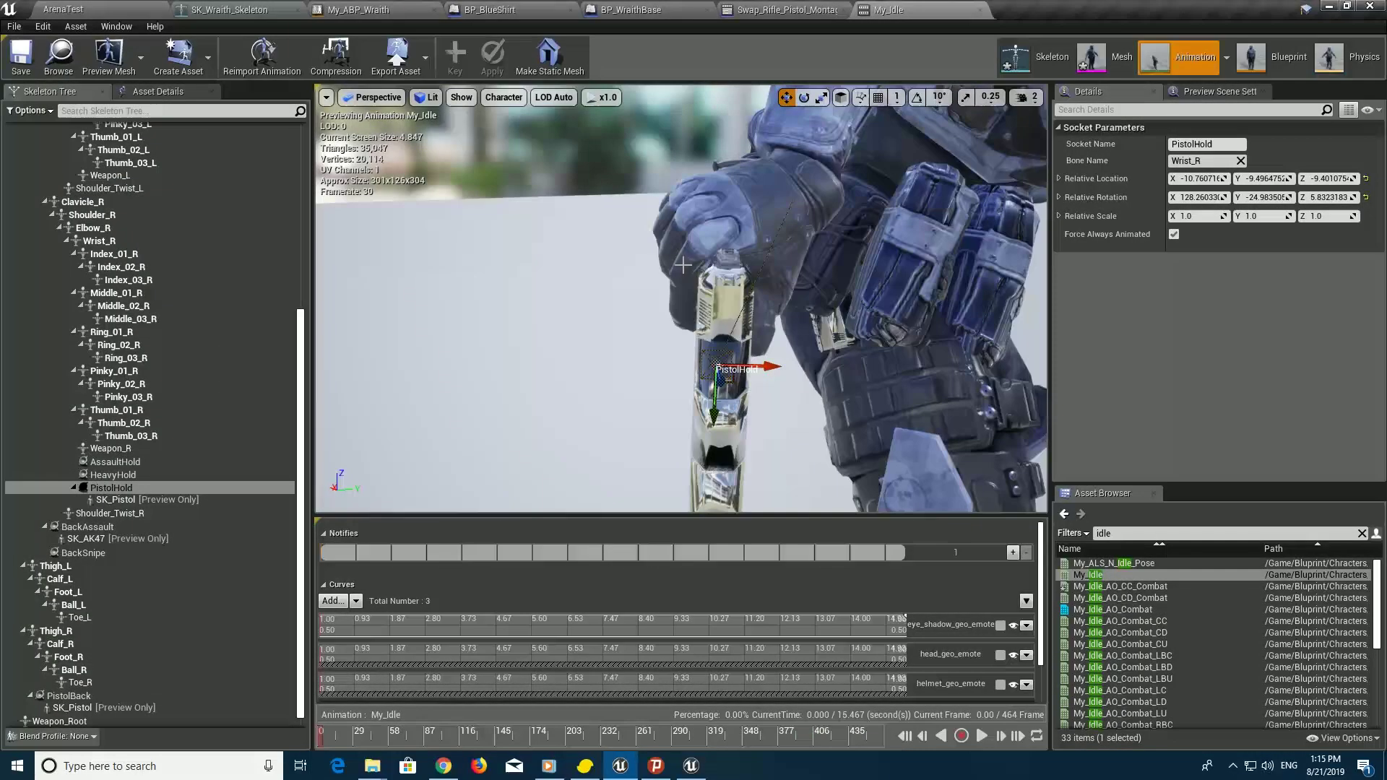
# Rotate the PistolHold socket about 24 degrees and move it up and left toward the hand
pyautogui.moveTo(683, 266); pyautogui.dragTo(713, 337)
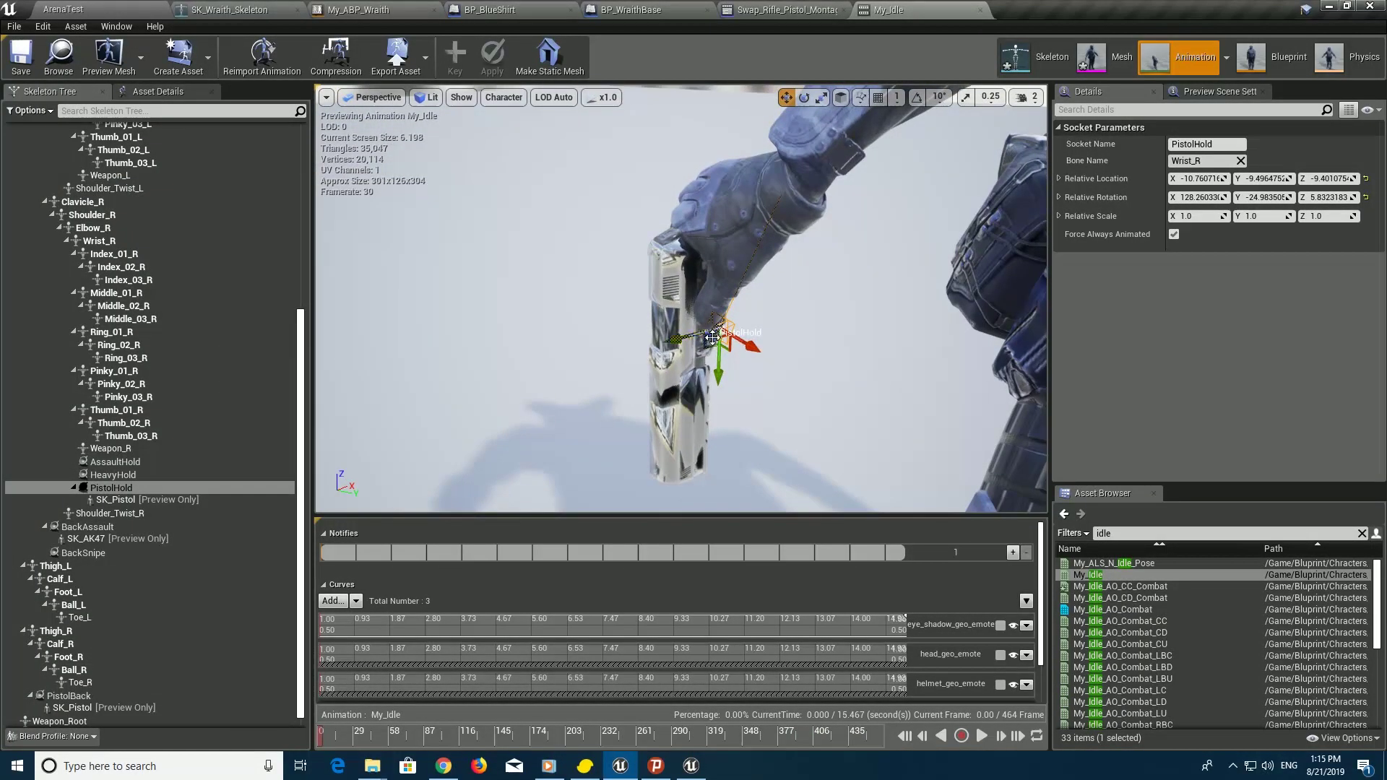
pyautogui.moveTo(685, 296)
pyautogui.mouseDown()
pyautogui.moveTo(654, 339)
pyautogui.moveTo(647, 319)
pyautogui.moveTo(638, 389)
pyautogui.moveTo(648, 356)
pyautogui.mouseUp()
pyautogui.moveTo(664, 419); pyautogui.dragTo(671, 404)
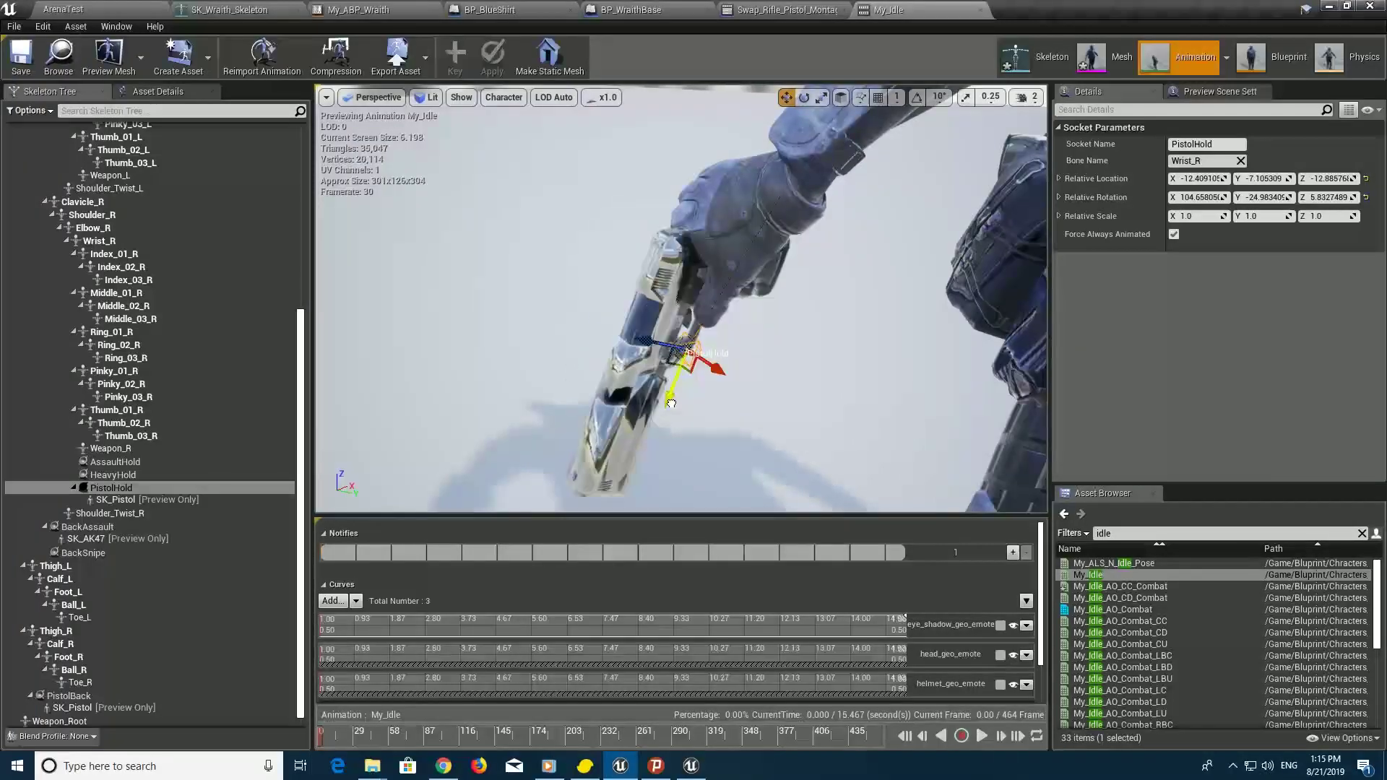
pyautogui.moveTo(726, 337); pyautogui.dragTo(729, 335)
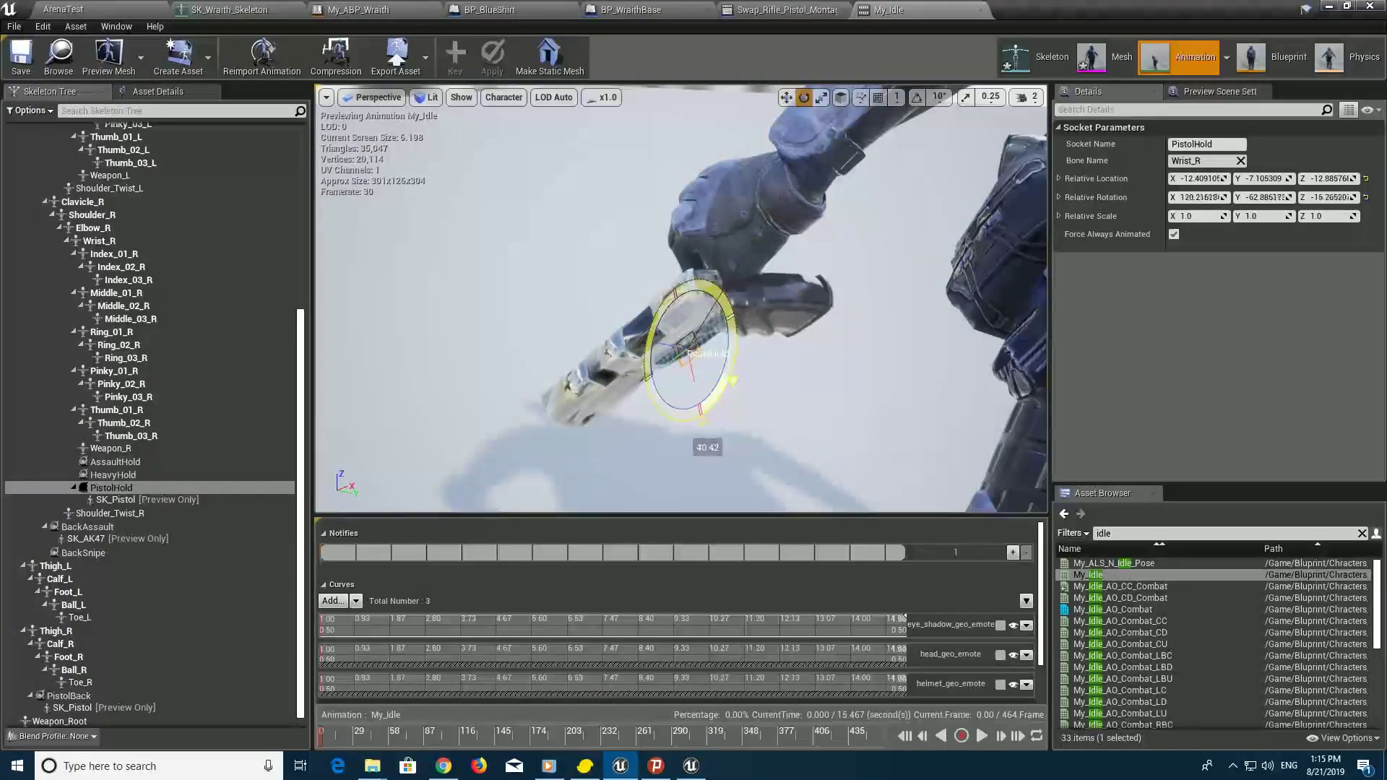
pyautogui.press('w')
pyautogui.moveTo(701, 393)
pyautogui.mouseDown()
pyautogui.moveTo(677, 350)
pyautogui.moveTo(636, 347)
pyautogui.mouseUp()
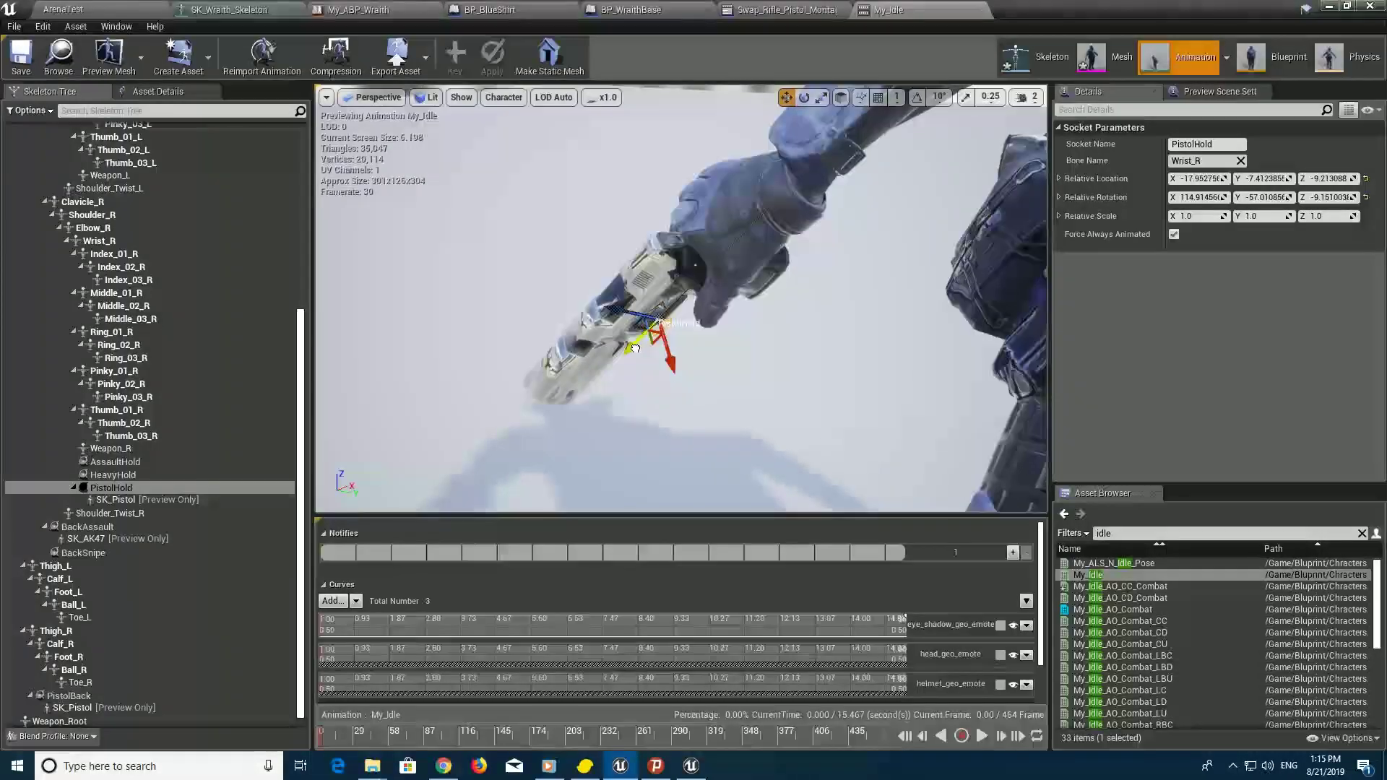
pyautogui.moveTo(636, 347); pyautogui.dragTo(578, 375, button='right')
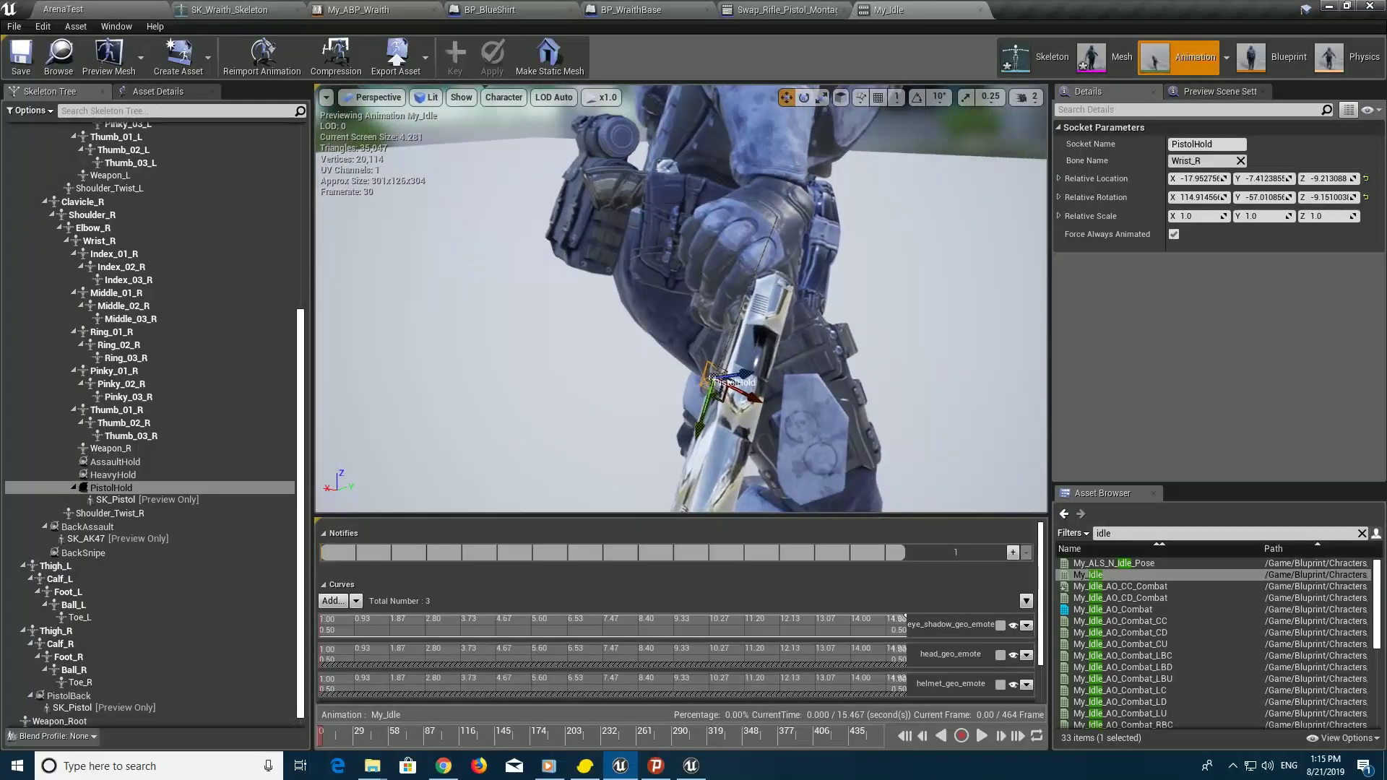
# Fine-tune the pistol into the grip (rotation X 112.08, location X -14.38) and save the socket changes
pyautogui.press('e')
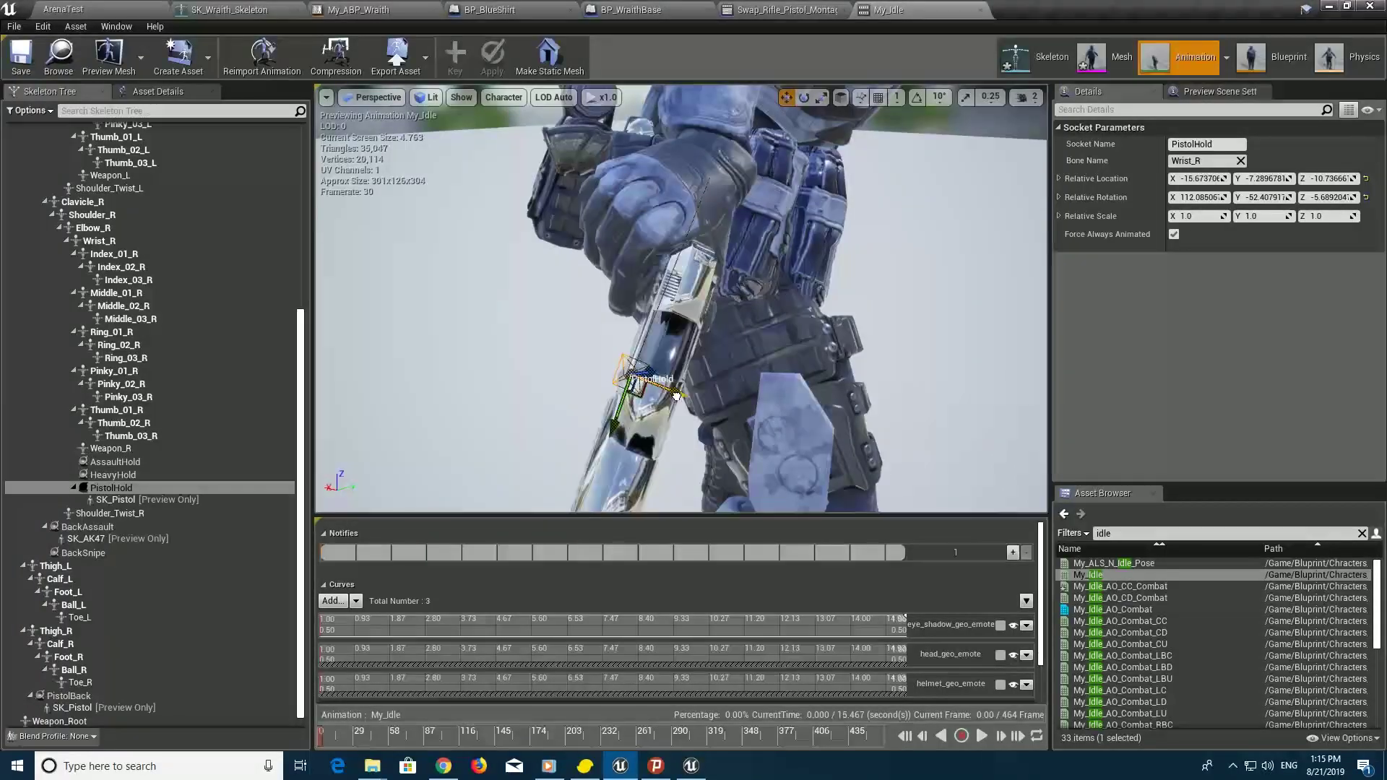
pyautogui.moveTo(669, 394); pyautogui.dragTo(669, 394)
pyautogui.moveTo(650, 326); pyautogui.dragTo(593, 333, button='right')
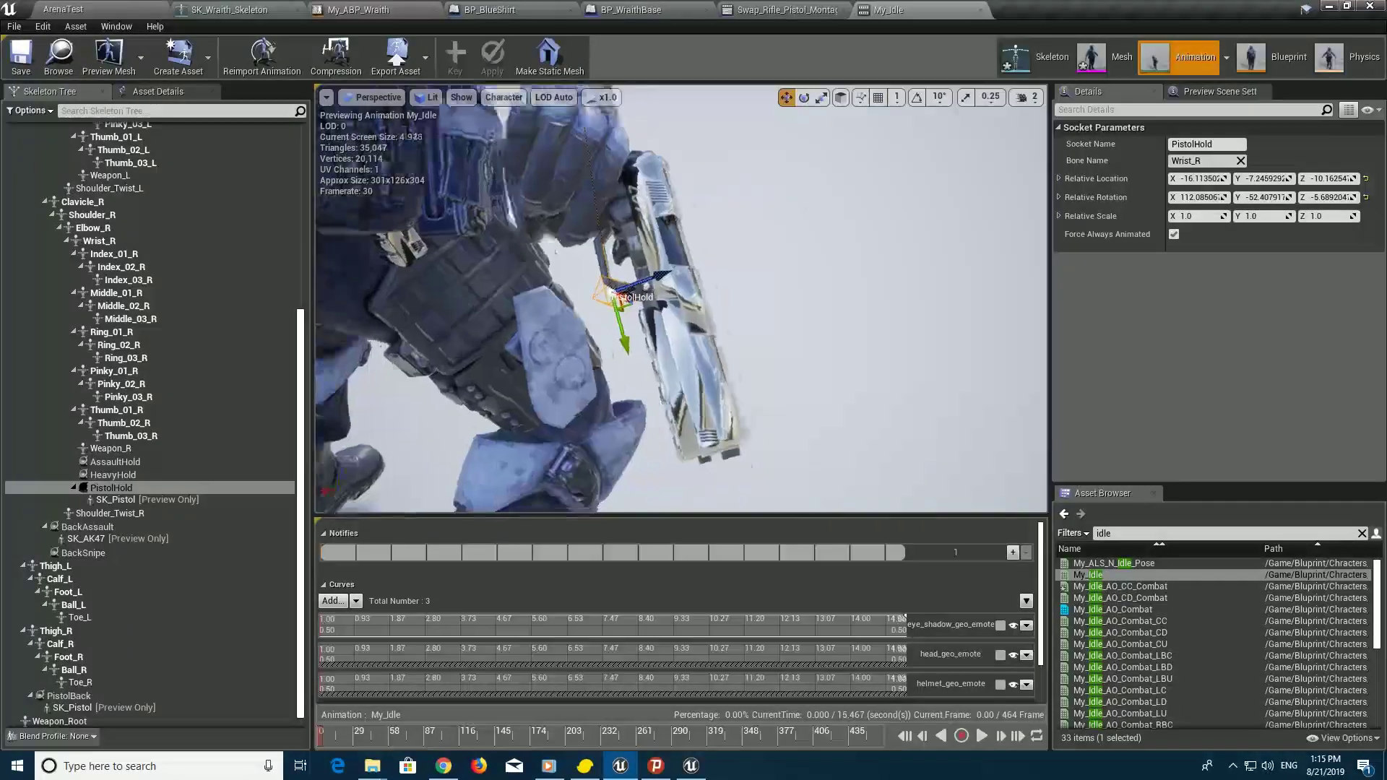
pyautogui.moveTo(677, 365); pyautogui.dragTo(678, 365, button='right')
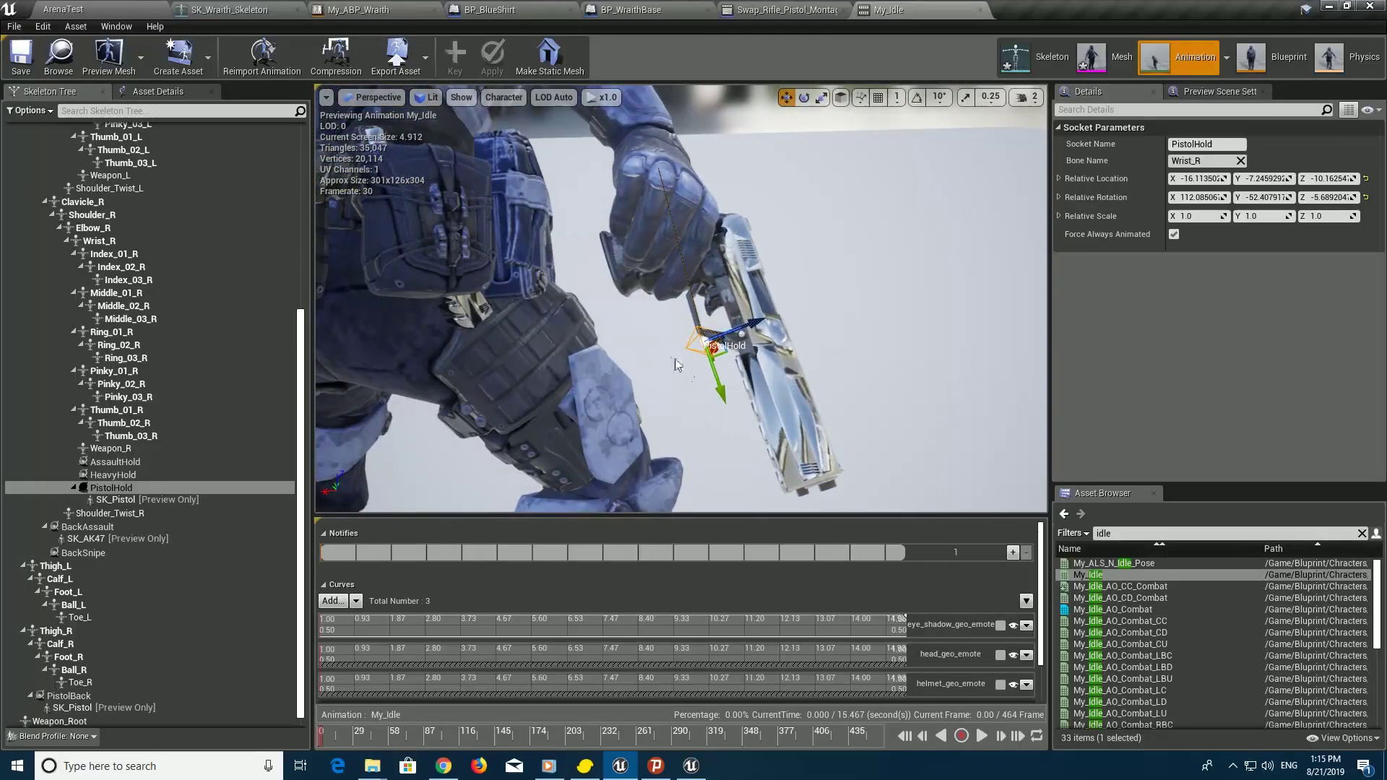
pyautogui.moveTo(715, 391); pyautogui.dragTo(698, 375)
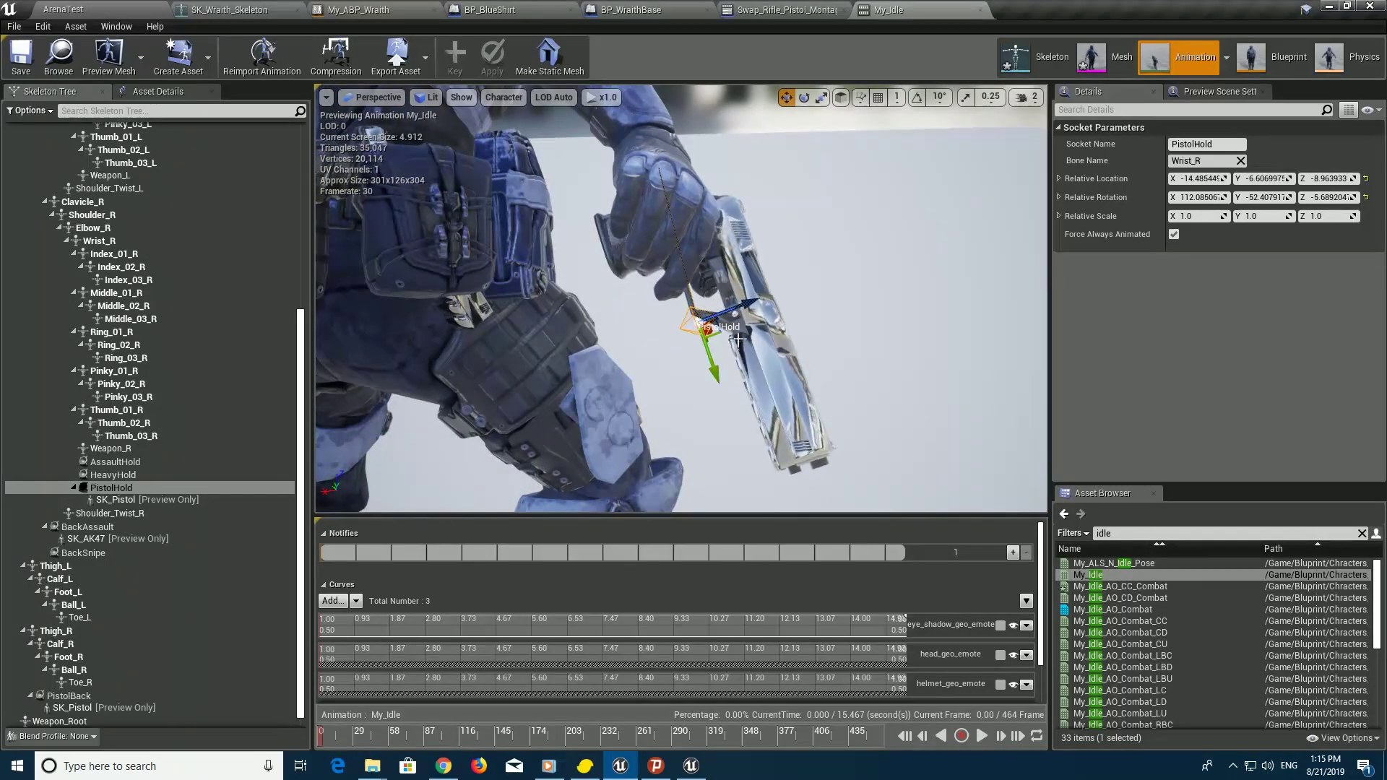
pyautogui.moveTo(747, 307); pyautogui.dragTo(740, 310)
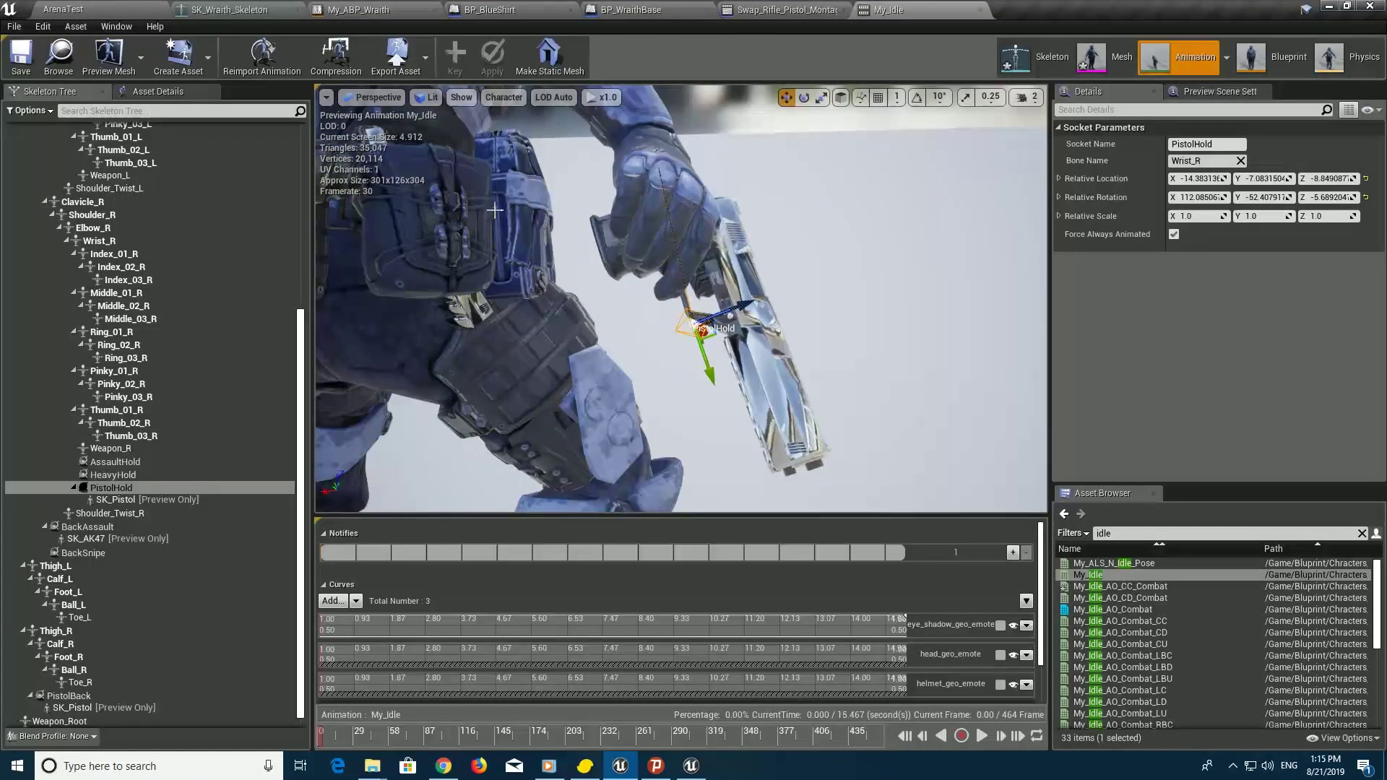
pyautogui.click(16, 72)
# Start a fullscreen play session of the ArenaTest level
pyautogui.click(62, 10)
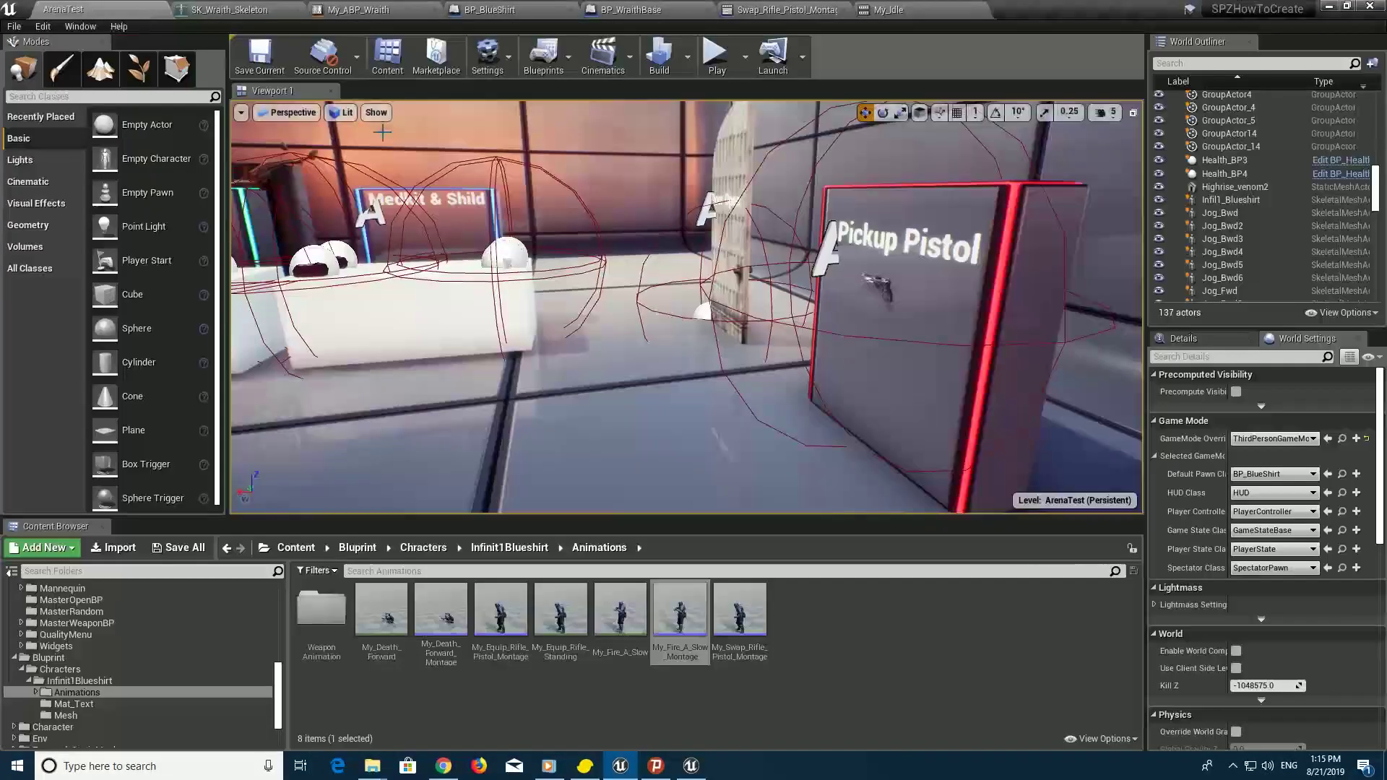
pyautogui.click(715, 58)
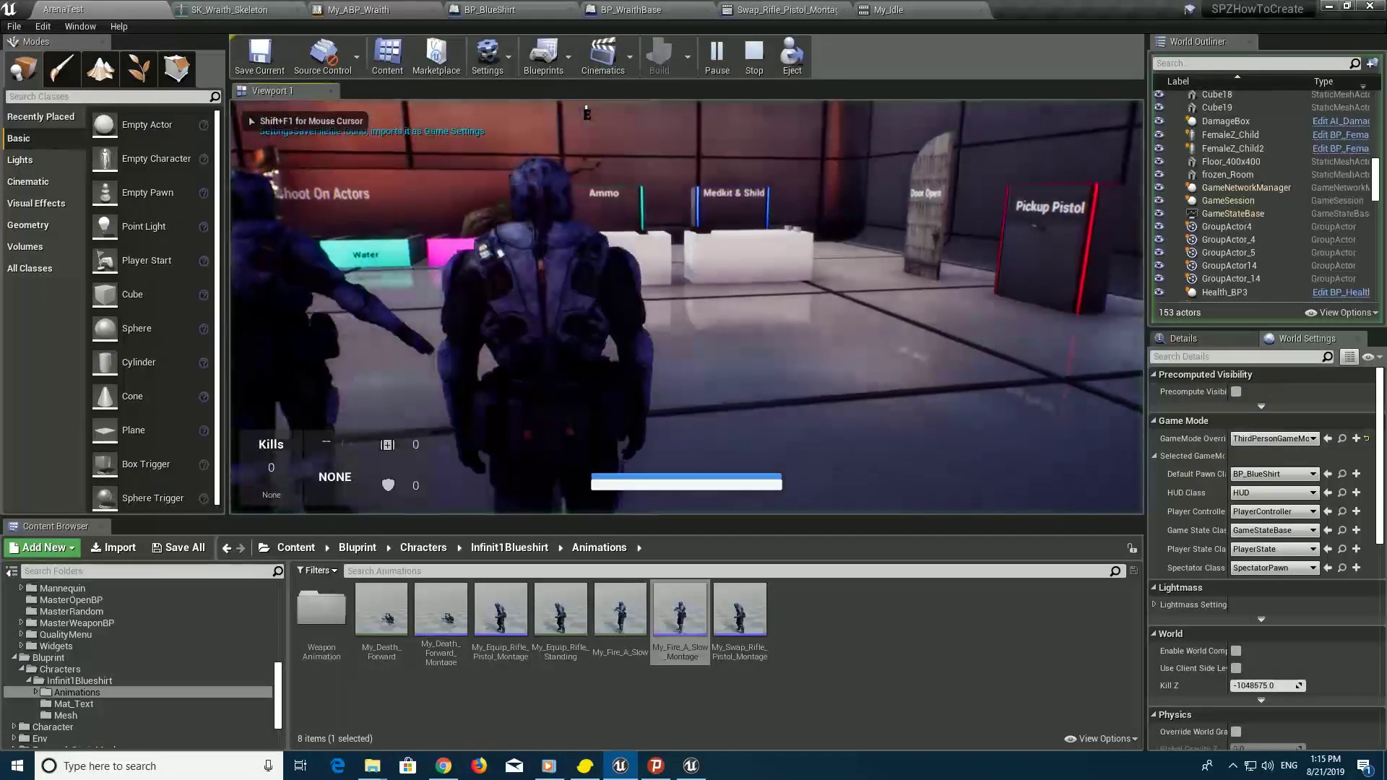
pyautogui.press('F11')
pyautogui.click(838, 310)
# Pick up the rifle, then walk to the Pickup Pistol block and fire at it three times
pyautogui.press('s')
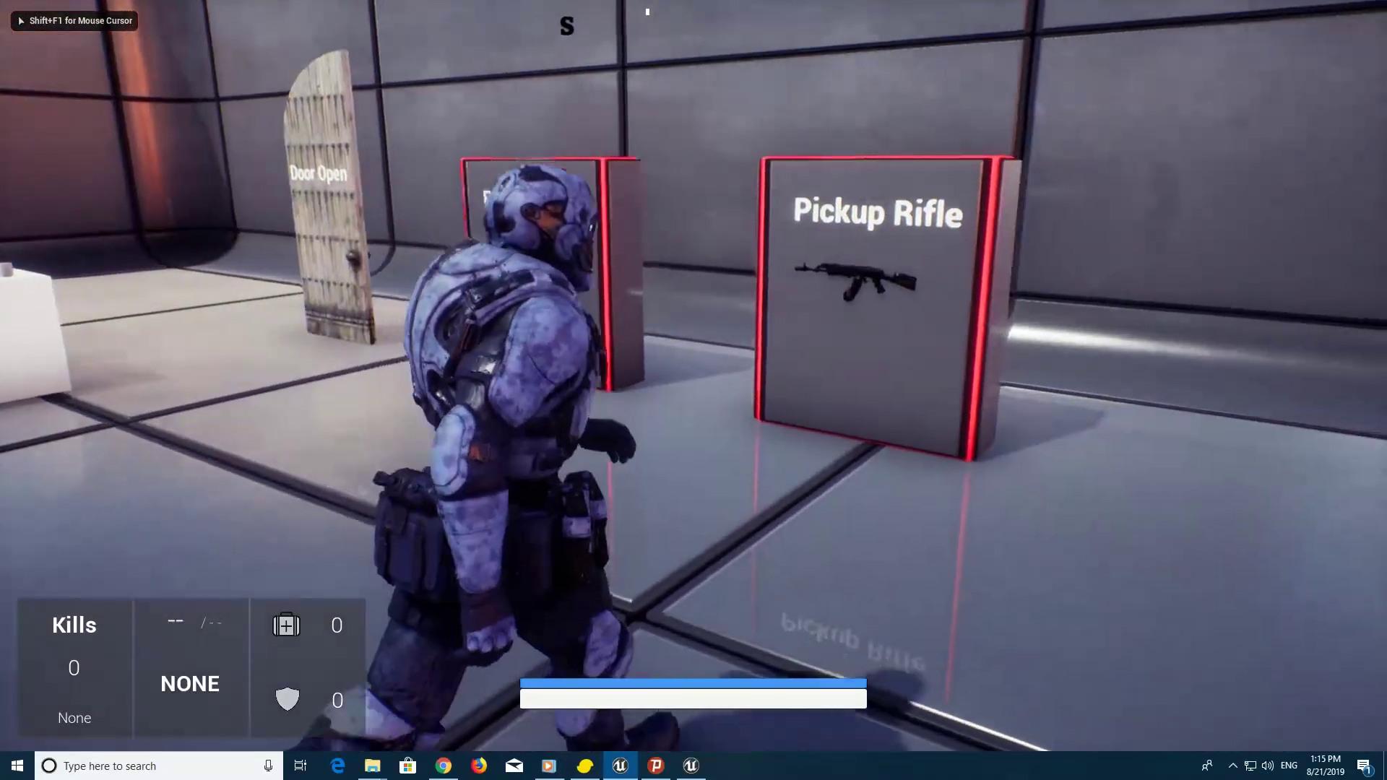
pyautogui.press('e')
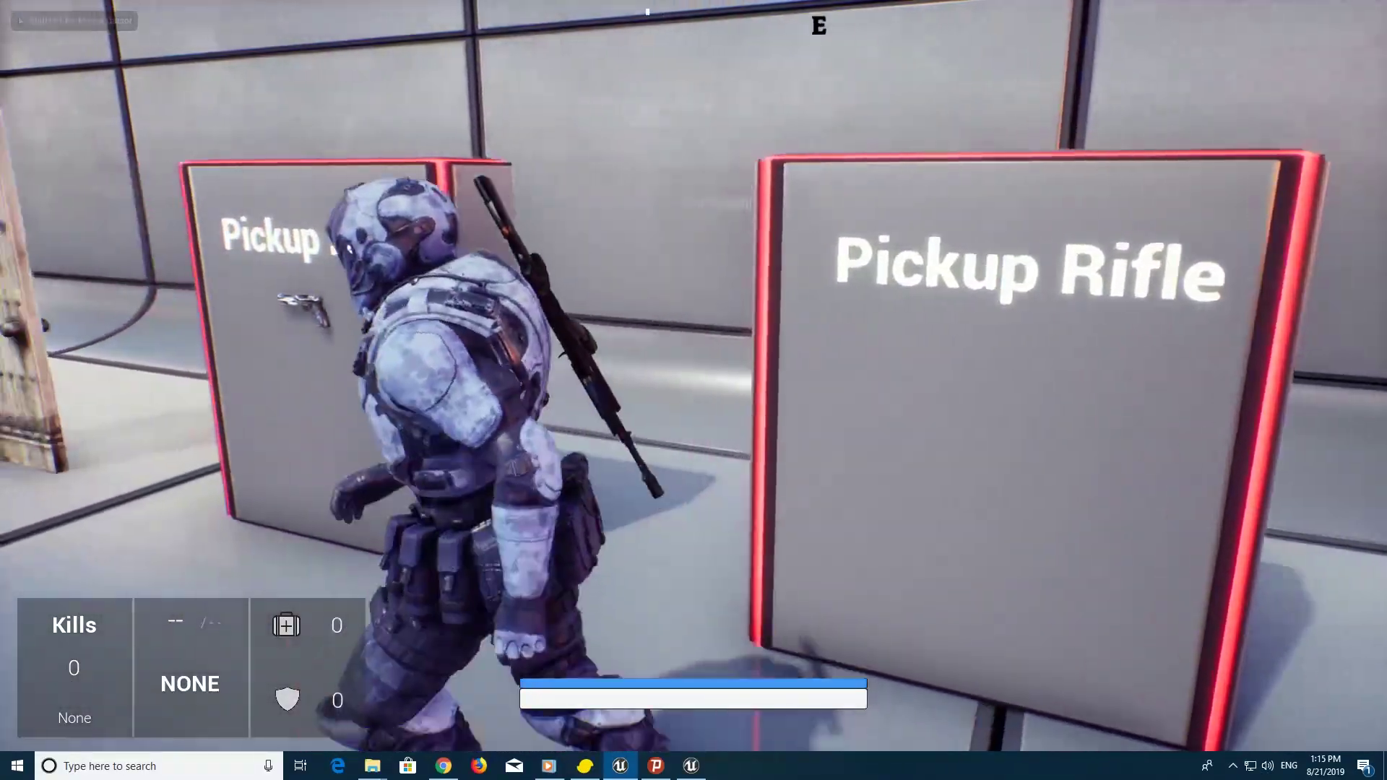
pyautogui.press('s')
pyautogui.press('s')
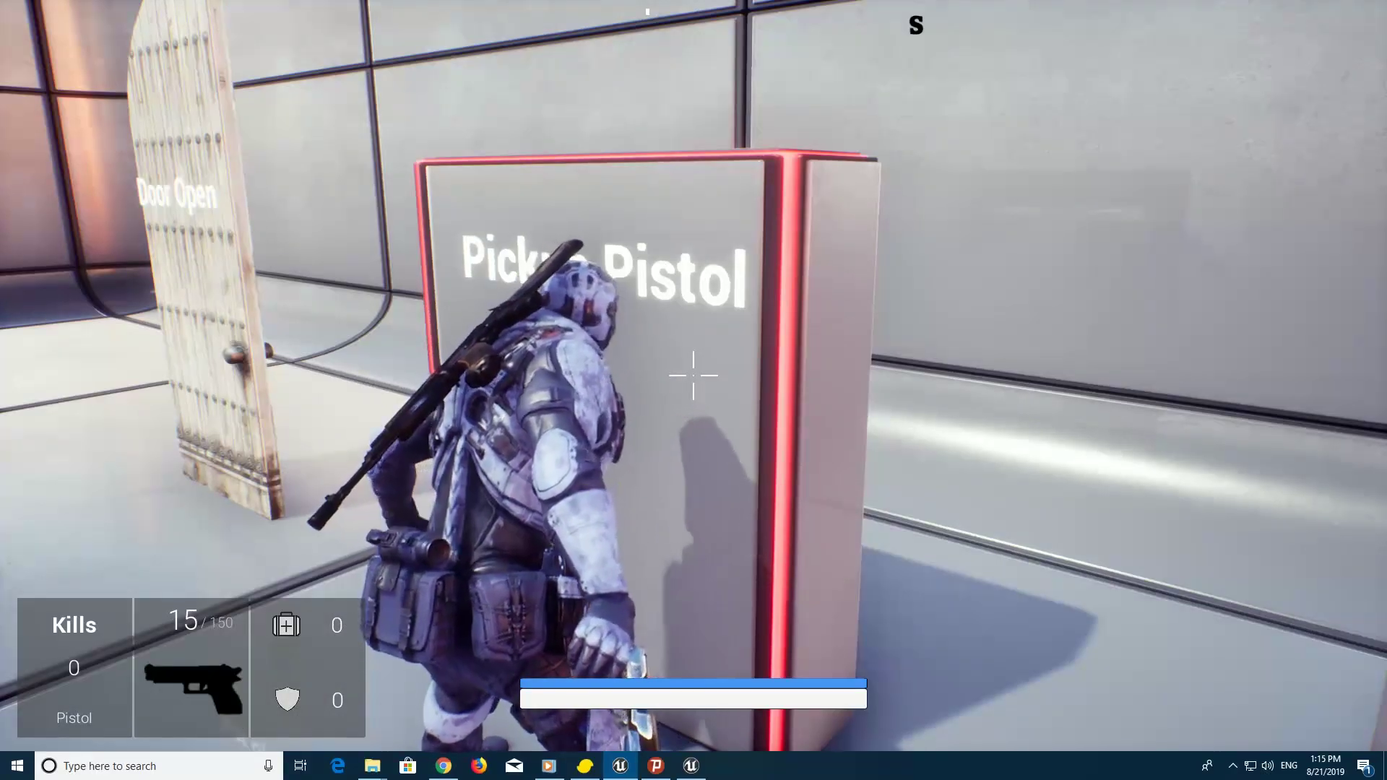
pyautogui.press('s')
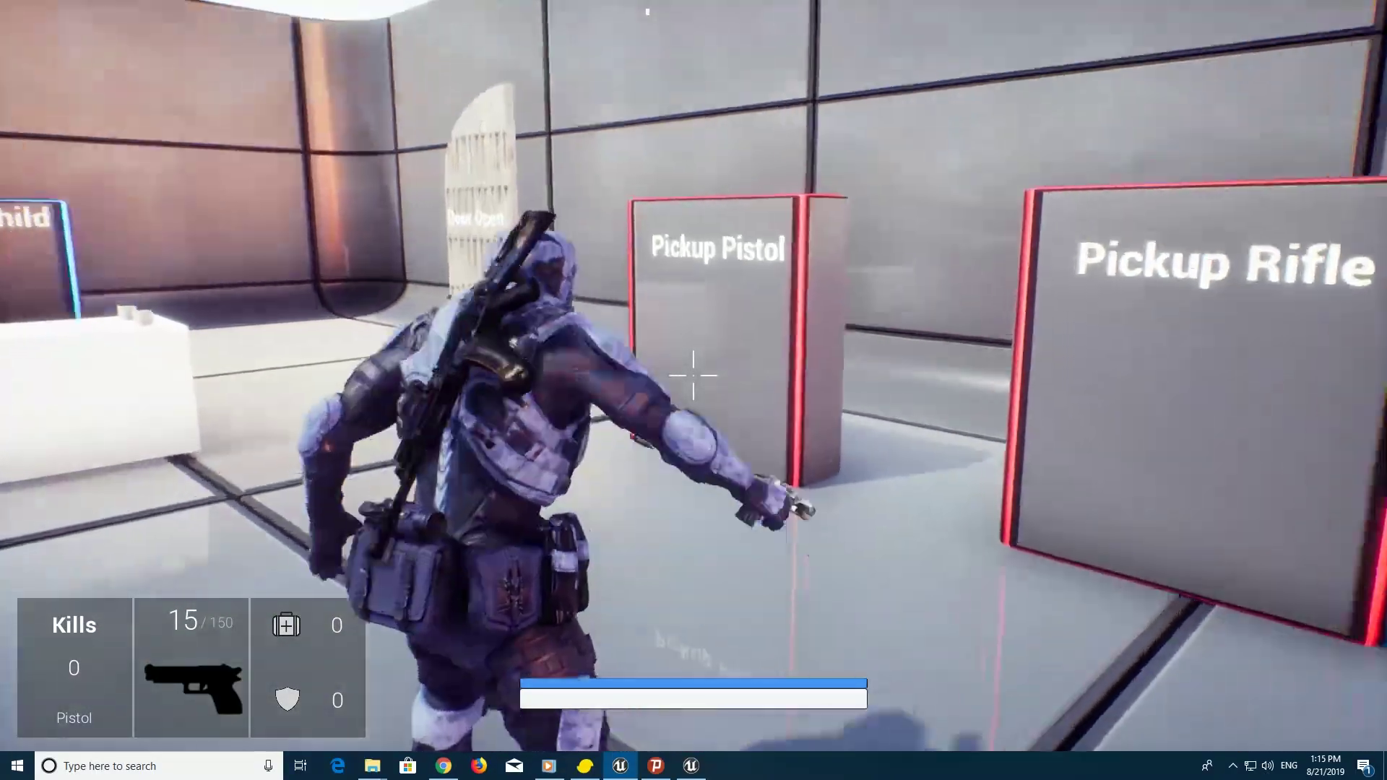
pyautogui.press('w')
pyautogui.click(694, 376)
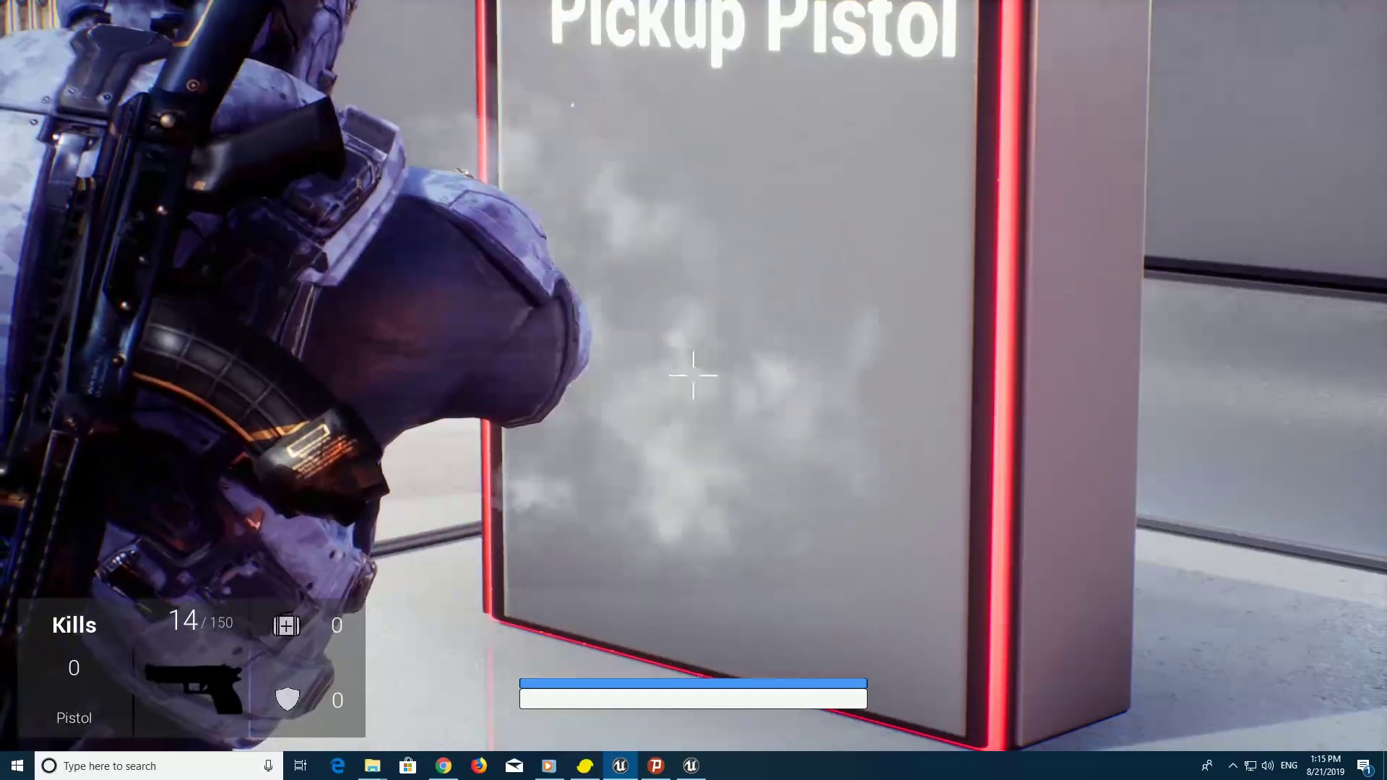
pyautogui.press('s')
pyautogui.press('w')
pyautogui.click(694, 376)
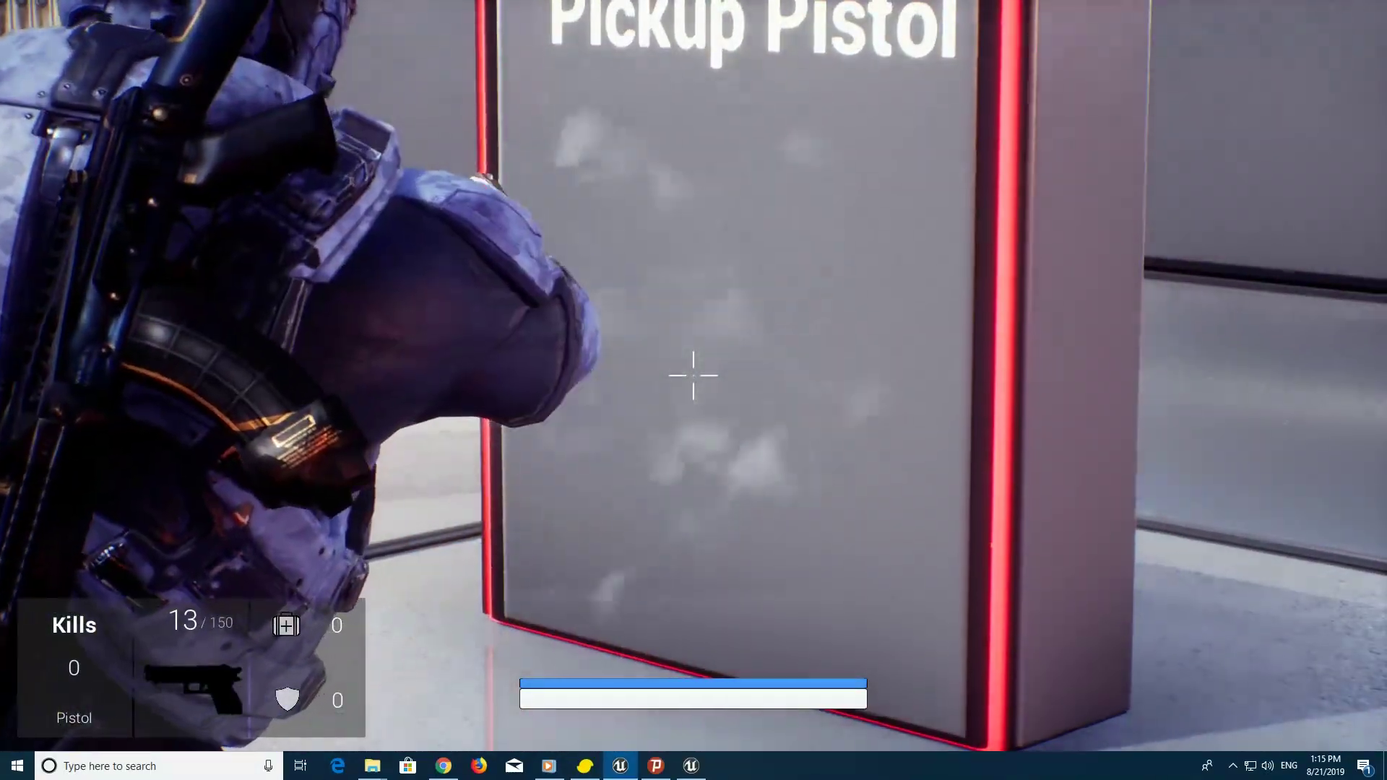
pyautogui.click(694, 375)
pyautogui.press('s')
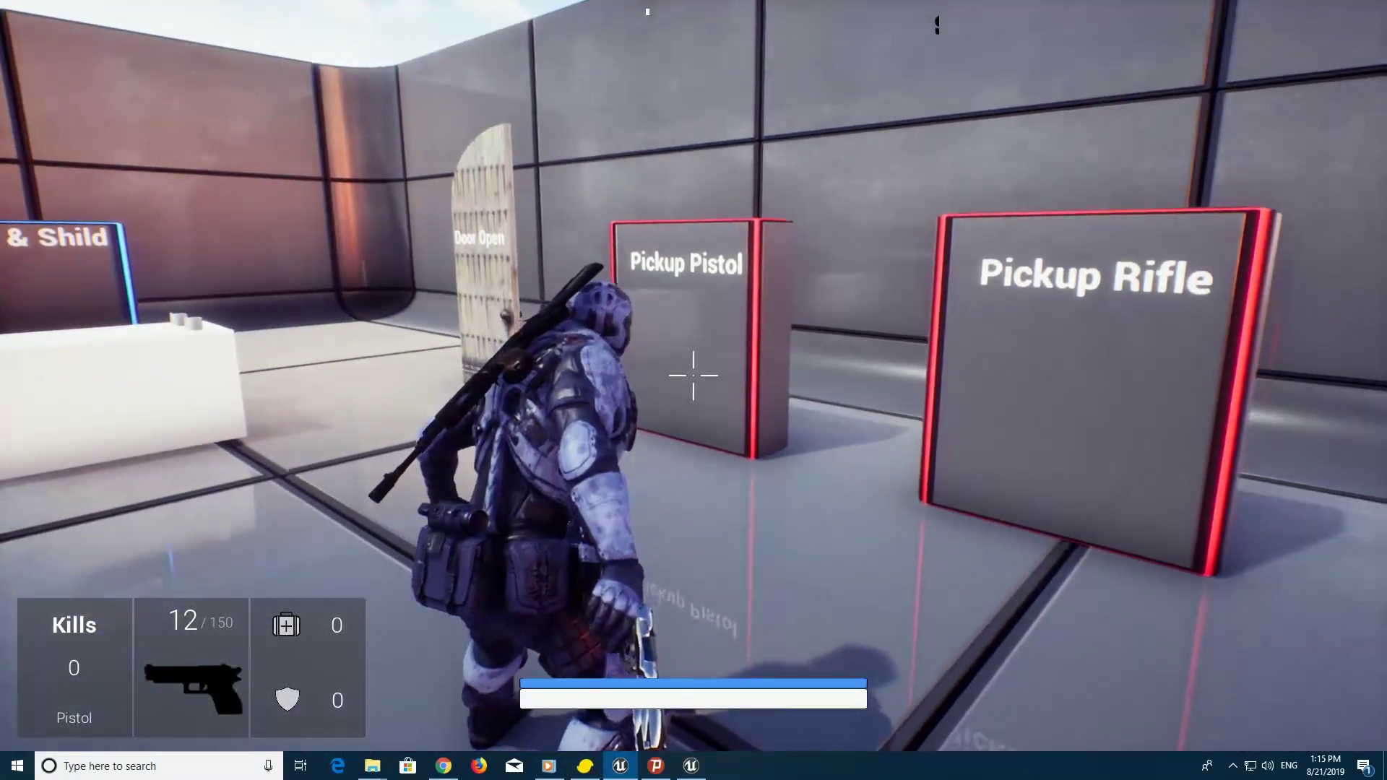
# Walk through the rifle box onto the Damage Box pad, then run away from it
pyautogui.press('w')
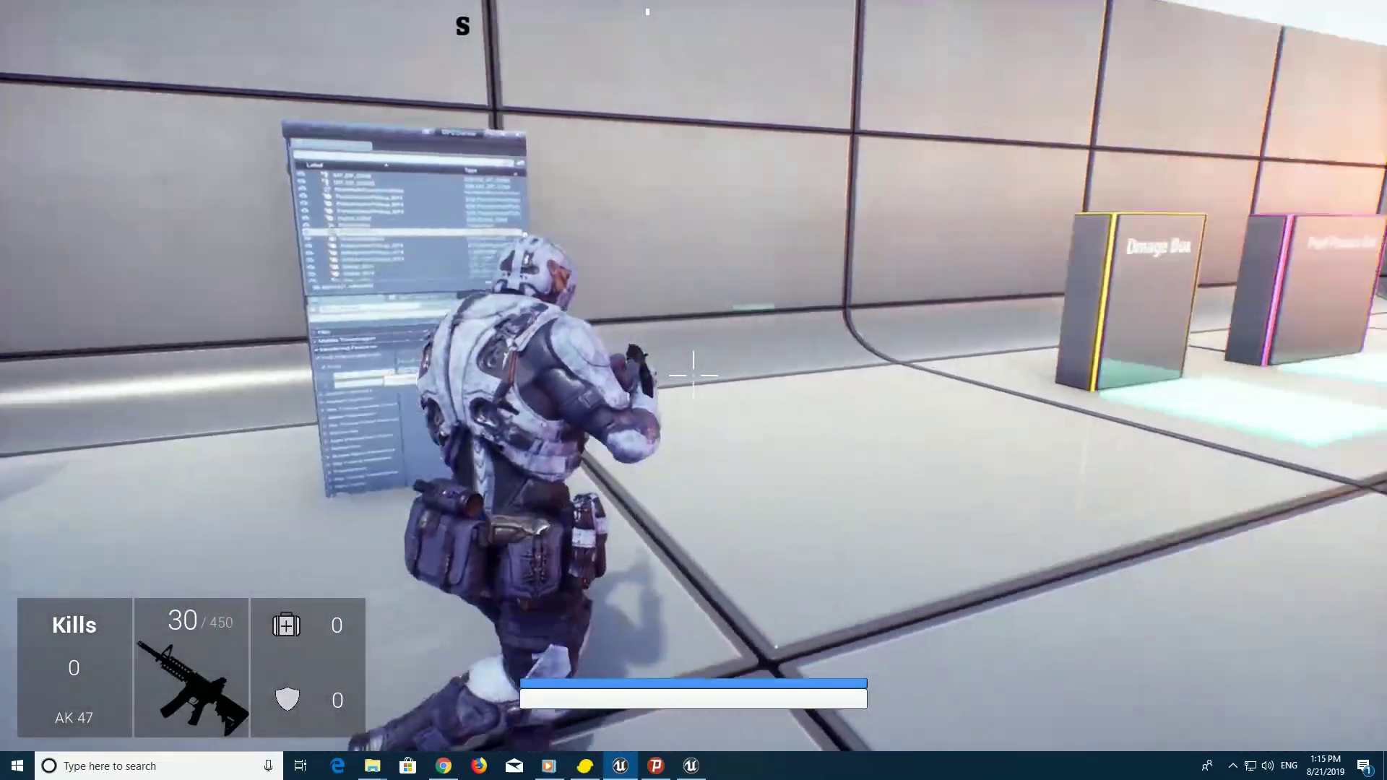
pyautogui.press('w')
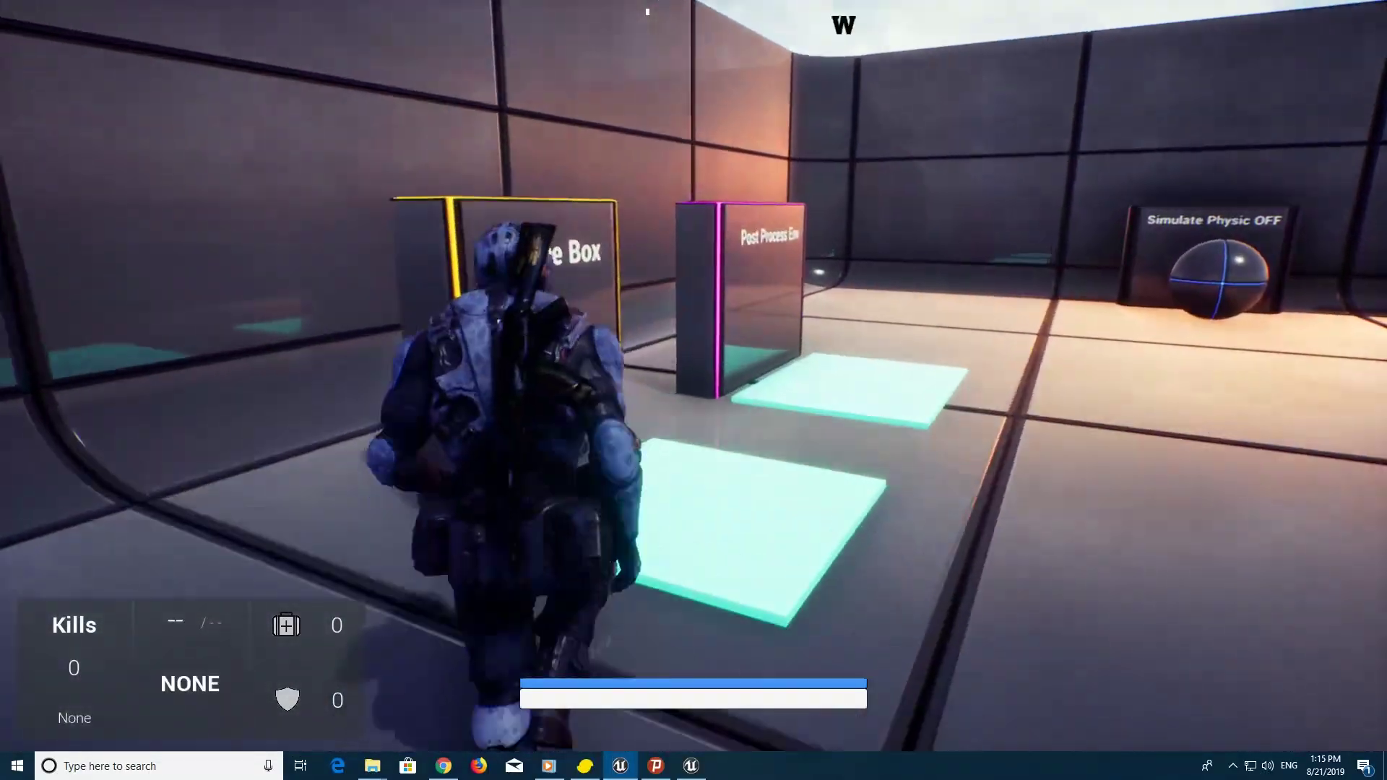
pyautogui.press('w')
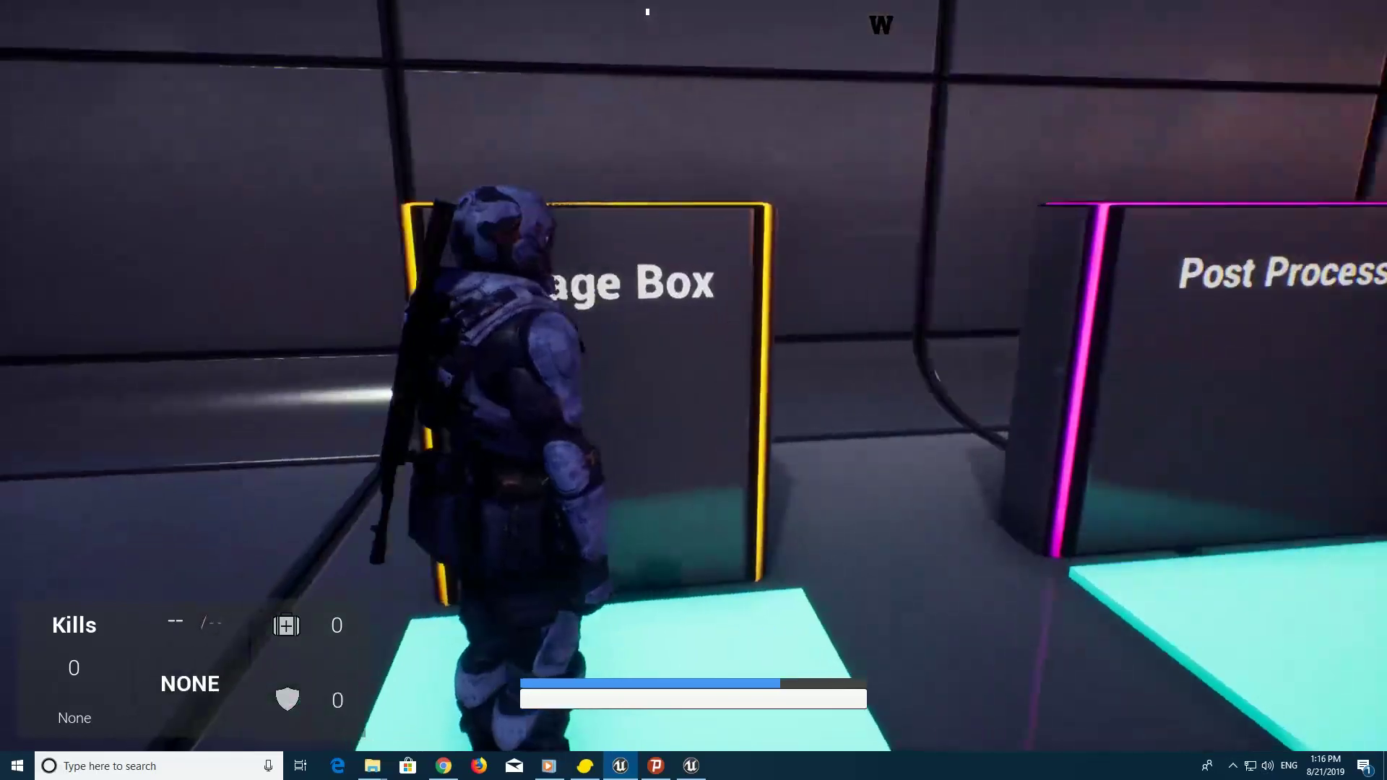
pyautogui.press('w')
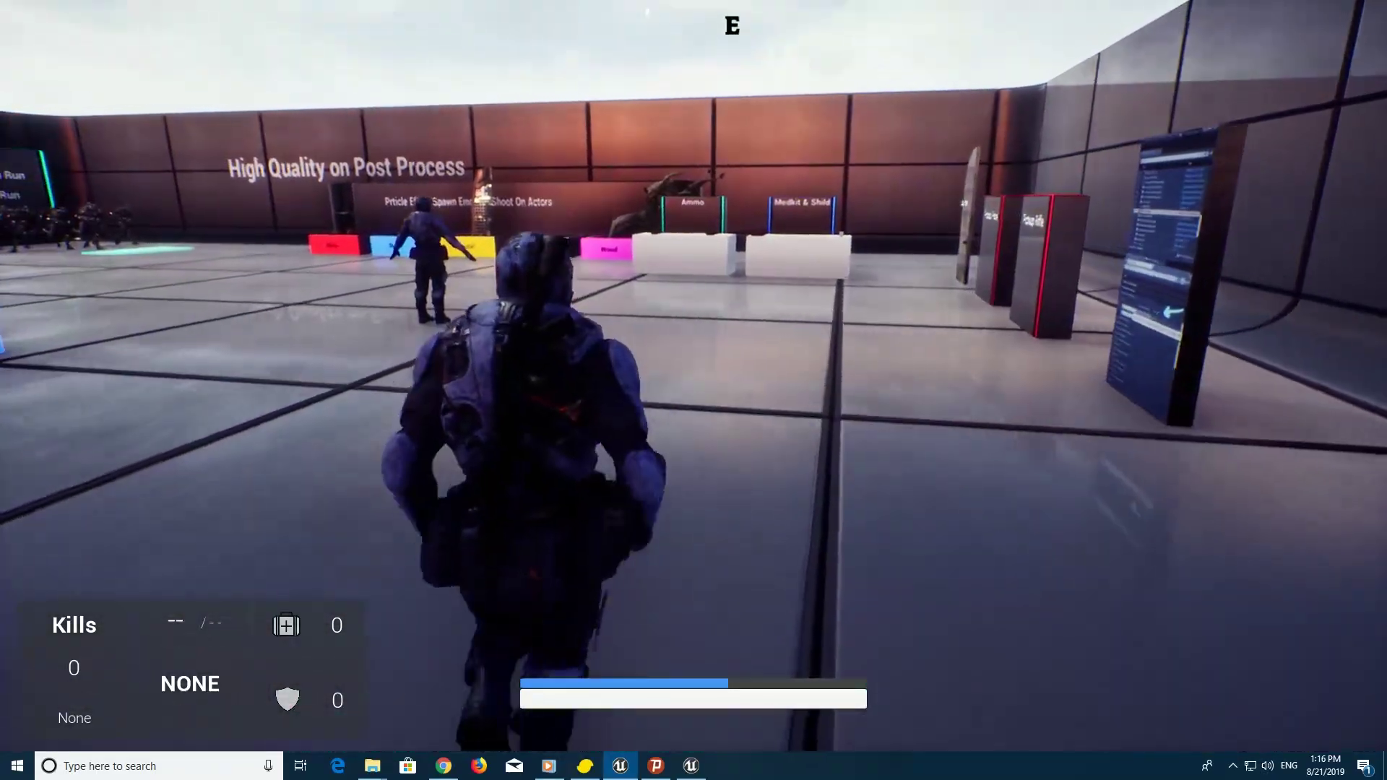
# Collect a medkit and a shield at the Medkit & Shild table, use the shield, and stop play
pyautogui.press('w')
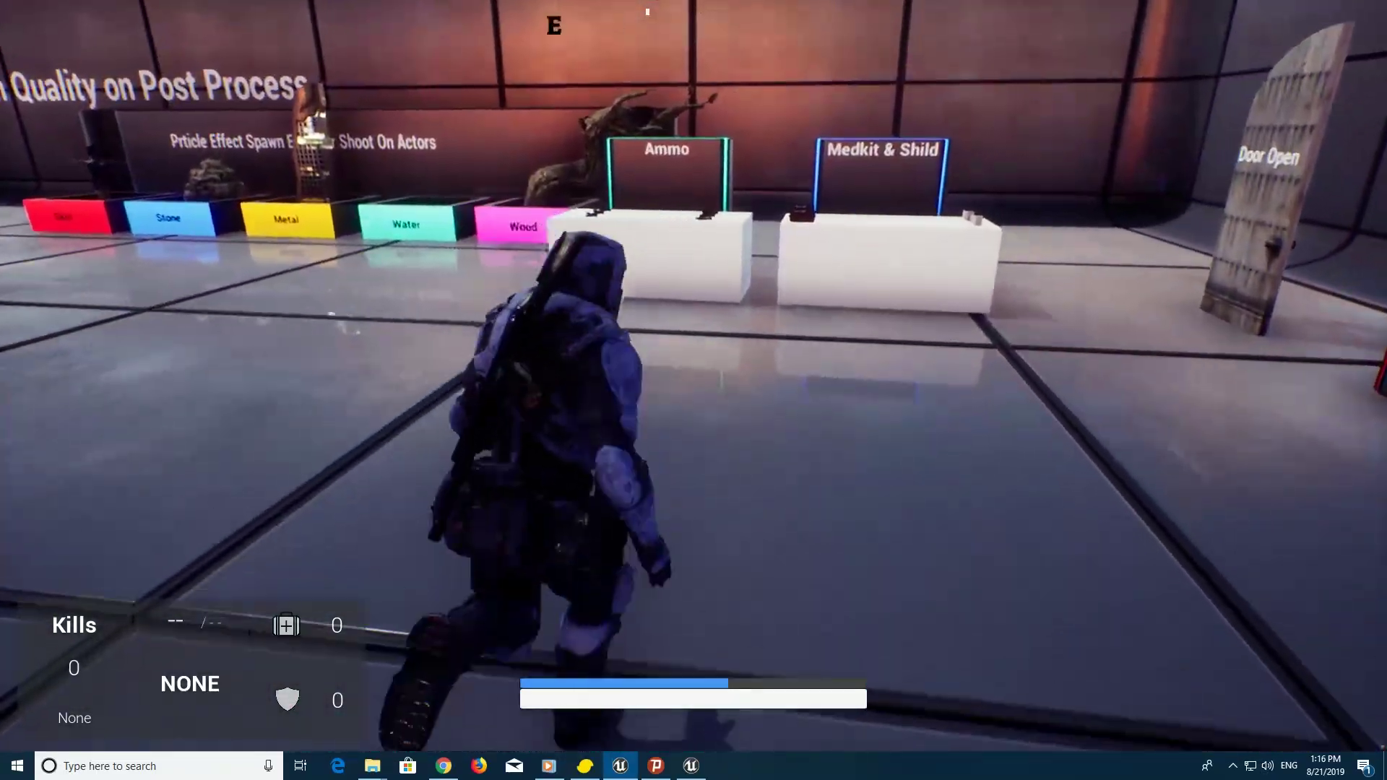
pyautogui.press('w')
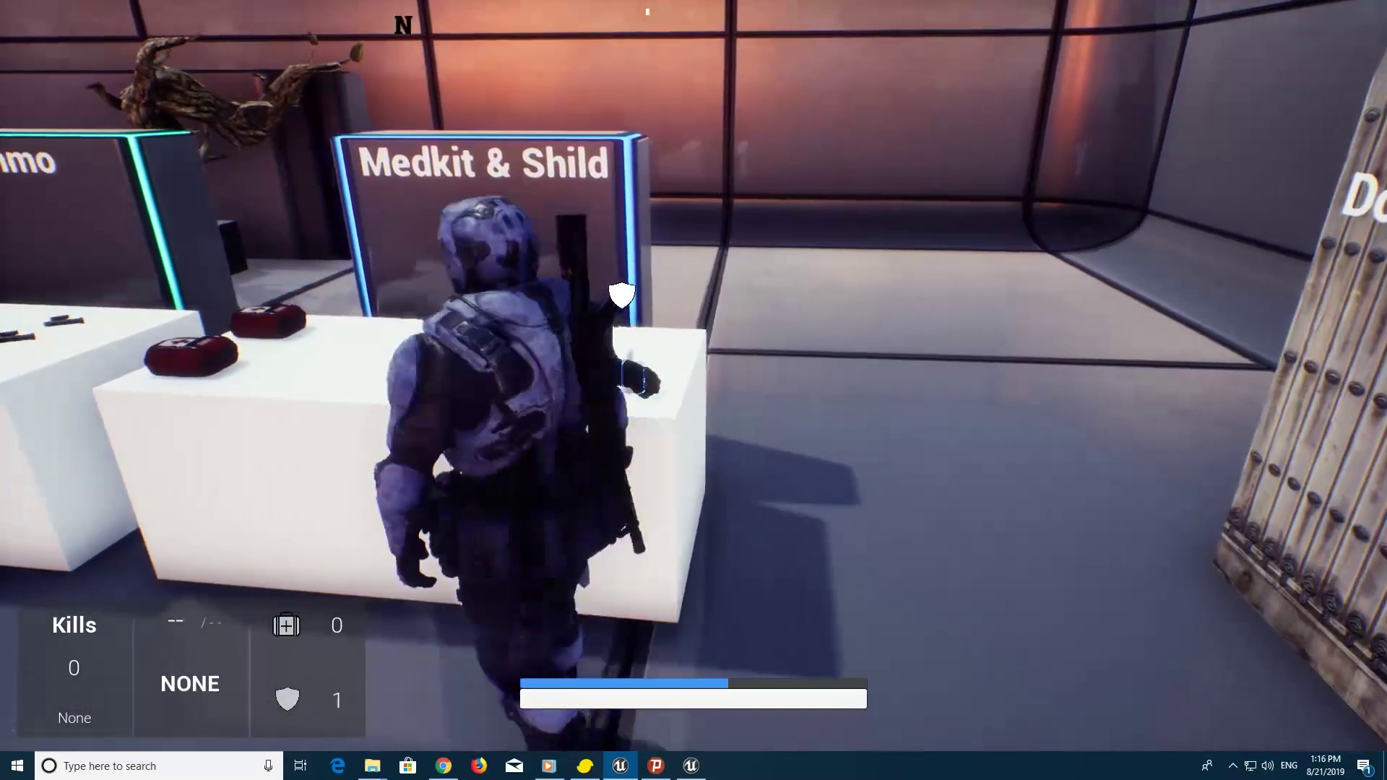
pyautogui.press('w')
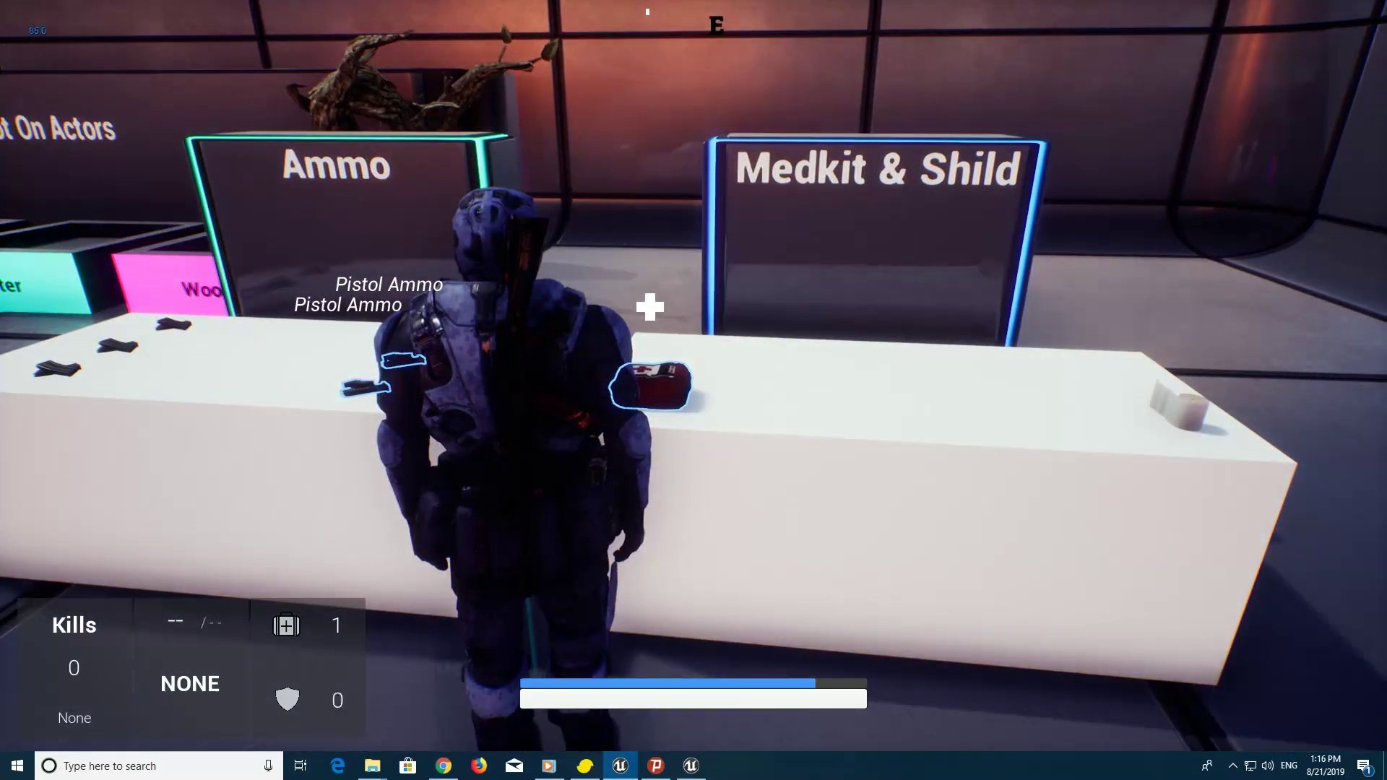
pyautogui.press('w')
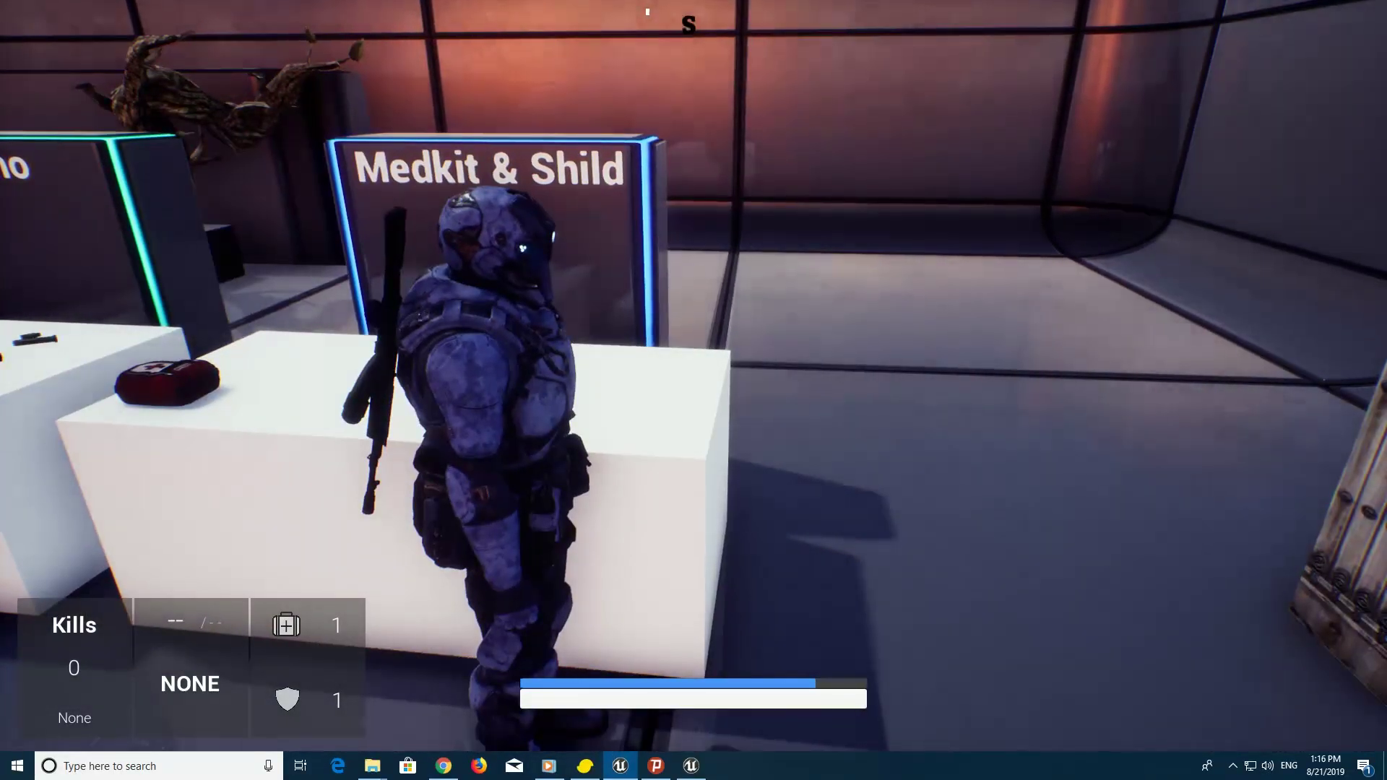
pyautogui.press('2')
pyautogui.press('w')
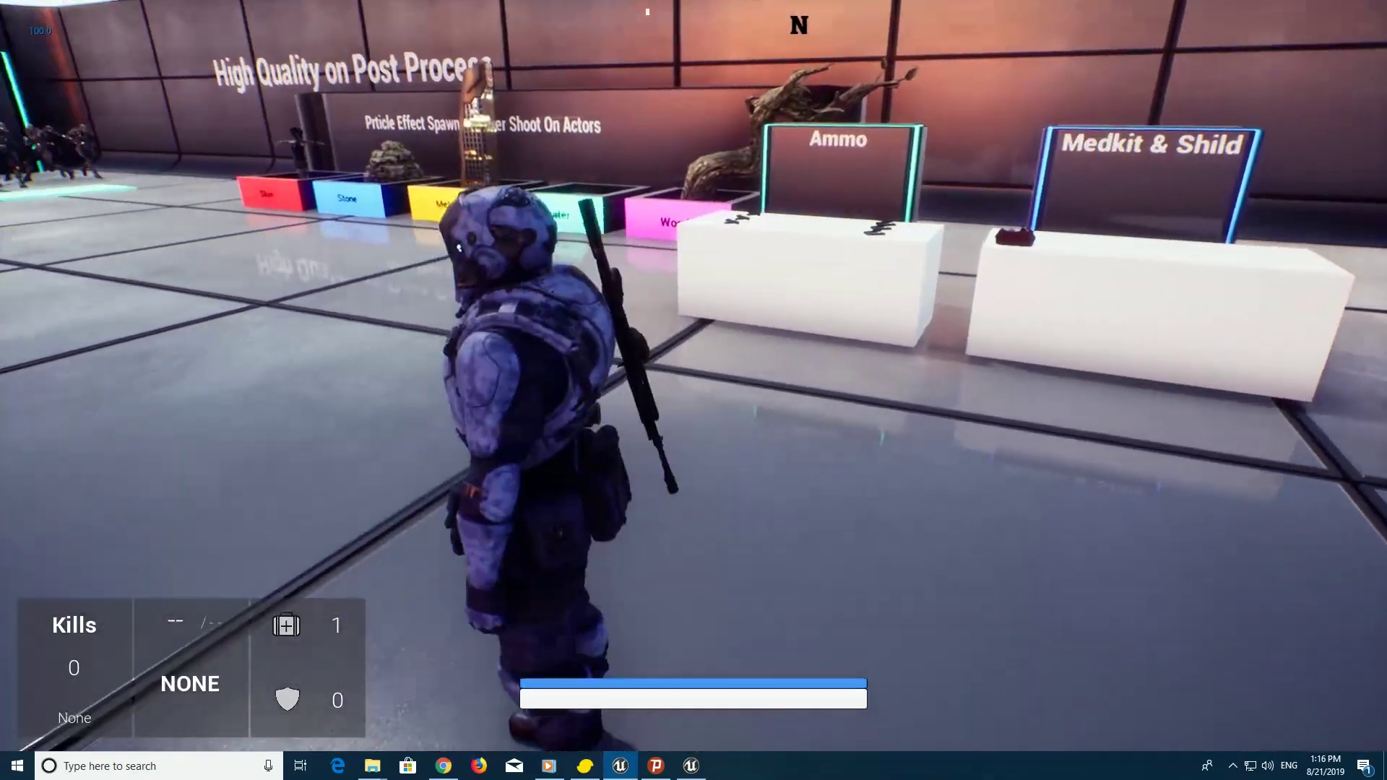
pyautogui.press('Escape')
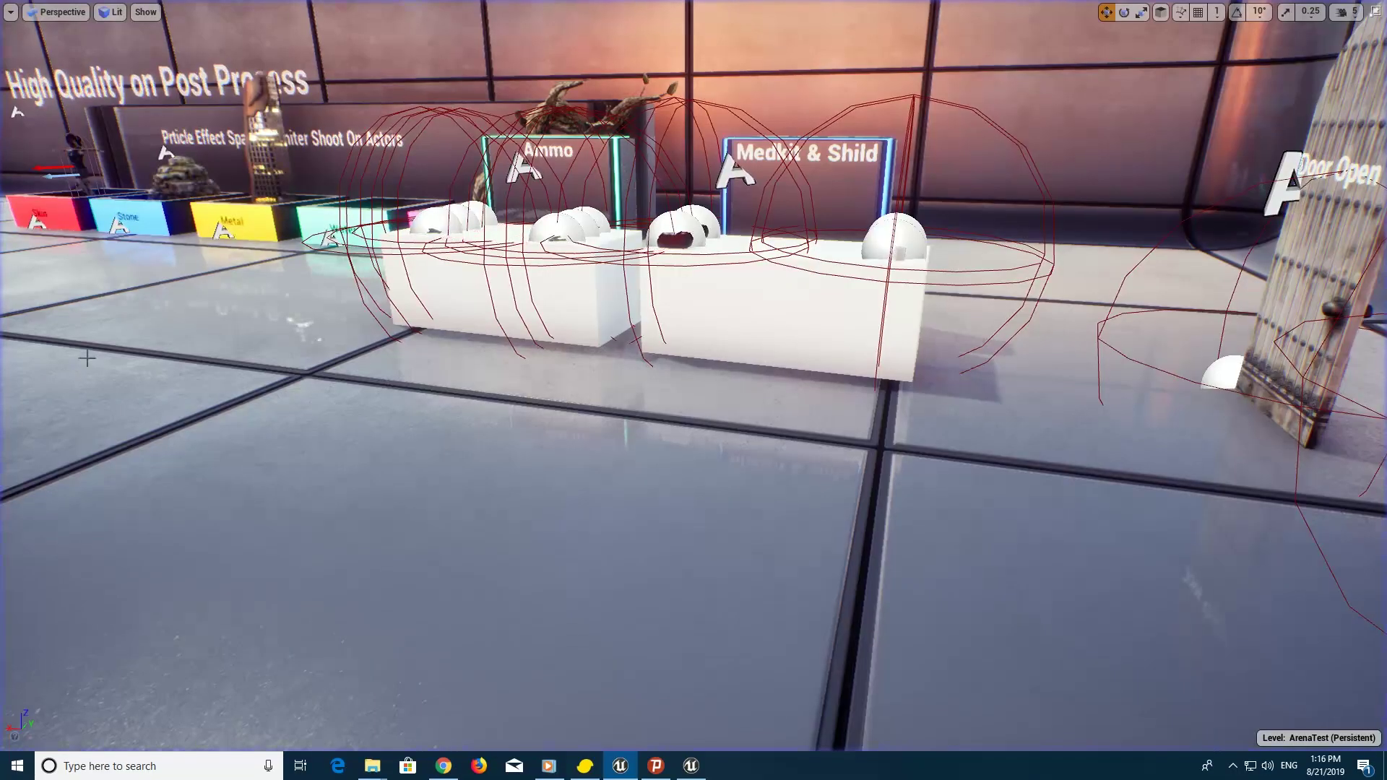
# In BP_BlueShirt's Class Defaults, set Jump Animation to Jump_PadSemi_Montage by searching 'jump'
pyautogui.click(1375, 16)
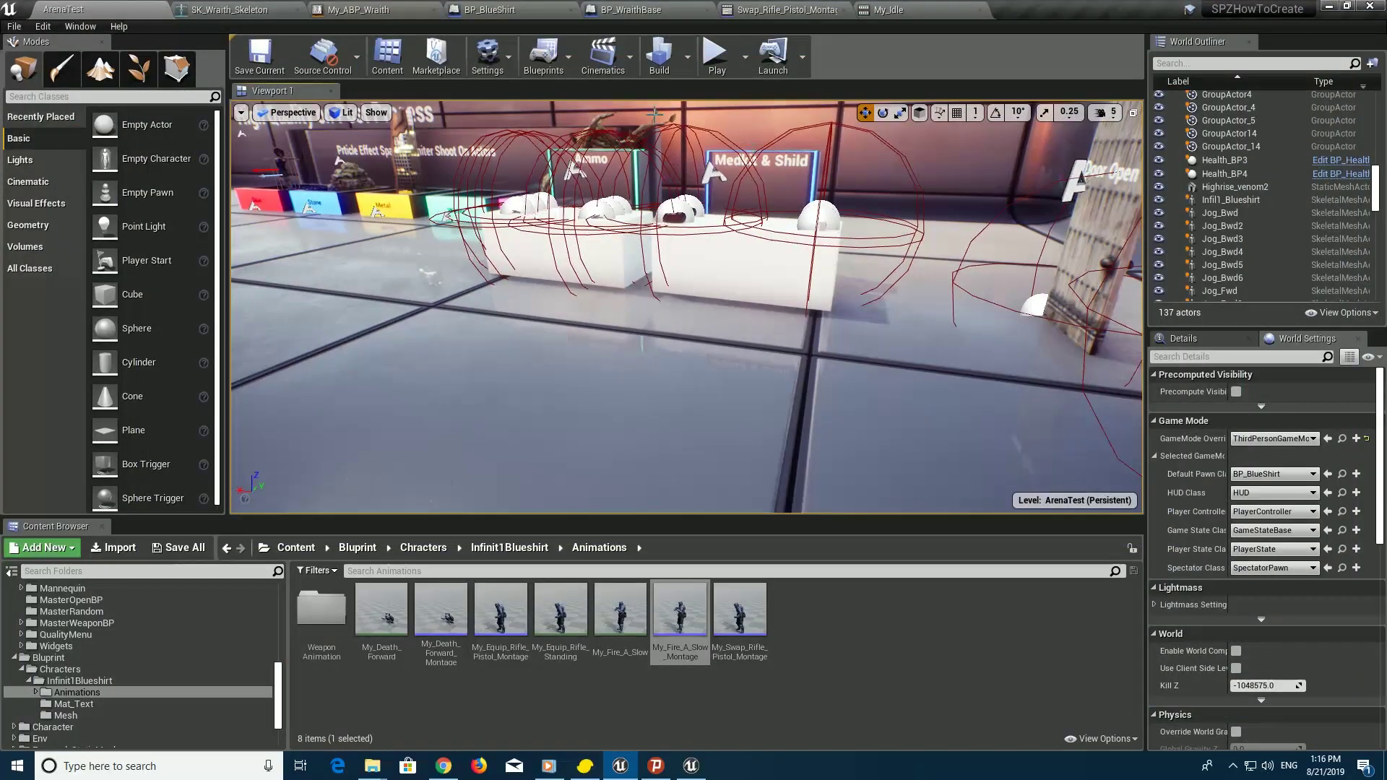
pyautogui.click(535, 16)
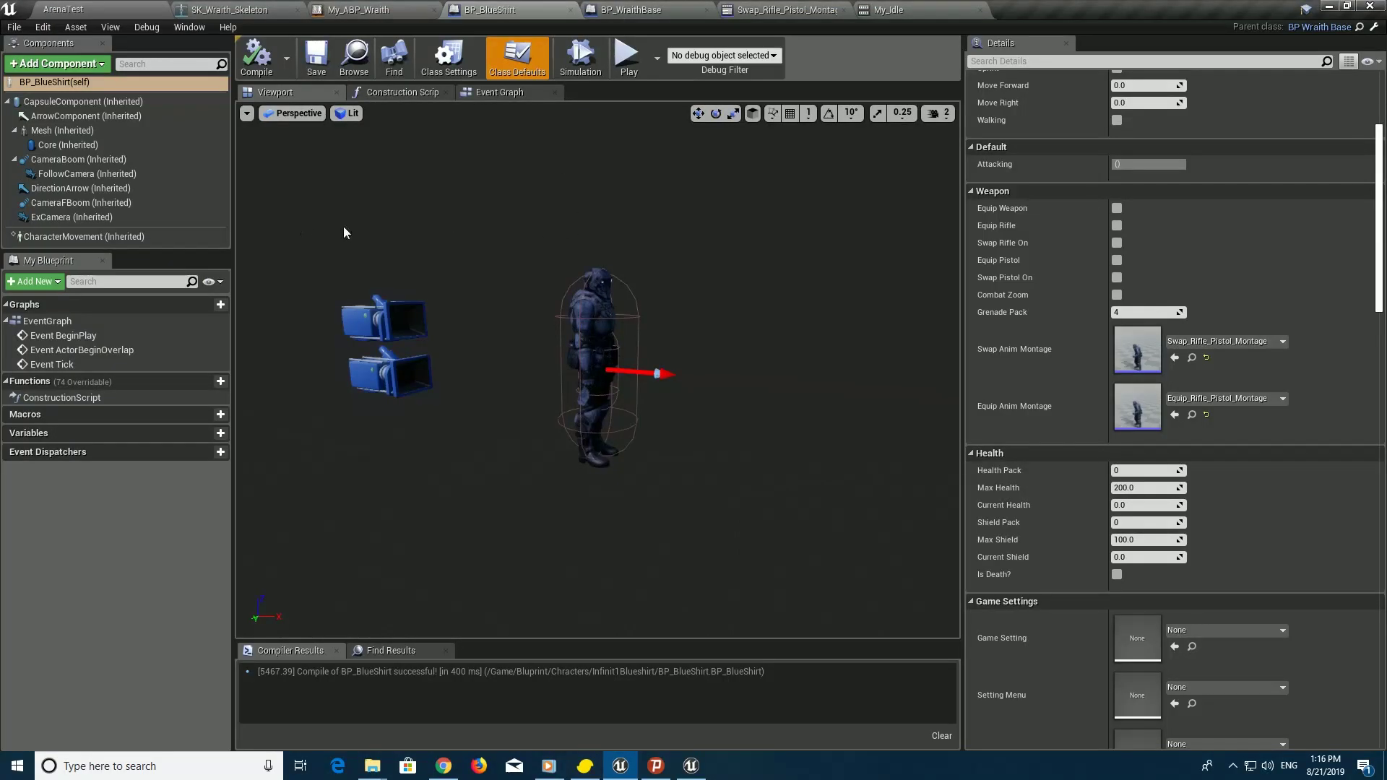
pyautogui.scroll(2, 1041, 222)
pyautogui.scroll(3, 1041, 223)
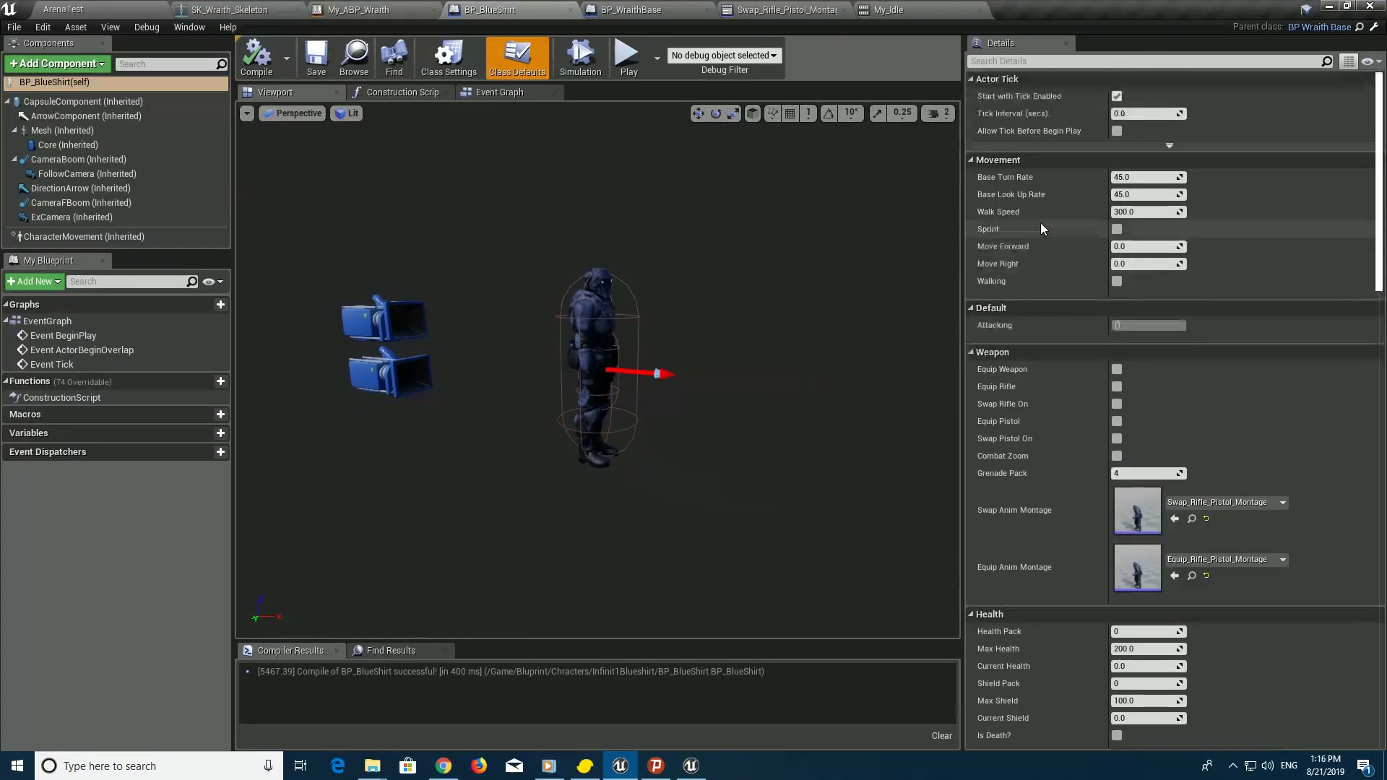
pyautogui.scroll(-5, 1041, 222)
pyautogui.scroll(-4, 1041, 222)
pyautogui.scroll(-3, 1041, 224)
pyautogui.scroll(-4, 1041, 224)
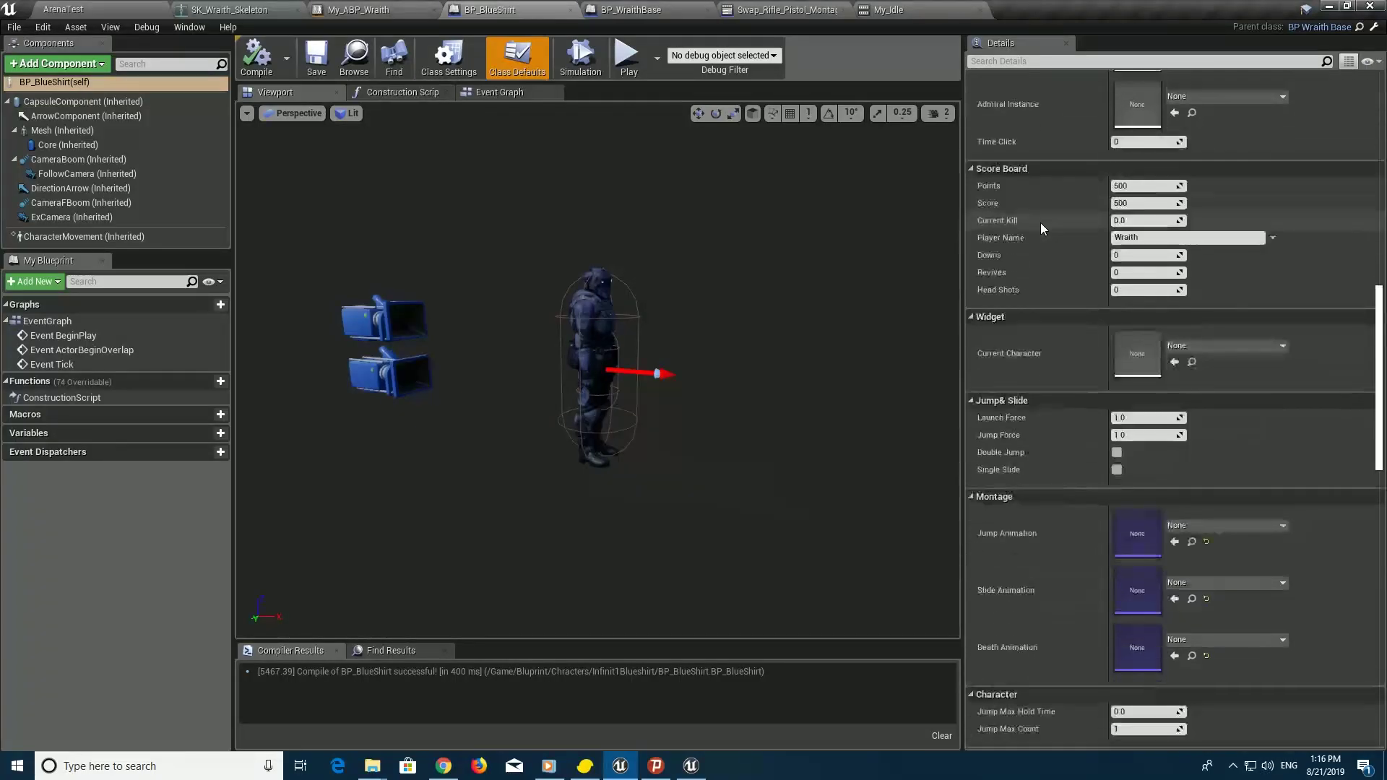
pyautogui.scroll(-3, 1042, 224)
pyautogui.scroll(-2, 1041, 224)
pyautogui.click(1202, 250)
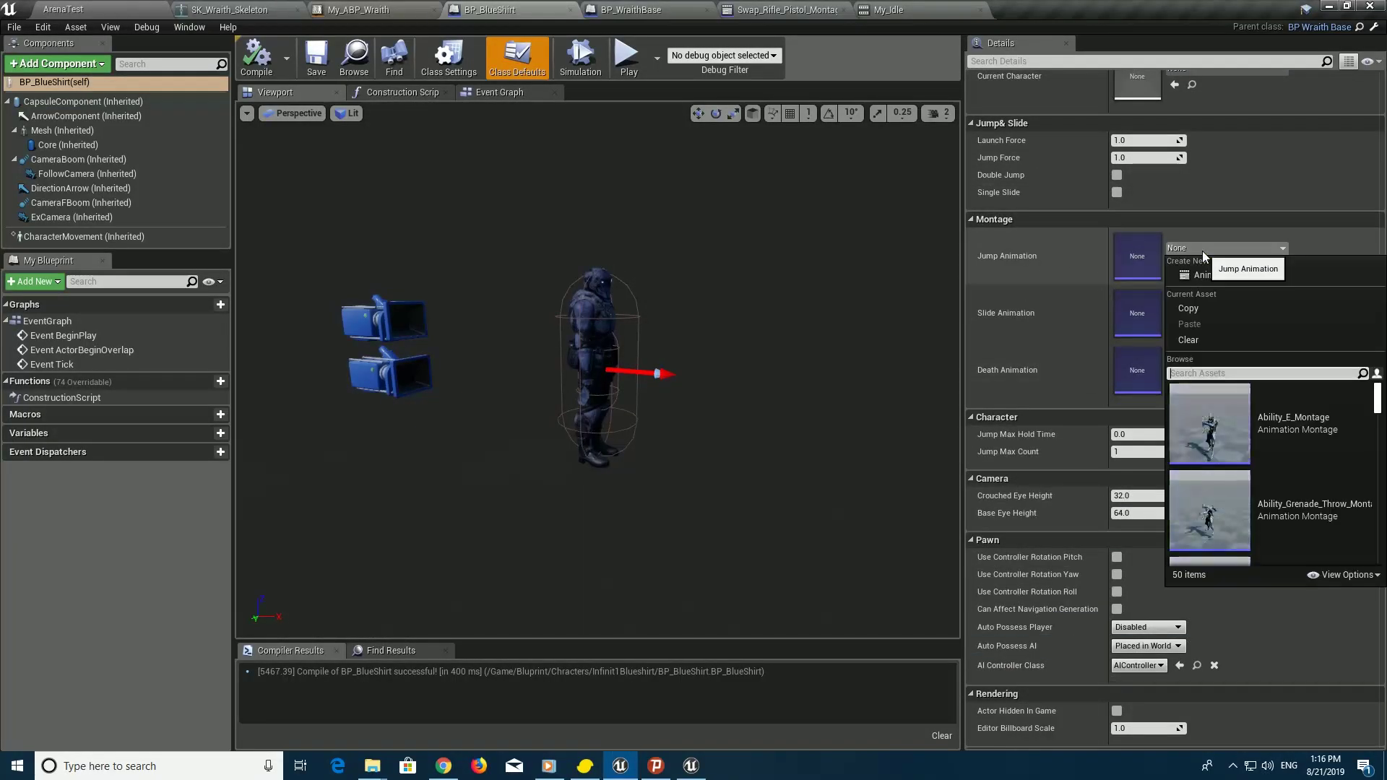
pyautogui.click(1202, 250)
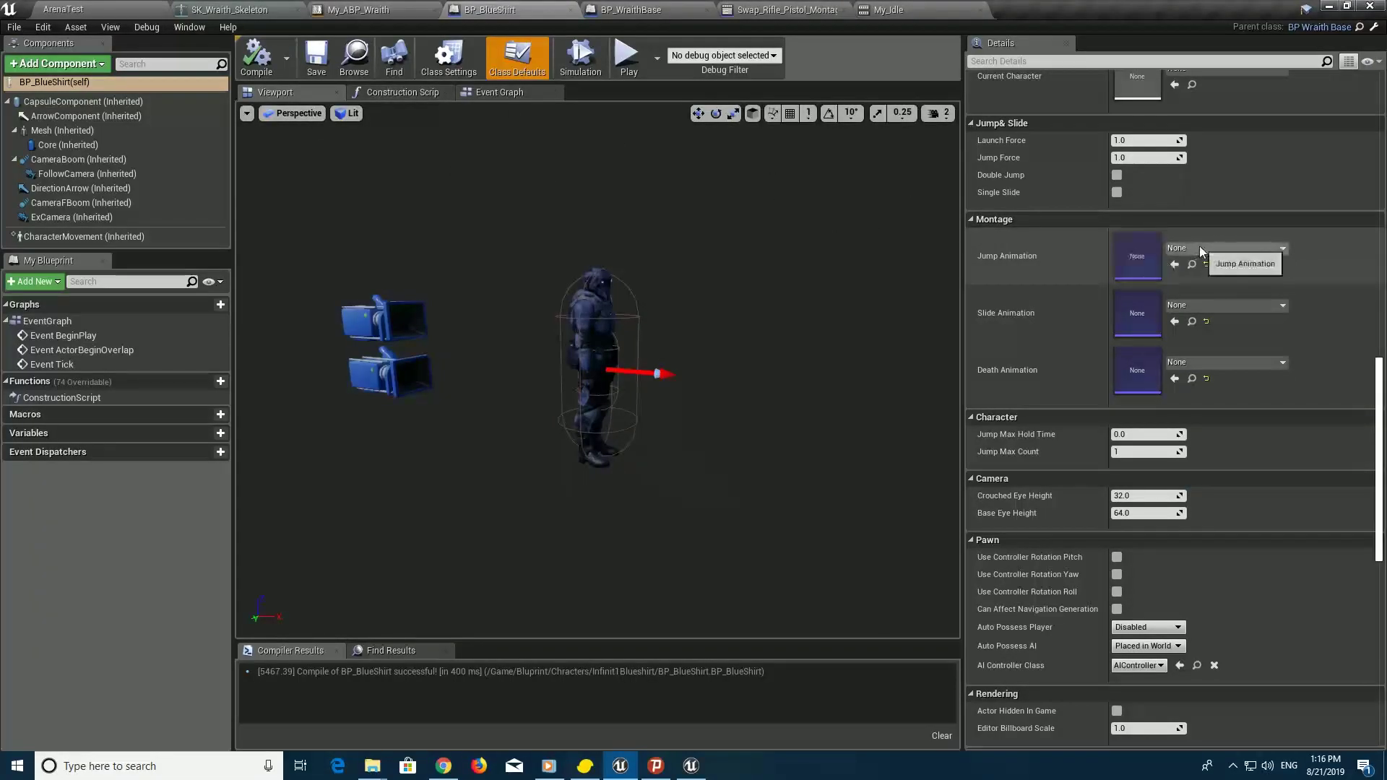
pyautogui.click(1202, 250)
pyautogui.write('ju')
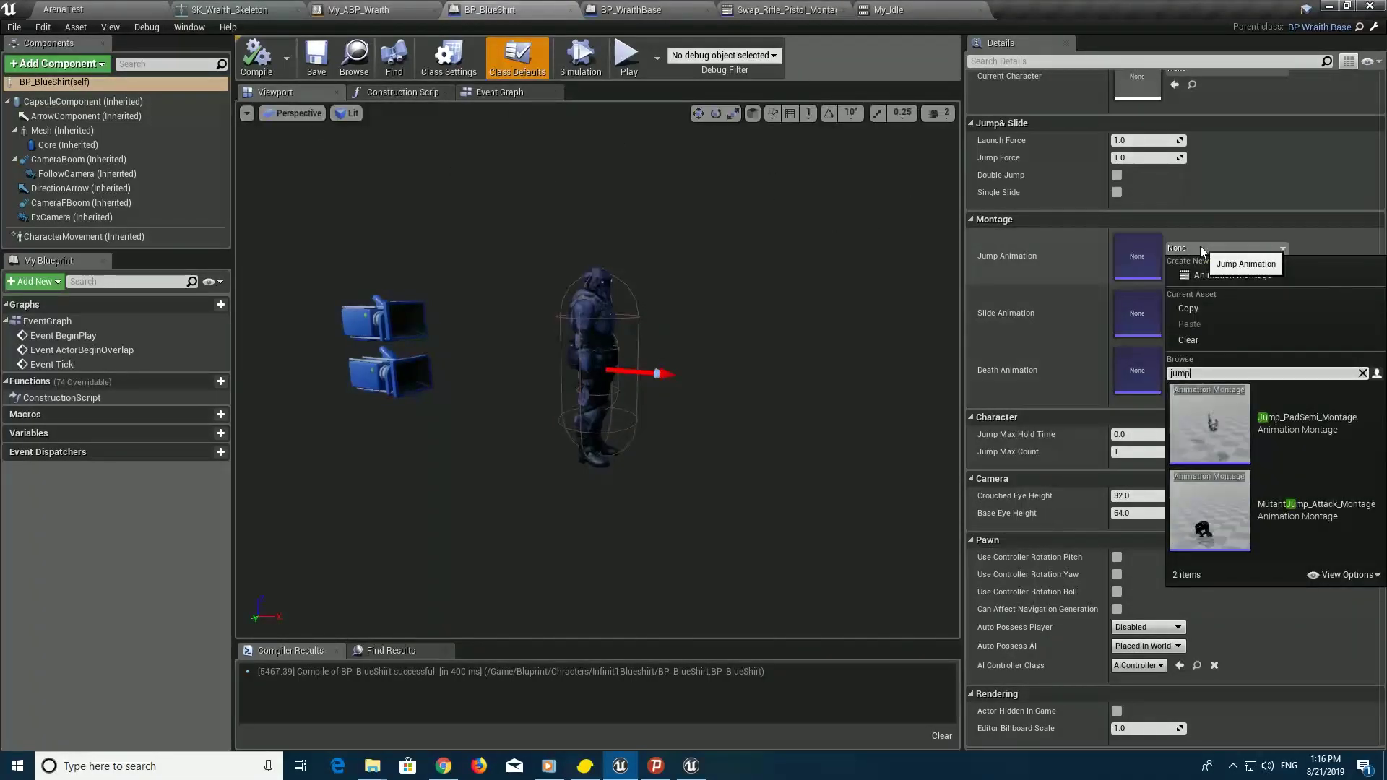
pyautogui.write('mp')
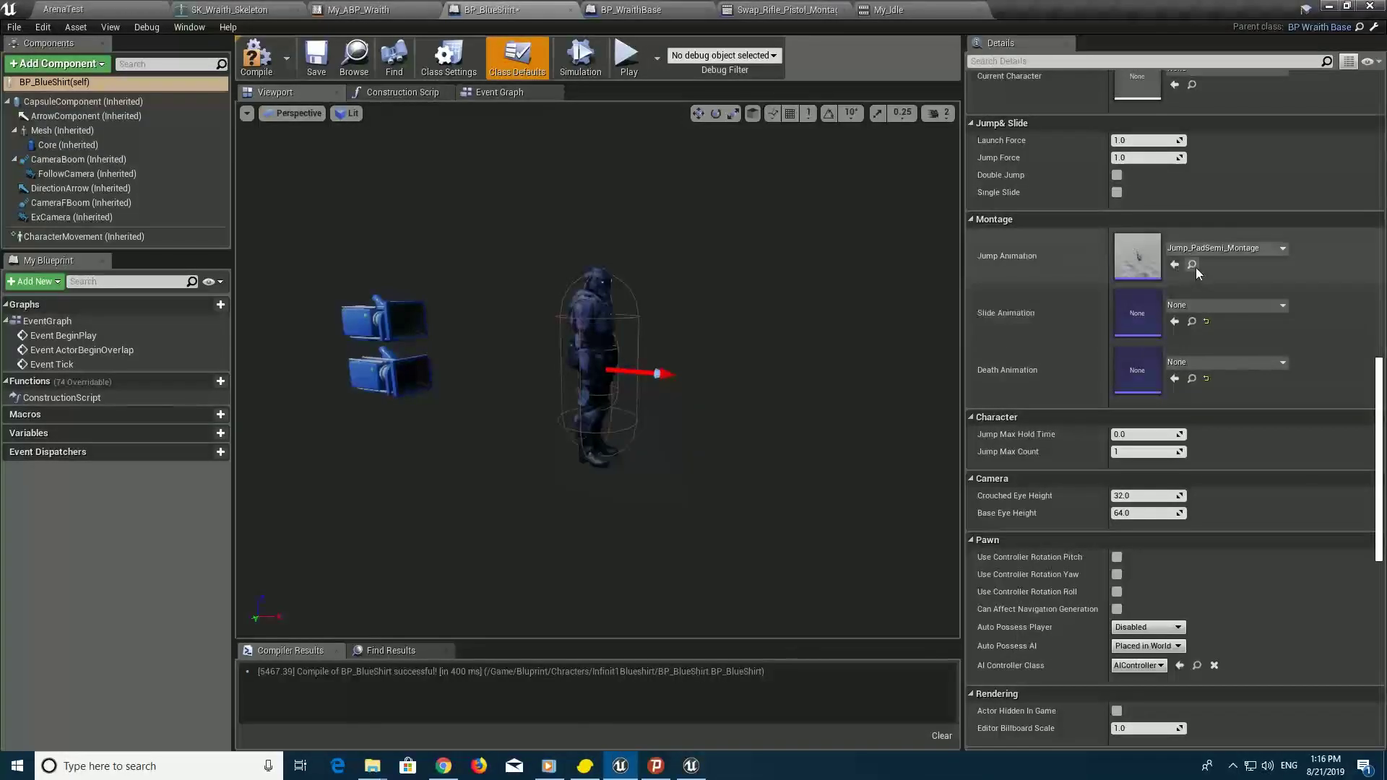
# Find Jump_PadSemi_Montage in the Content Browser, preview it, and bring up its asset actions
pyautogui.click(1192, 265)
pyautogui.scroll(-2, 1052, 627)
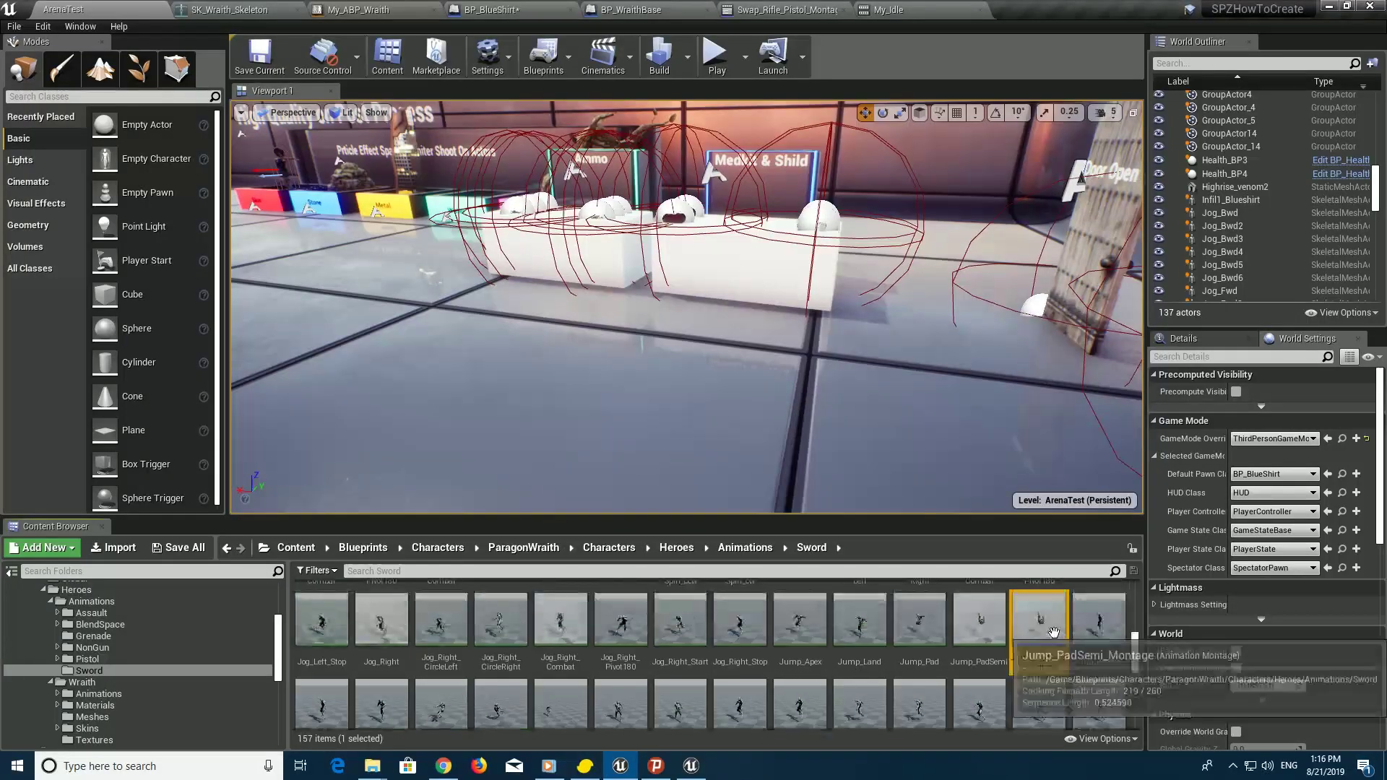
pyautogui.doubleClick(1055, 640)
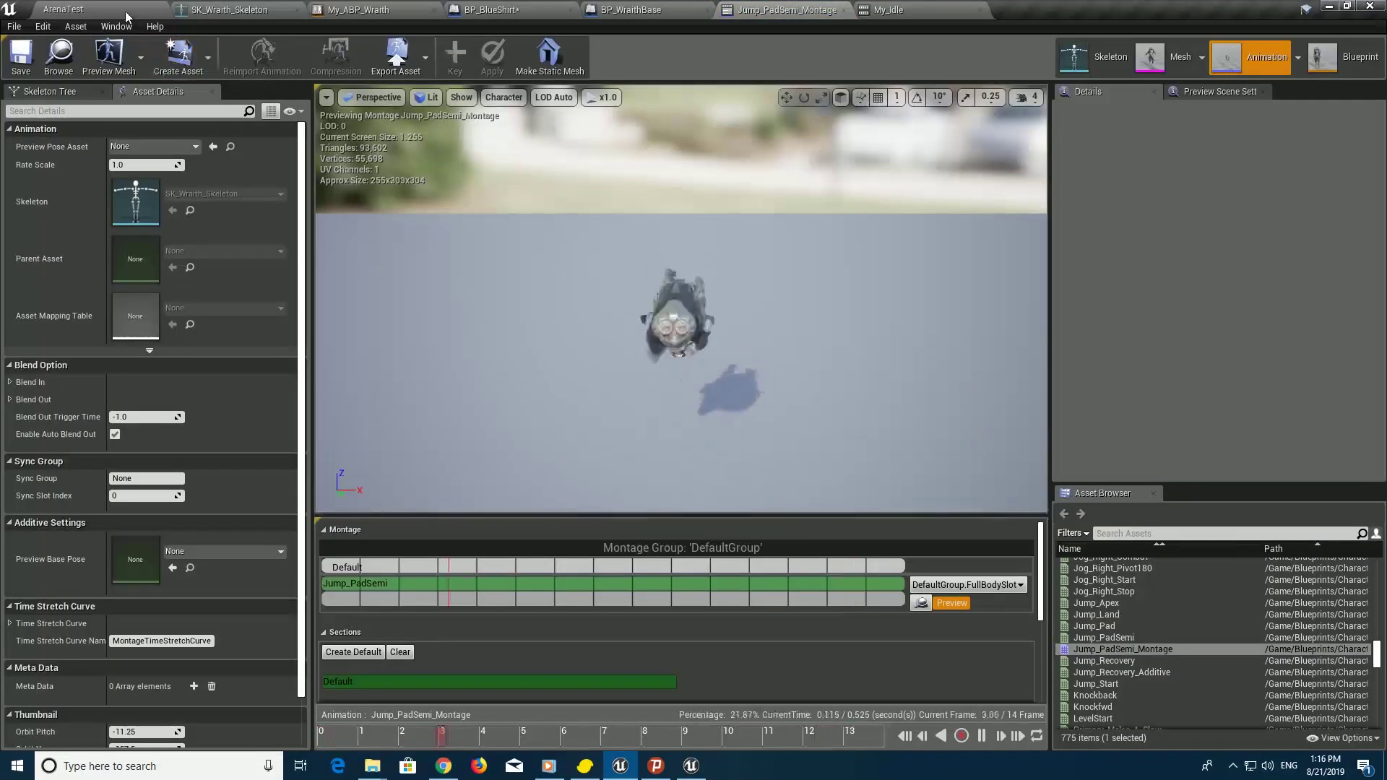
pyautogui.click(63, 9)
pyautogui.rightClick(1038, 640)
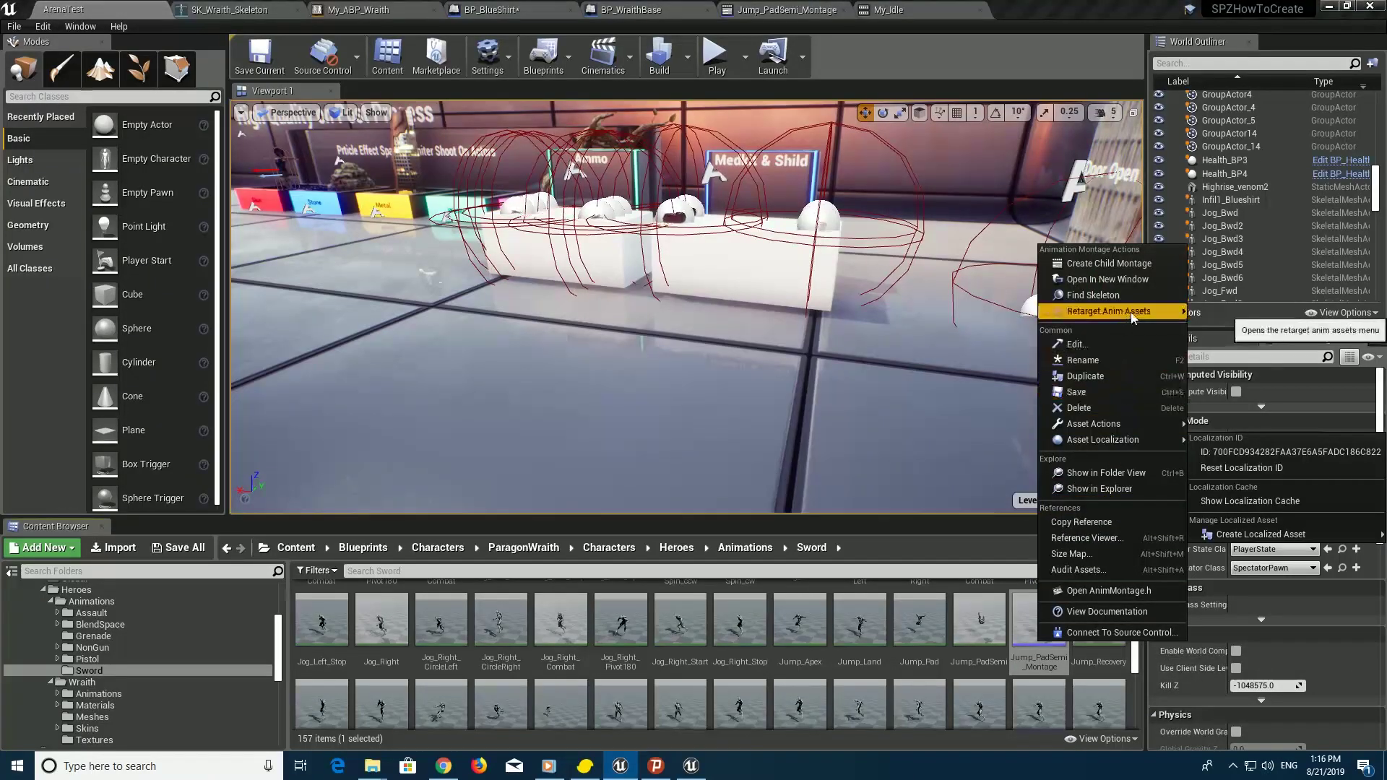
# Duplicate-retarget the jump montage to Infil1_Redshirt_SK_Skeleton into Infinit1Blueshirt/Animations
pyautogui.click(1212, 318)
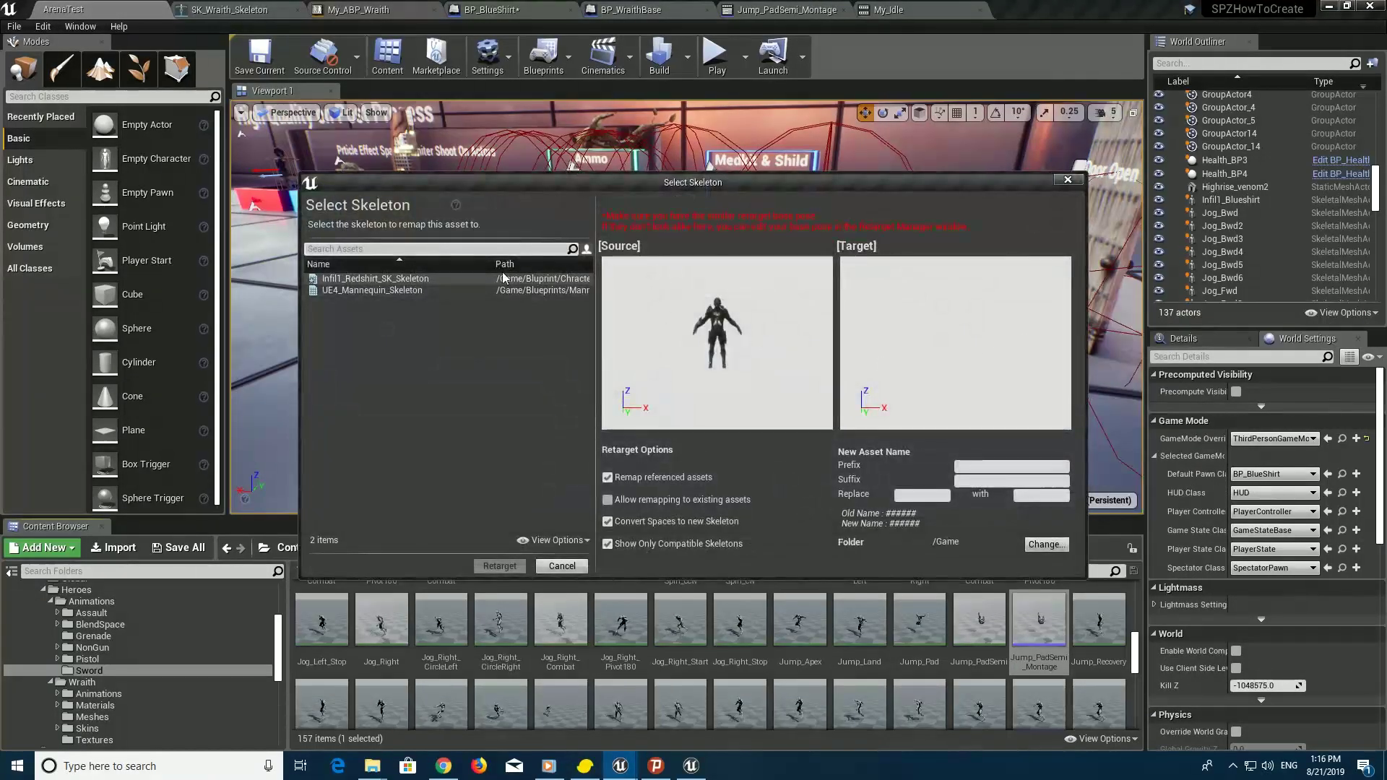
pyautogui.click(503, 279)
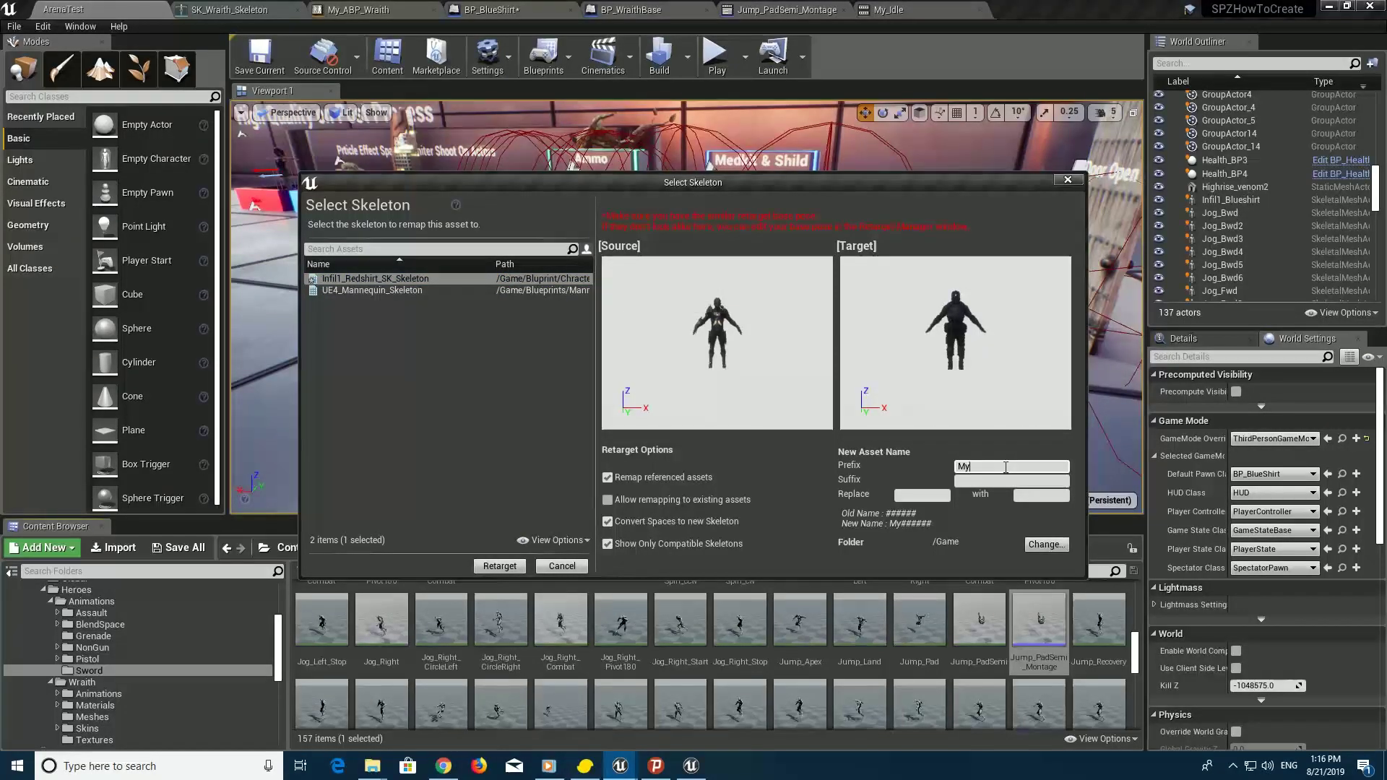
pyautogui.click(1046, 545)
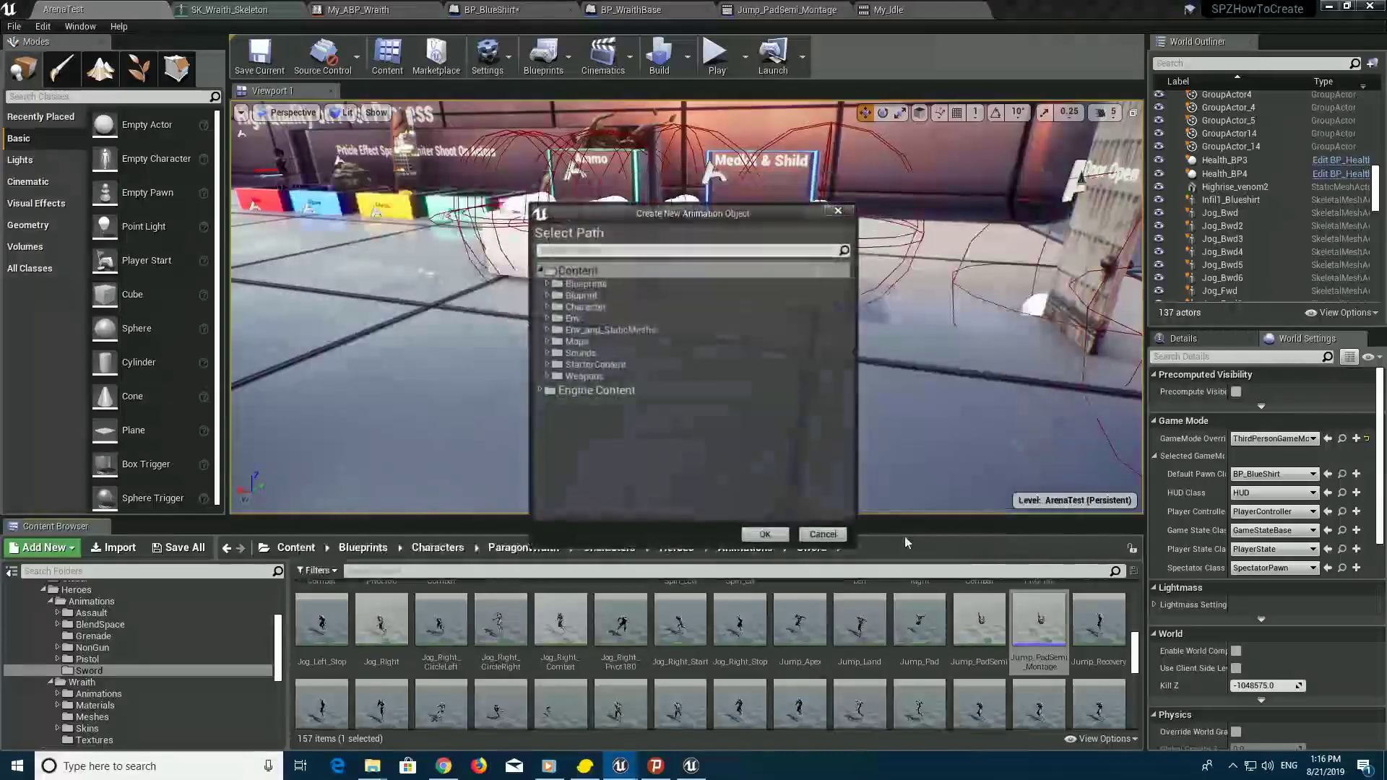
pyautogui.click(554, 307)
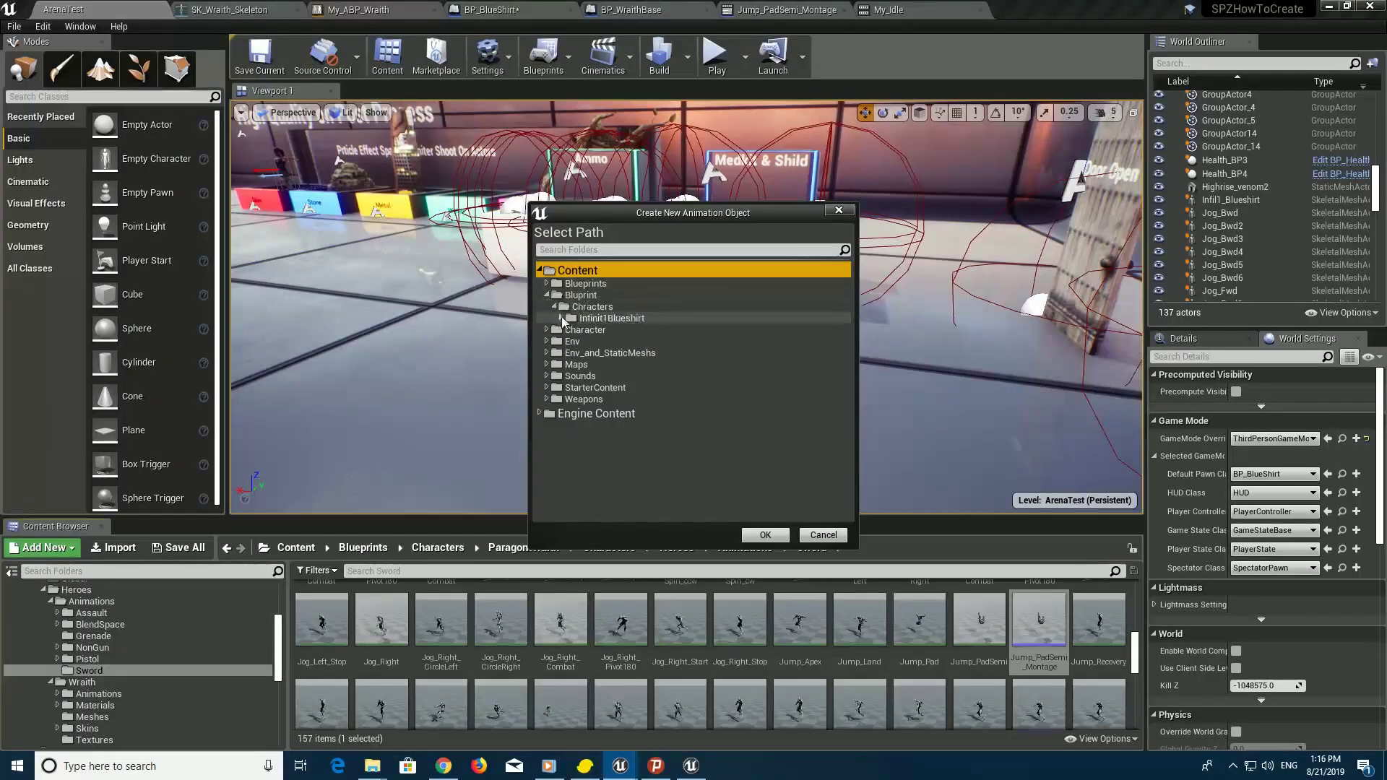
pyautogui.click(562, 318)
pyautogui.click(603, 329)
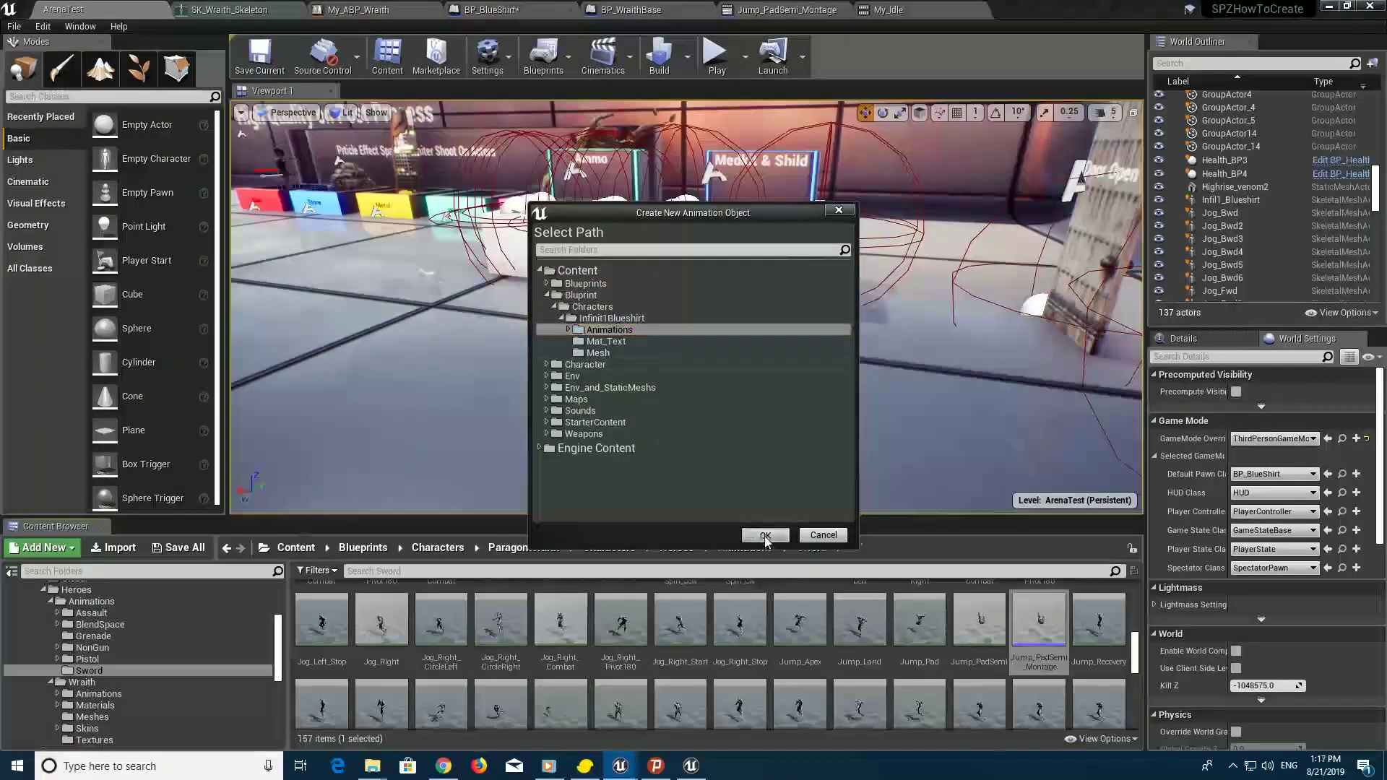
pyautogui.click(765, 536)
pyautogui.click(501, 570)
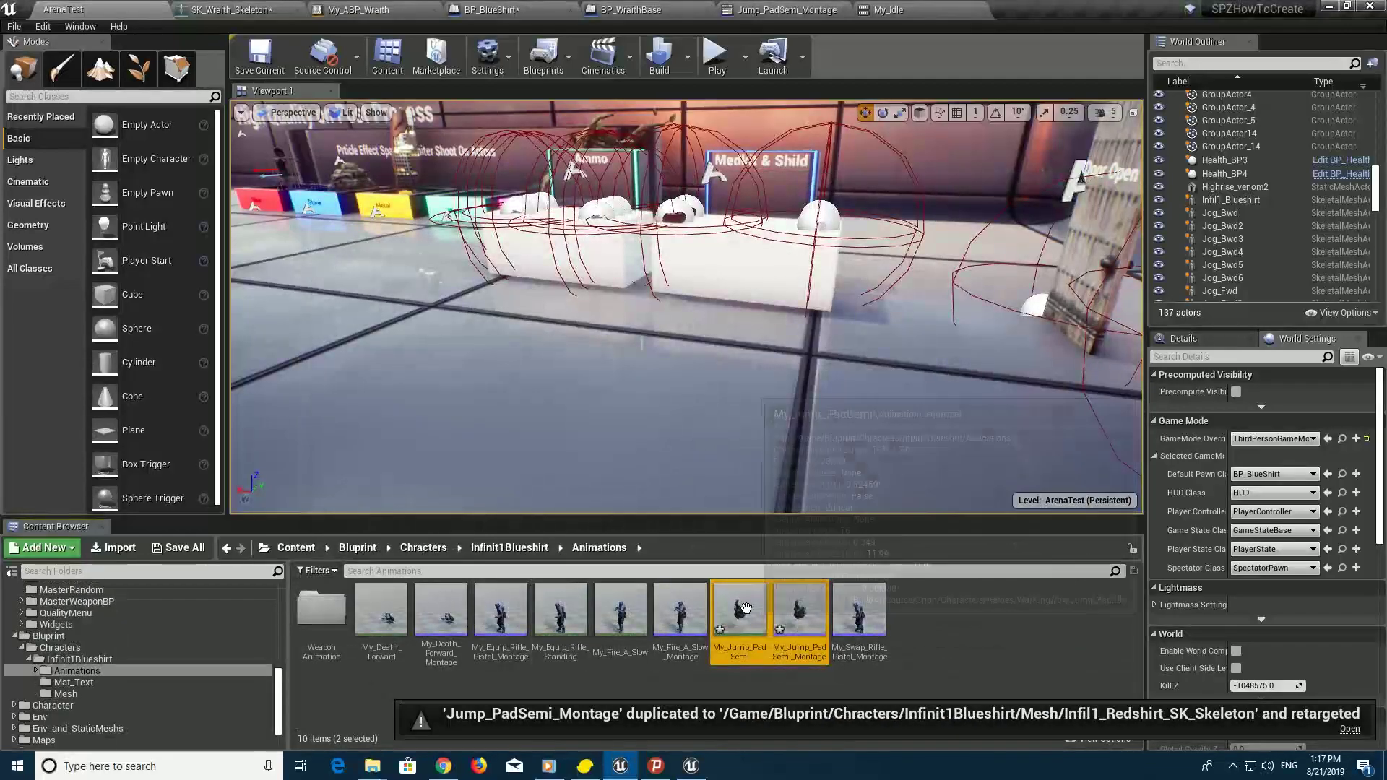
# Select only My_Jump_PadSemi_Montage and go back to the BP_BlueShirt blueprint
pyautogui.rightClick(754, 616)
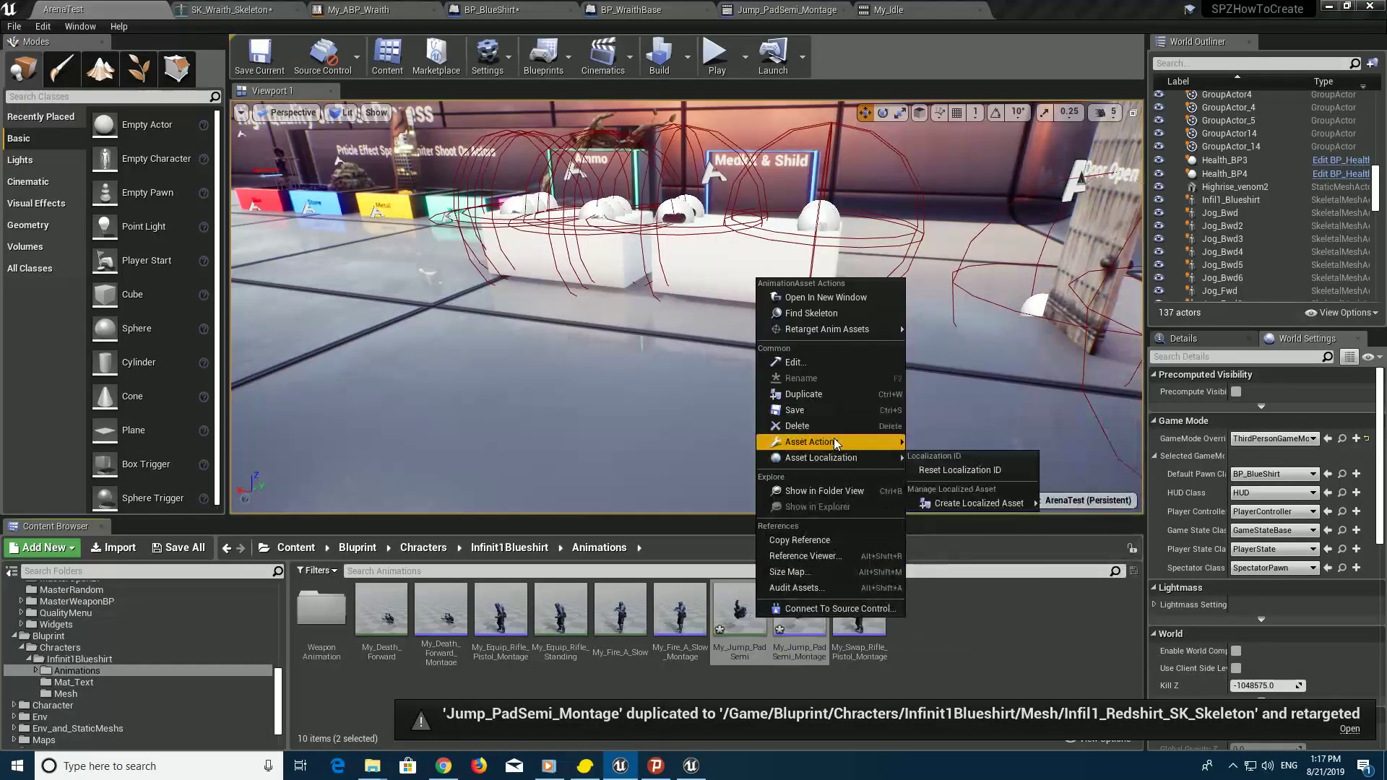
pyautogui.click(838, 425)
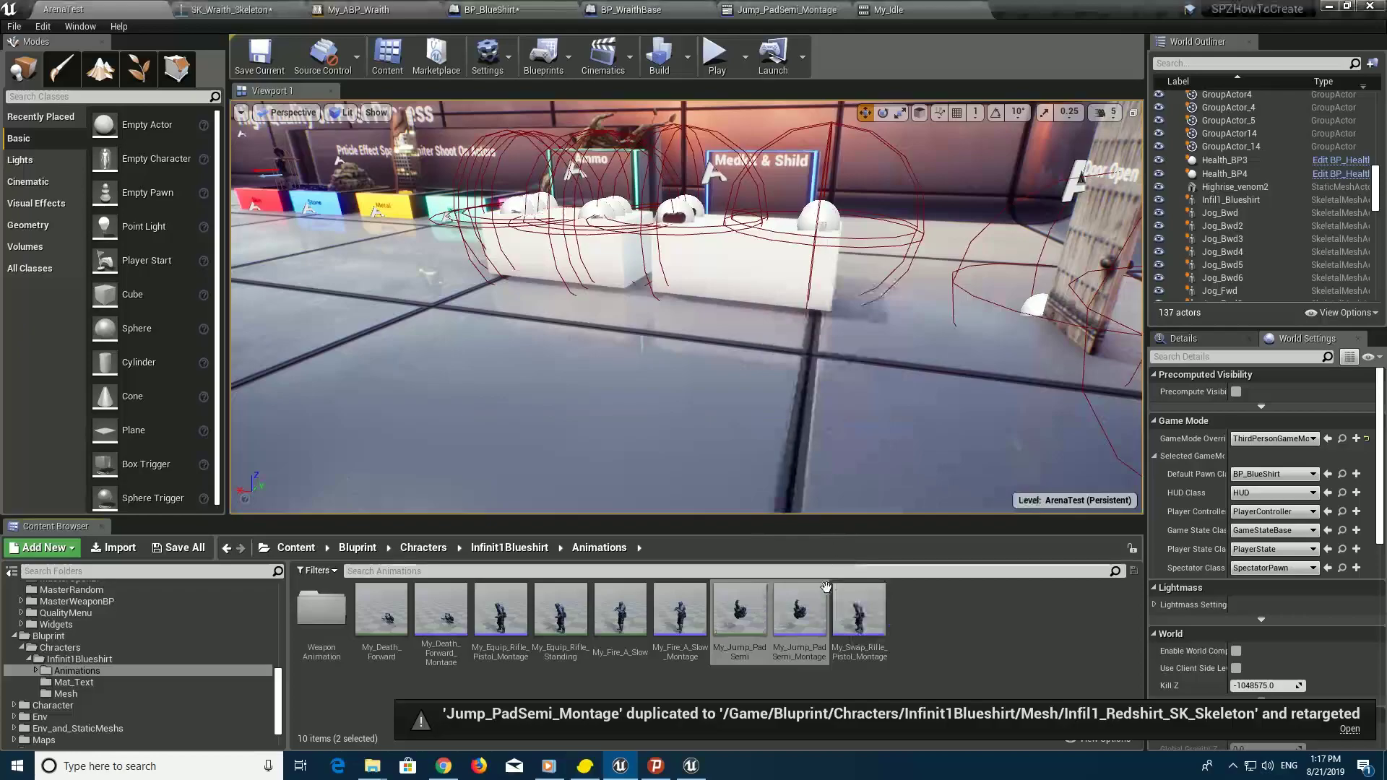
pyautogui.click(801, 611)
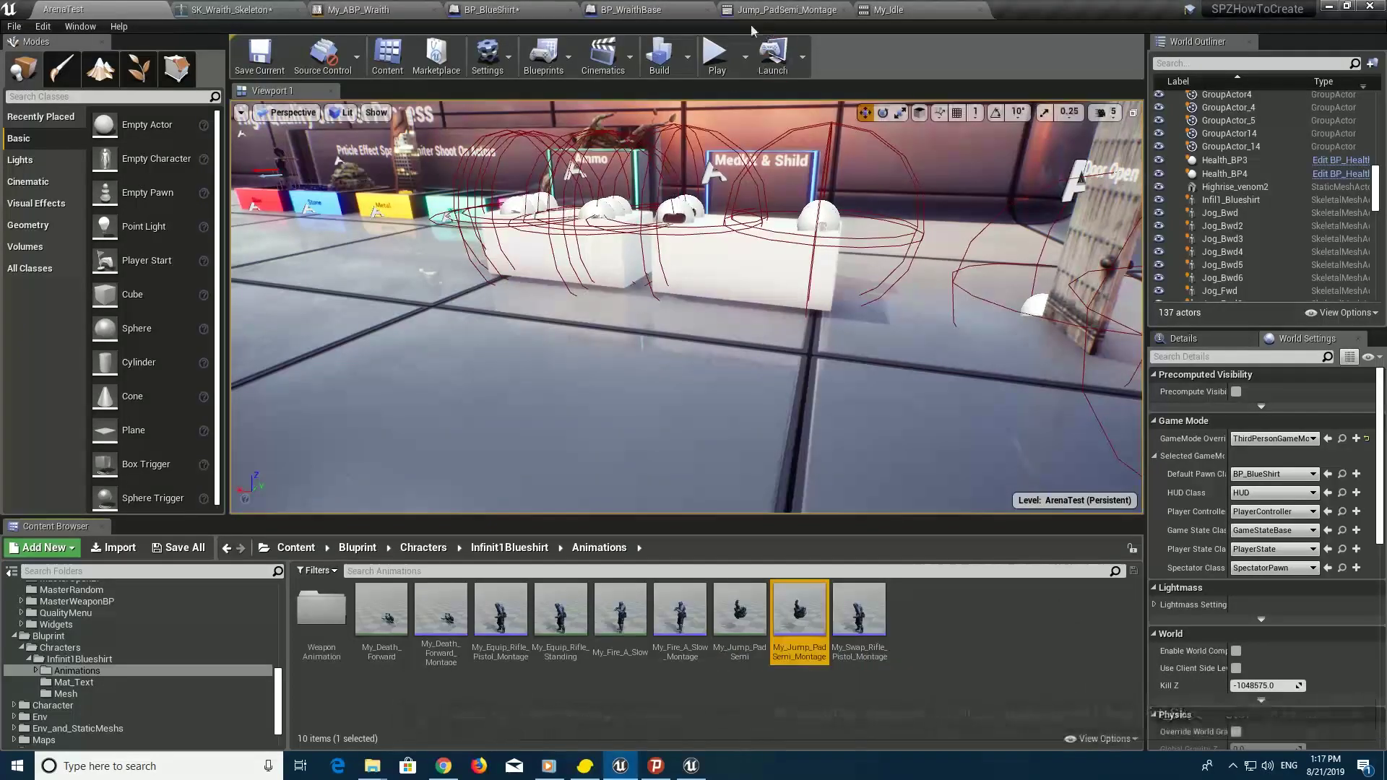
pyautogui.click(631, 19)
pyautogui.click(549, 12)
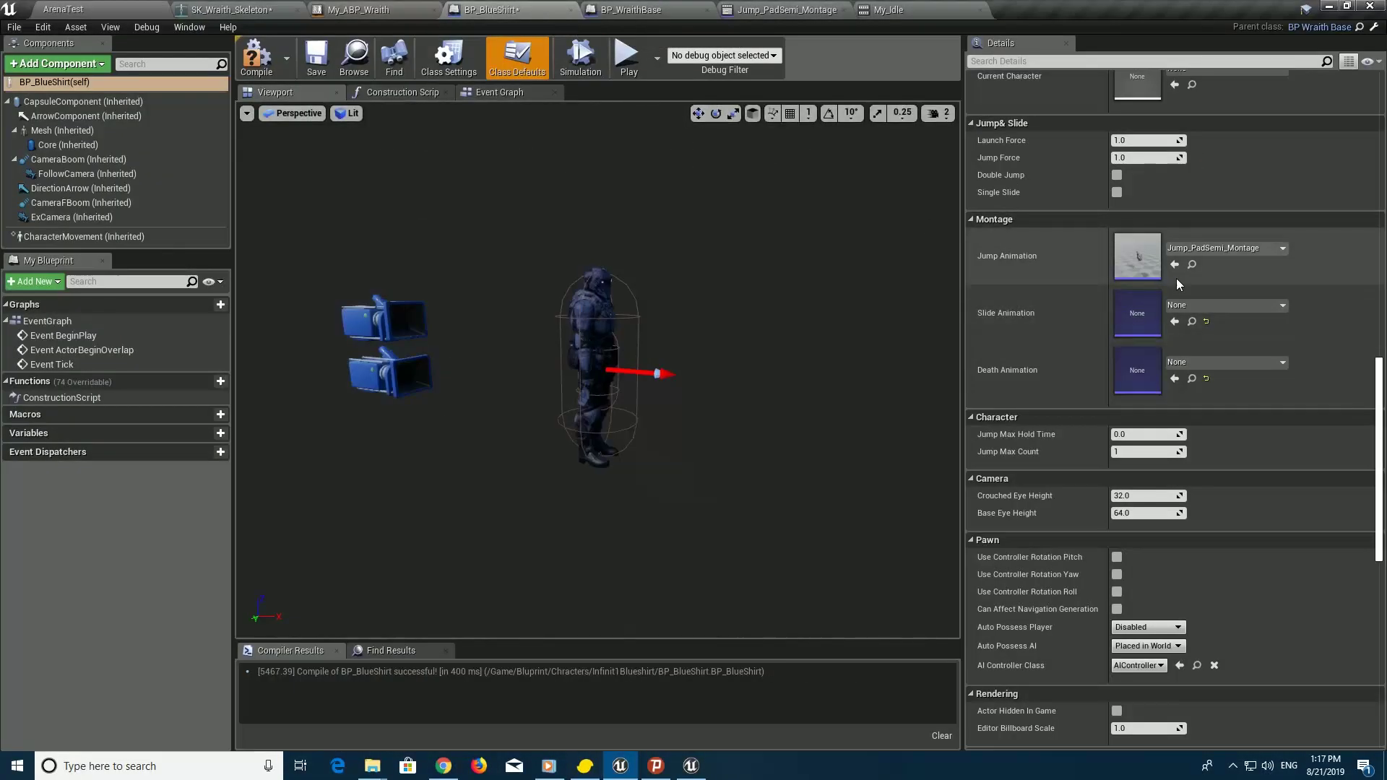
# Compile BP_BlueShirt with My_Jump_PadSemi_Montage, then walk the character around in a quick play test
pyautogui.click(256, 57)
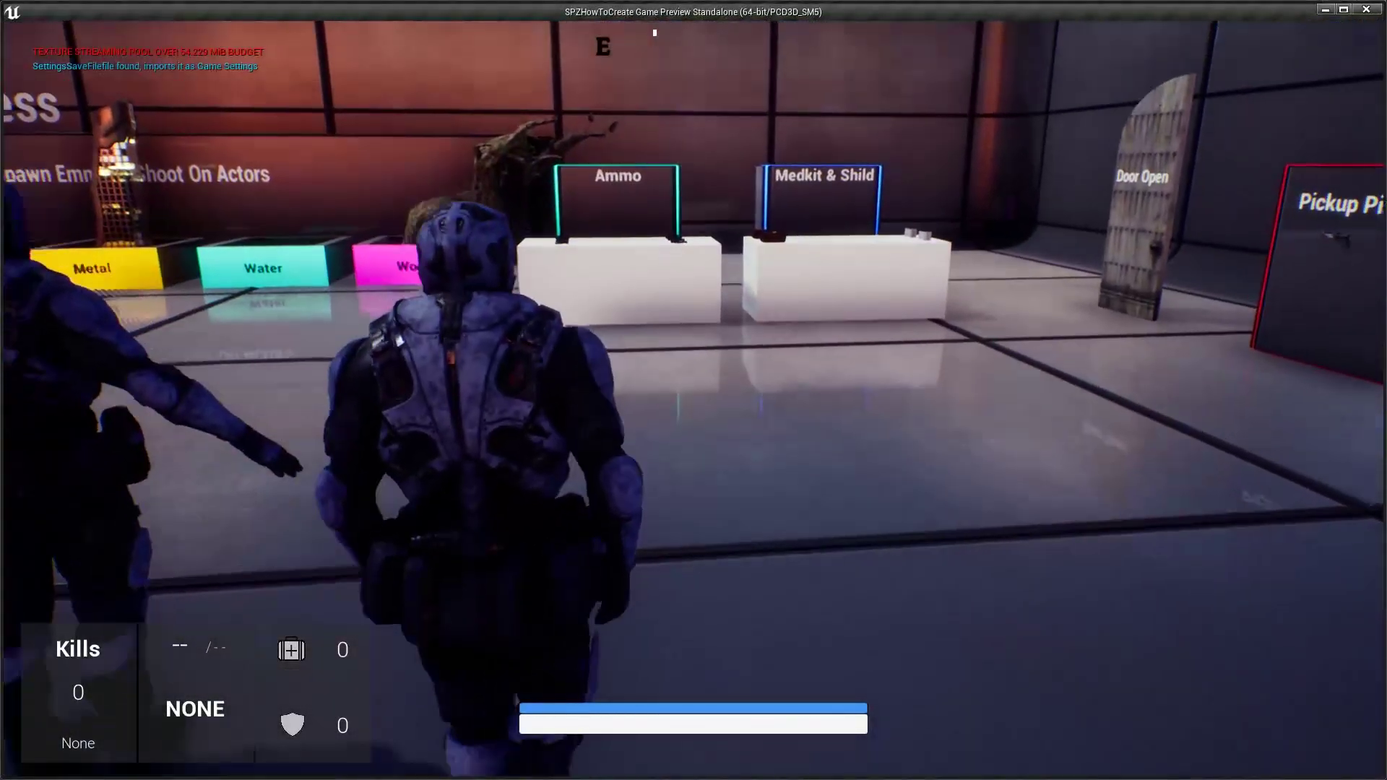
pyautogui.press('w')
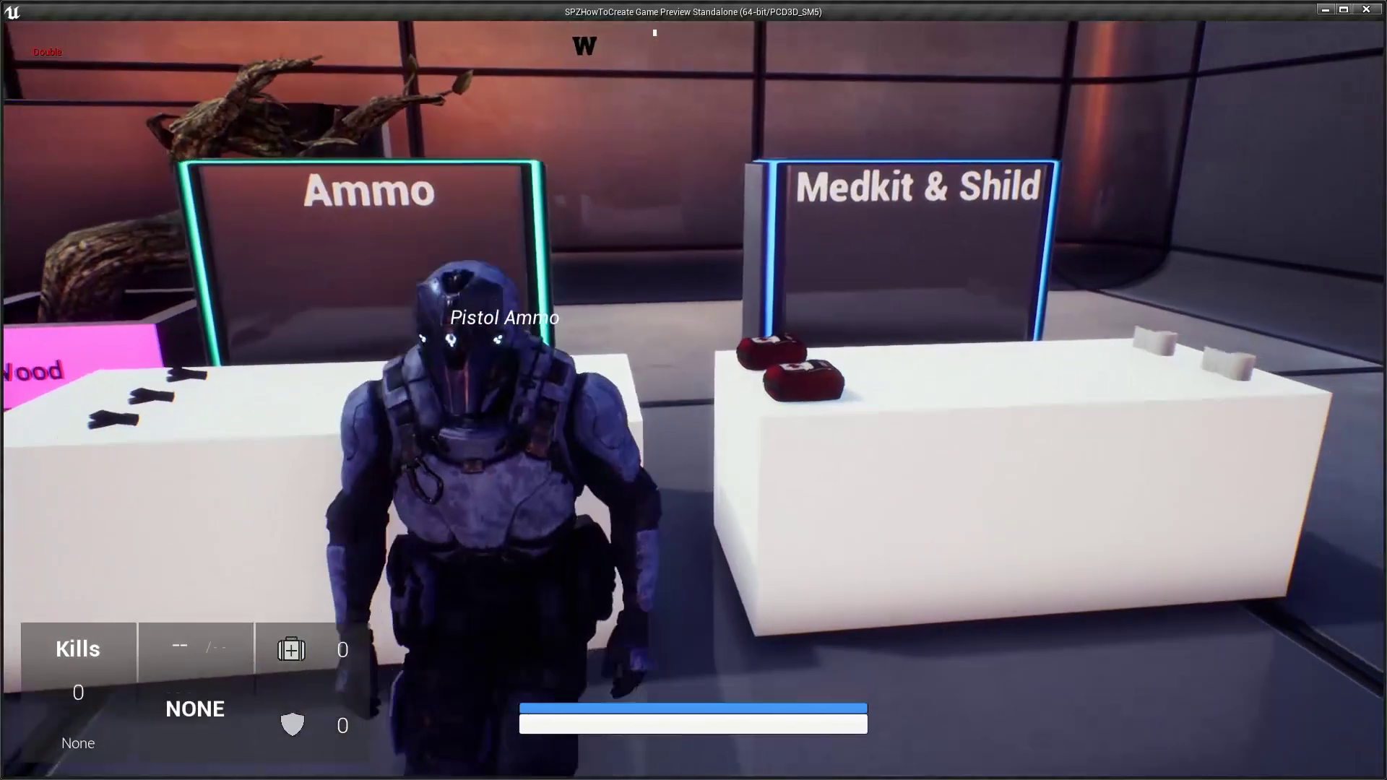
pyautogui.press('e')
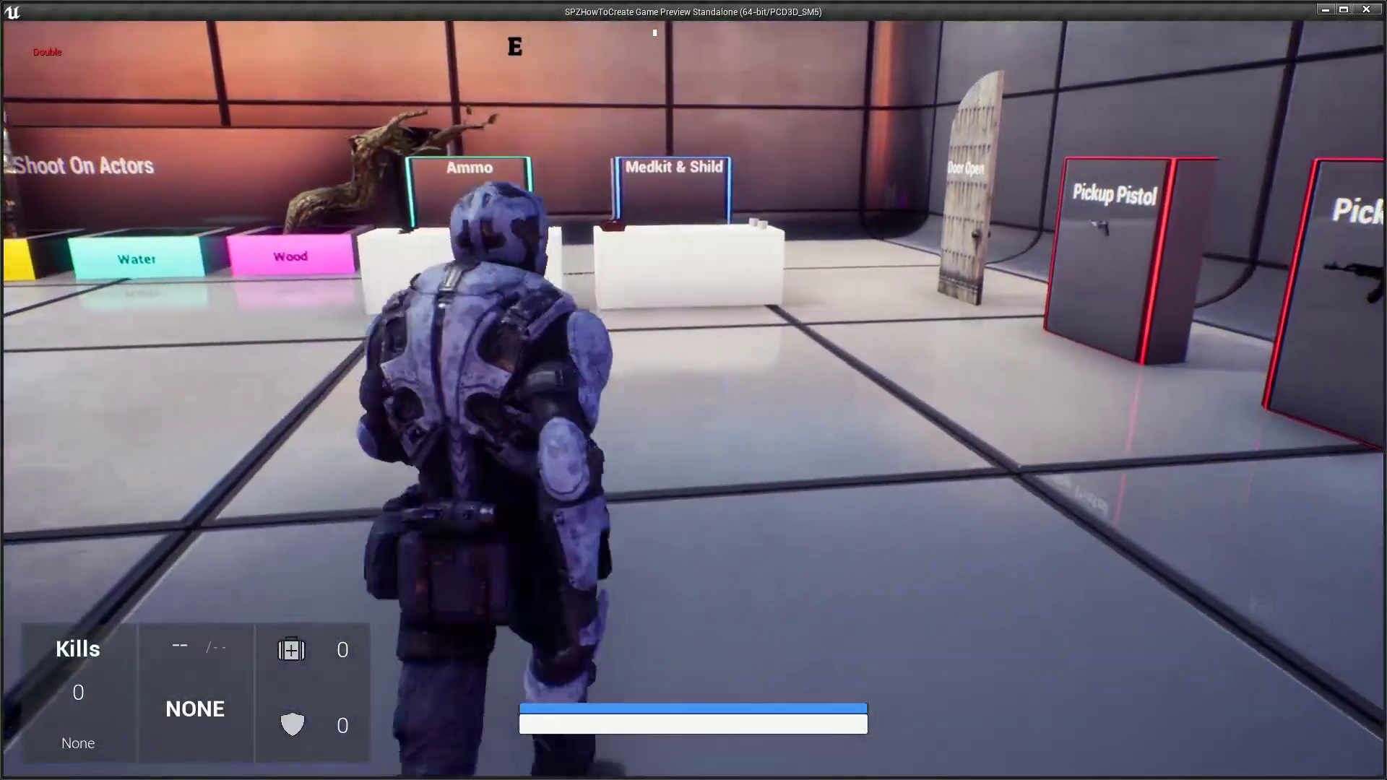
pyautogui.press('w')
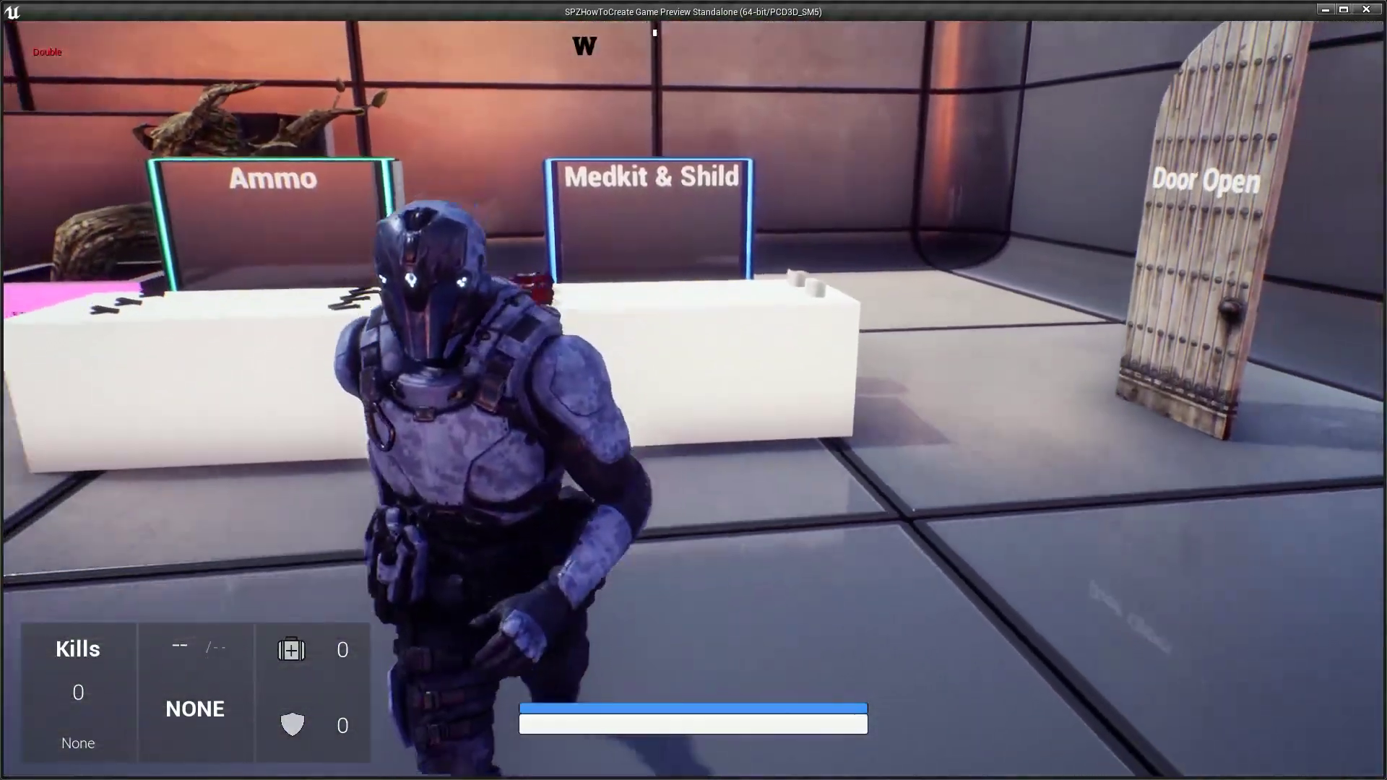
pyautogui.press('n')
pyautogui.press('w')
pyautogui.press('e')
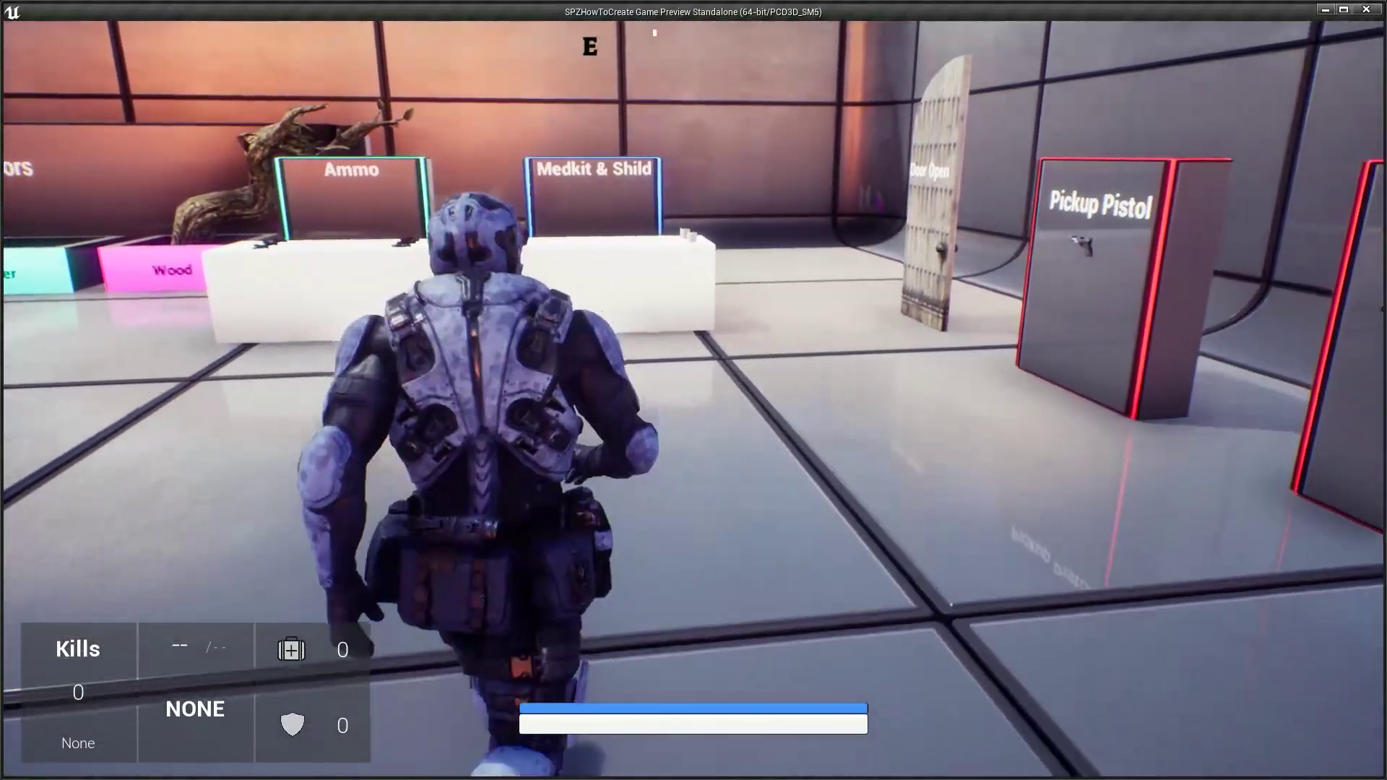
pyautogui.press('Escape')
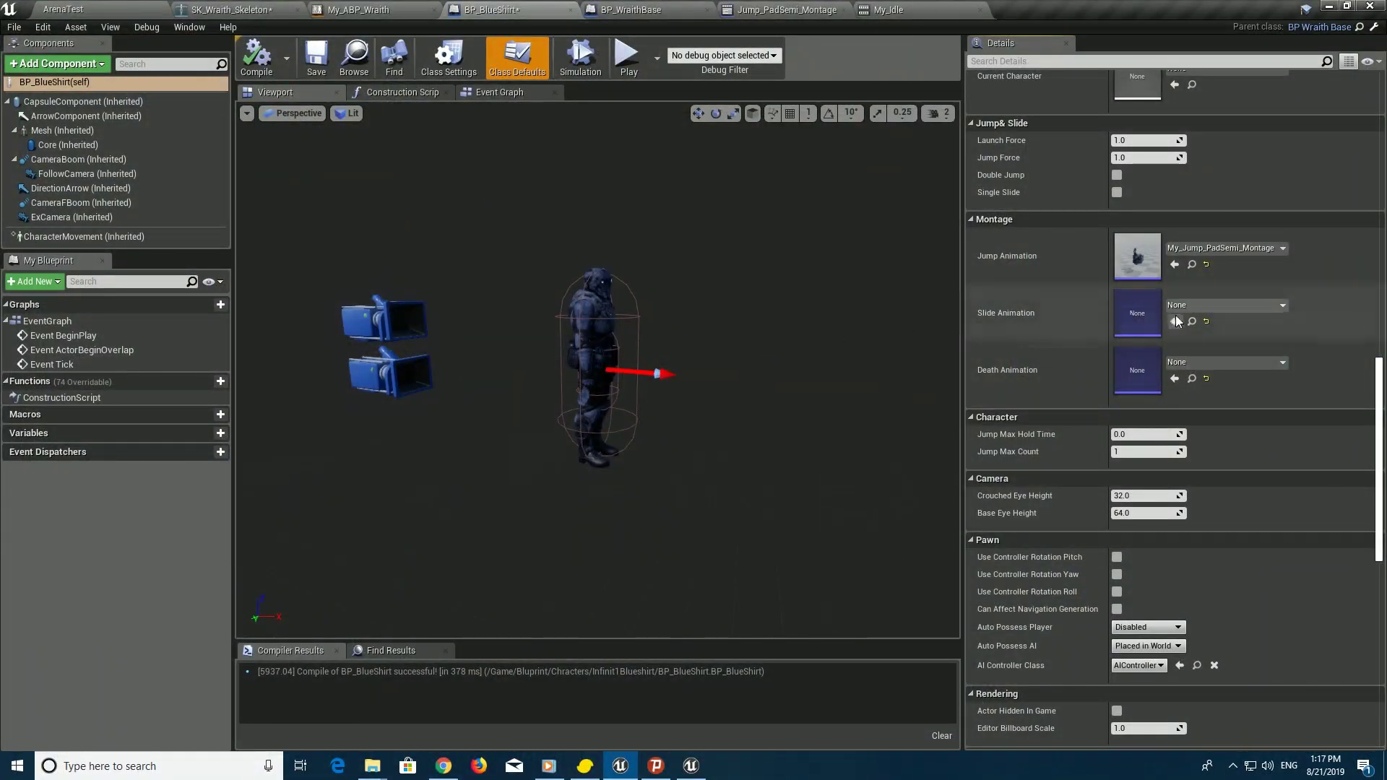
# Assign RunningSlideW_Montage as BP_BlueShirt's Slide Animation by searching 'slide'
pyautogui.click(1200, 305)
pyautogui.write('slide')
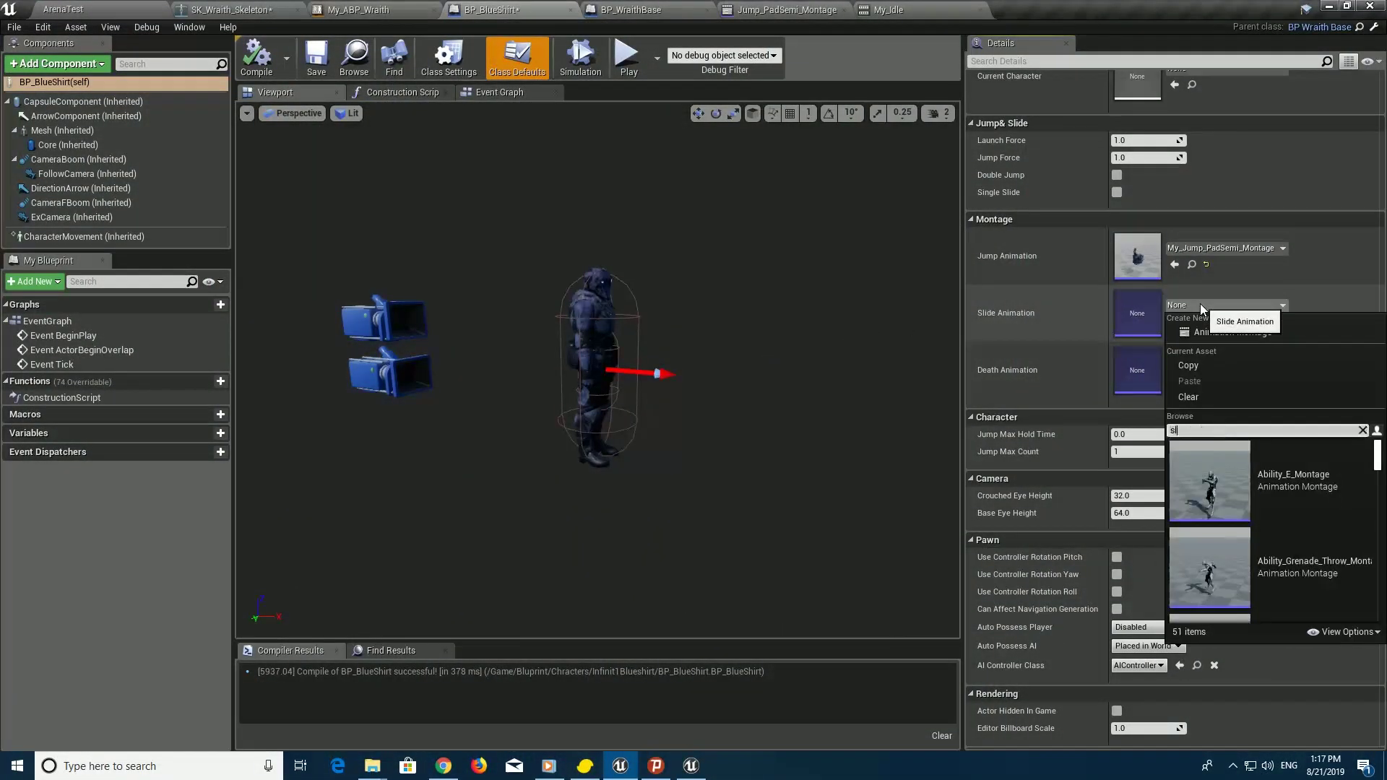
pyautogui.click(1211, 477)
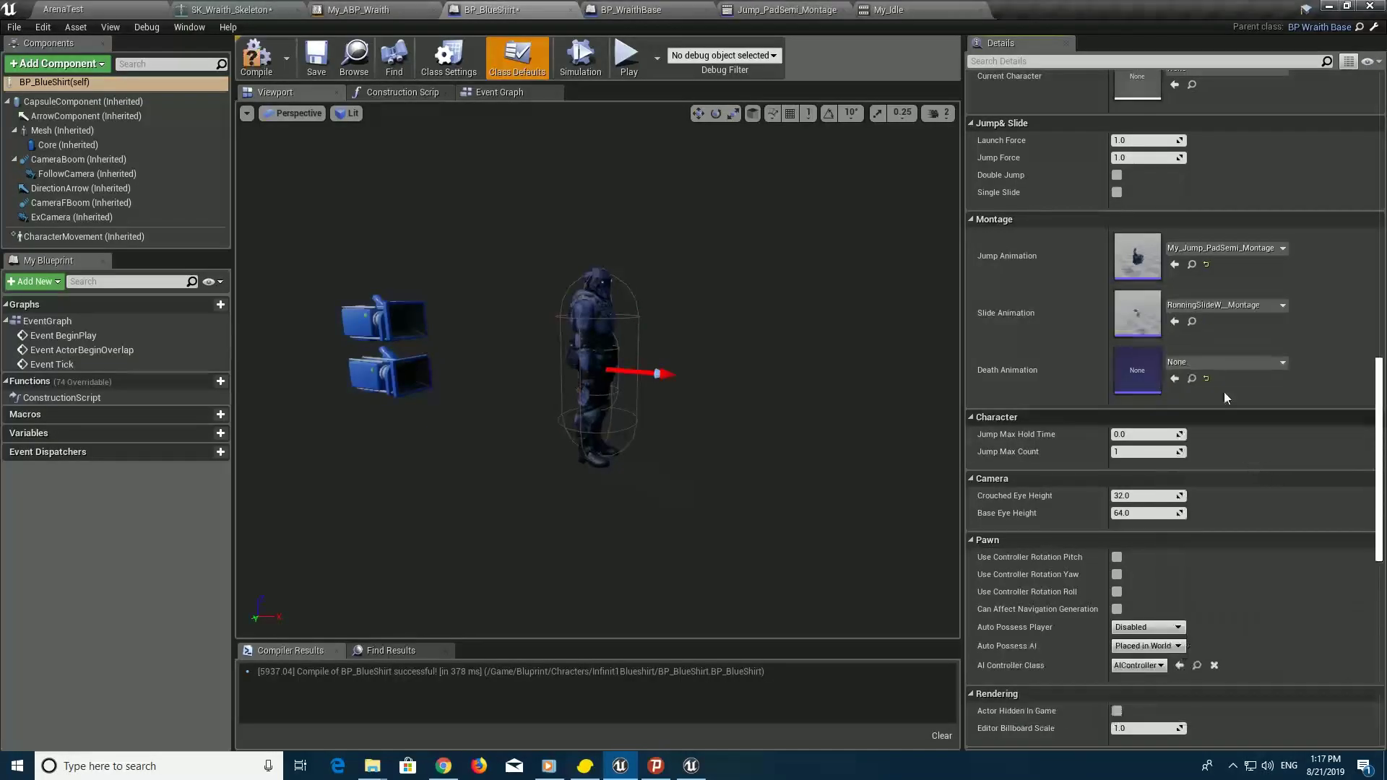
# Retarget RunningSlideW_Montage to the Redshirt skeleton, placing the copy in Infinit1Blueshirt/Animations
pyautogui.click(1194, 322)
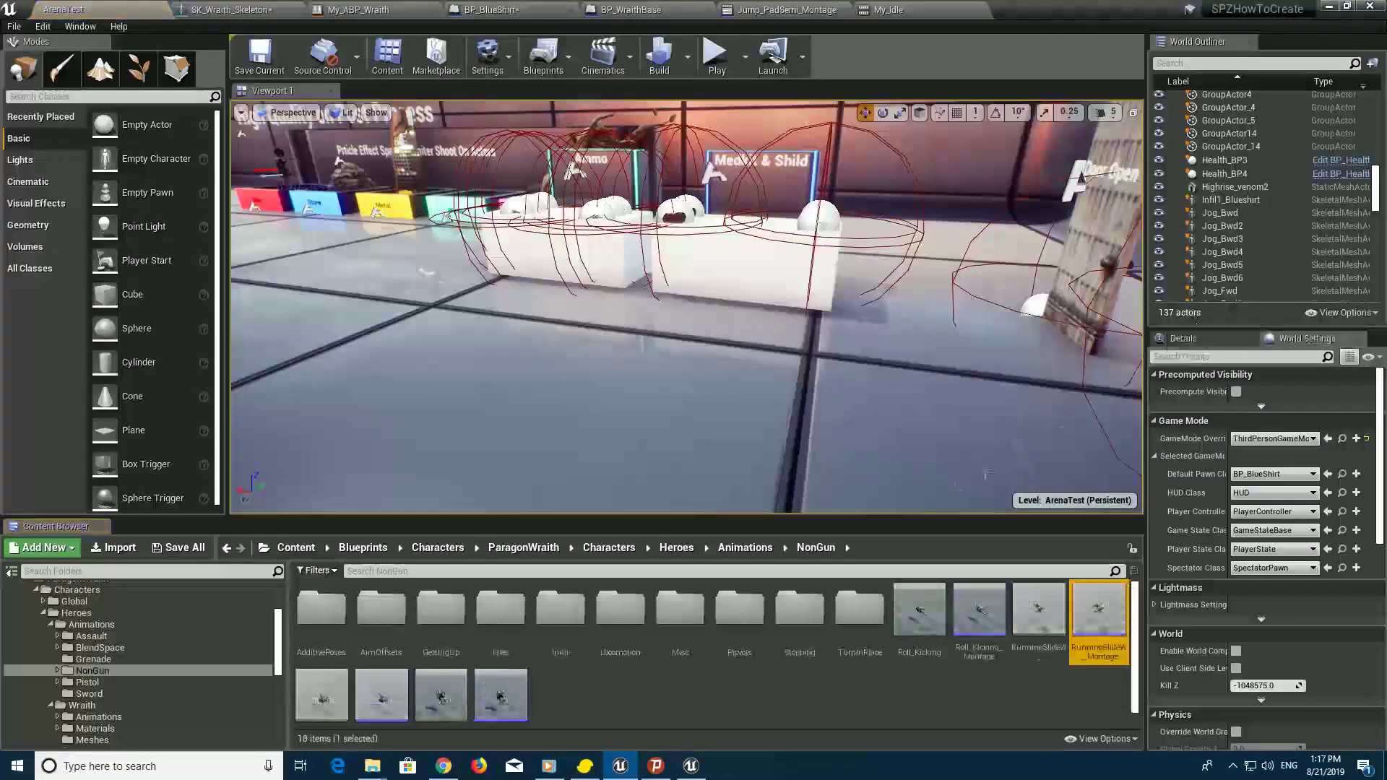
pyautogui.rightClick(1111, 624)
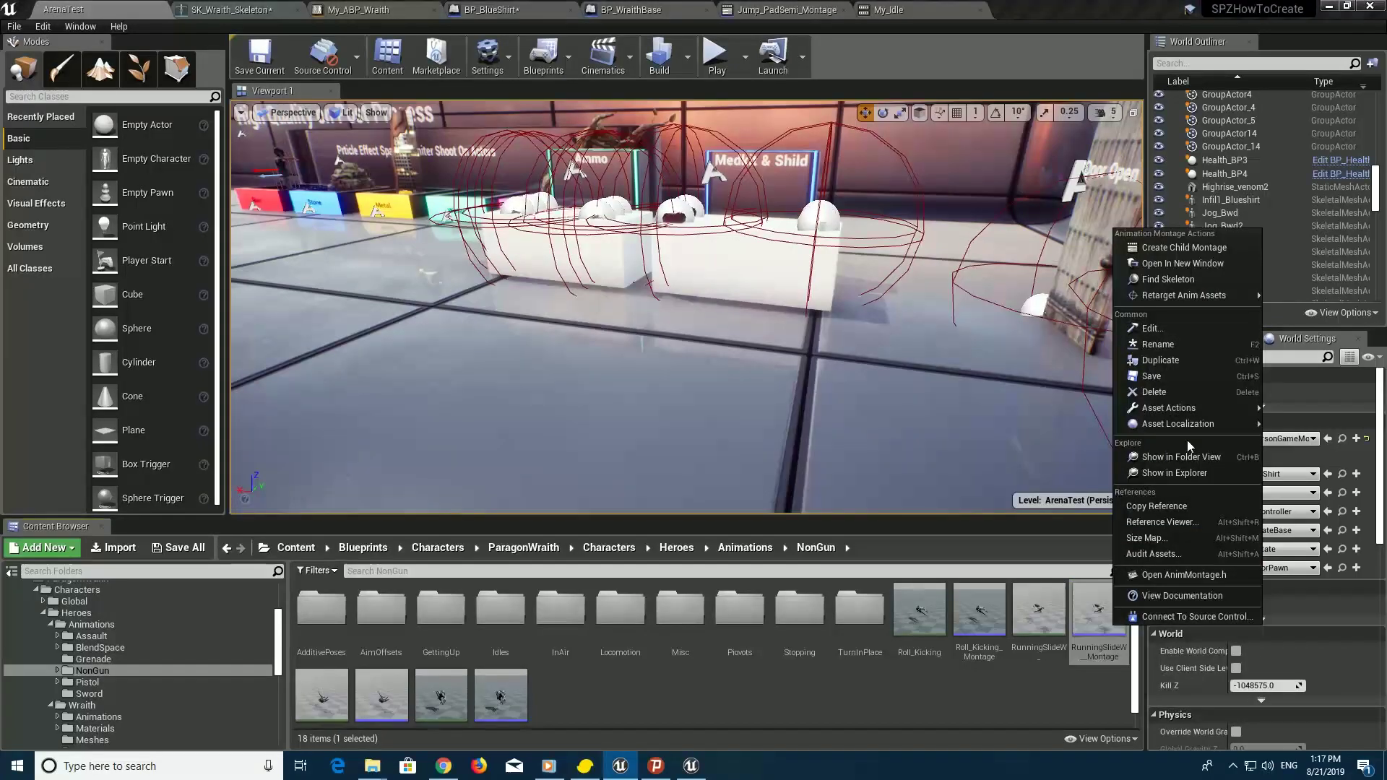
pyautogui.moveTo(1195, 296)
pyautogui.click(1293, 311)
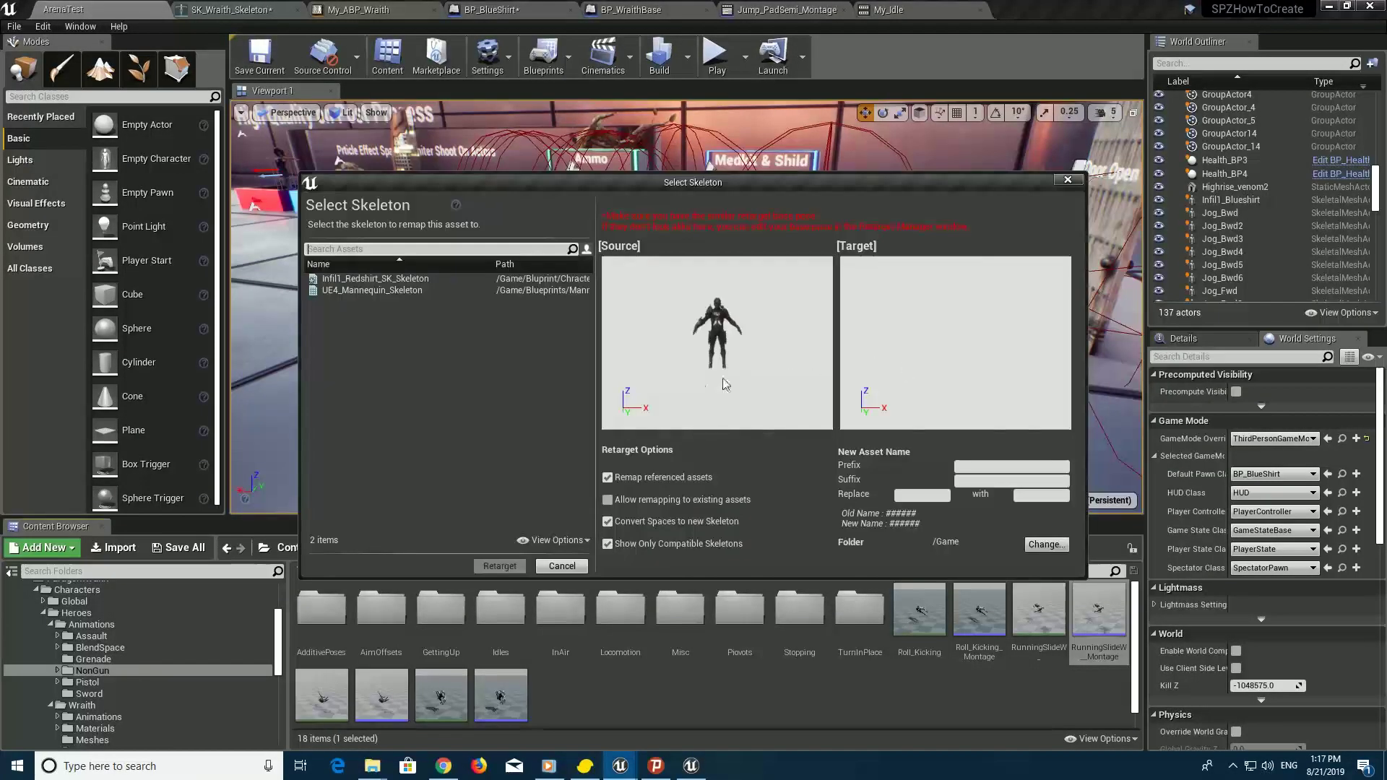
pyautogui.click(489, 277)
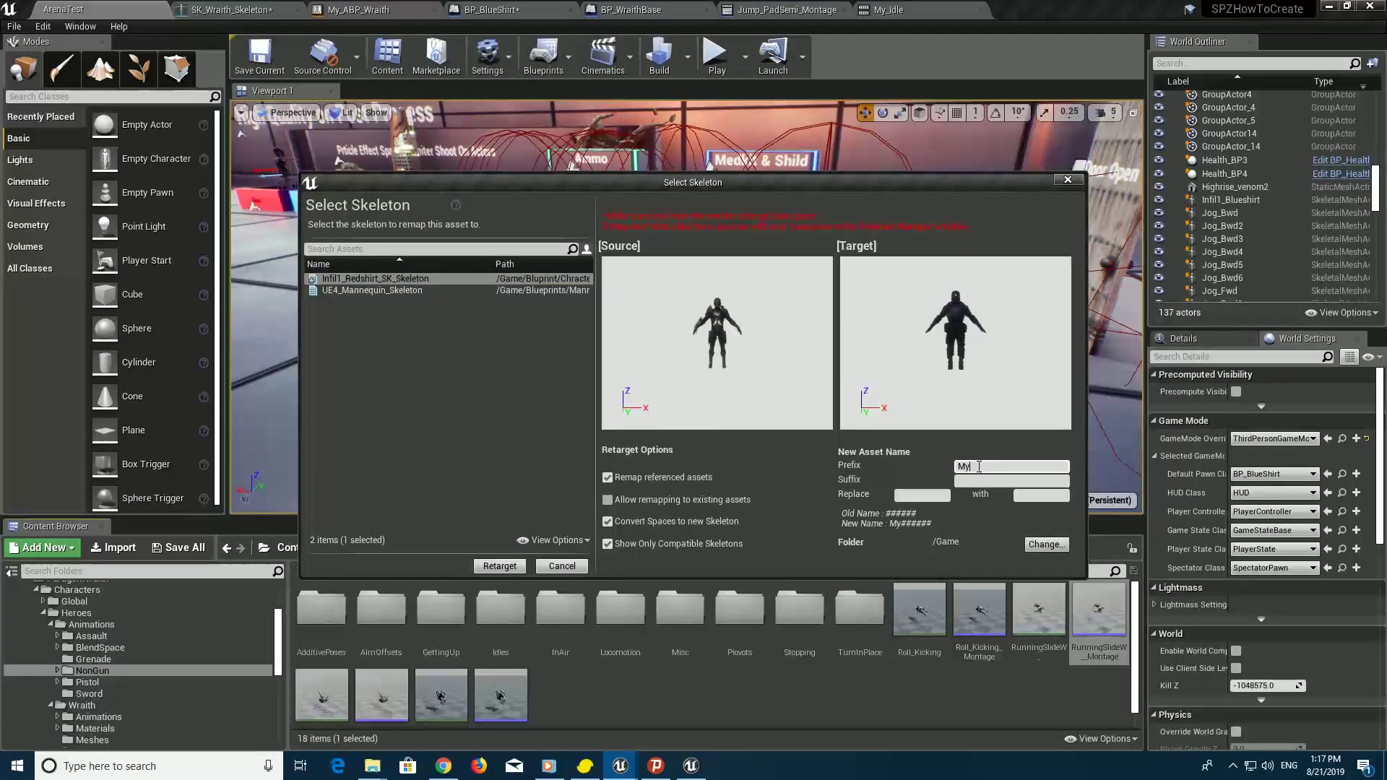
pyautogui.click(1044, 544)
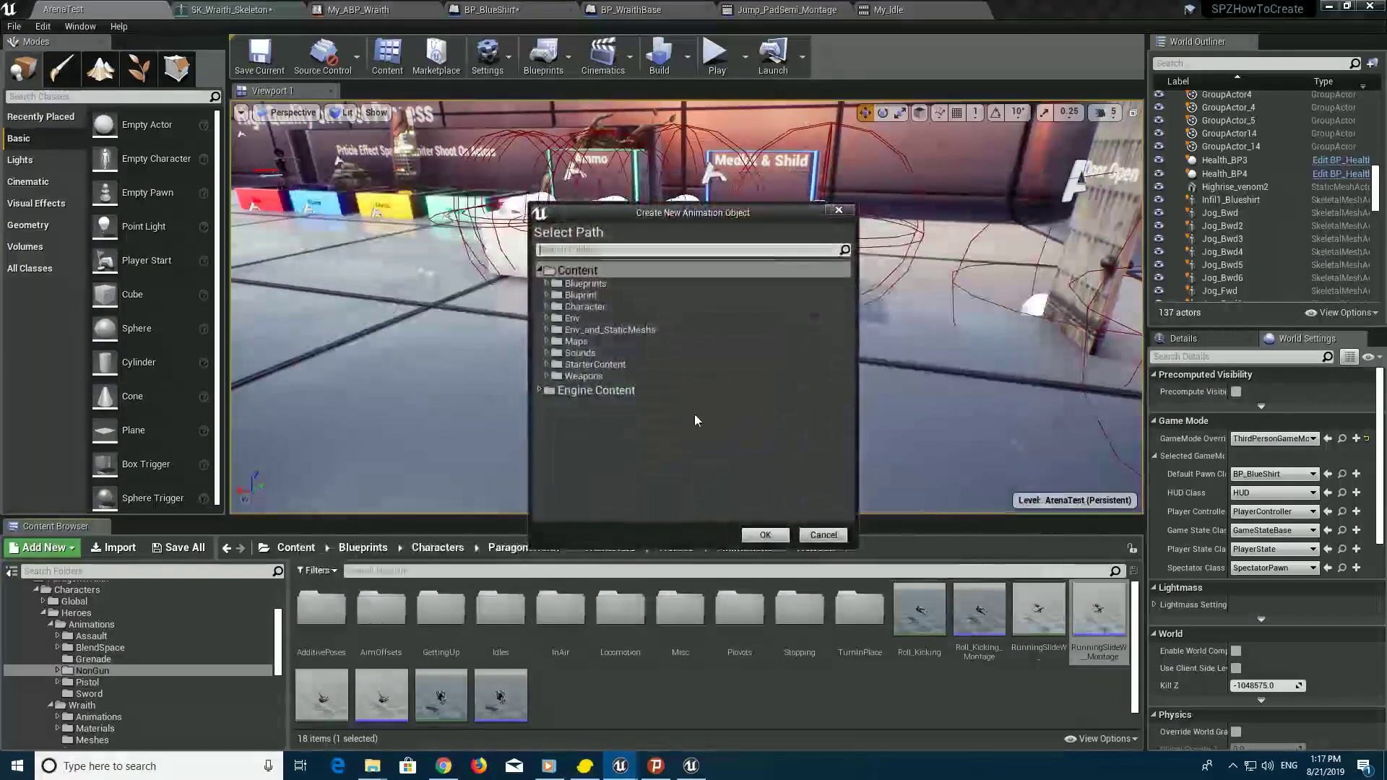
pyautogui.click(547, 295)
pyautogui.click(555, 306)
pyautogui.click(561, 318)
pyautogui.click(600, 330)
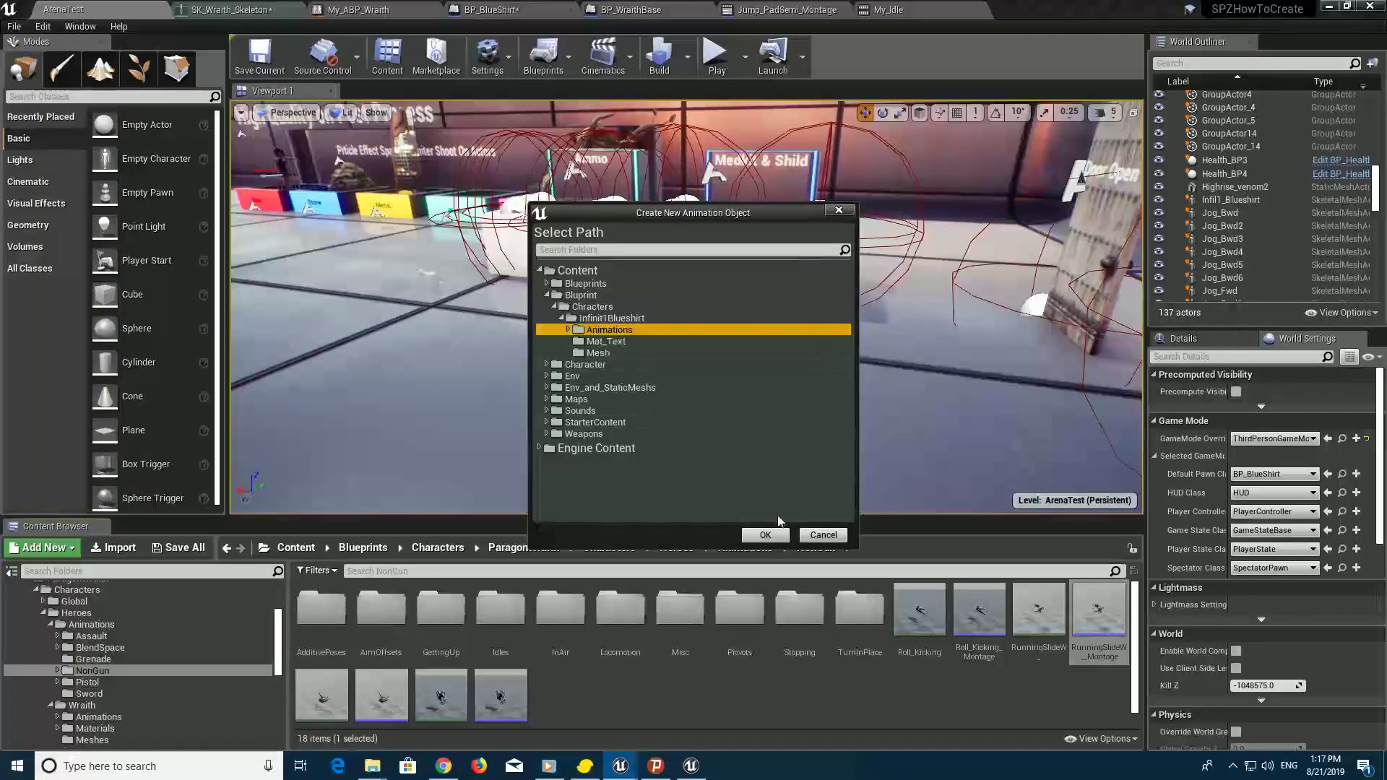
pyautogui.click(765, 534)
pyautogui.click(520, 570)
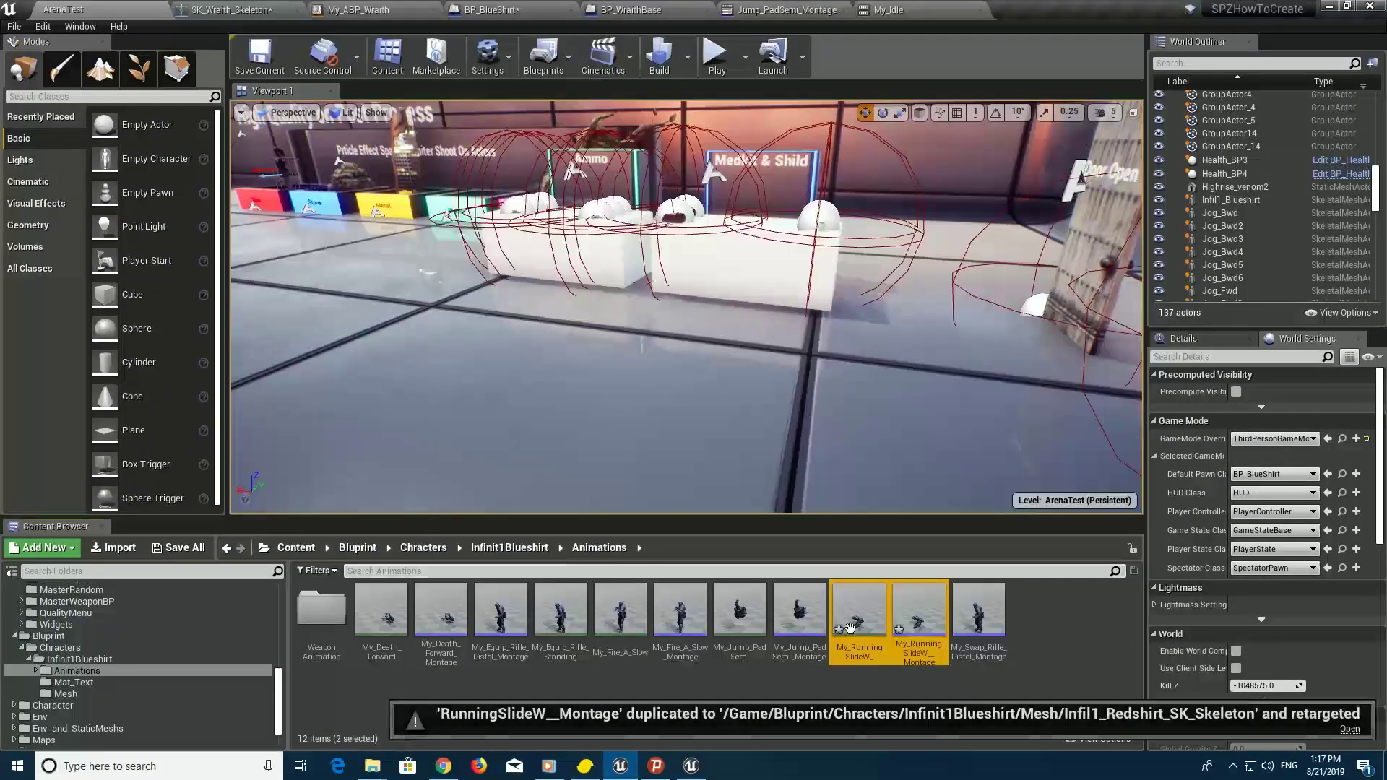
# Save the new running slide assets, select My_RunningSlideW__Montage, and return to BP_BlueShirt
pyautogui.rightClick(914, 612)
pyautogui.click(950, 406)
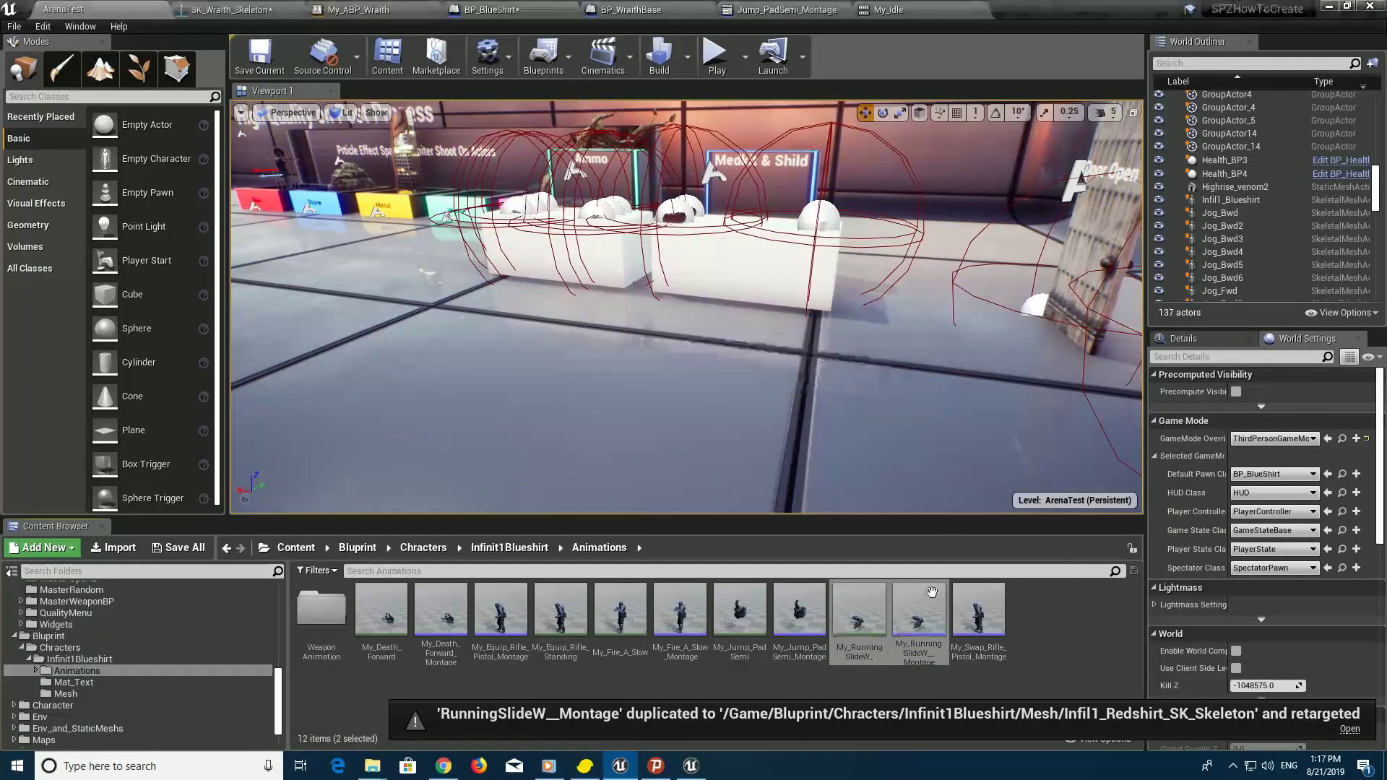
pyautogui.click(920, 610)
pyautogui.click(492, 9)
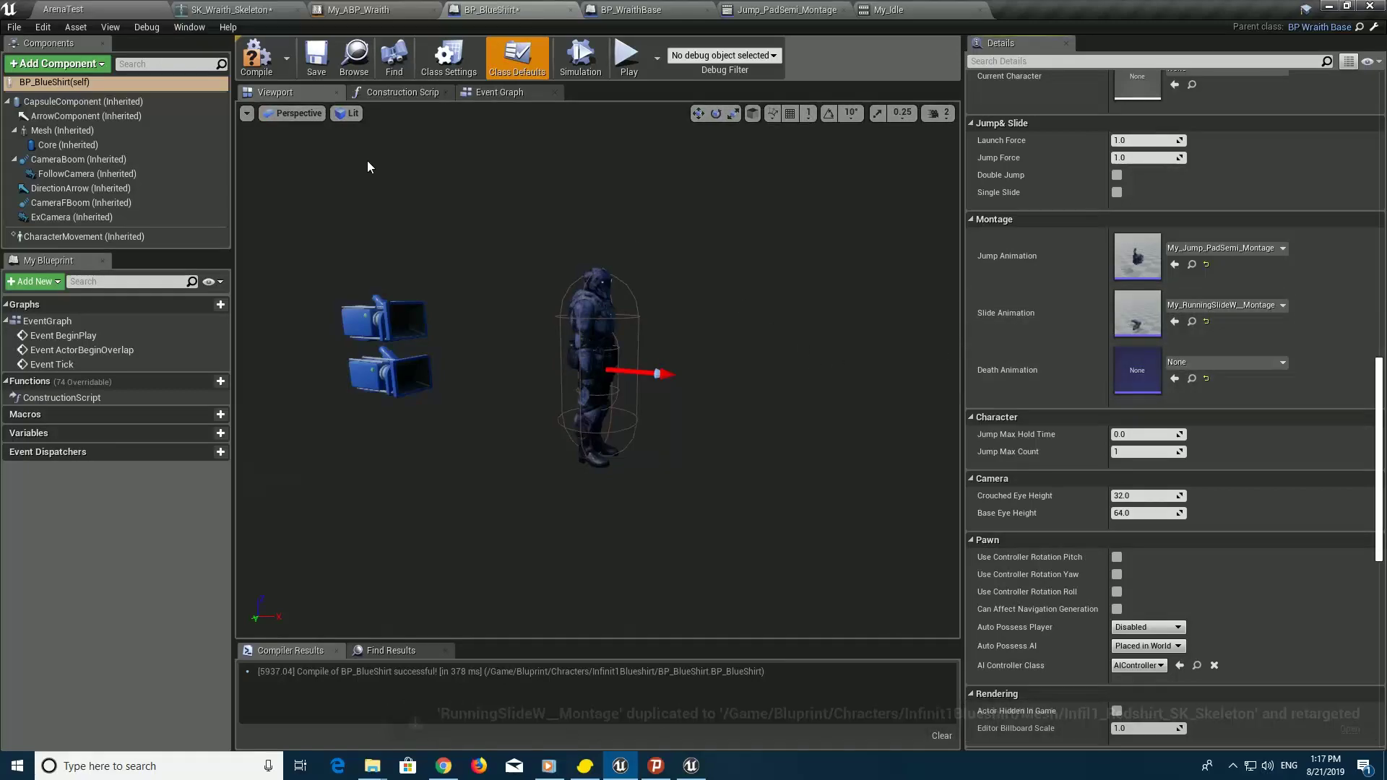
pyautogui.click(267, 58)
pyautogui.click(637, 72)
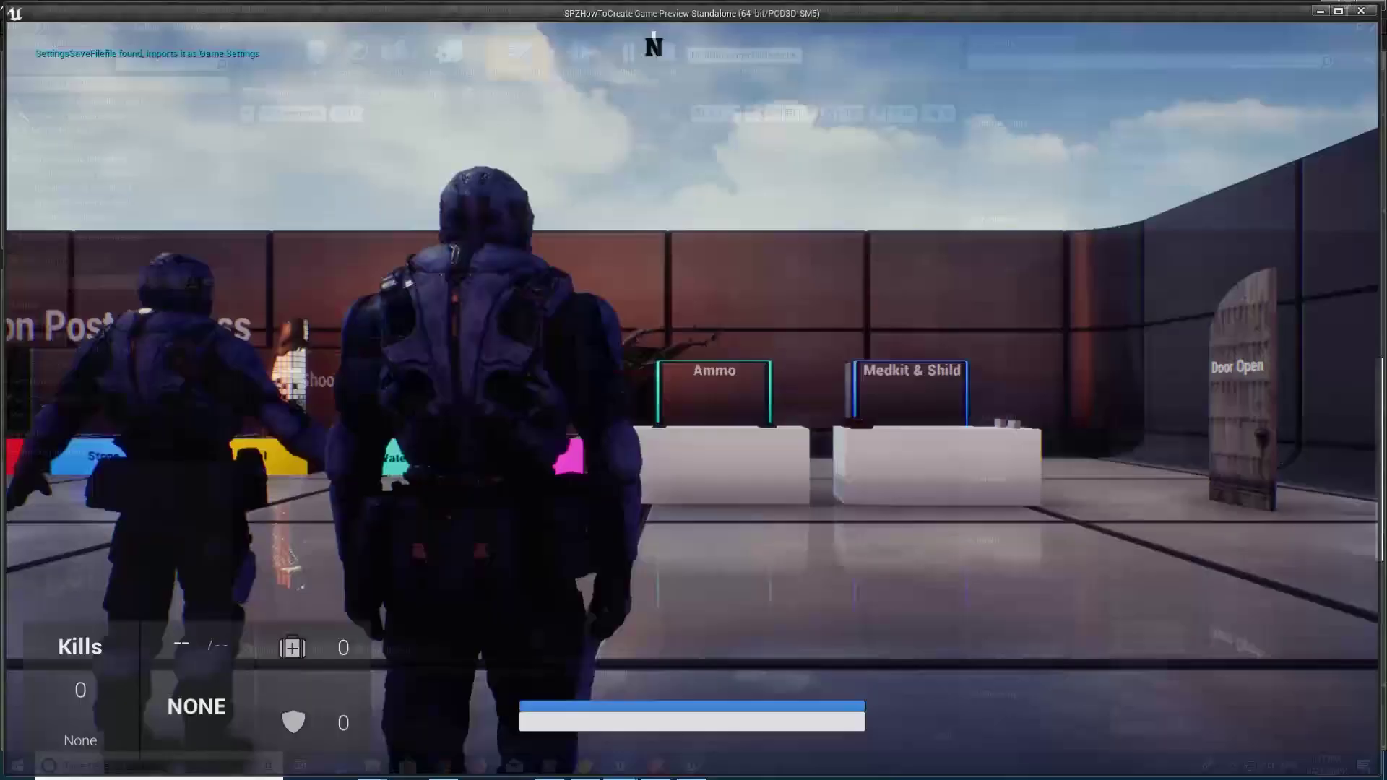
pyautogui.press('w')
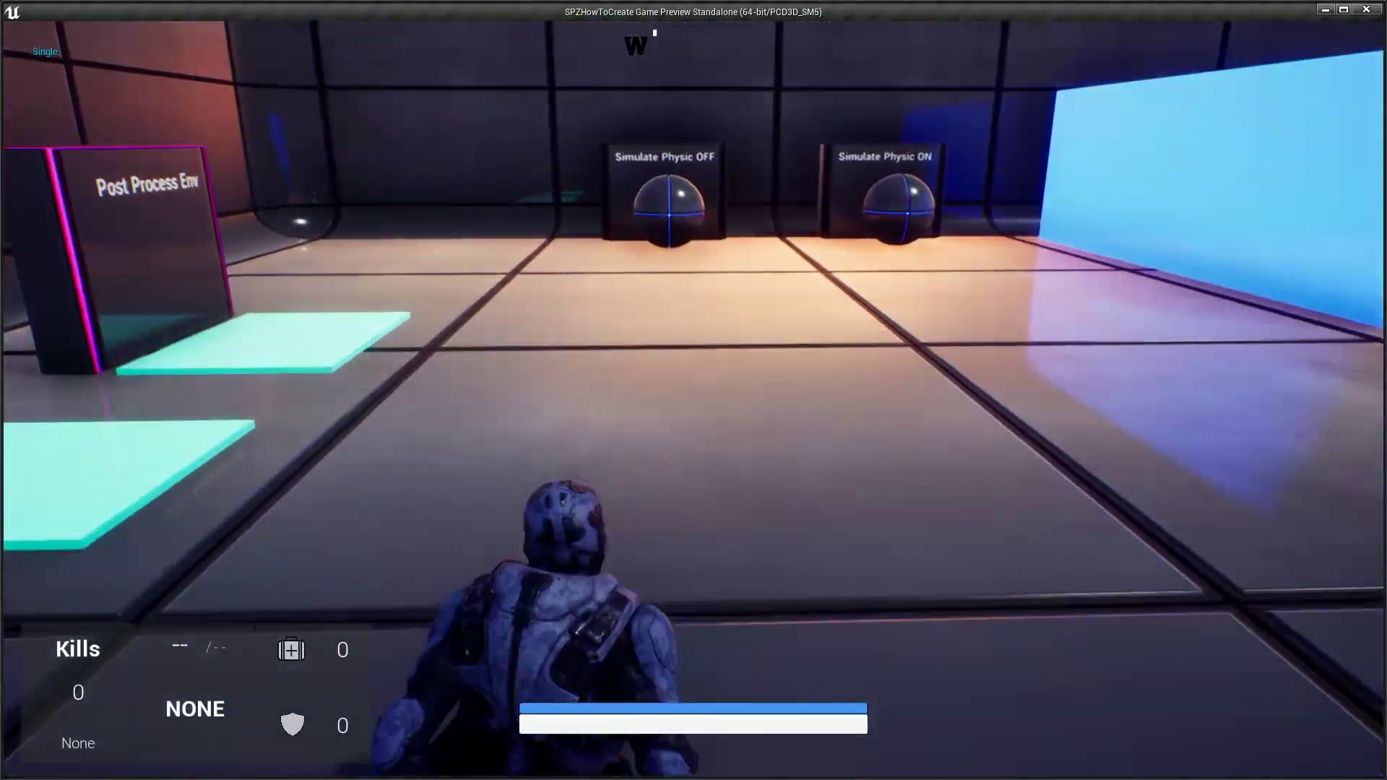
pyautogui.press('s')
pyautogui.press('w')
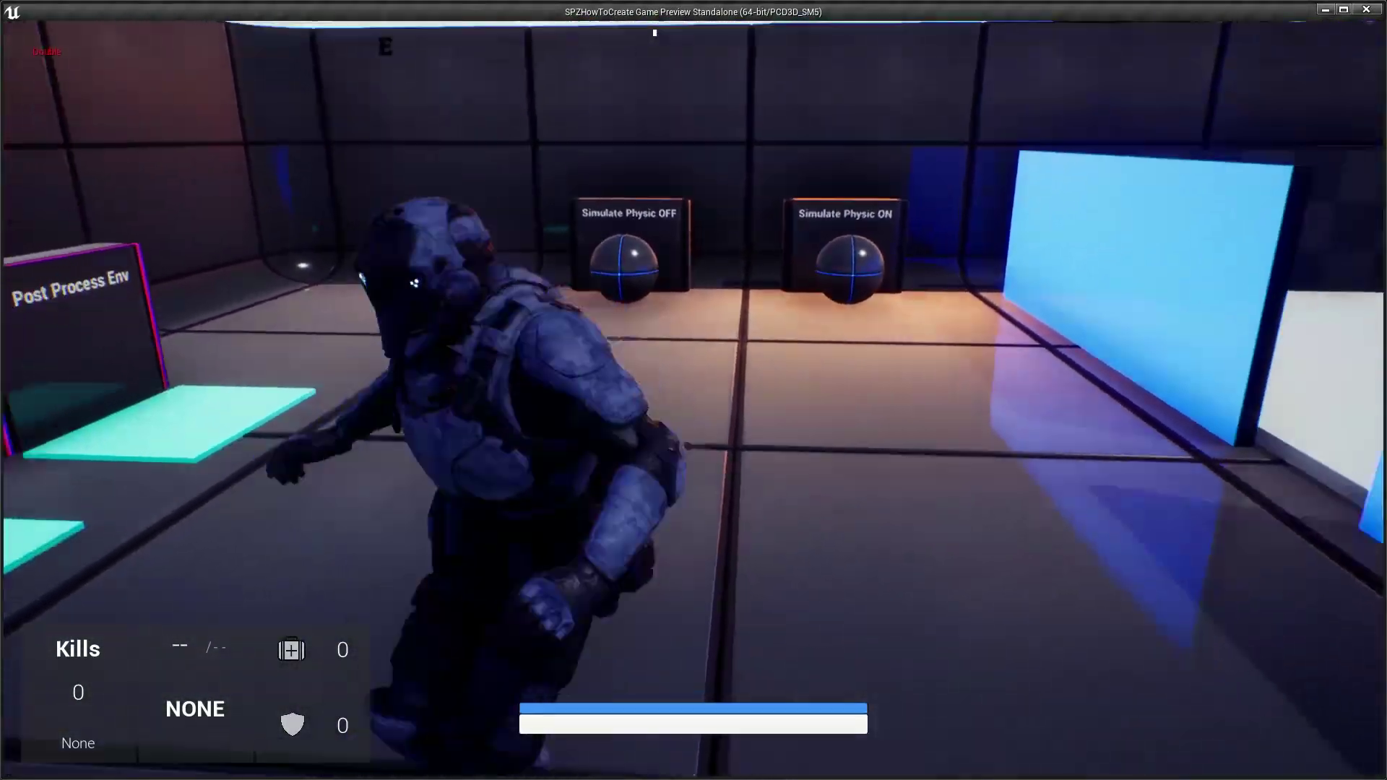
pyautogui.press('w')
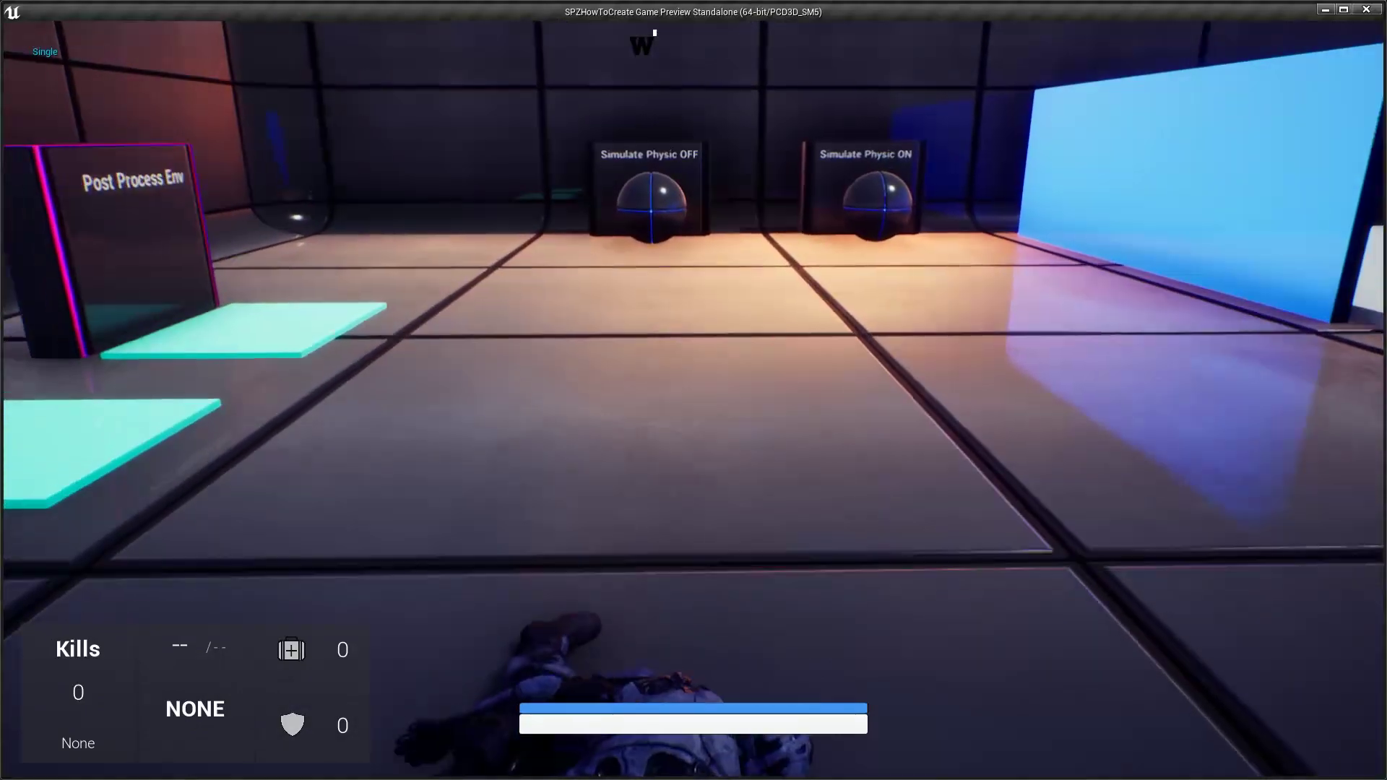
pyautogui.press('s')
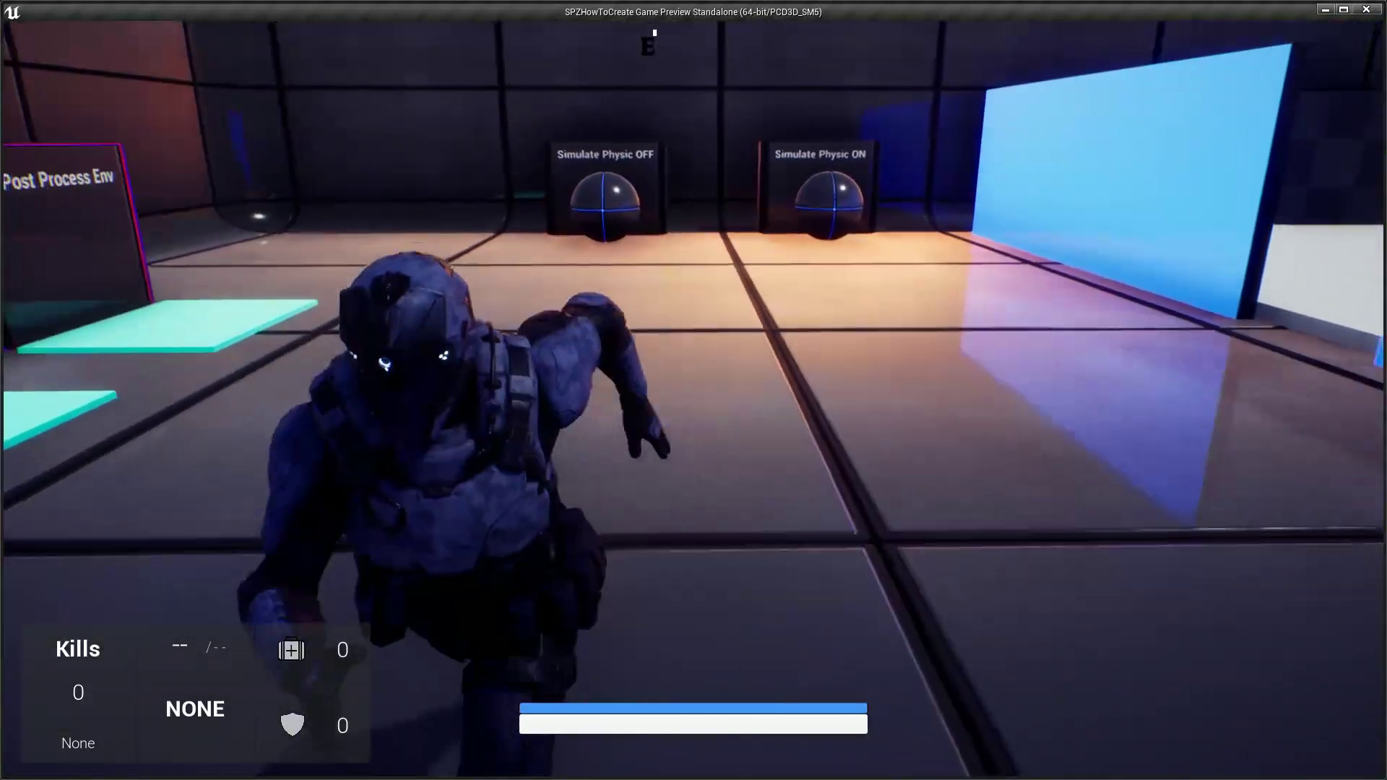
pyautogui.press('w')
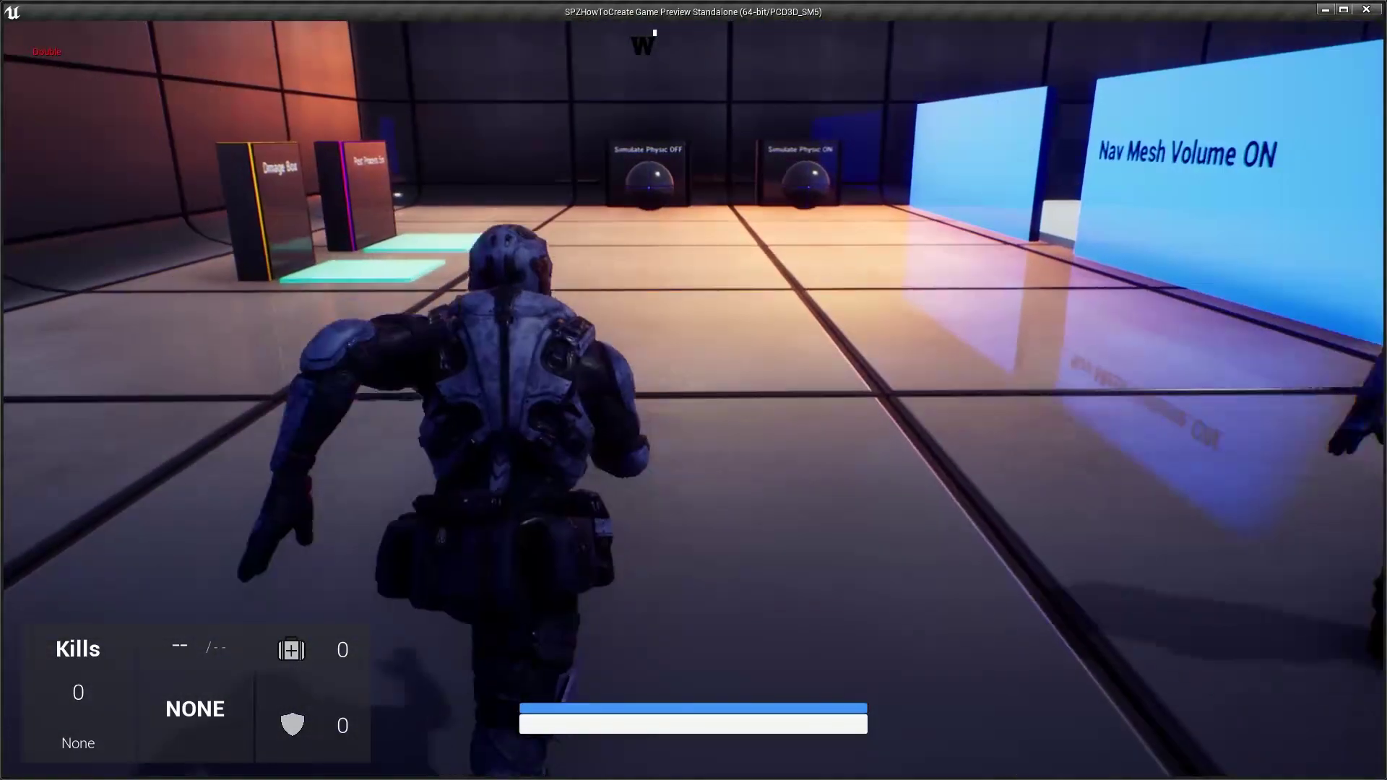
pyautogui.press('s')
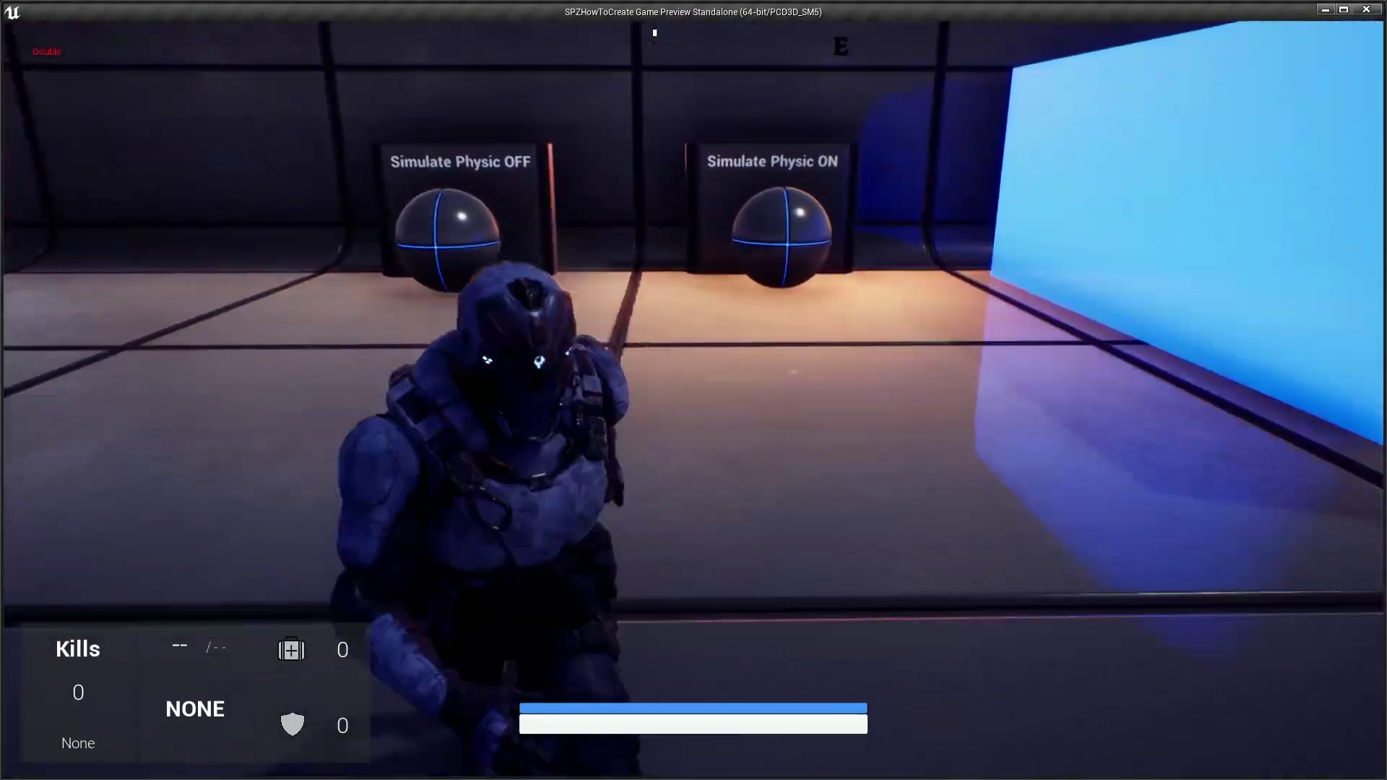
pyautogui.press('w')
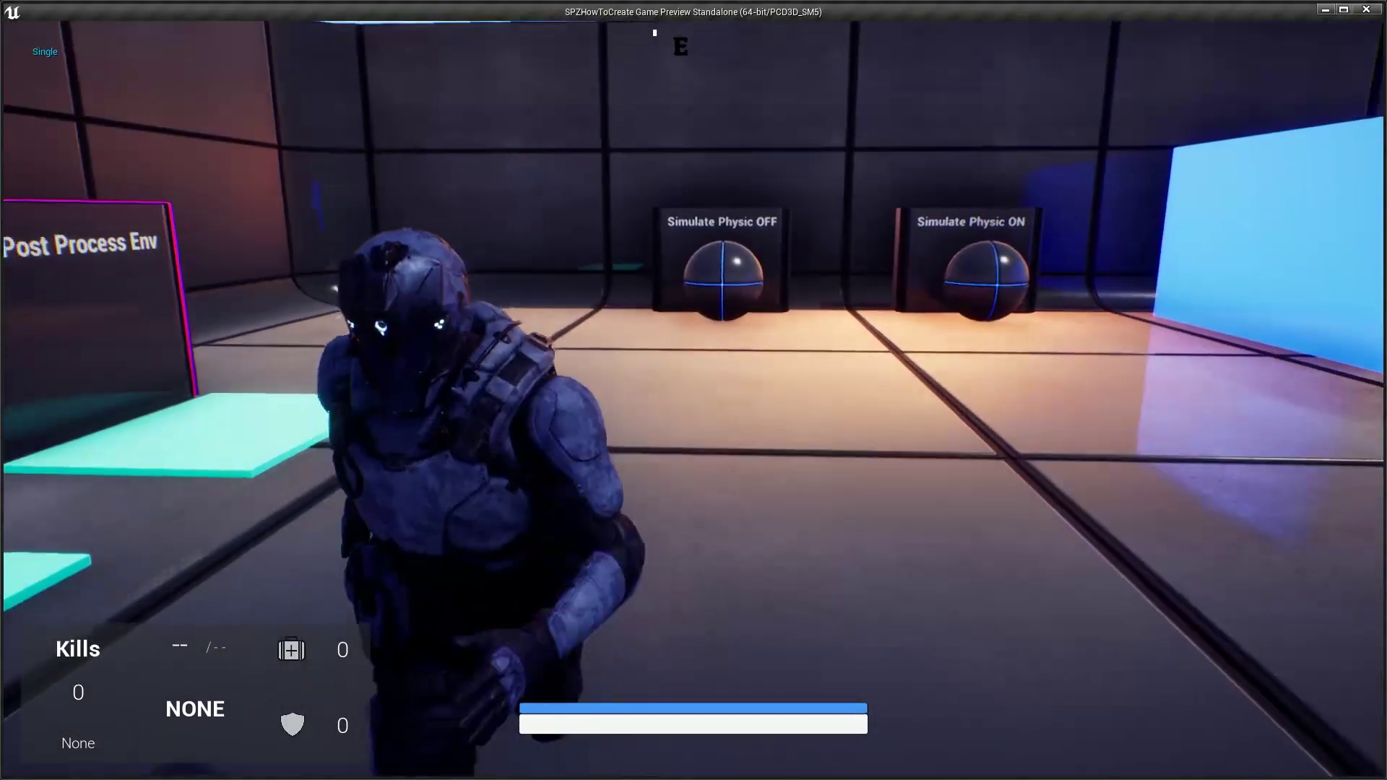
pyautogui.press('Escape')
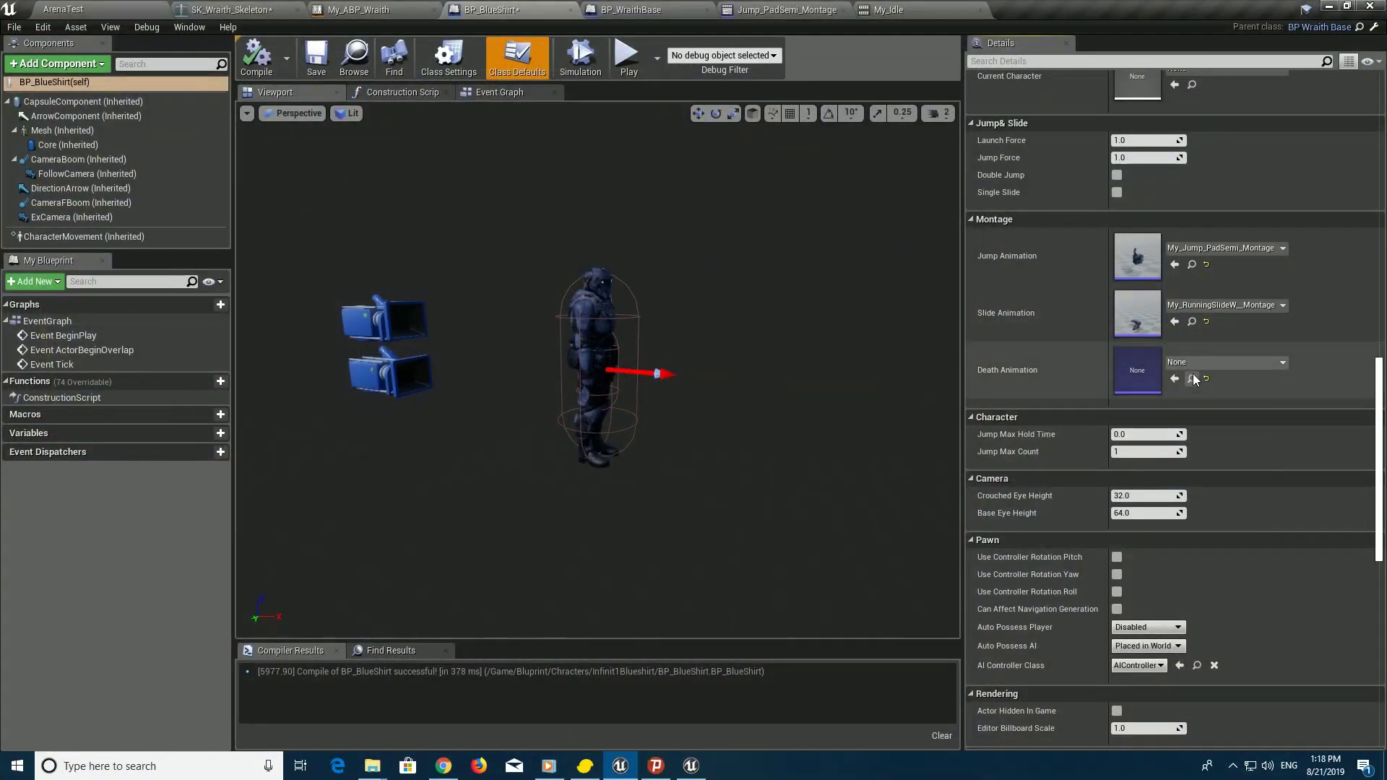
# Assign My_Death_Forward_Montage as the Death Animation via a 'death' search, preview it, and return to ArenaTest
pyautogui.click(1192, 365)
pyautogui.write('death')
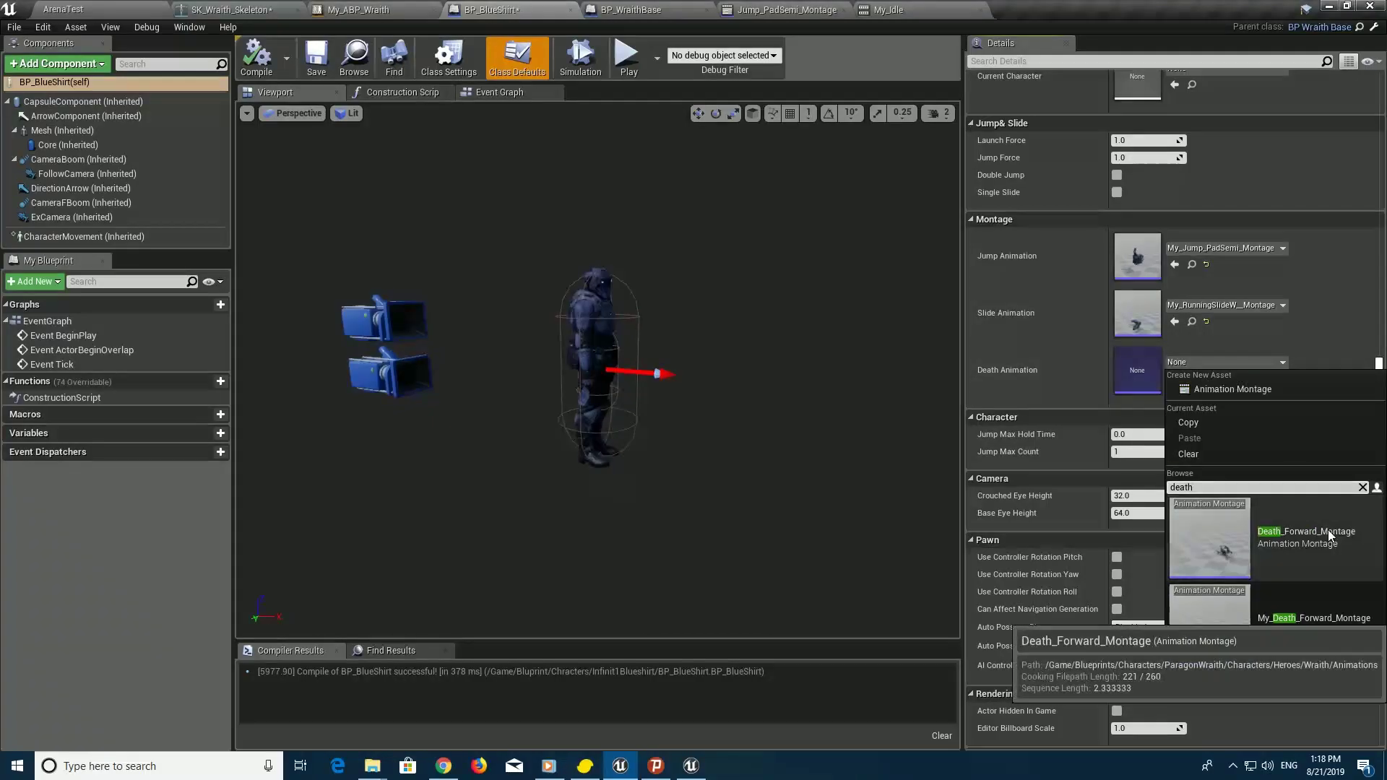
pyautogui.click(1317, 611)
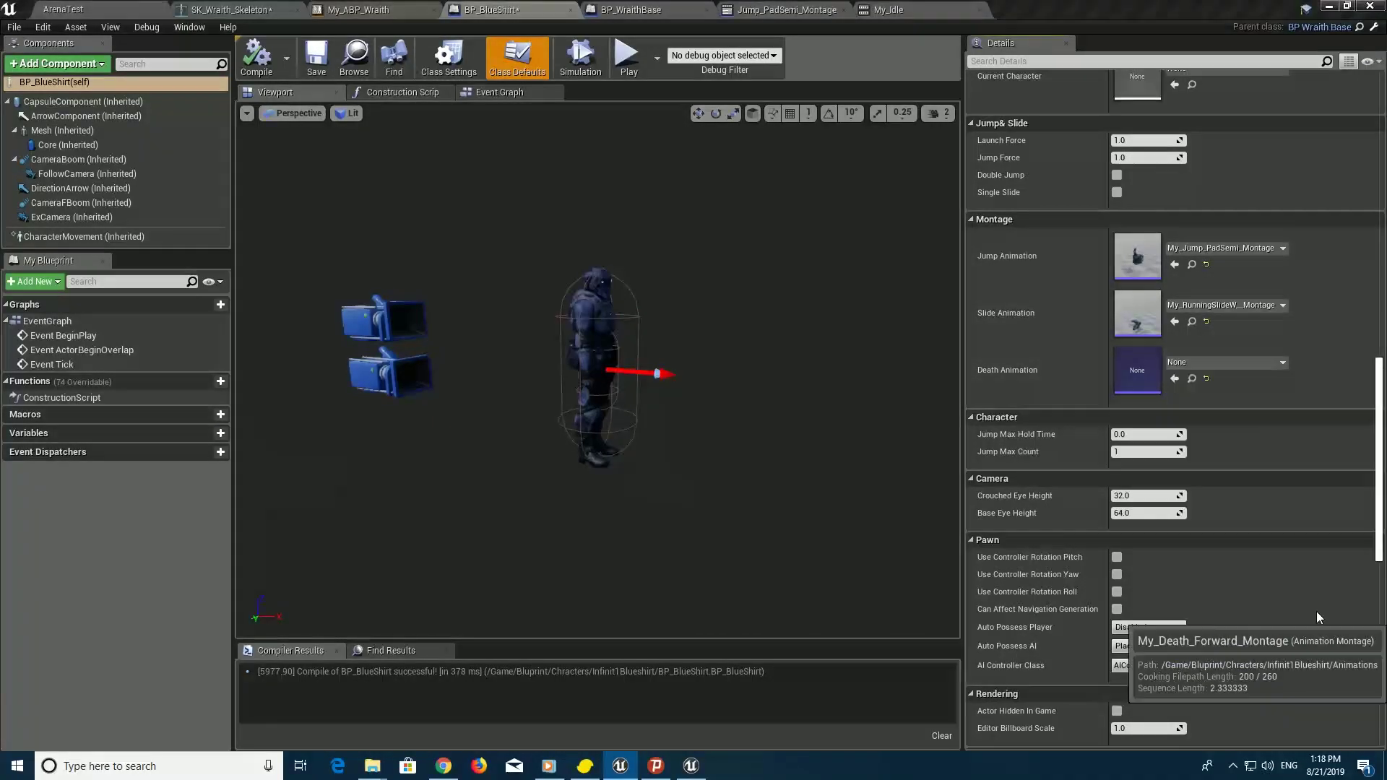
pyautogui.click(1192, 379)
pyautogui.doubleClick(443, 623)
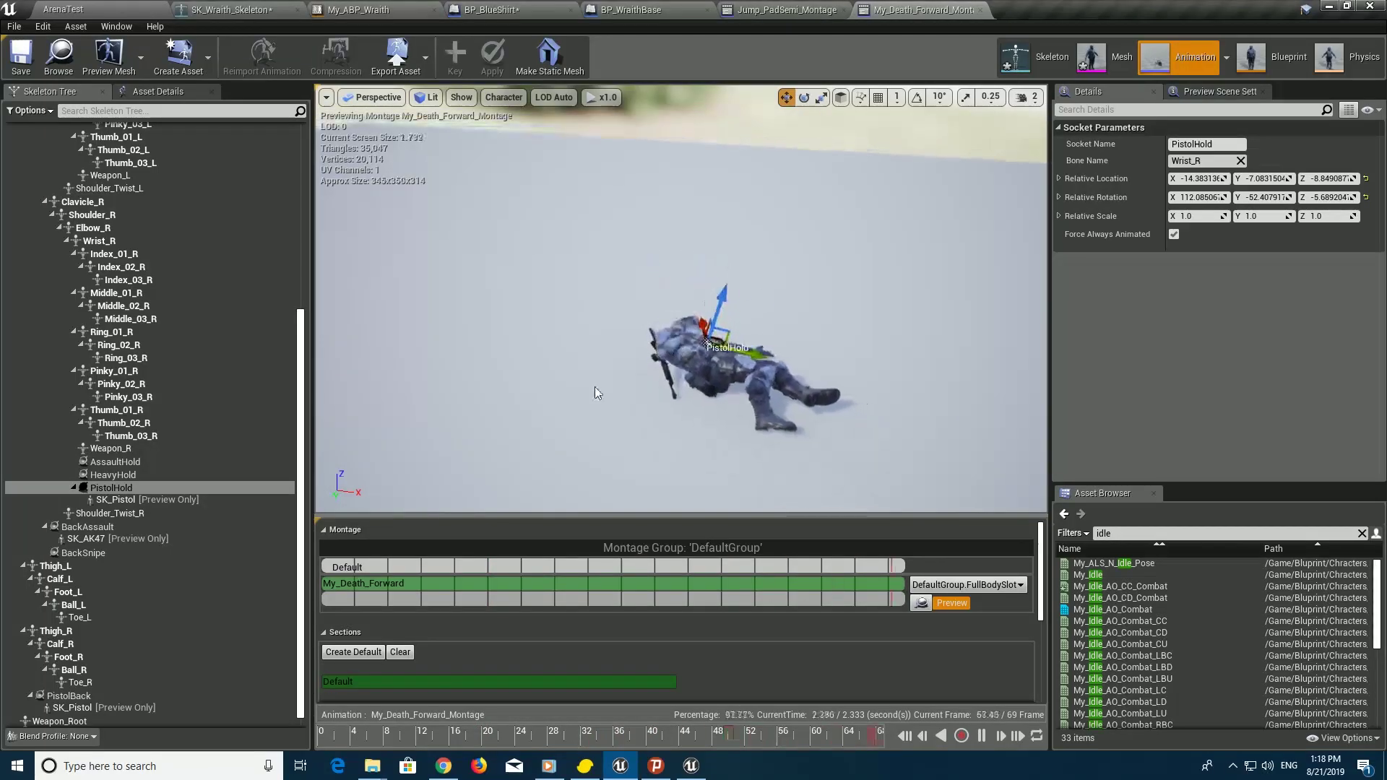
pyautogui.click(99, 7)
# Play ArenaTest fullscreen, walking the character onto the Damage Box pad and back off several times
pyautogui.click(716, 52)
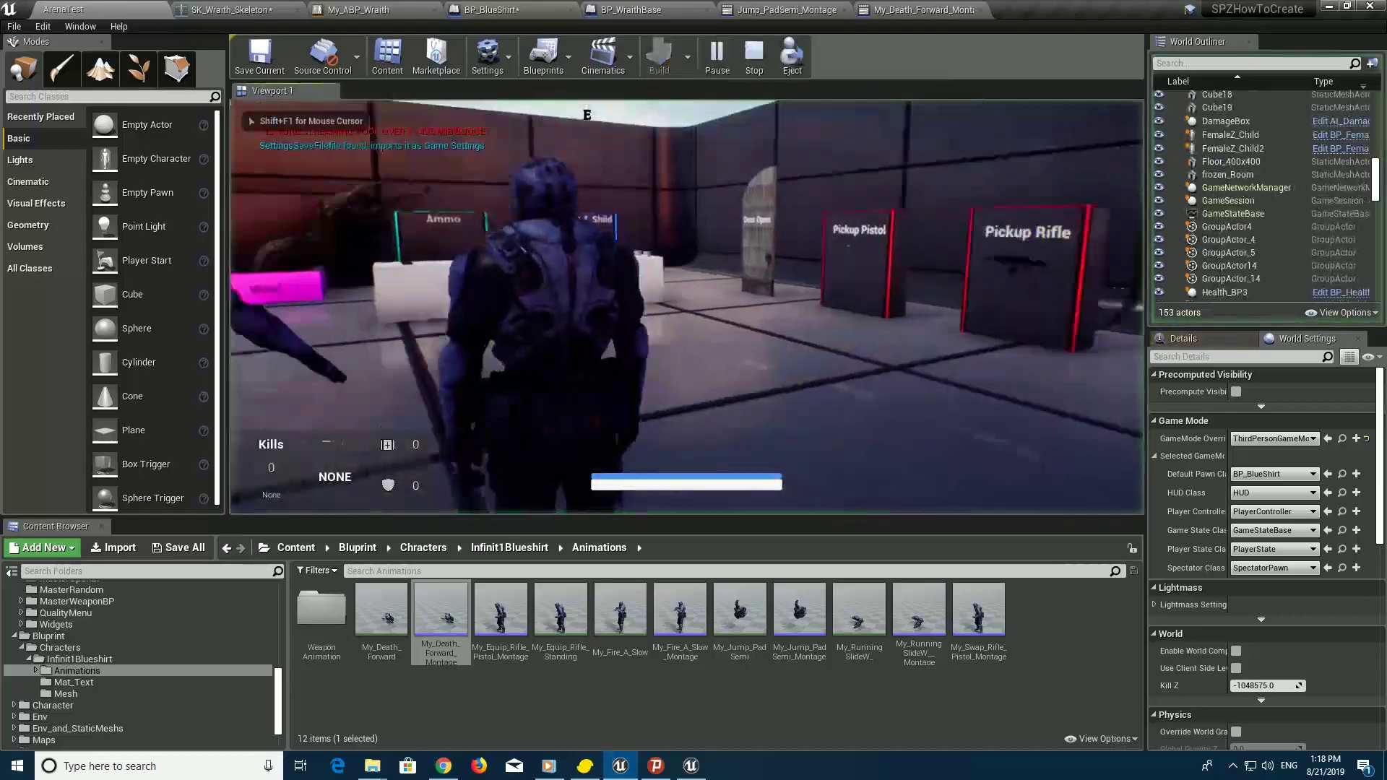
pyautogui.press('w')
pyautogui.press('F11')
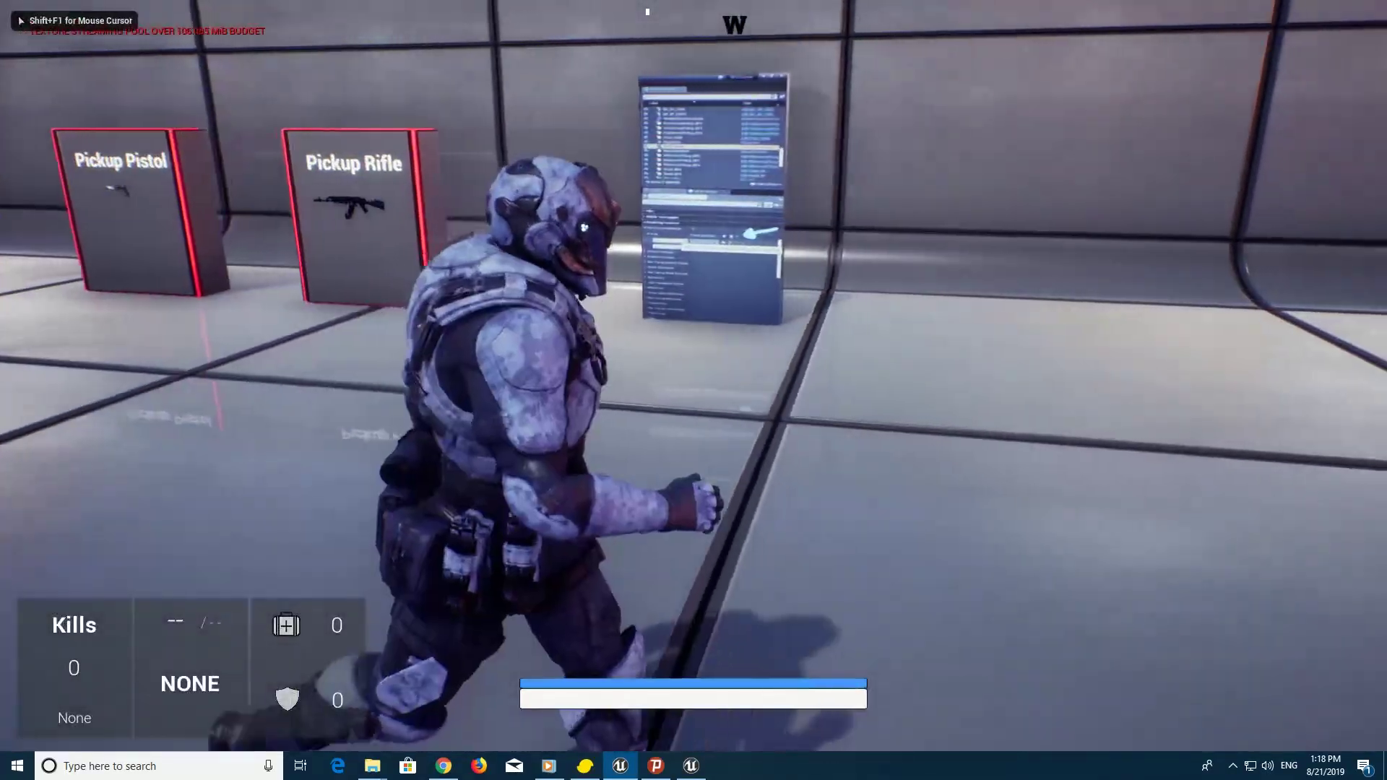
pyautogui.press('s')
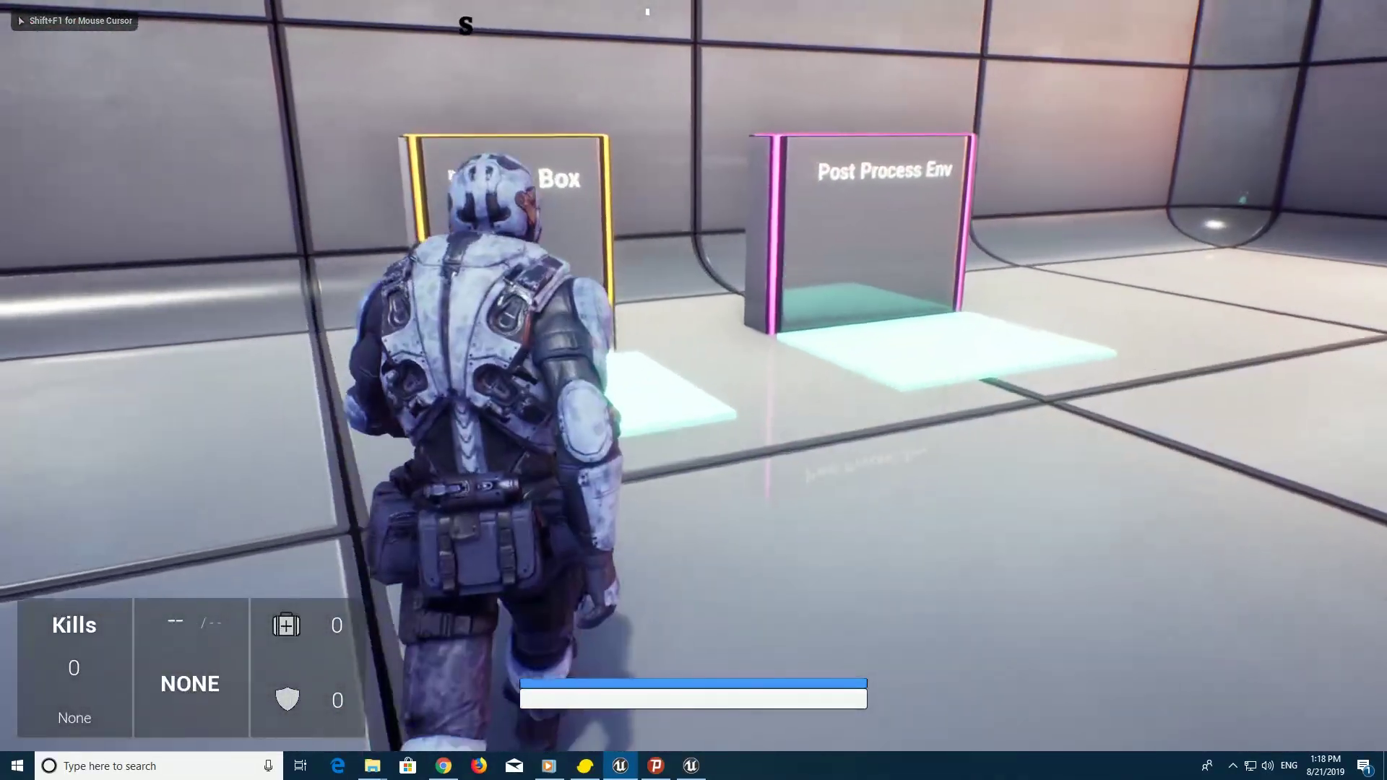
pyautogui.press('w')
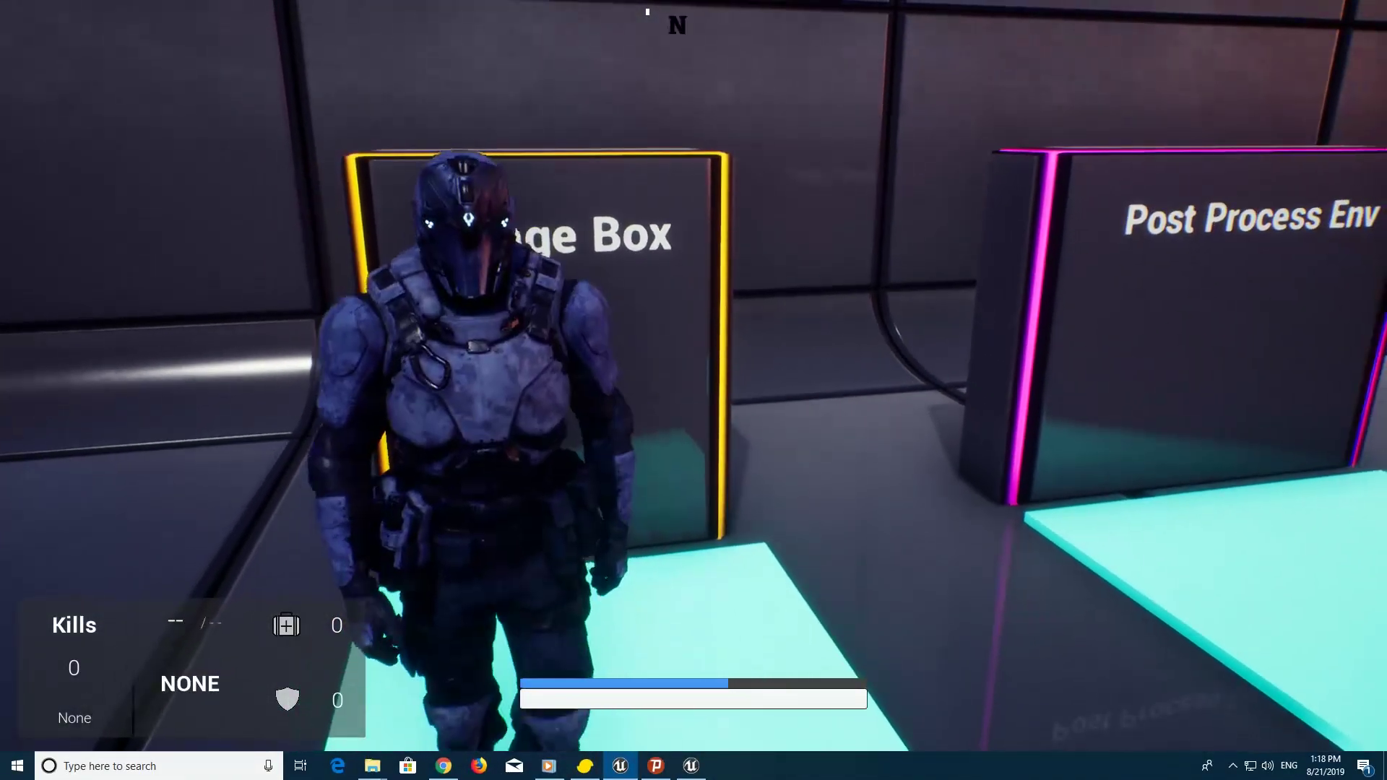
pyautogui.press('w')
pyautogui.press('s')
pyautogui.press('w')
pyautogui.press('s')
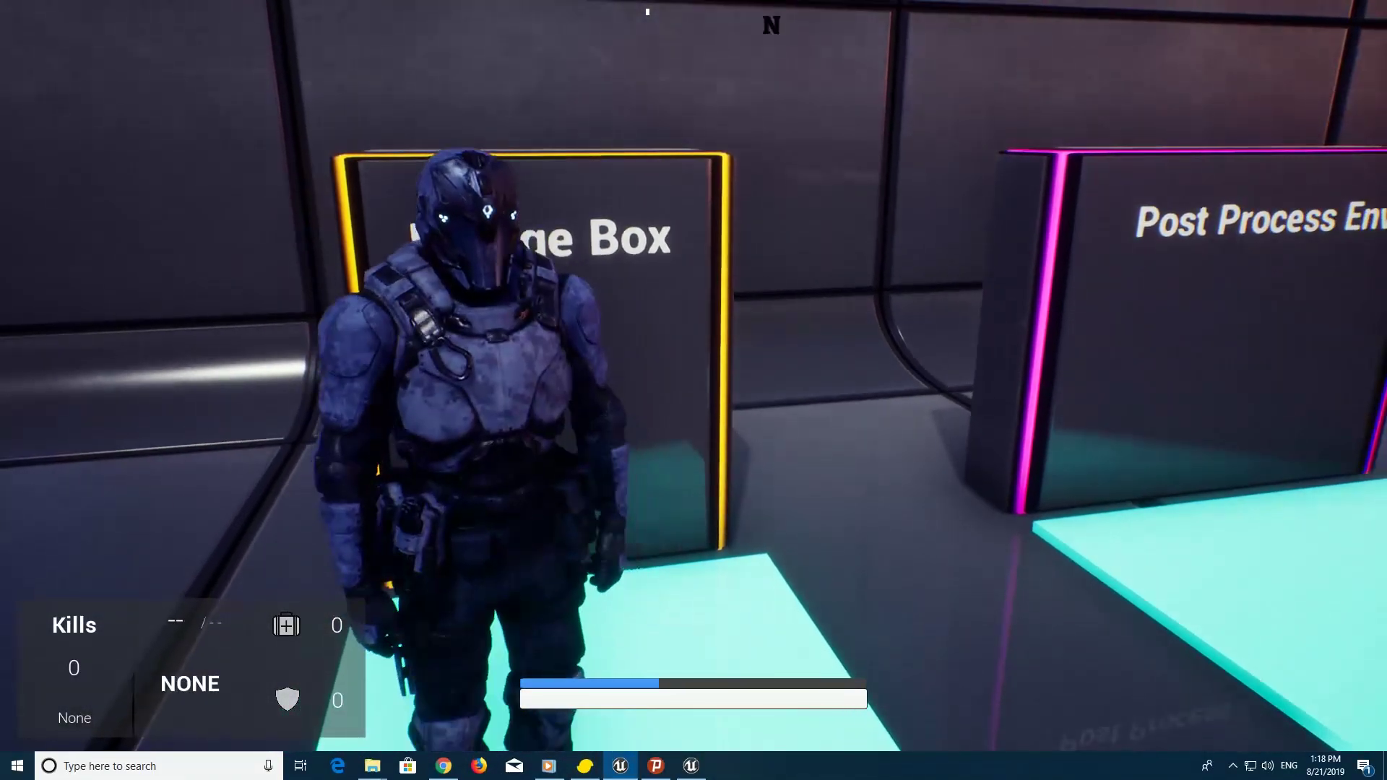
pyautogui.press('s')
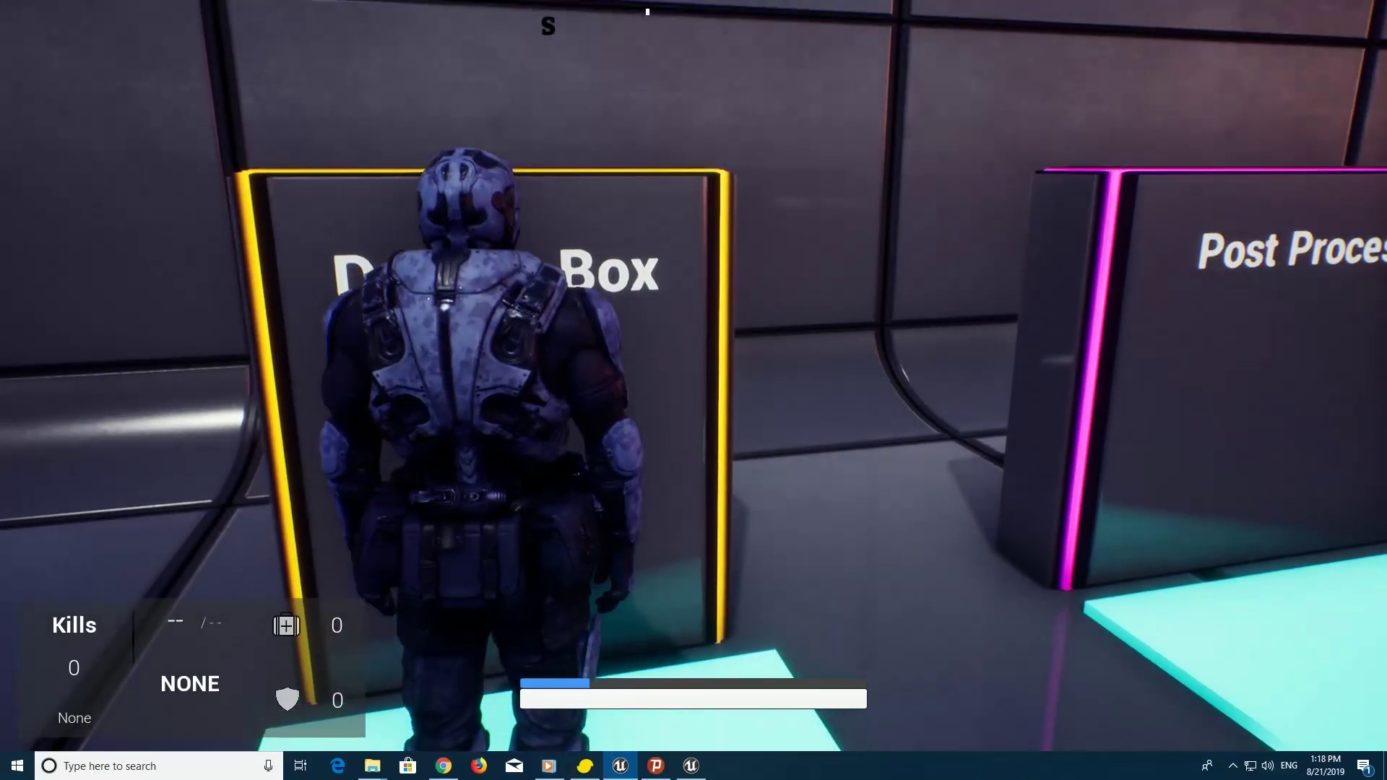